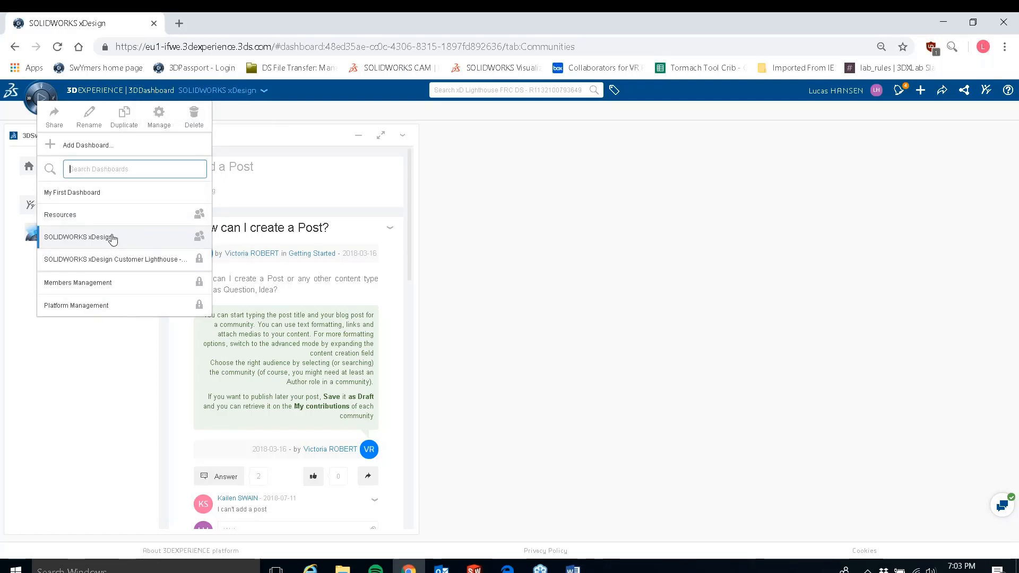
# - Open the xDesign page of the SOLIDWORKS xDesign dashboard and remove the existing xDesign app from it
pyautogui.click(112, 237)
pyautogui.moveTo(112, 232)
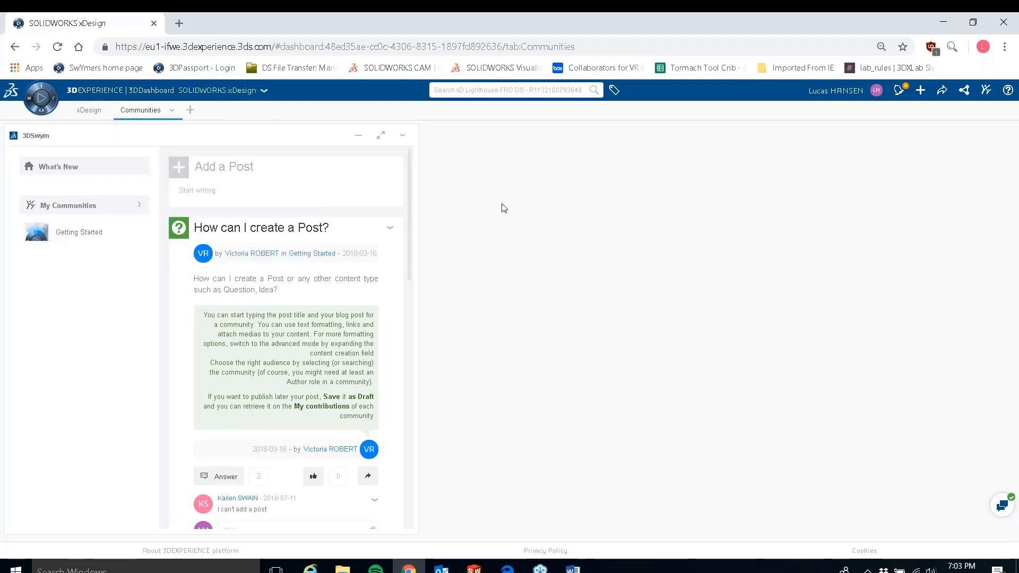
pyautogui.click(89, 109)
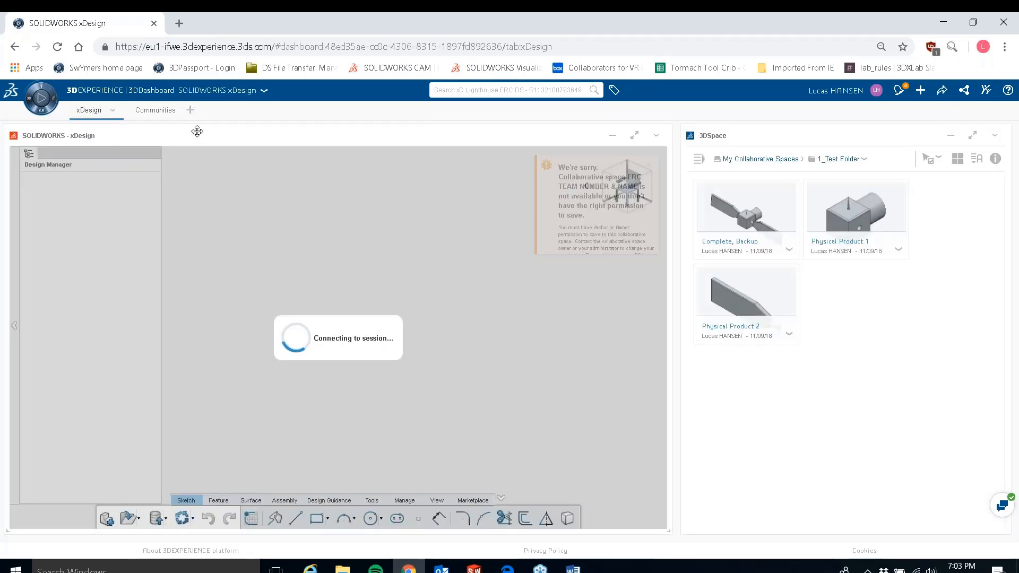
pyautogui.click(656, 136)
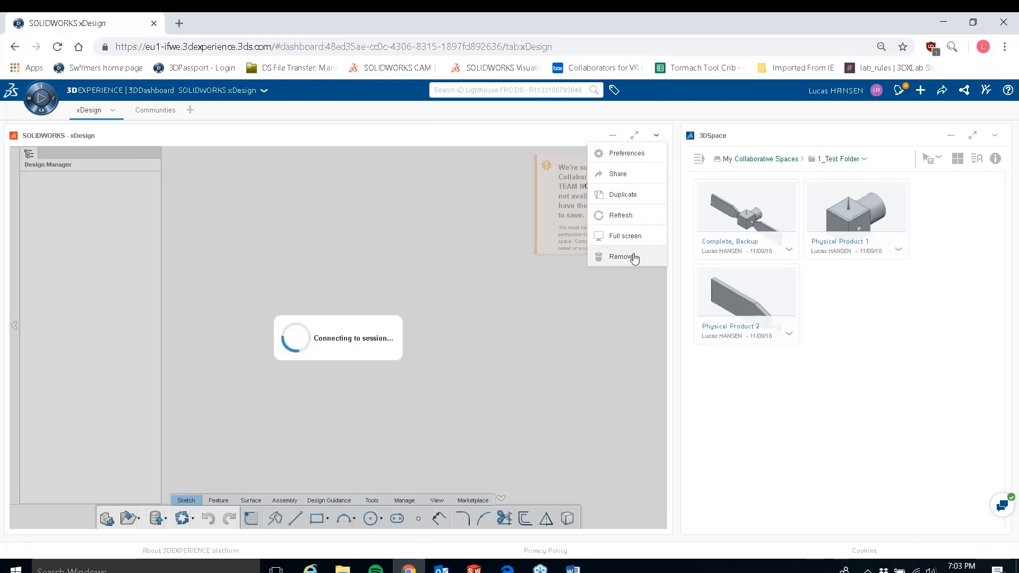
pyautogui.click(631, 257)
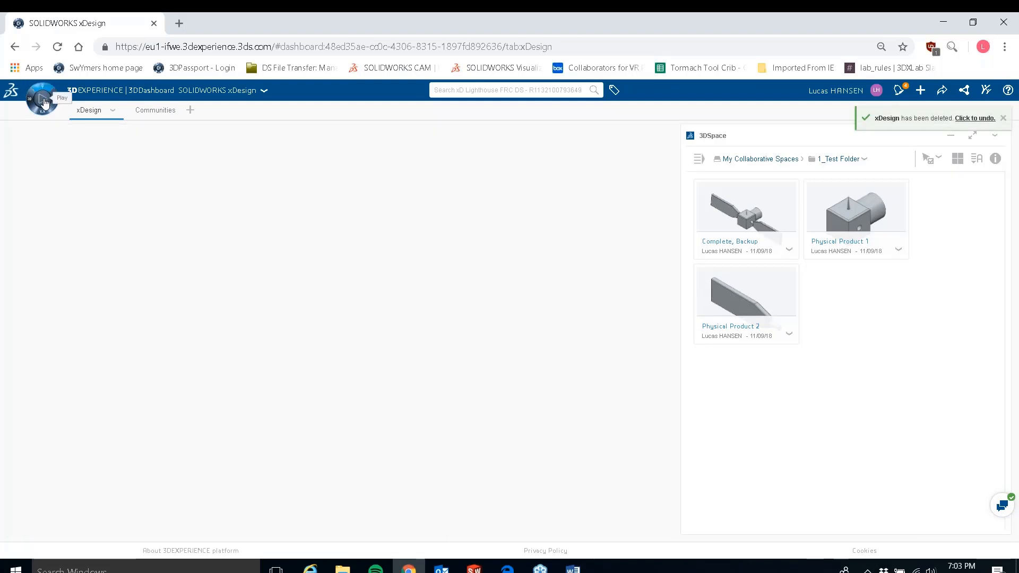
# - Launch xDesign in preview mode from the 3D modeling apps and close the preview
pyautogui.click(43, 101)
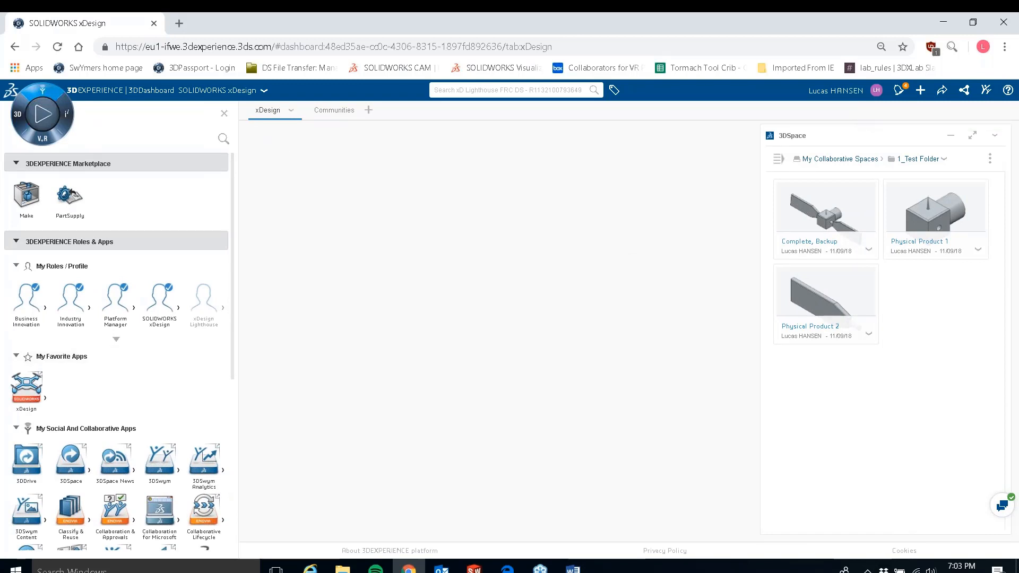
pyautogui.click(24, 126)
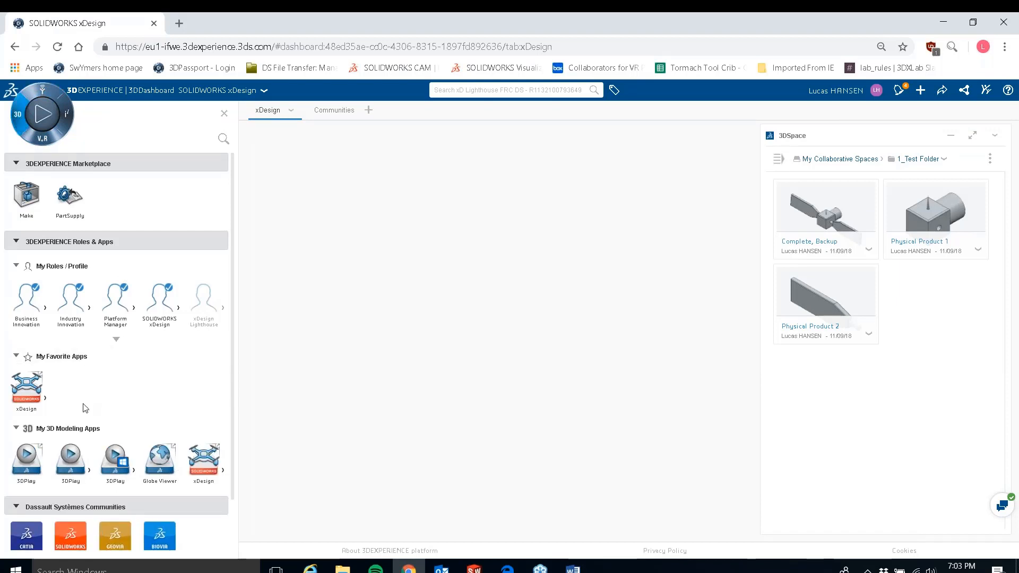
pyautogui.scroll(-1, 80, 392)
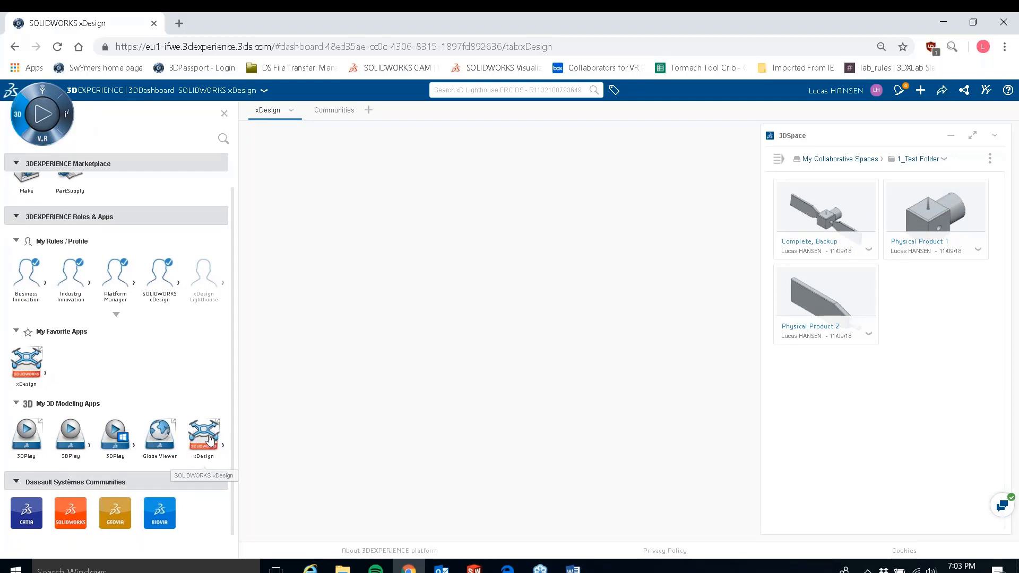
pyautogui.click(211, 439)
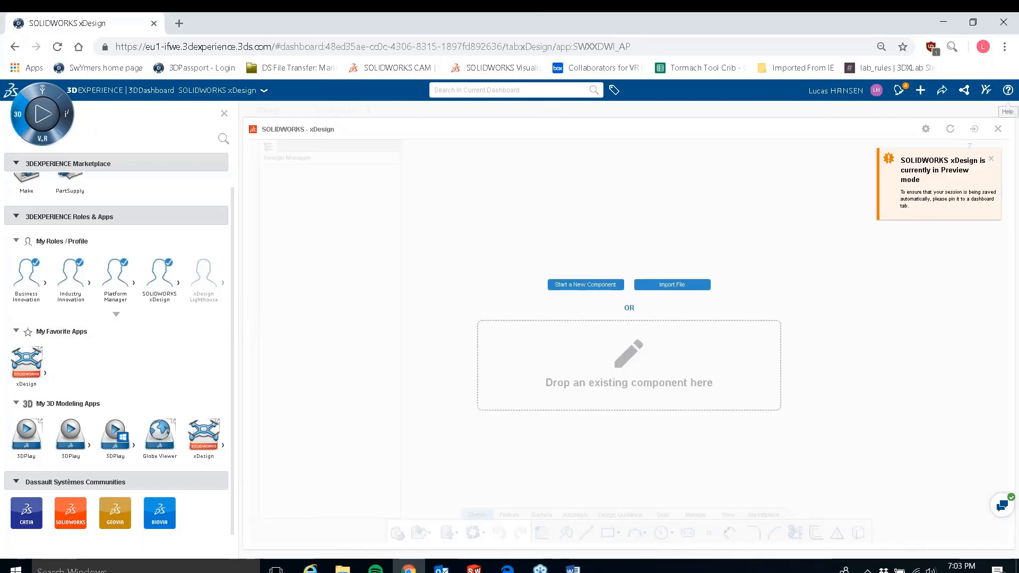
pyautogui.click(998, 129)
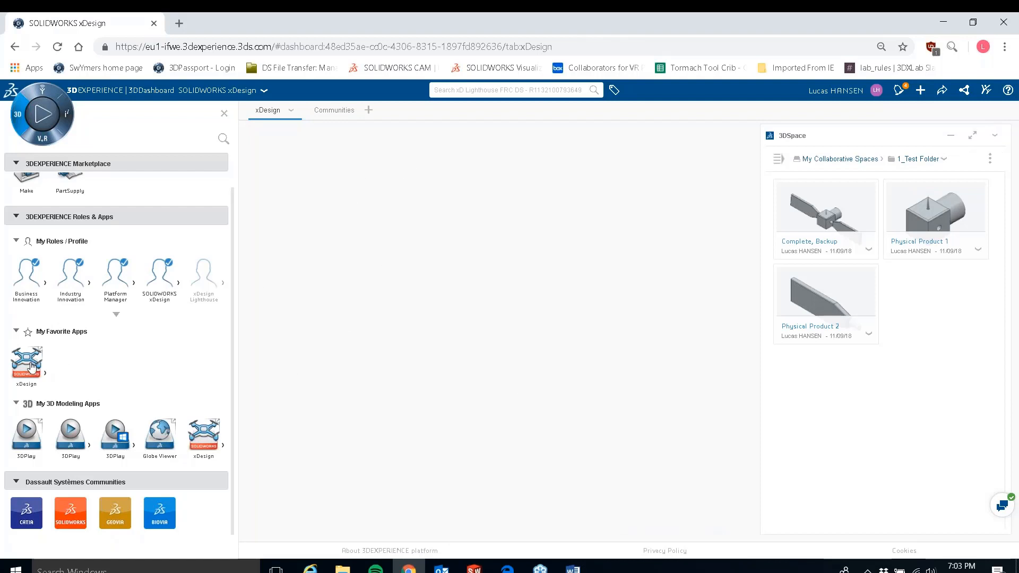
# - Add the favorite xDesign app to the empty dashboard area beside 3DSpace and enlarge it to fill the page
pyautogui.moveTo(30, 362); pyautogui.dragTo(397, 228)
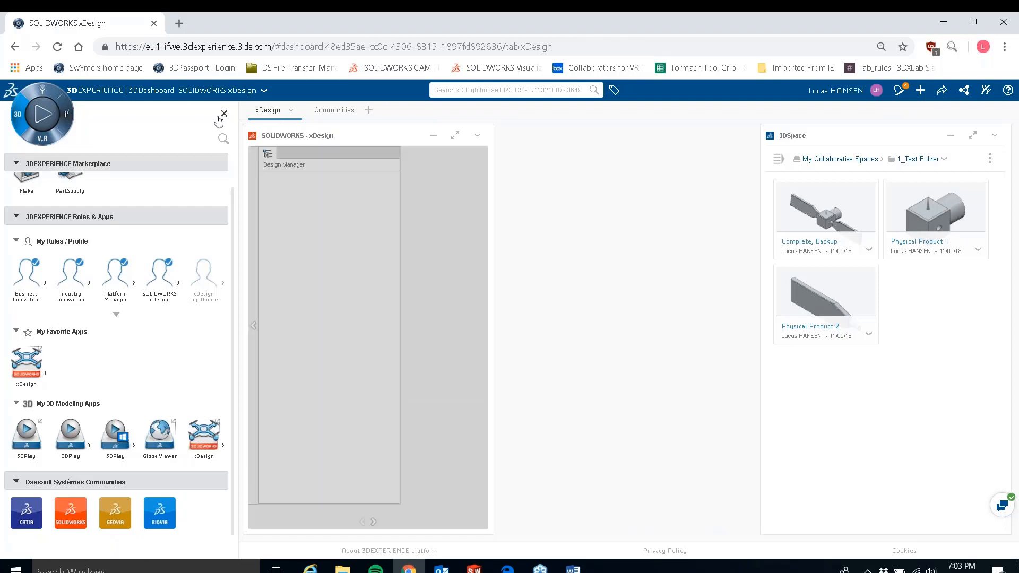
pyautogui.click(223, 114)
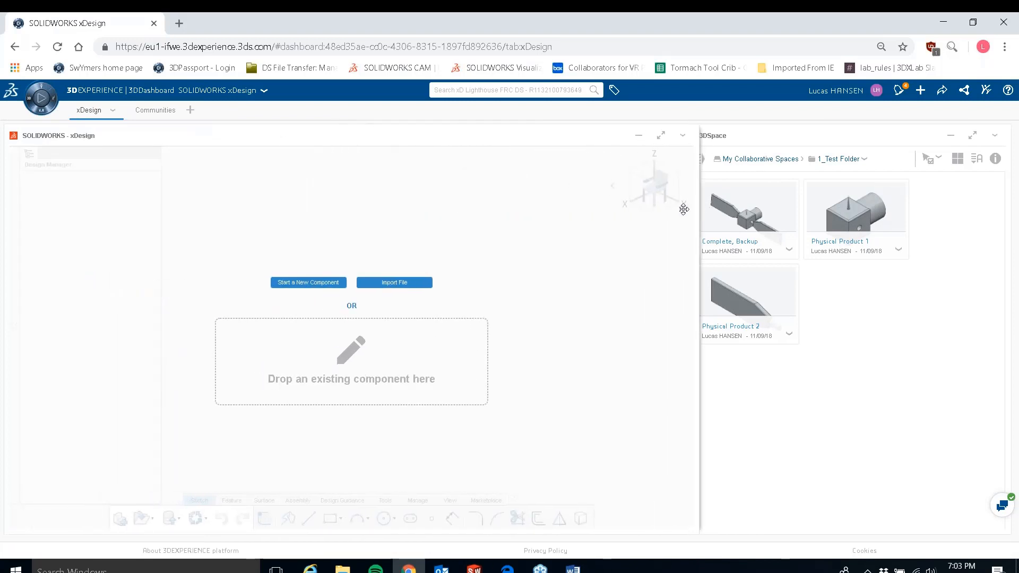
pyautogui.moveTo(676, 210); pyautogui.dragTo(675, 209)
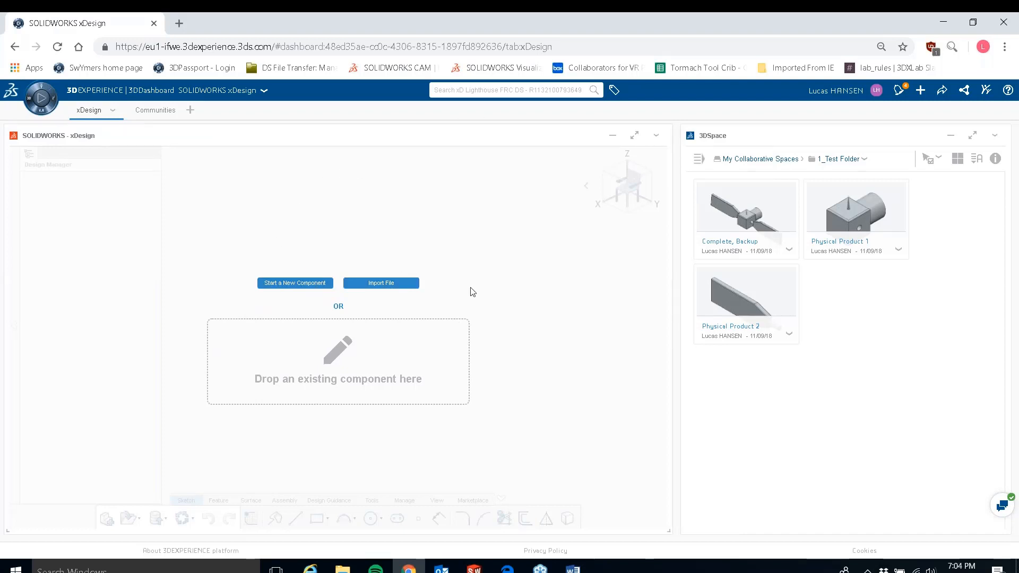
pyautogui.doubleClick(541, 133)
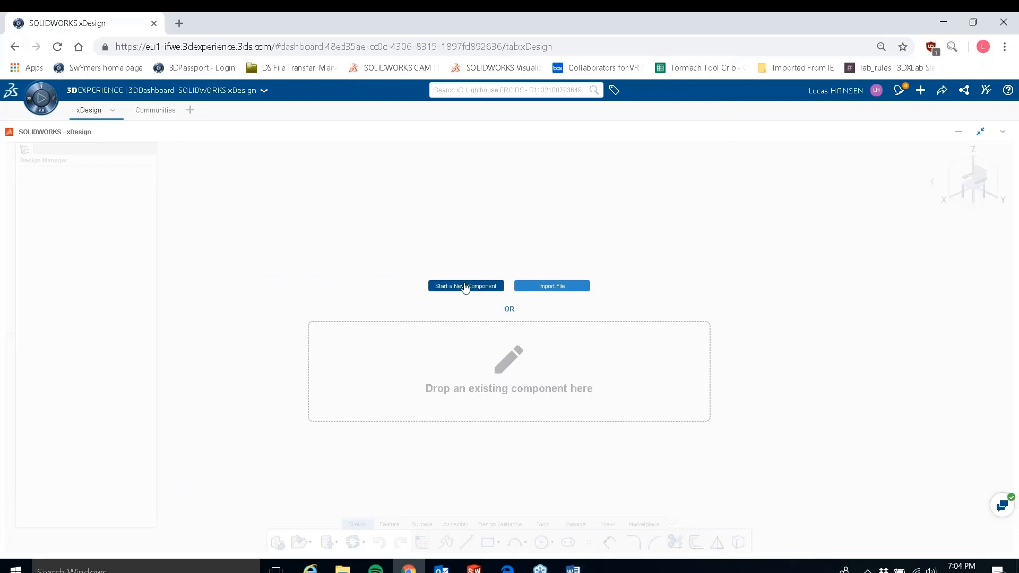
# - Start a new component in the collaborative space 1_Test Folder
pyautogui.click(467, 286)
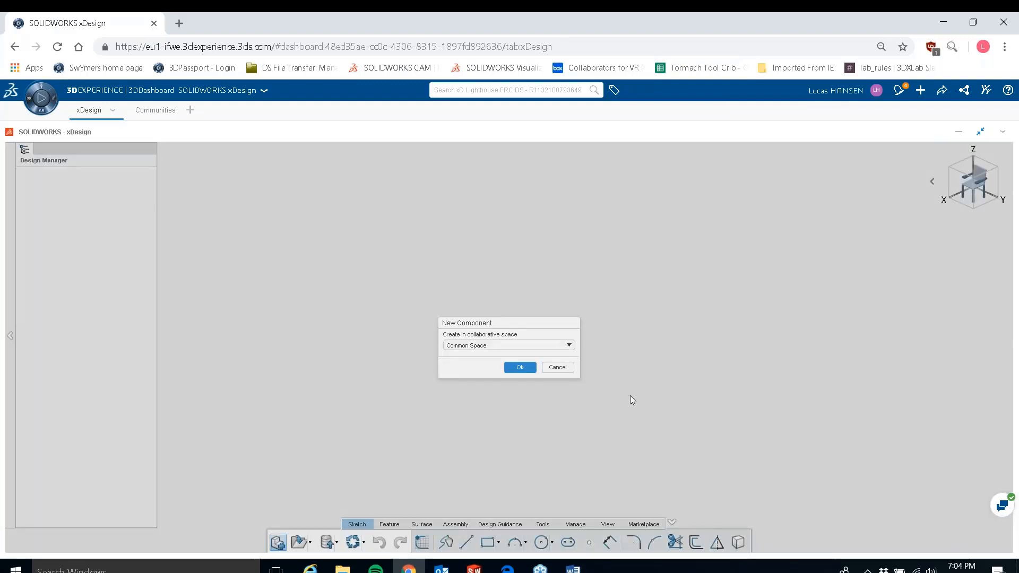
pyautogui.click(569, 346)
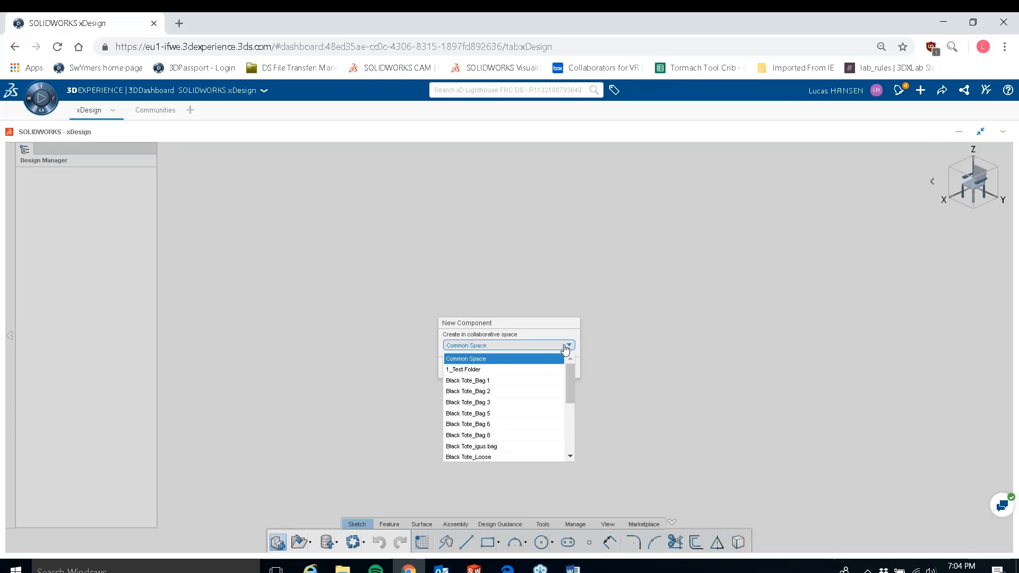
pyautogui.click(534, 371)
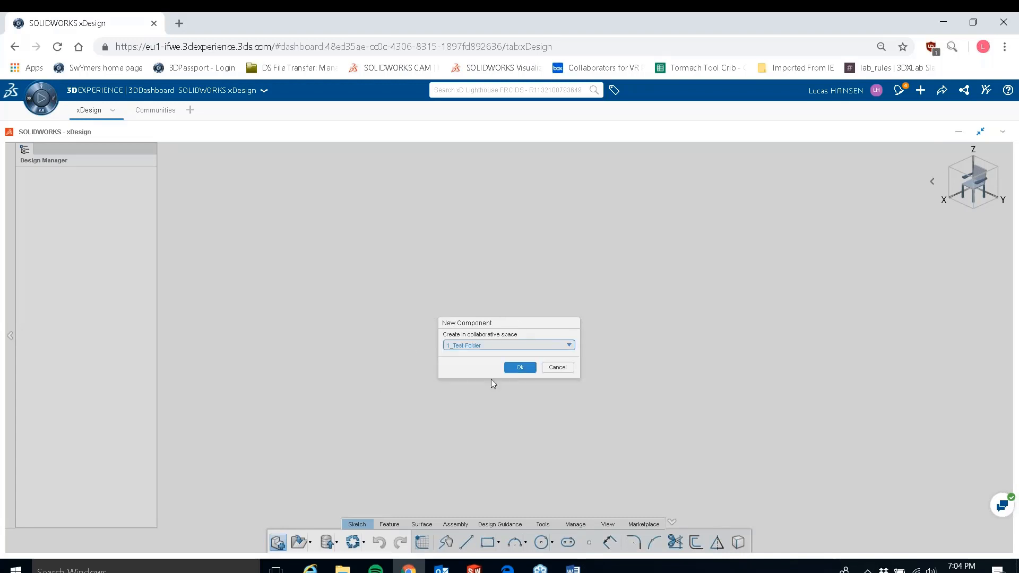
pyautogui.click(521, 369)
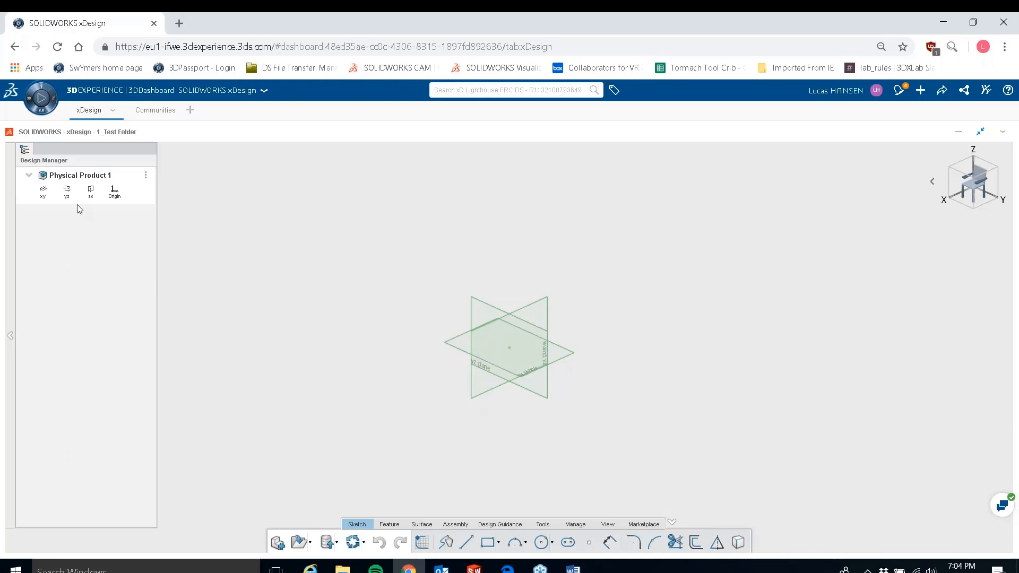
# - Rename the new component as Satellite body
pyautogui.click(86, 176)
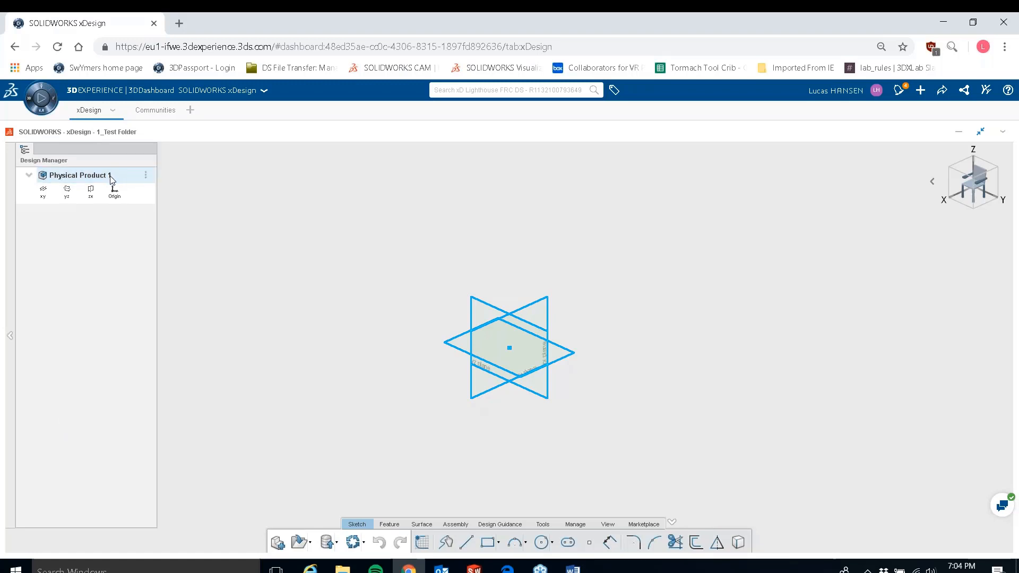
pyautogui.doubleClick(111, 177)
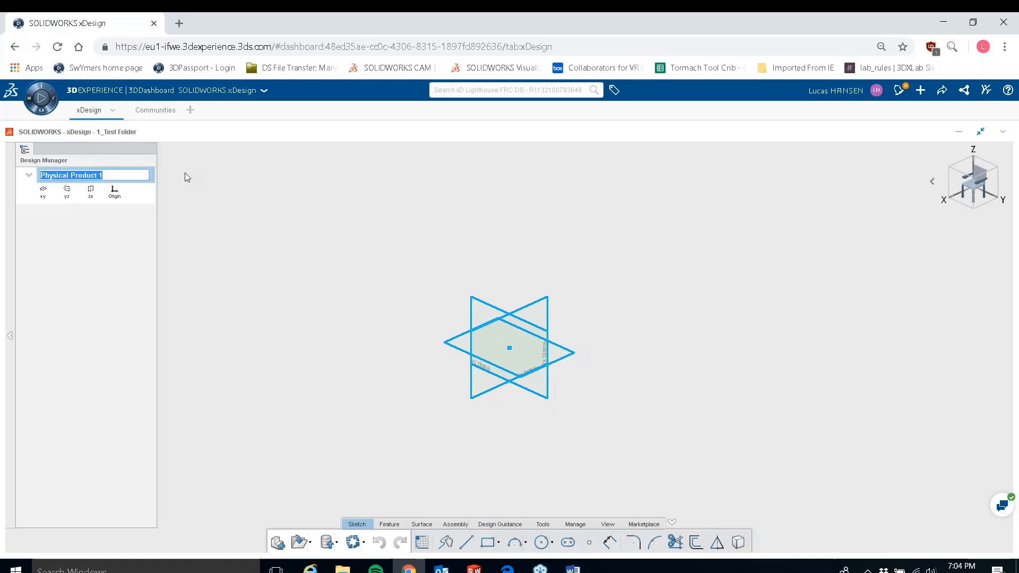
pyautogui.write('S')
pyautogui.write('ate')
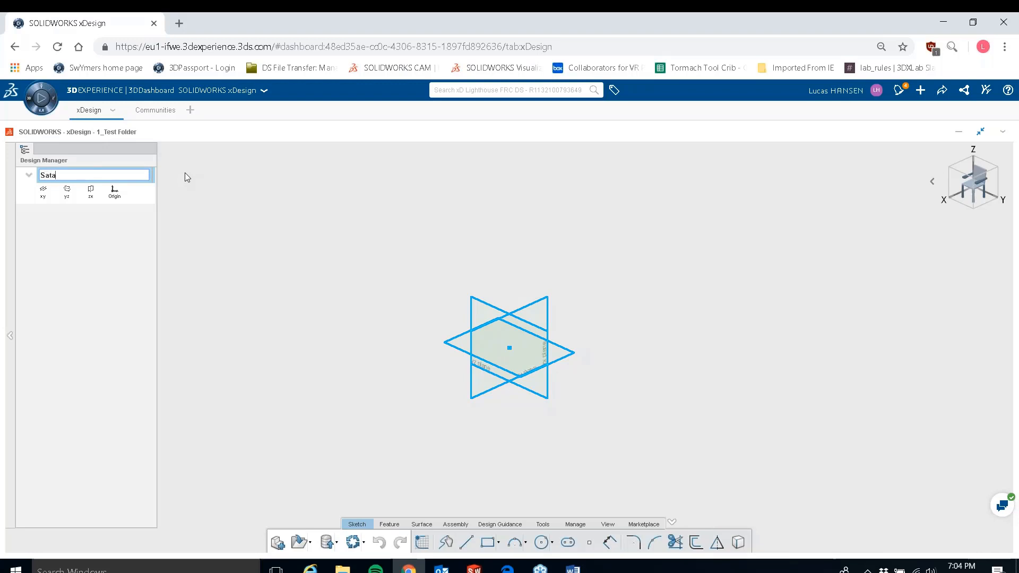
pyautogui.write('llite body')
pyautogui.press('Return')
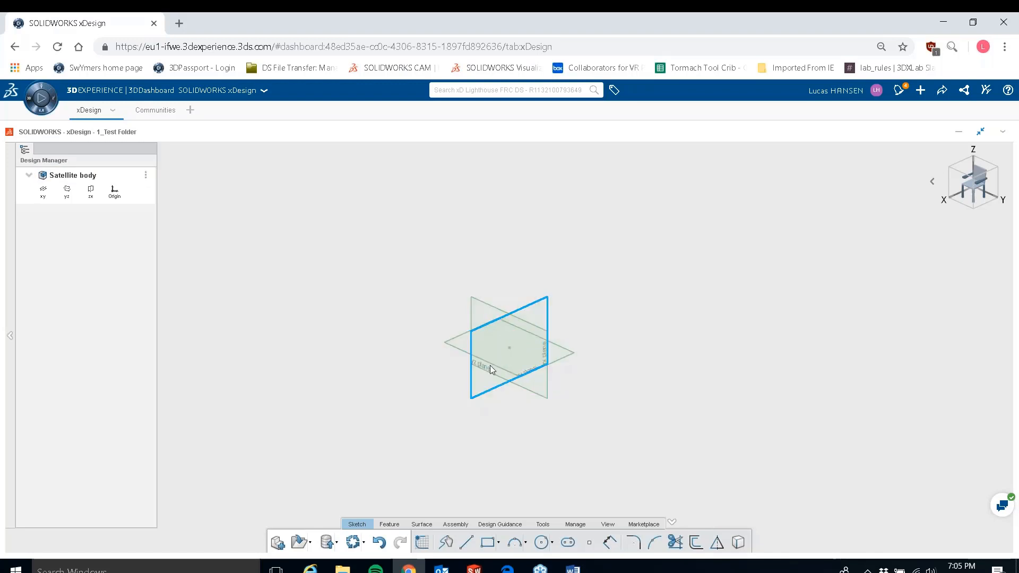
# - Start a new sketch on the xy plane of the satellite body
pyautogui.click(460, 345)
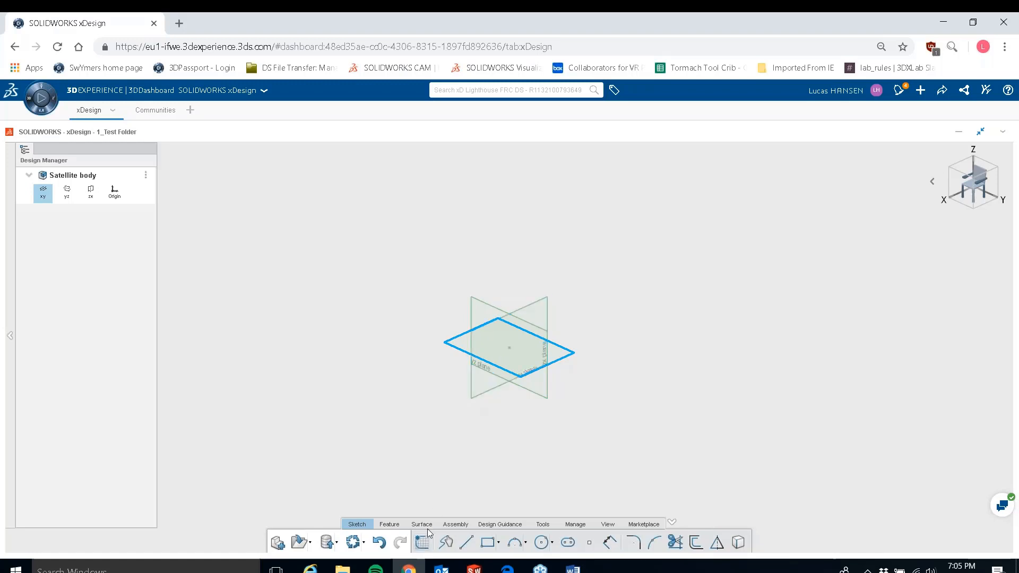
pyautogui.click(461, 343)
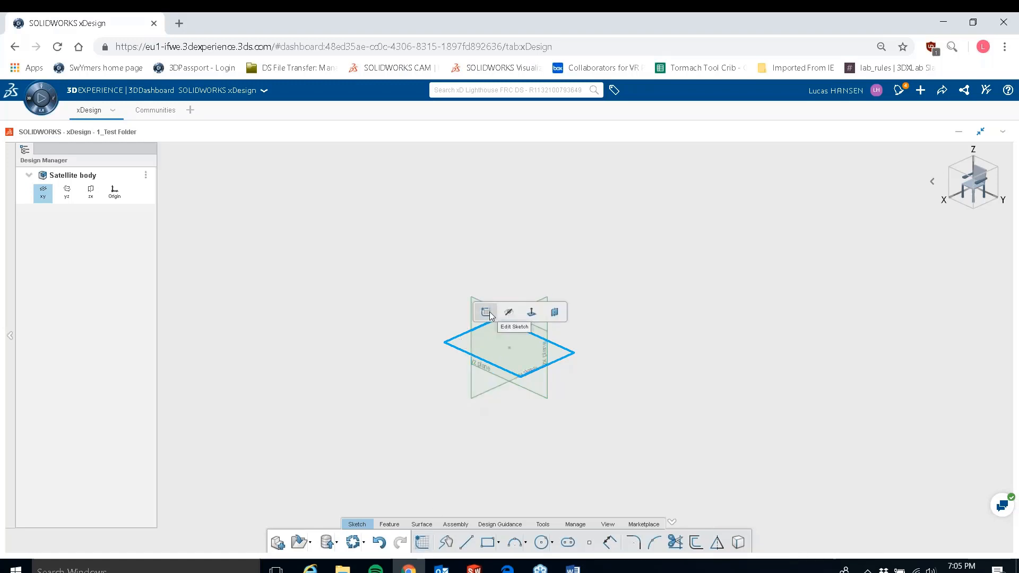
pyautogui.click(423, 547)
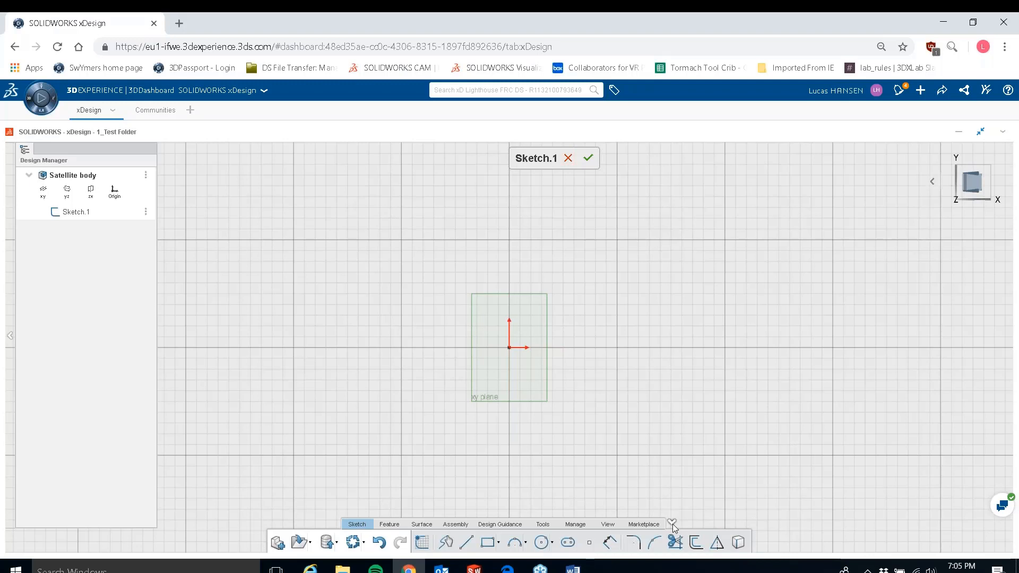
pyautogui.click(390, 524)
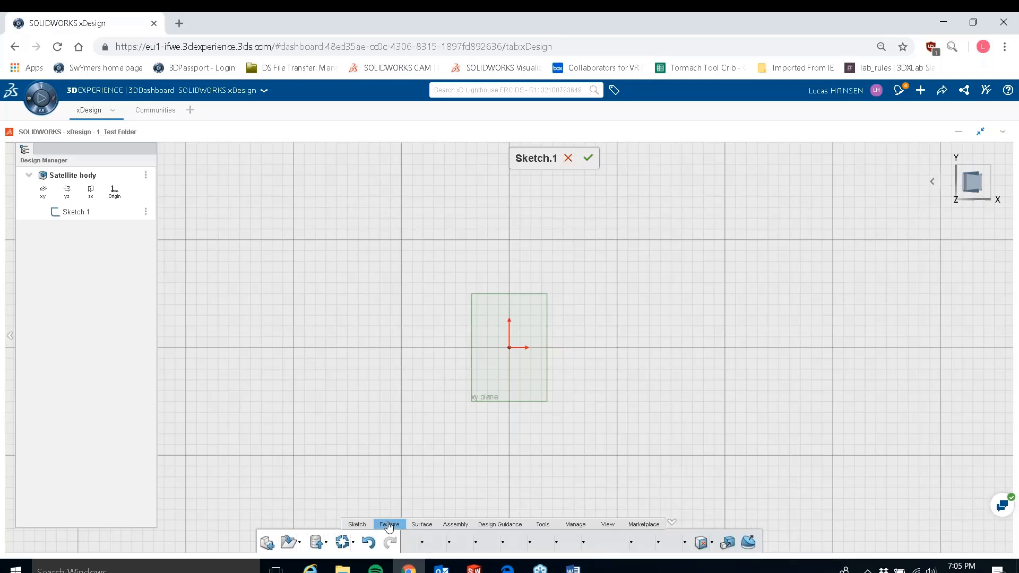
pyautogui.click(425, 526)
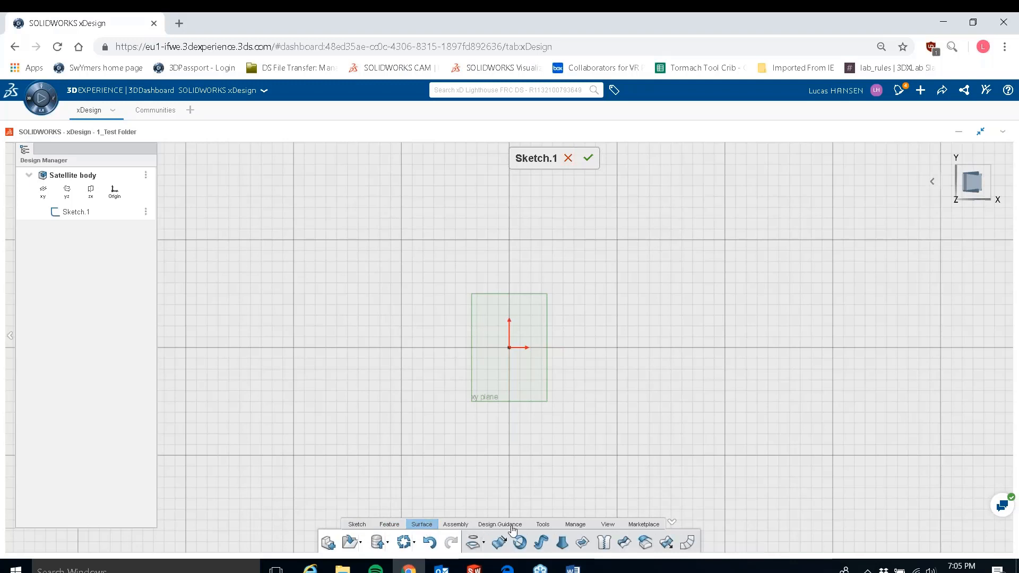
pyautogui.click(458, 526)
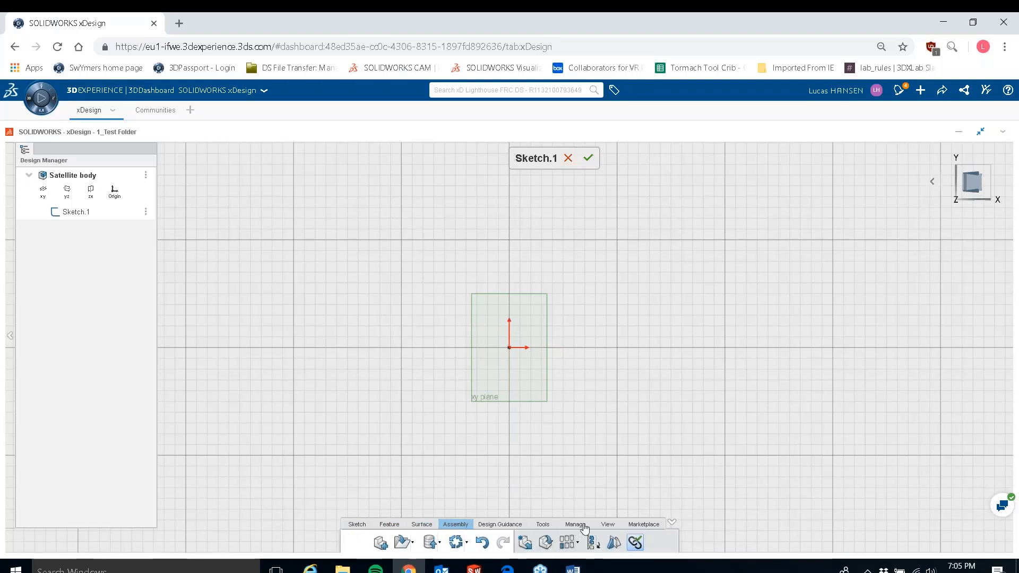
pyautogui.click(541, 525)
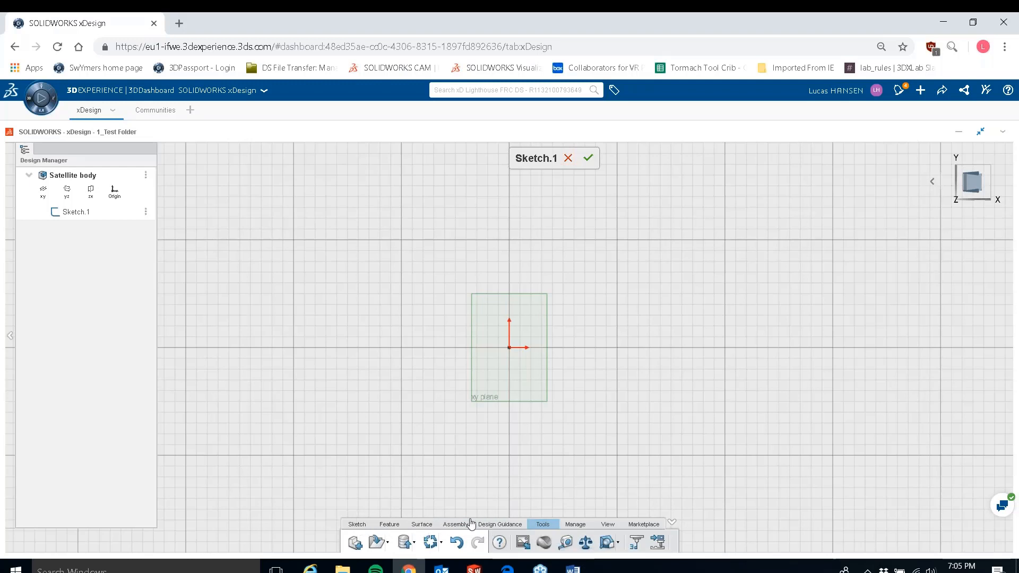
pyautogui.click(609, 525)
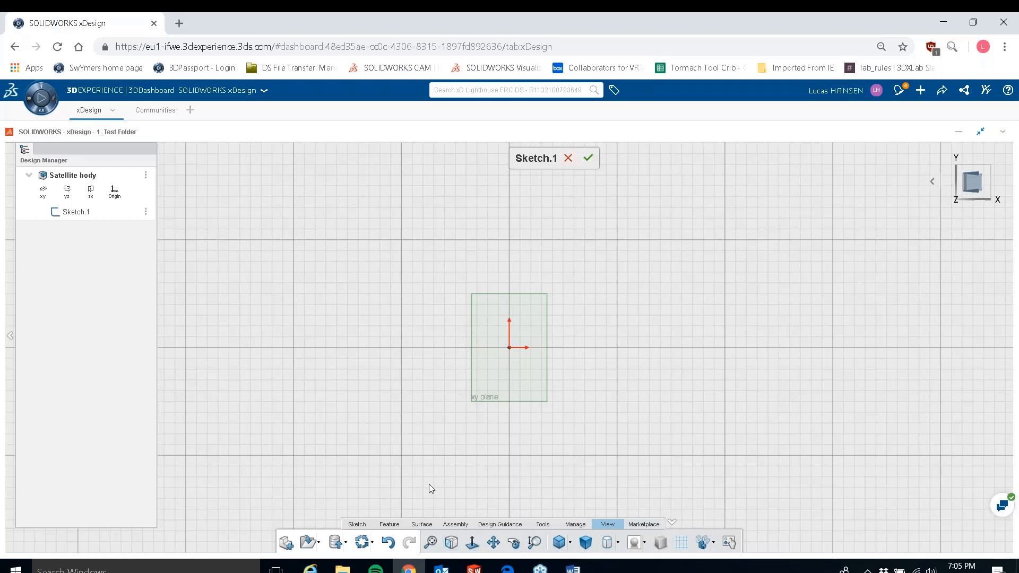
pyautogui.click(358, 525)
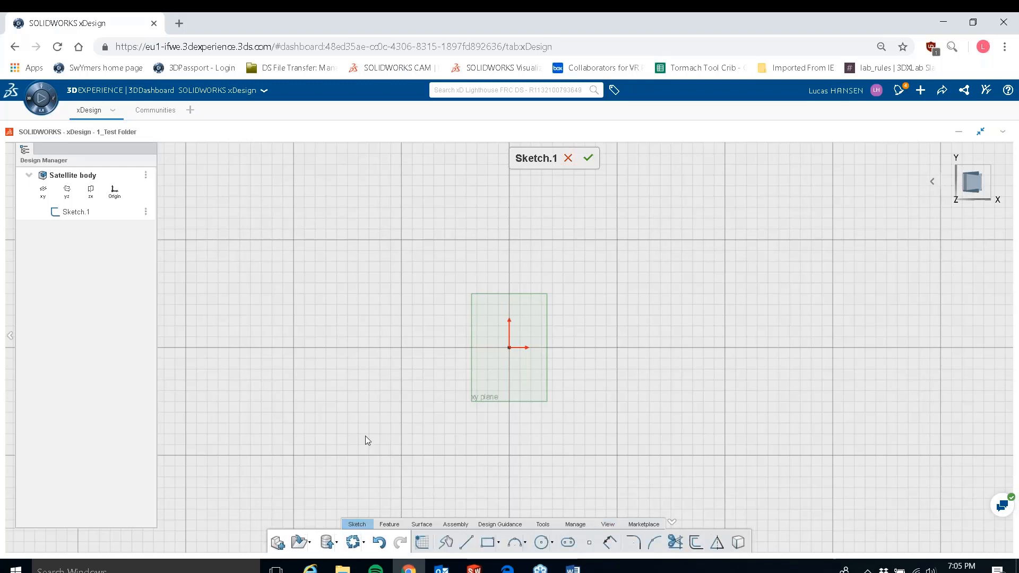
# - Sketch a horizontal center rectangle centred on the origin with the Center Rectangle tool
pyautogui.click(488, 543)
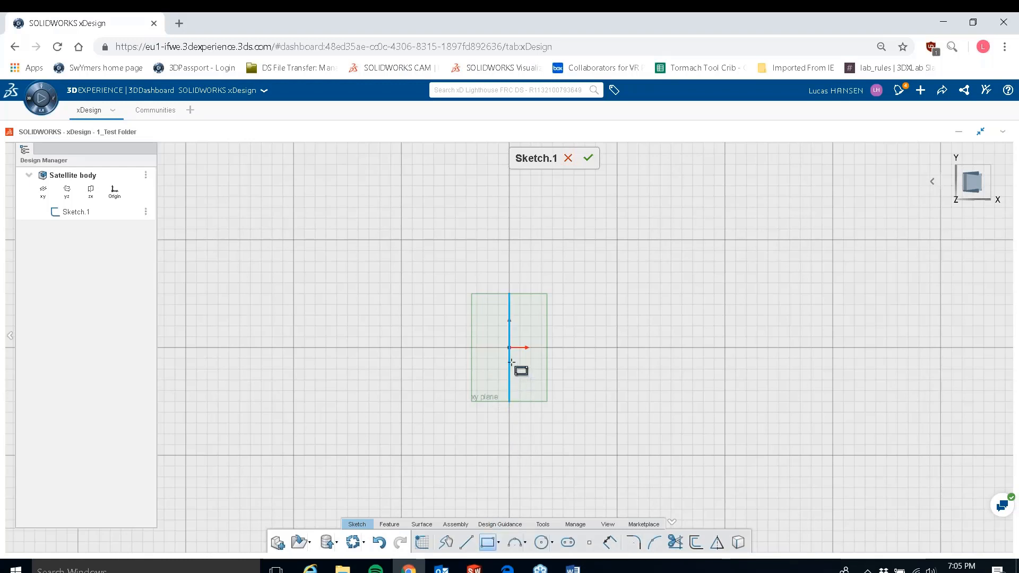
pyautogui.click(499, 543)
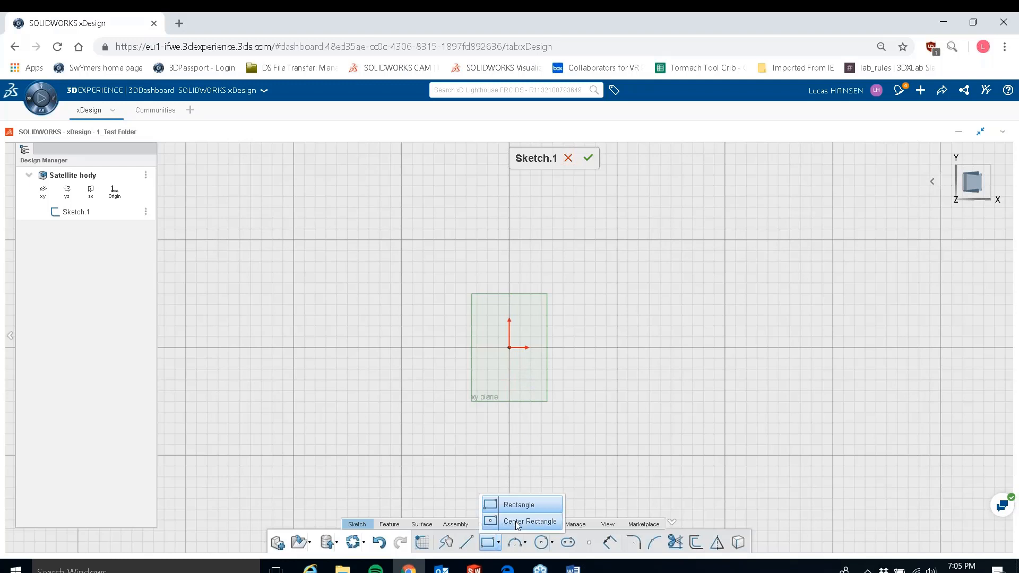
pyautogui.click(517, 522)
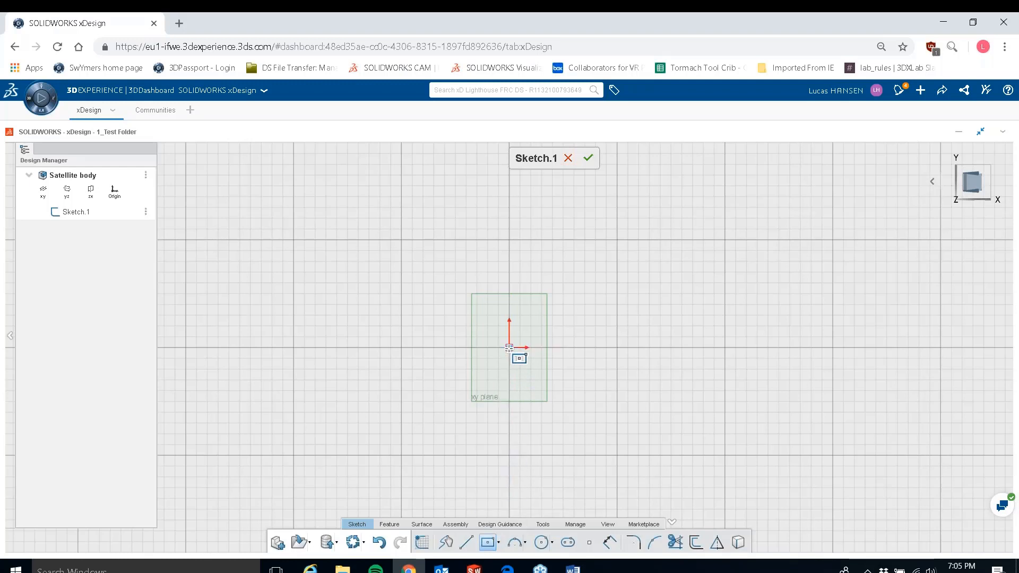
pyautogui.click(509, 348)
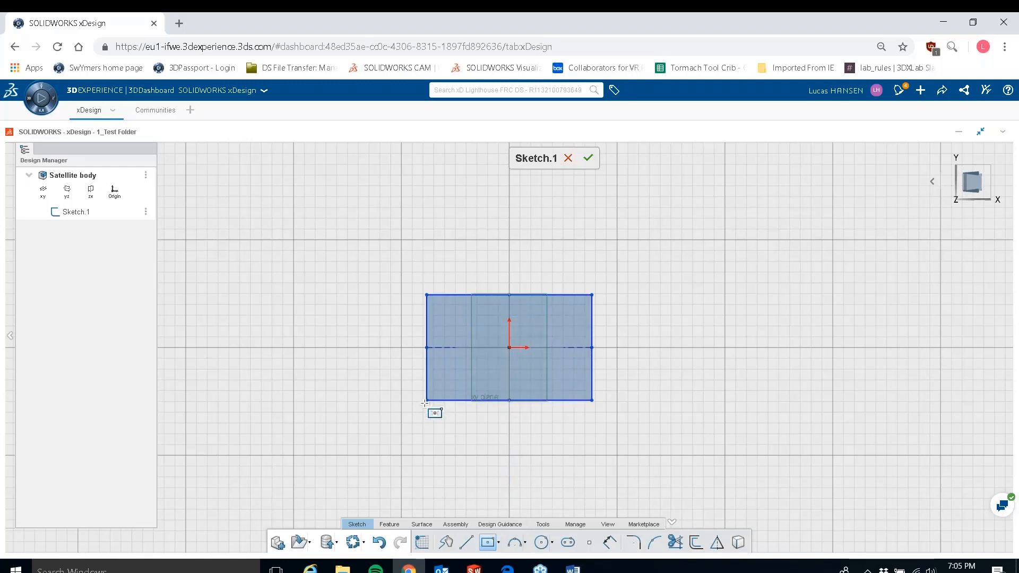
pyautogui.click(423, 399)
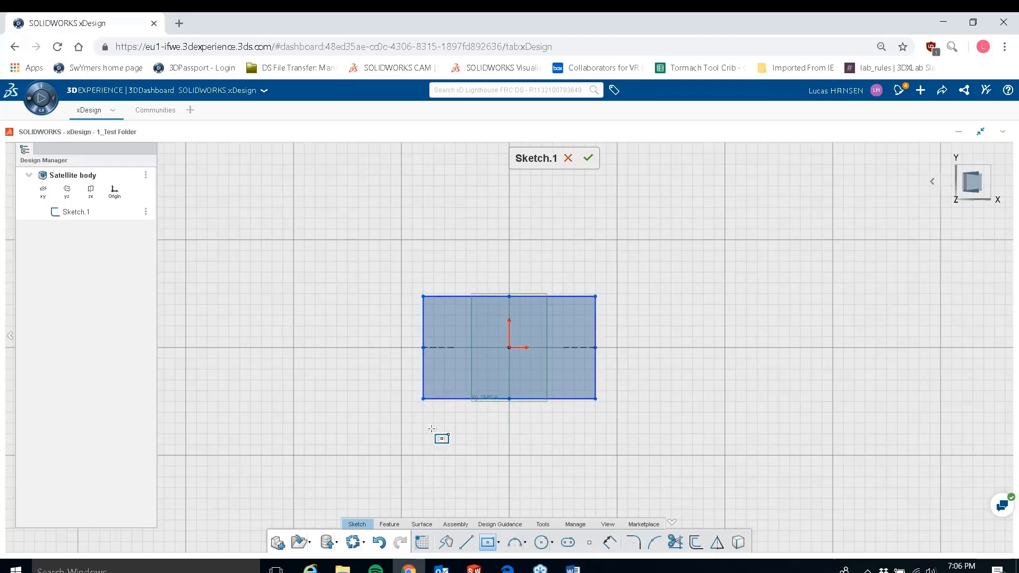
# - Narrow the rectangle symmetrically about the origin and dimension its vertical side at 100 mm
pyautogui.press('Escape')
pyautogui.moveTo(423, 366)
pyautogui.mouseDown()
pyautogui.moveTo(383, 365)
pyautogui.moveTo(442, 365)
pyautogui.mouseUp()
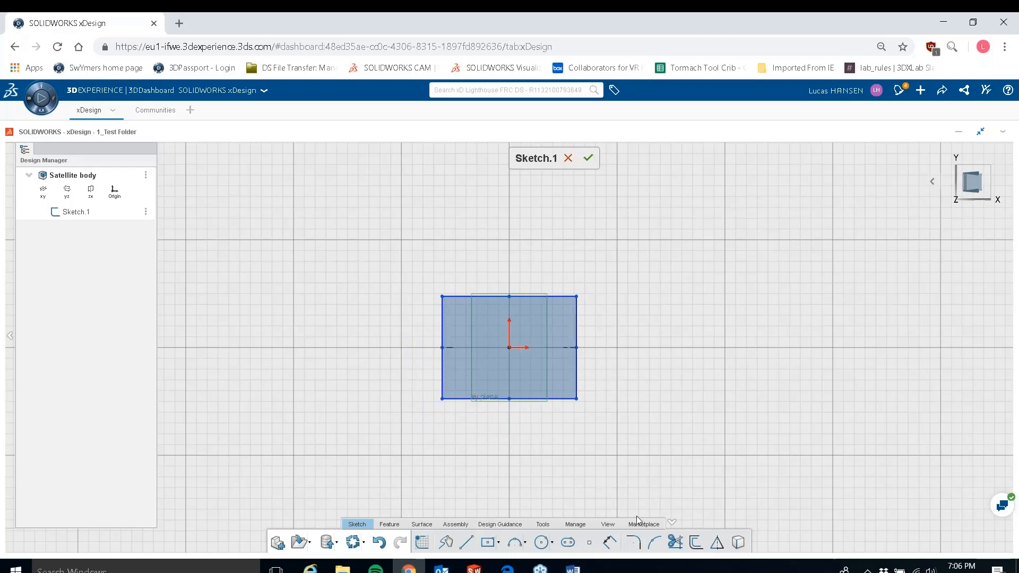
pyautogui.click(609, 543)
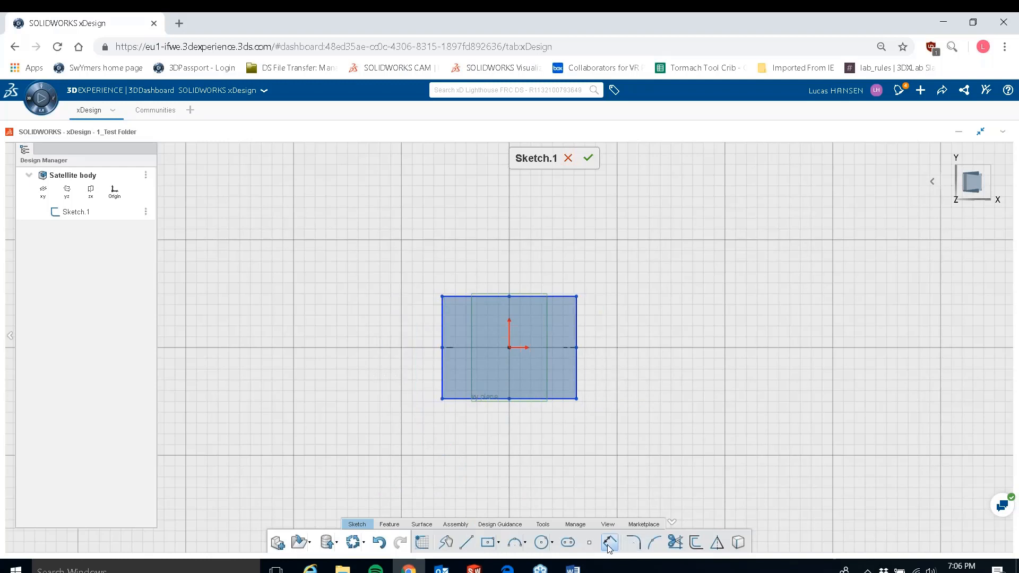
pyautogui.click(579, 326)
pyautogui.click(679, 353)
pyautogui.write('1')
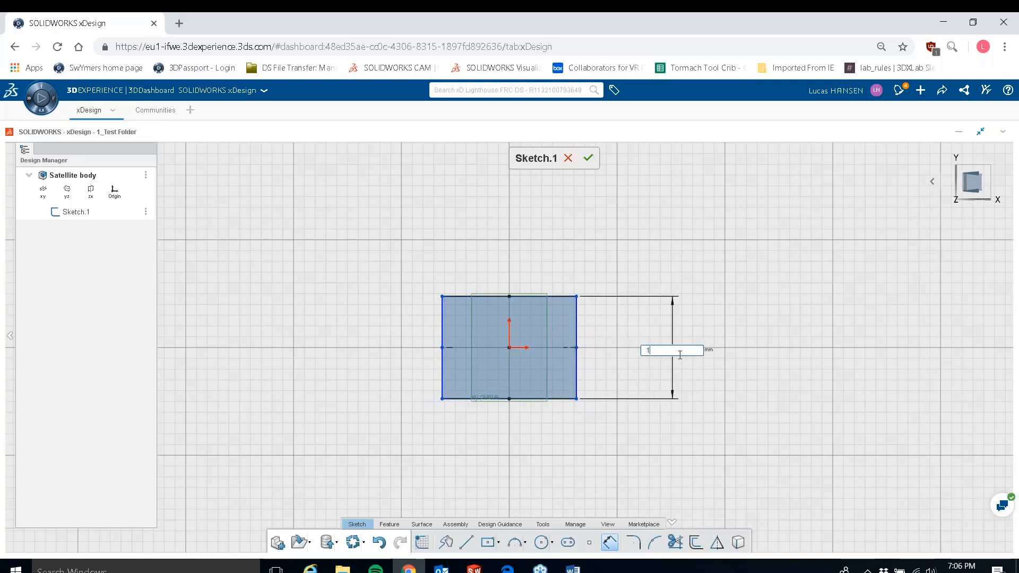
pyautogui.write('00')
pyautogui.press('Return')
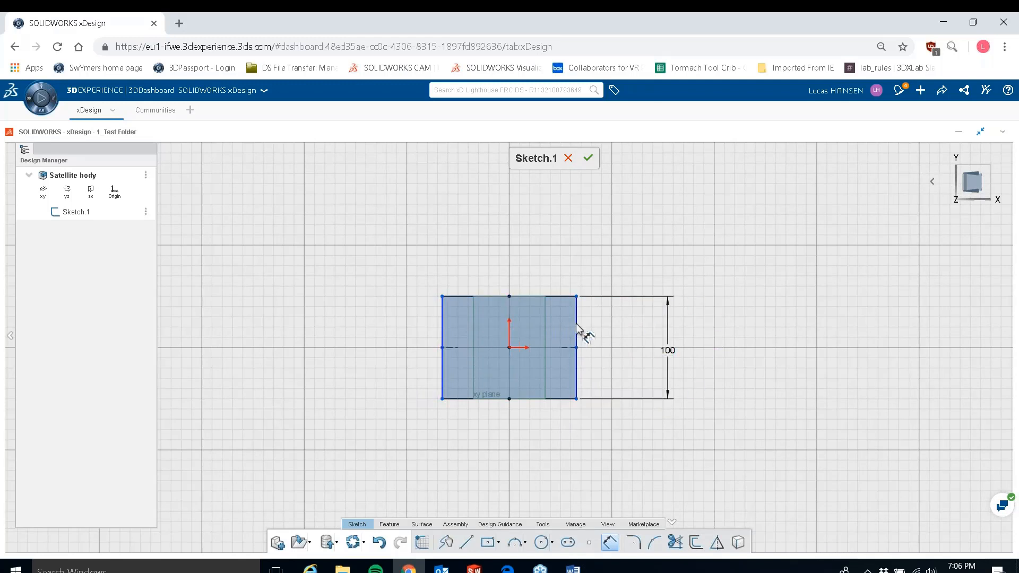
pyautogui.press('Escape')
# - Apply an Equal constraint between the rectangle's upper edge and its vertical edge to make it square
pyautogui.click(577, 318)
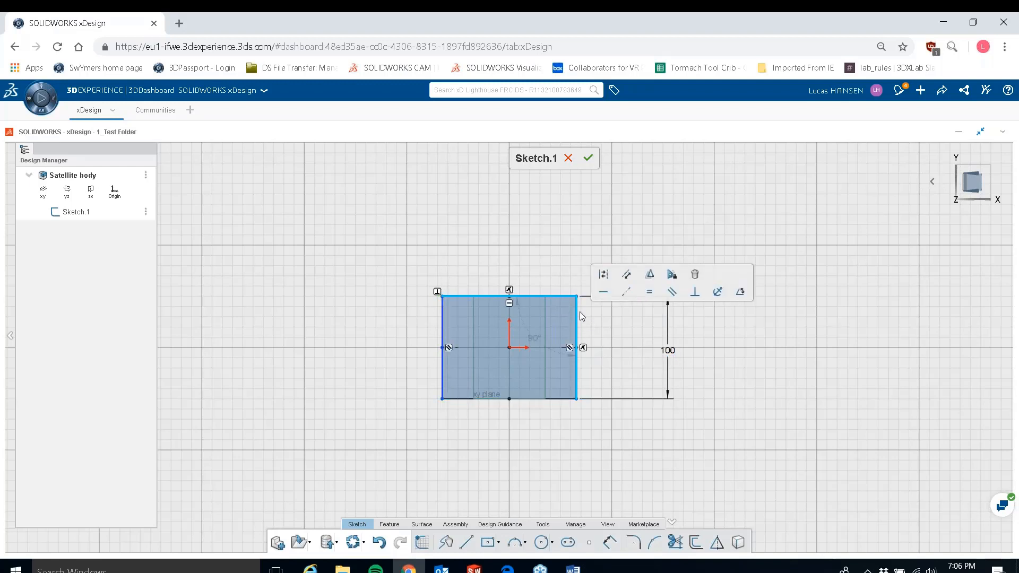
pyautogui.click(650, 292)
pyautogui.click(609, 267)
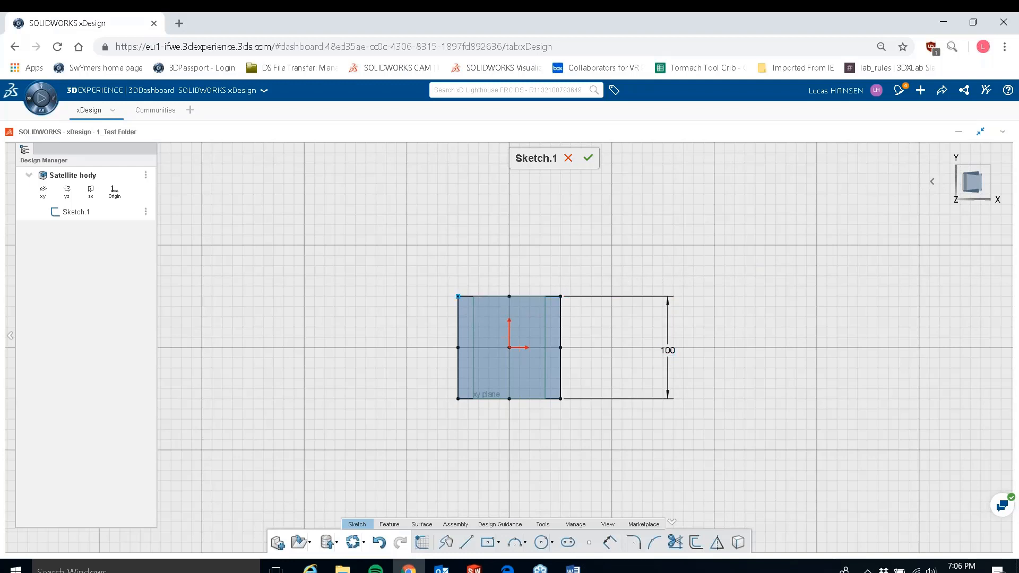
pyautogui.doubleClick(340, 368)
# - Start a solid blind Extrude with the square region as its profile
pyautogui.click(390, 525)
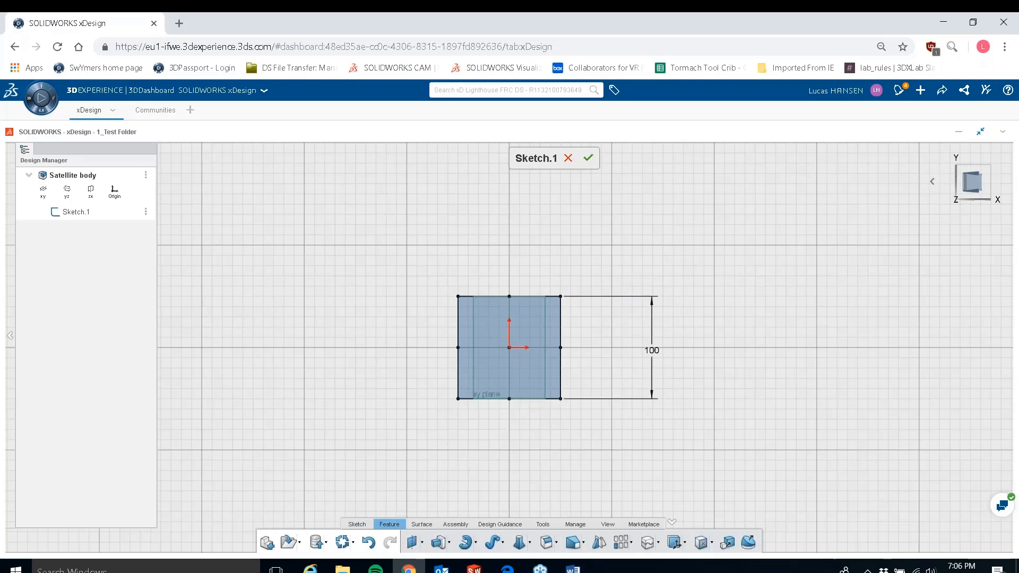
pyautogui.click(437, 544)
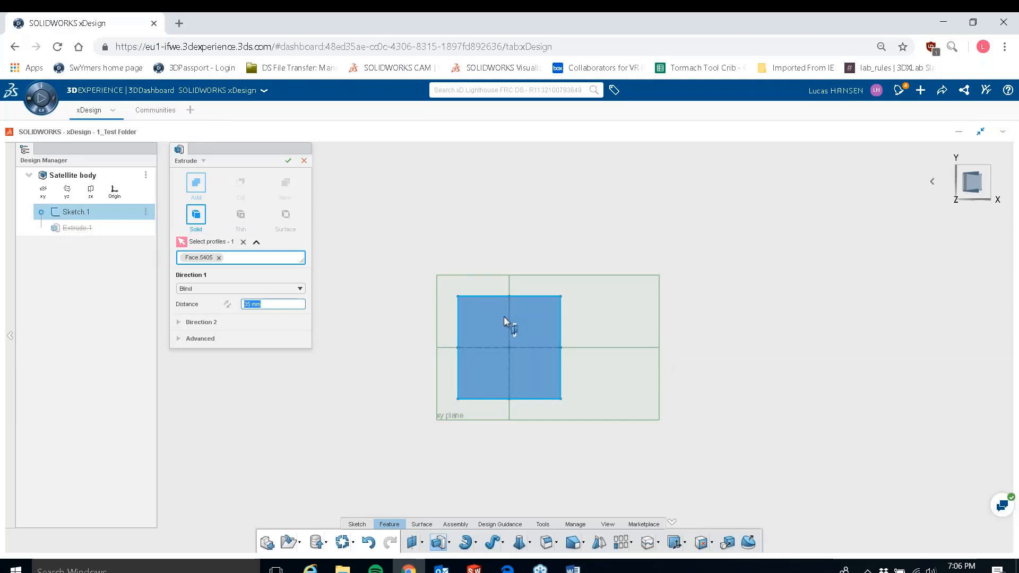
pyautogui.click(536, 361)
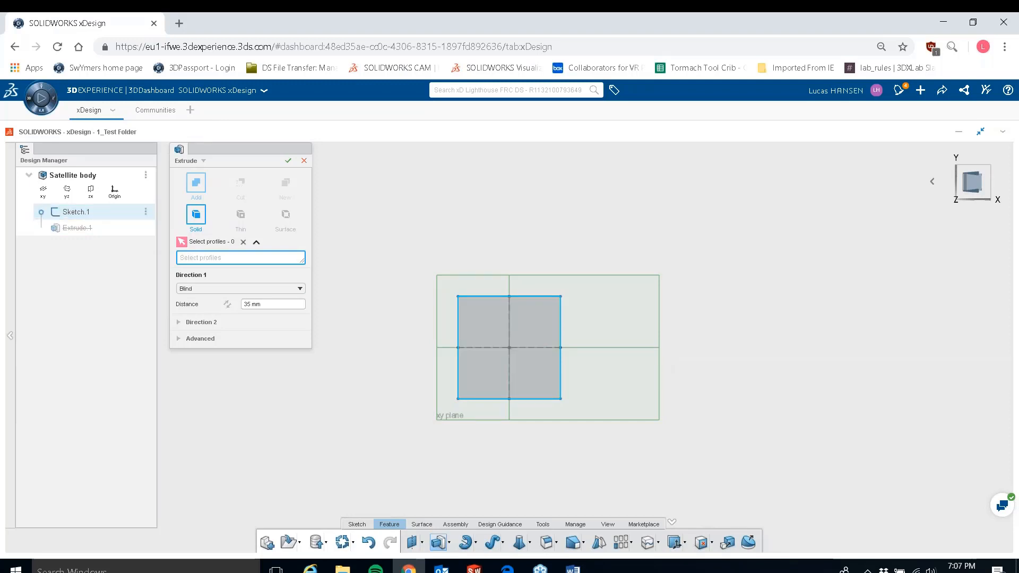
pyautogui.click(536, 330)
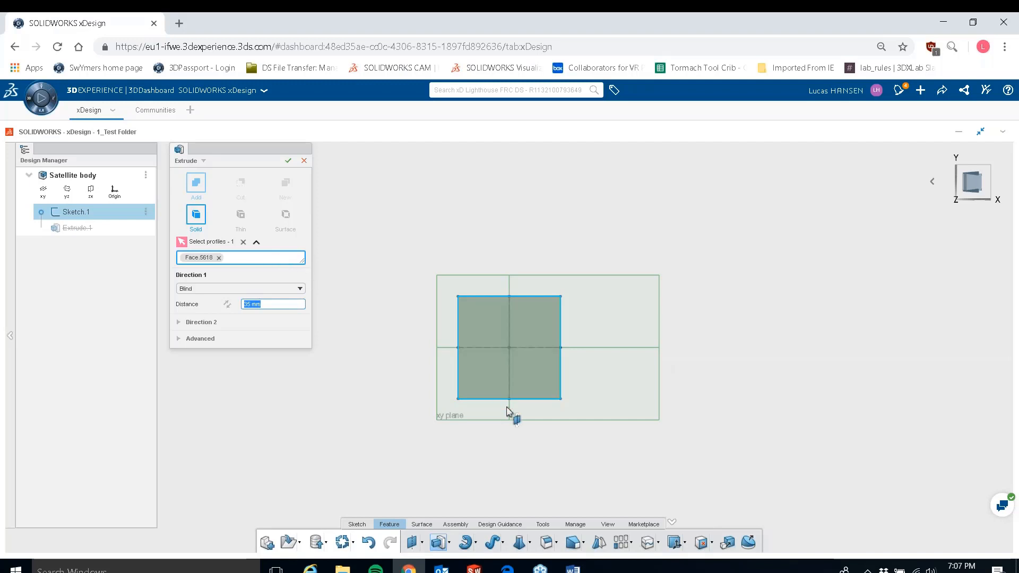
pyautogui.moveTo(512, 417)
pyautogui.mouseDown(button='middle')
pyautogui.moveTo(457, 396)
pyautogui.moveTo(439, 407)
pyautogui.mouseUp(button='middle')
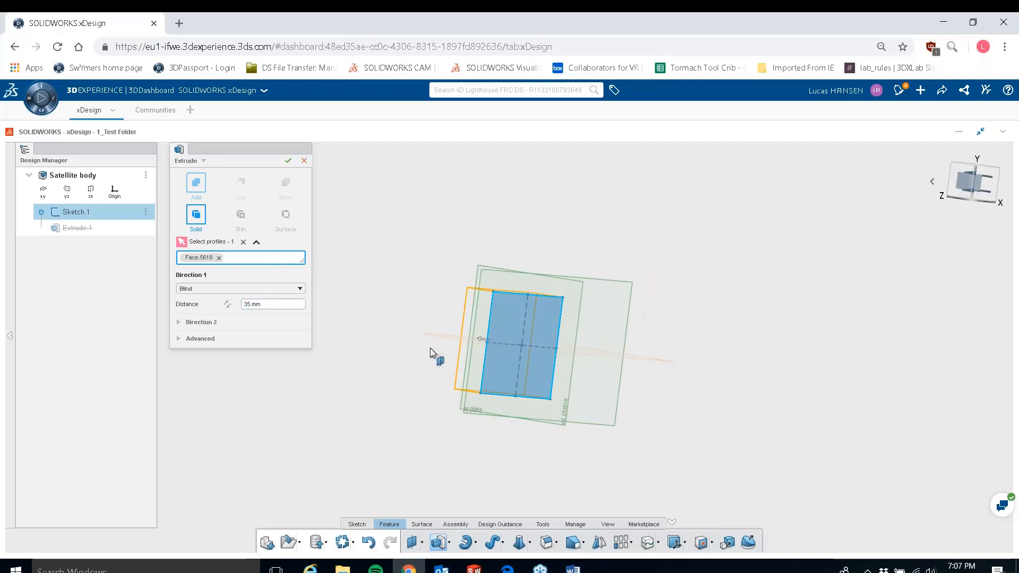
# - Try extrusion distances of 50 mm and about 107 mm on the square profile
pyautogui.click(265, 303)
pyautogui.scroll(3, 480, 345)
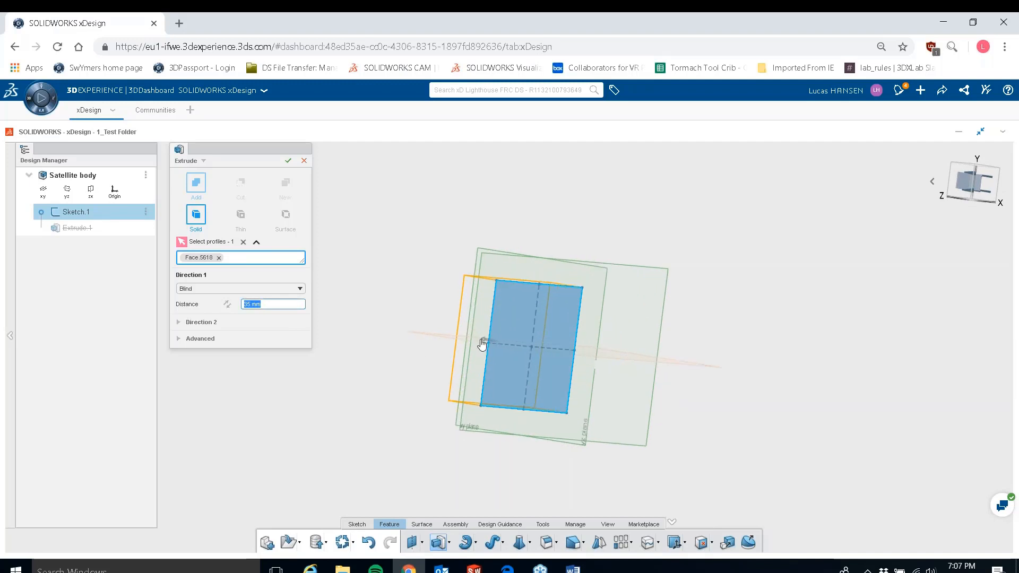
pyautogui.write('50')
pyautogui.press('Return')
pyautogui.moveTo(494, 351); pyautogui.dragTo(411, 336)
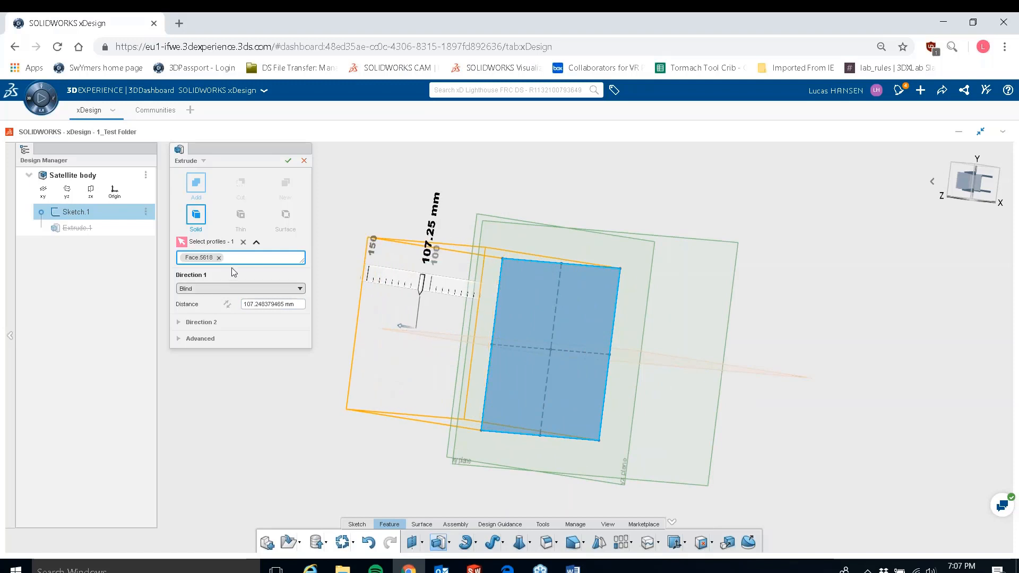
# - Set the blind extrusion distance to 100 mm and finish the solid cube
pyautogui.click(271, 304)
pyautogui.write('100')
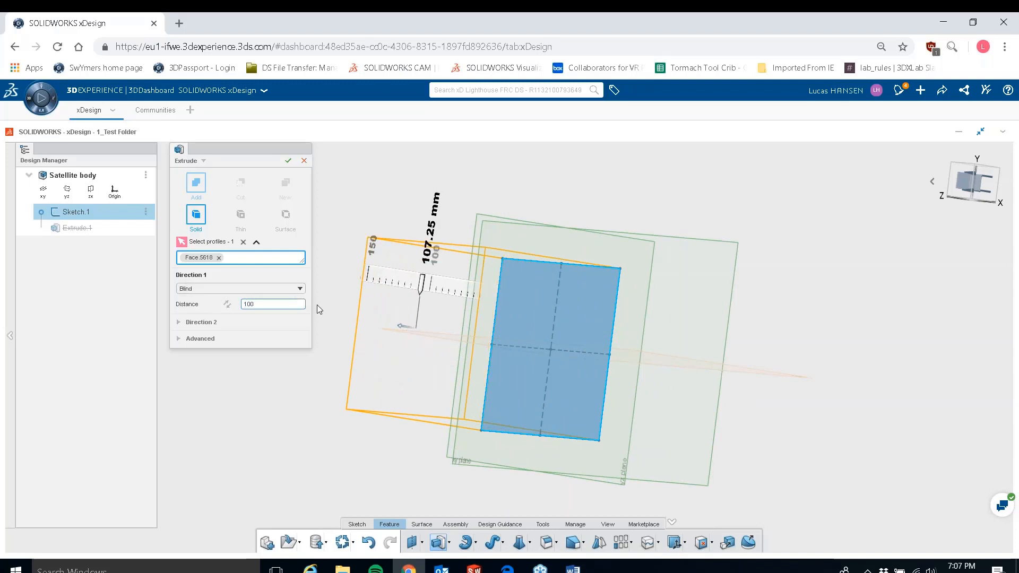
pyautogui.press('Return')
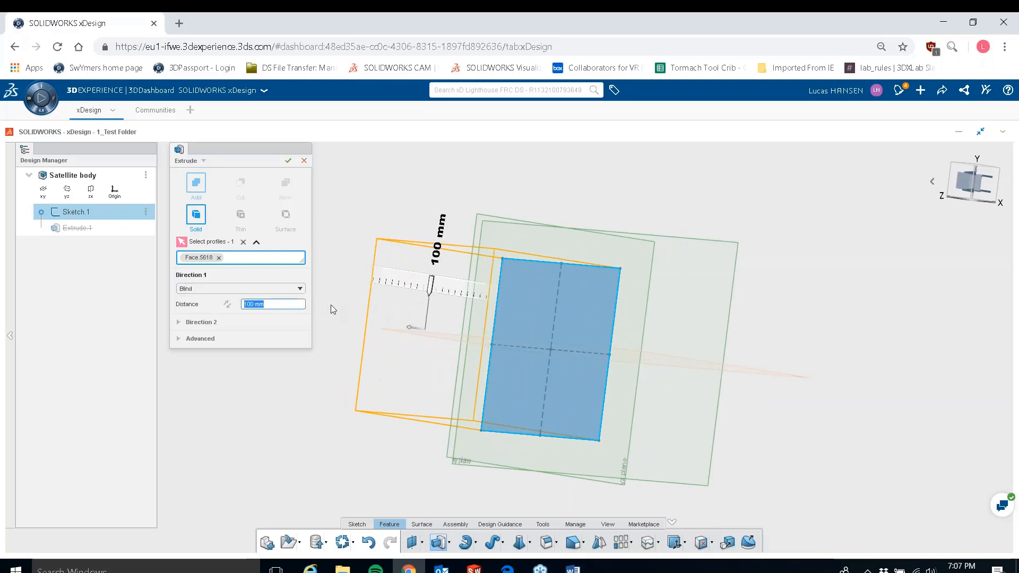
pyautogui.click(288, 161)
# - Start a new sketch on the side face of the cube that is parallel to the yz plane
pyautogui.moveTo(546, 430); pyautogui.dragTo(545, 366, button='middle')
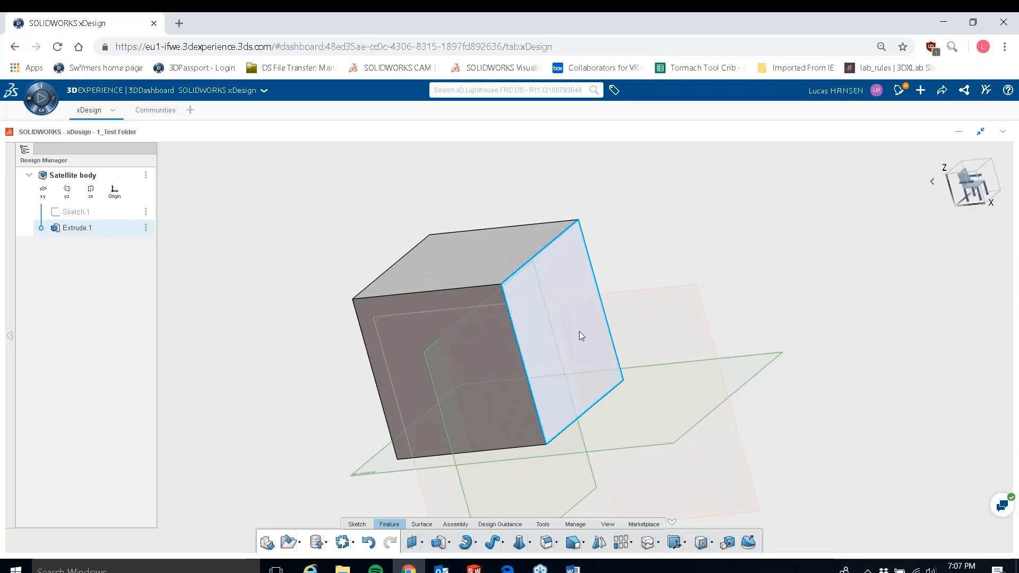
pyautogui.click(566, 334)
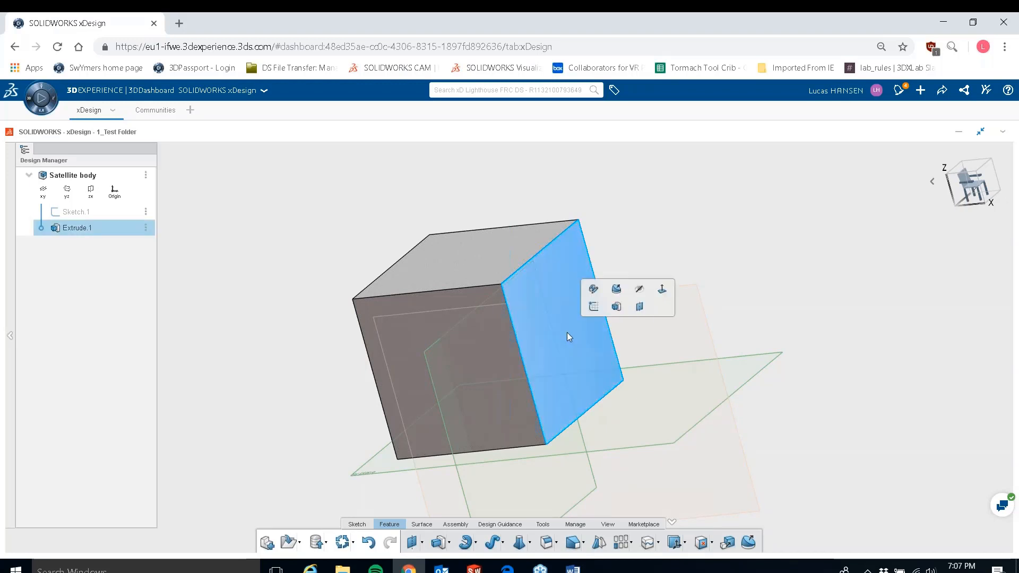
pyautogui.click(594, 308)
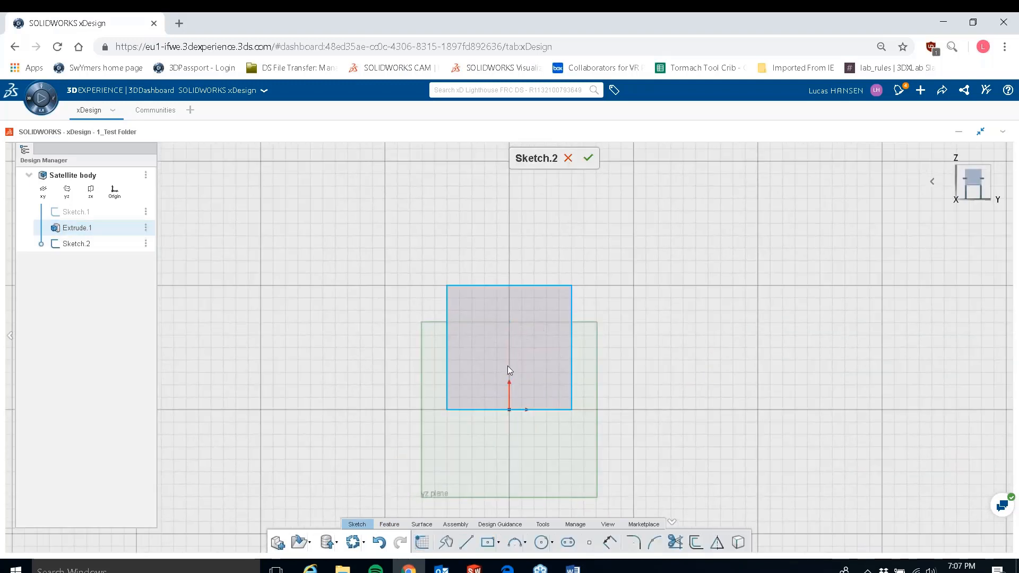
pyautogui.scroll(4, 507, 344)
pyautogui.scroll(3, 504, 348)
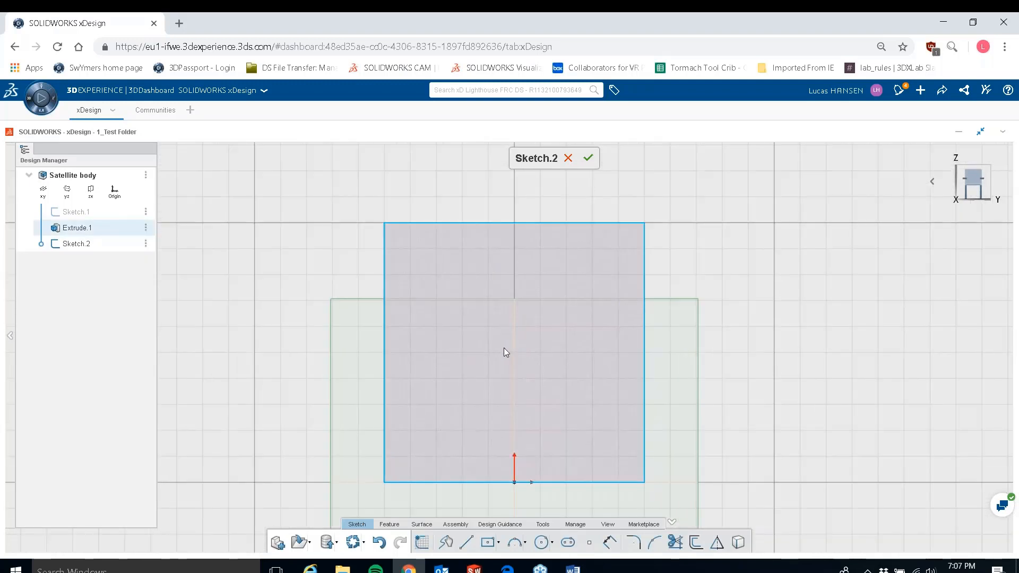
pyautogui.scroll(-1, 504, 348)
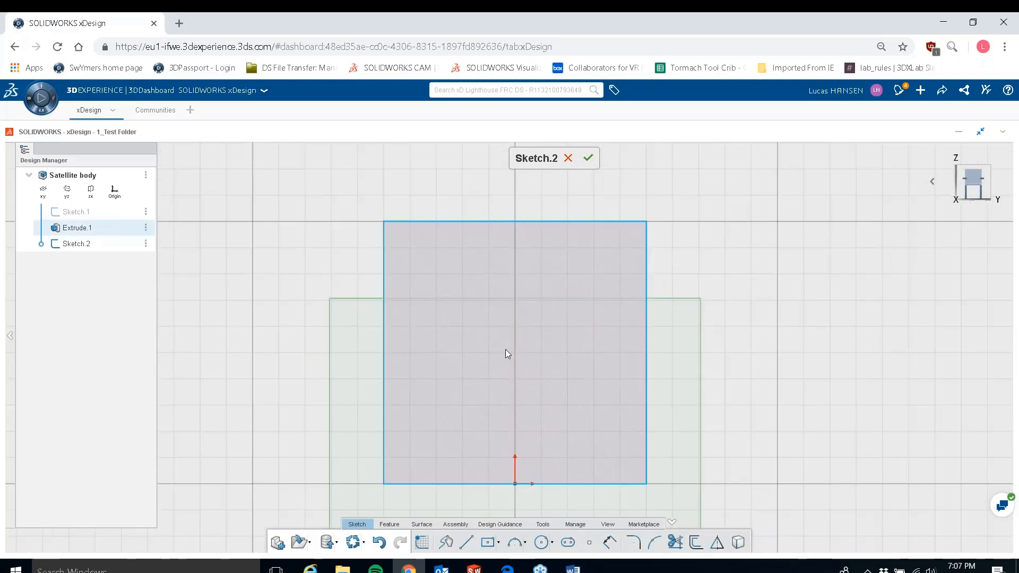
# - Sketch a circle near the middle of the cube face with its center on the vertical axis
pyautogui.click(543, 542)
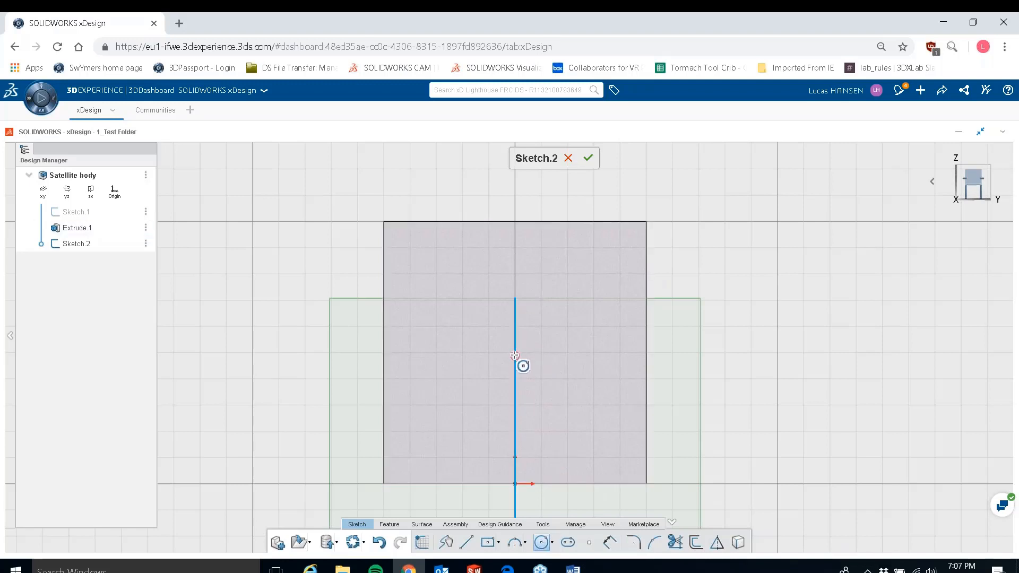
pyautogui.click(515, 354)
pyautogui.click(551, 374)
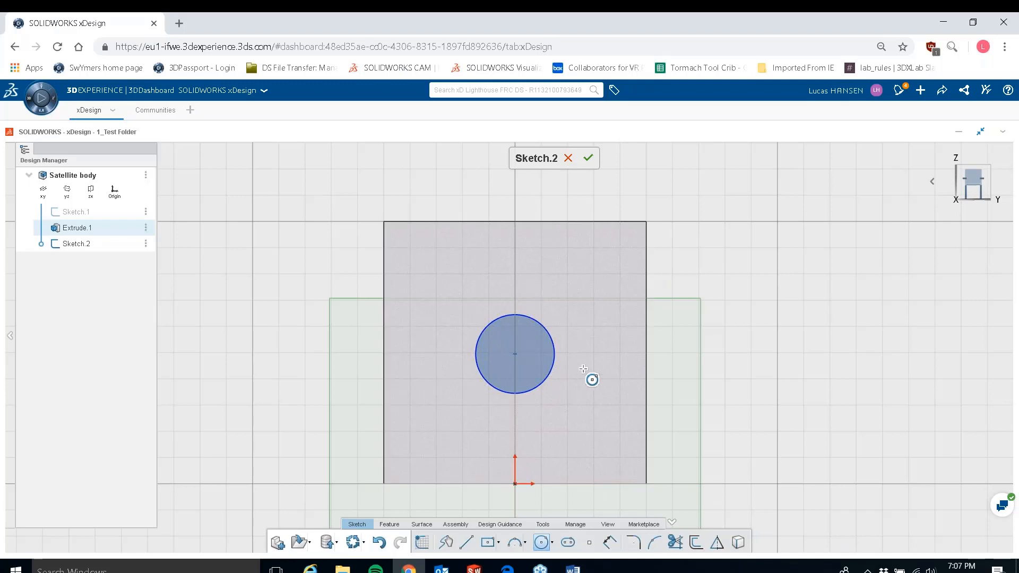
pyautogui.press('Escape')
pyautogui.moveTo(515, 355)
pyautogui.mouseDown()
pyautogui.moveTo(517, 368)
pyautogui.moveTo(517, 359)
pyautogui.mouseUp()
# - Dimension the circle's center 50 mm below the upper edge of the cube face
pyautogui.click(514, 358)
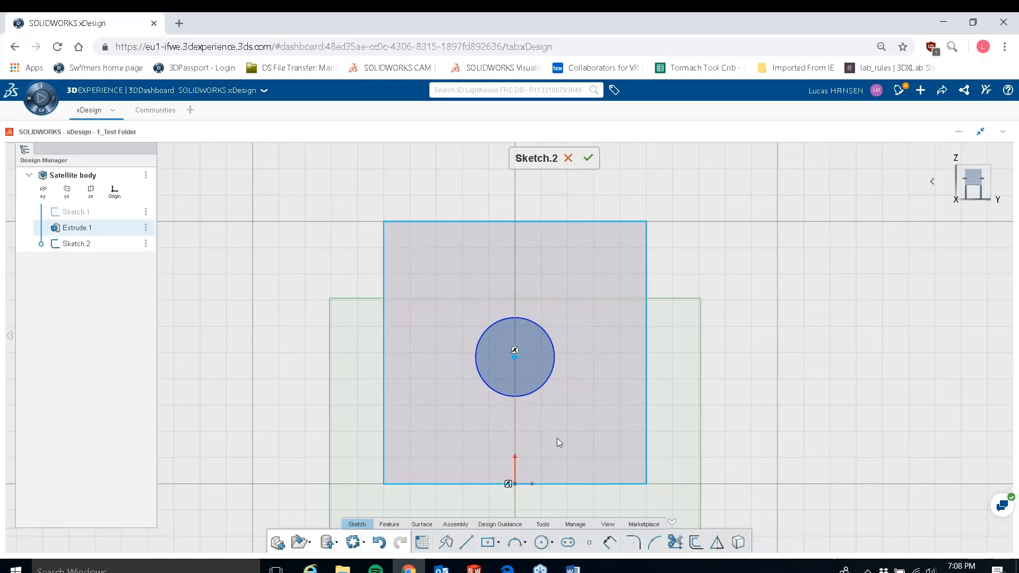
pyautogui.click(610, 543)
pyautogui.click(575, 223)
pyautogui.write('50')
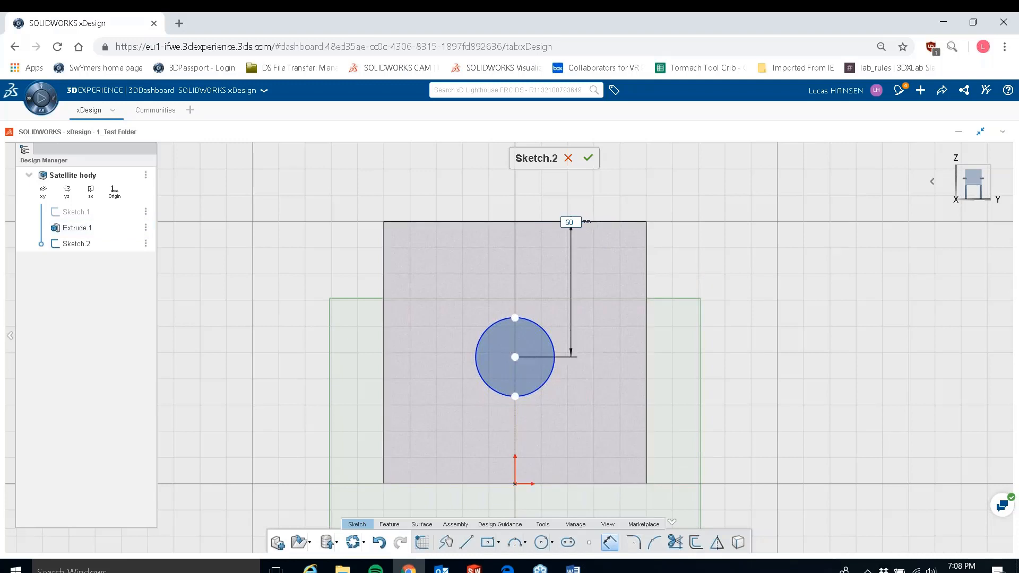
pyautogui.press('Return')
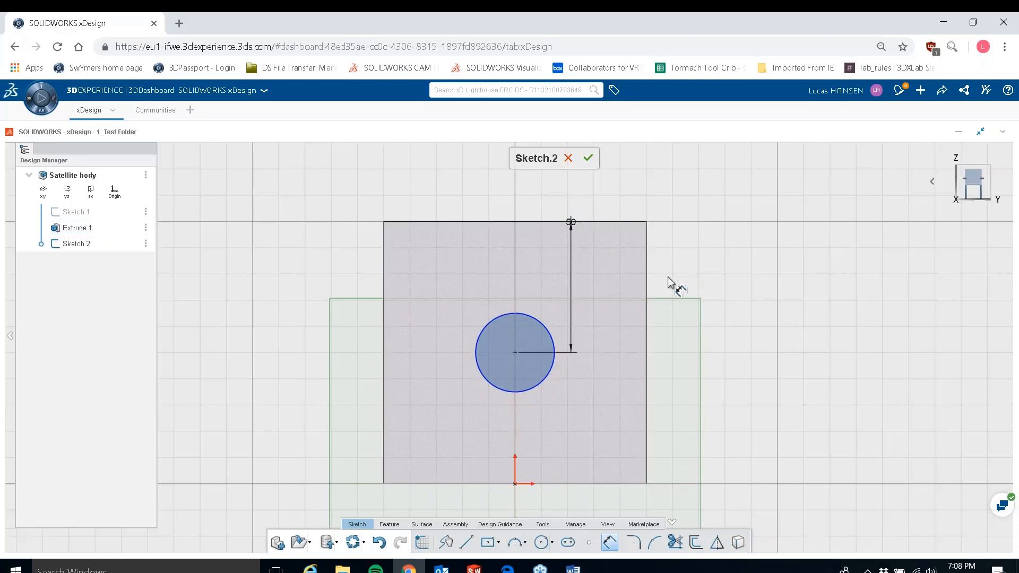
pyautogui.press('Escape')
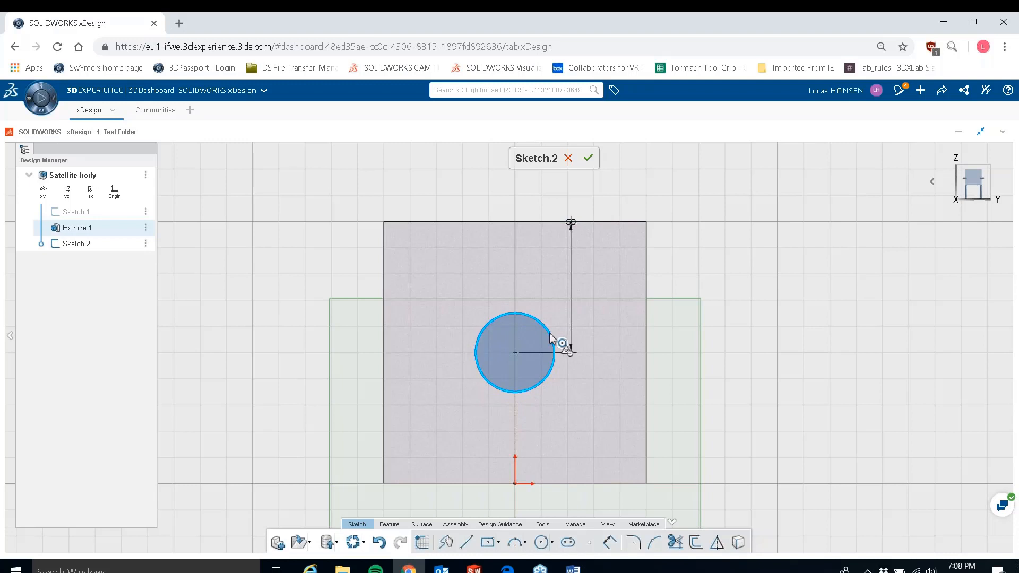
# - Shrink the circle on the cube face and dimension its diameter at 20 mm
pyautogui.moveTo(550, 333)
pyautogui.mouseDown()
pyautogui.moveTo(604, 311)
pyautogui.moveTo(530, 339)
pyautogui.moveTo(546, 342)
pyautogui.mouseUp()
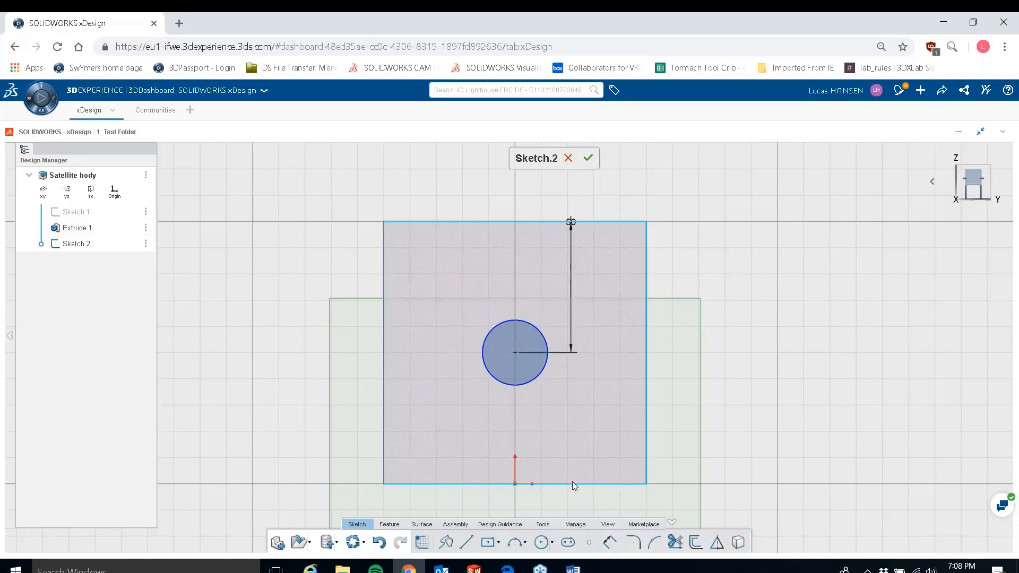
pyautogui.click(611, 543)
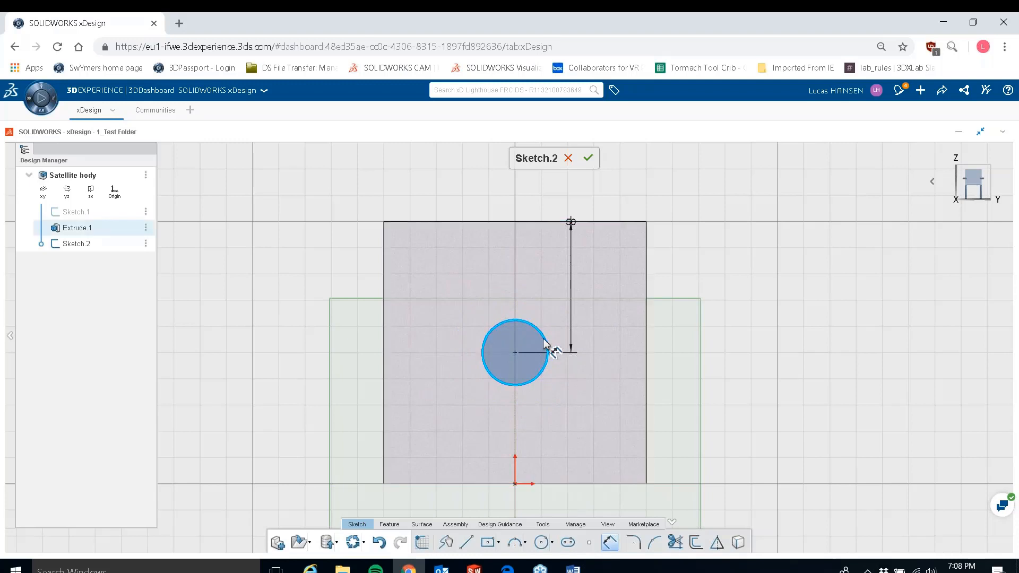
pyautogui.click(543, 339)
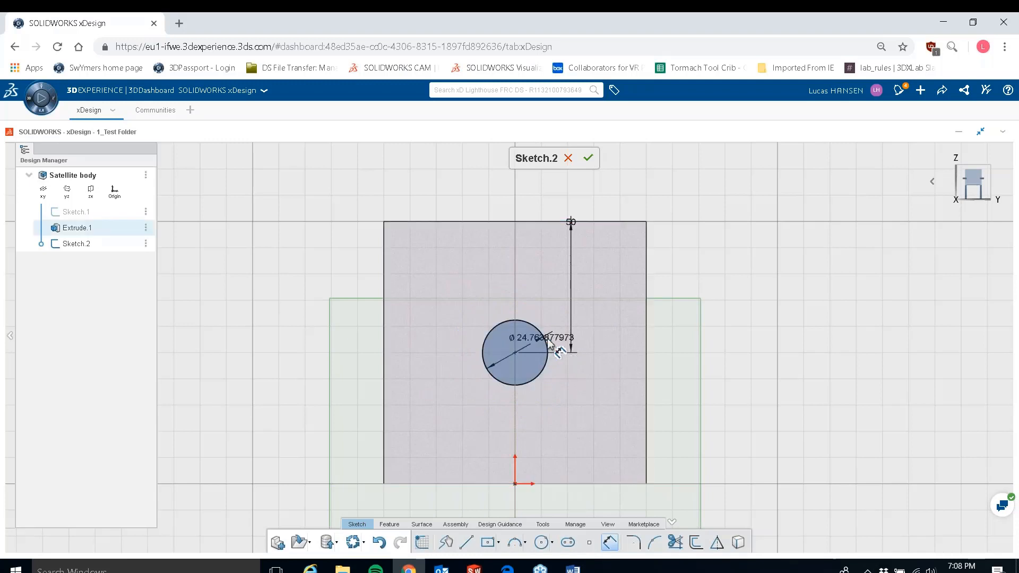
pyautogui.click(684, 265)
pyautogui.write('20')
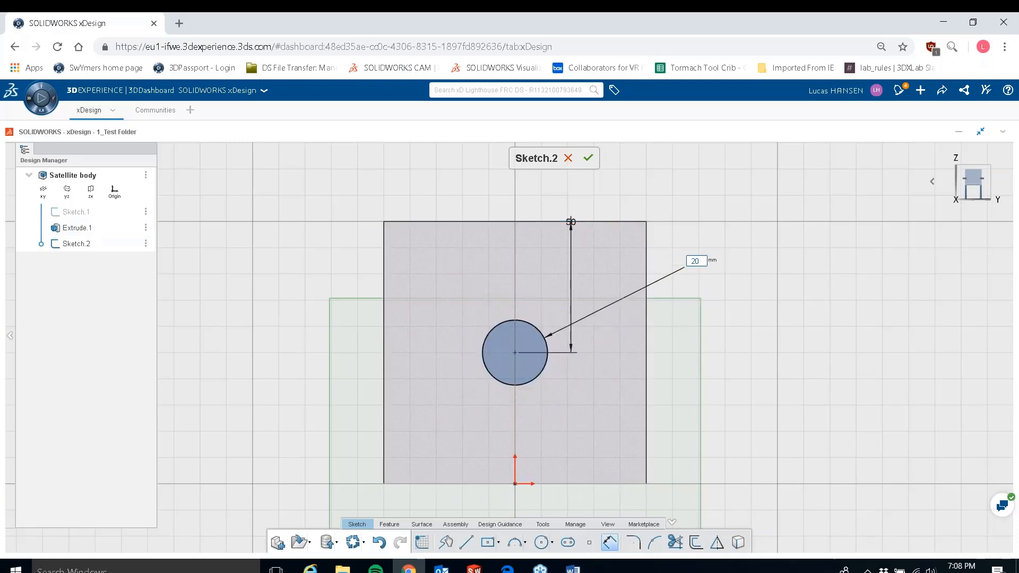
pyautogui.press('Return')
# - Extrude-cut the 20 mm circle into the cube as a blind cut 20 mm deep
pyautogui.moveTo(664, 396)
pyautogui.mouseDown(button='middle')
pyautogui.moveTo(700, 405)
pyautogui.moveTo(718, 424)
pyautogui.moveTo(616, 393)
pyautogui.mouseUp(button='middle')
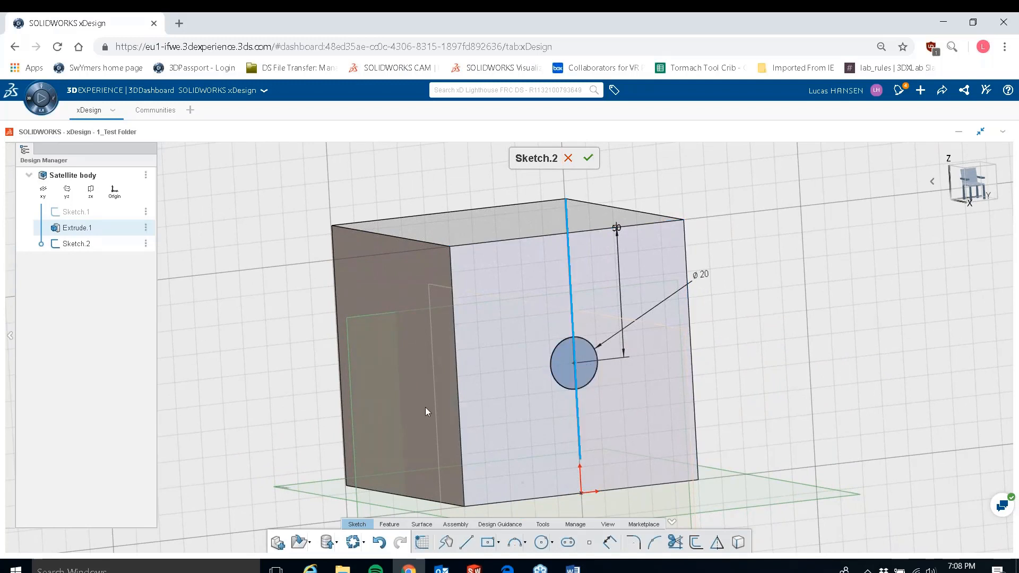
pyautogui.click(393, 525)
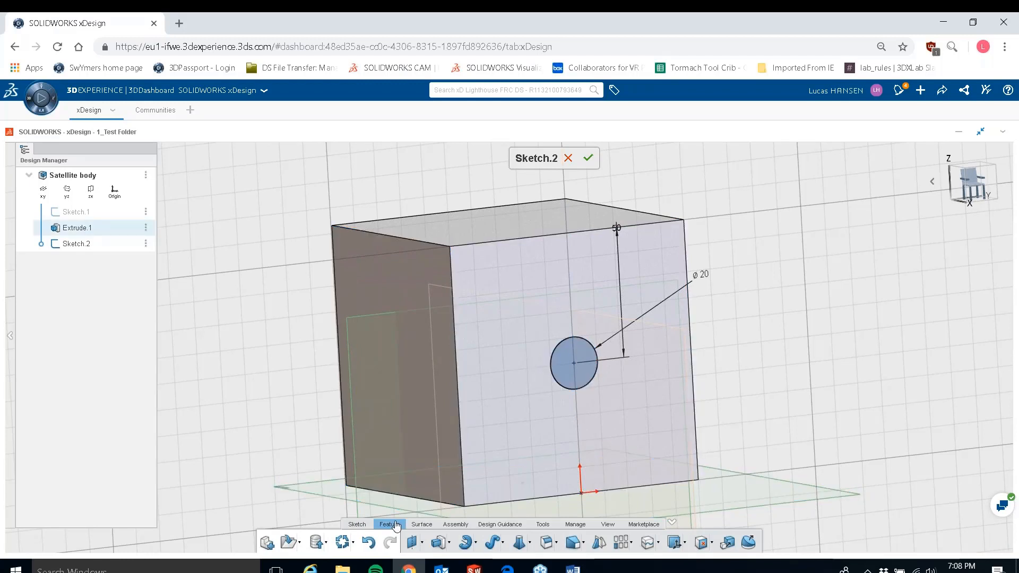
pyautogui.click(451, 543)
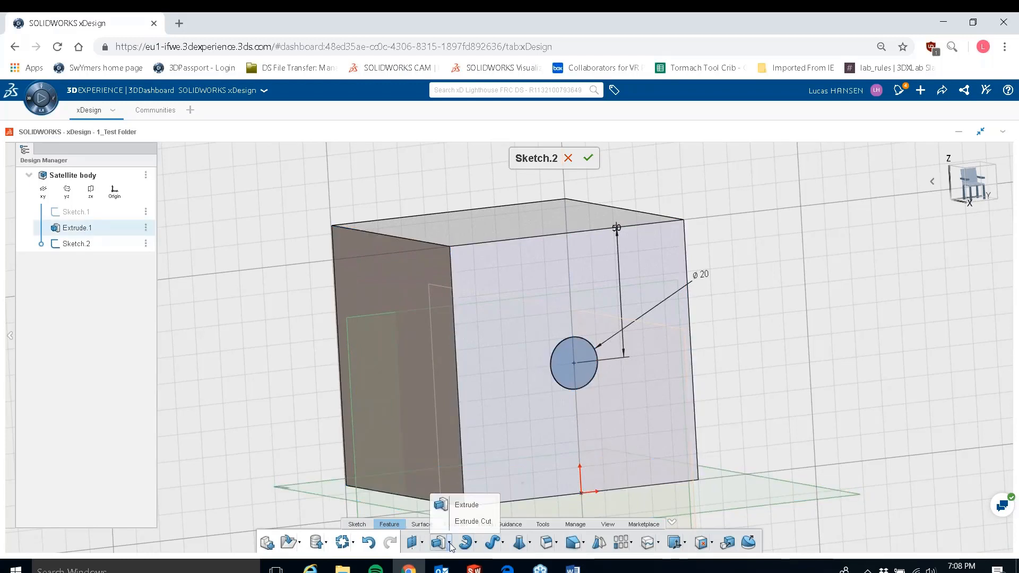
pyautogui.click(470, 522)
pyautogui.click(529, 444)
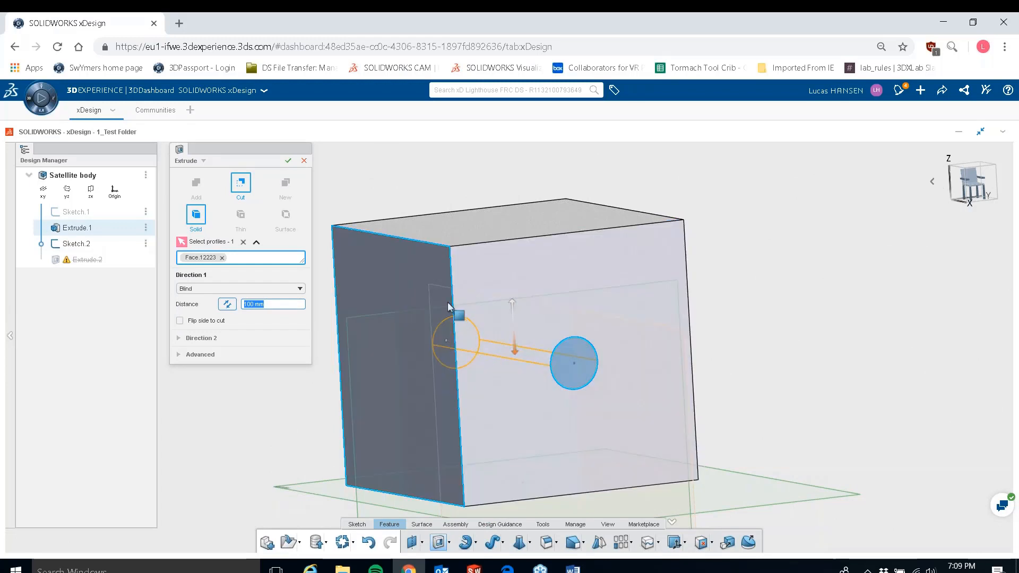
pyautogui.write('20')
pyautogui.press('Return')
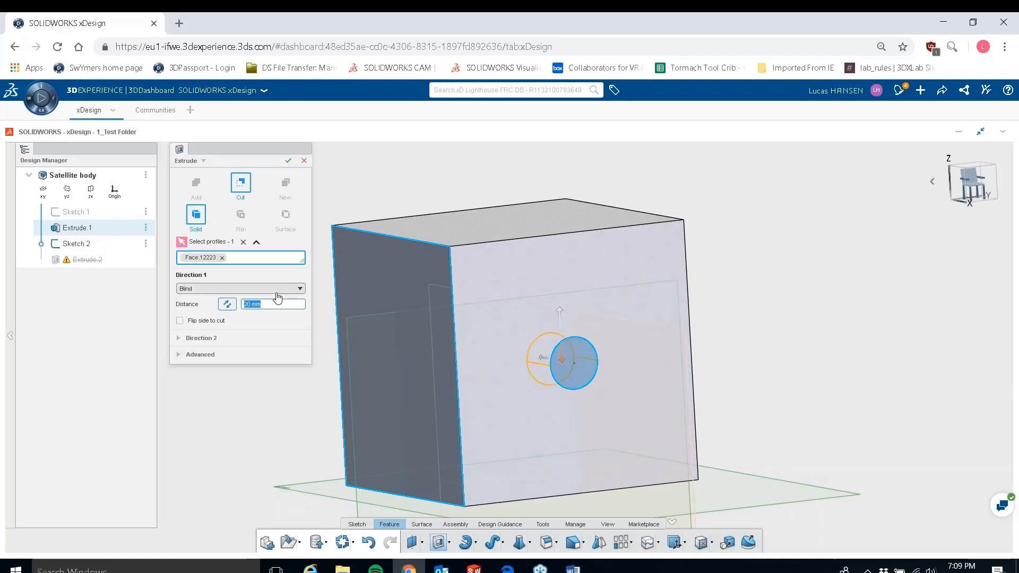
pyautogui.click(290, 164)
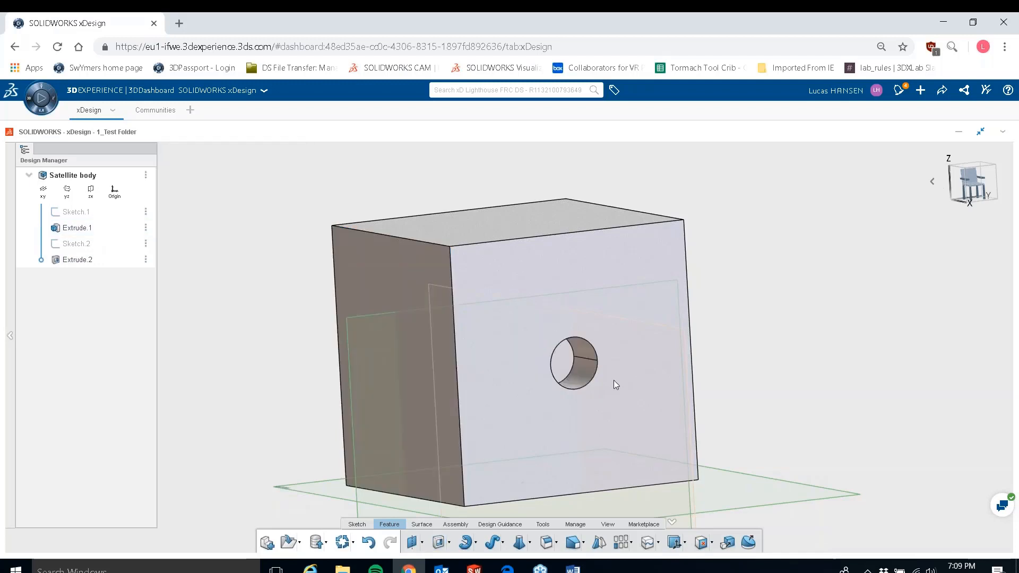
# - Create a reference plane midway between the cube face with the circular cut and the opposite face
pyautogui.moveTo(522, 427); pyautogui.dragTo(625, 405, button='middle')
pyautogui.scroll(-5, 504, 368)
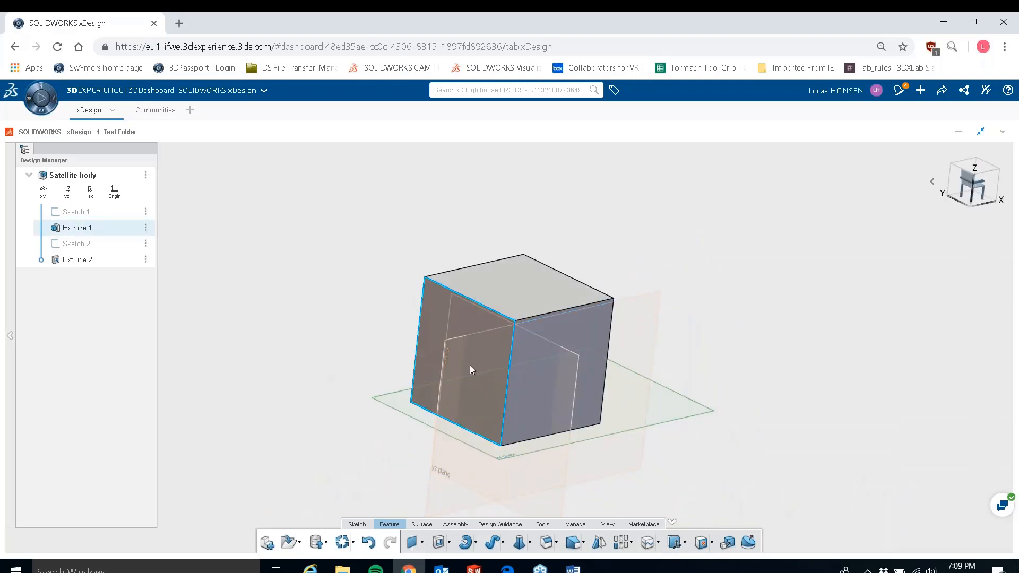
pyautogui.moveTo(578, 346); pyautogui.dragTo(446, 360, button='middle')
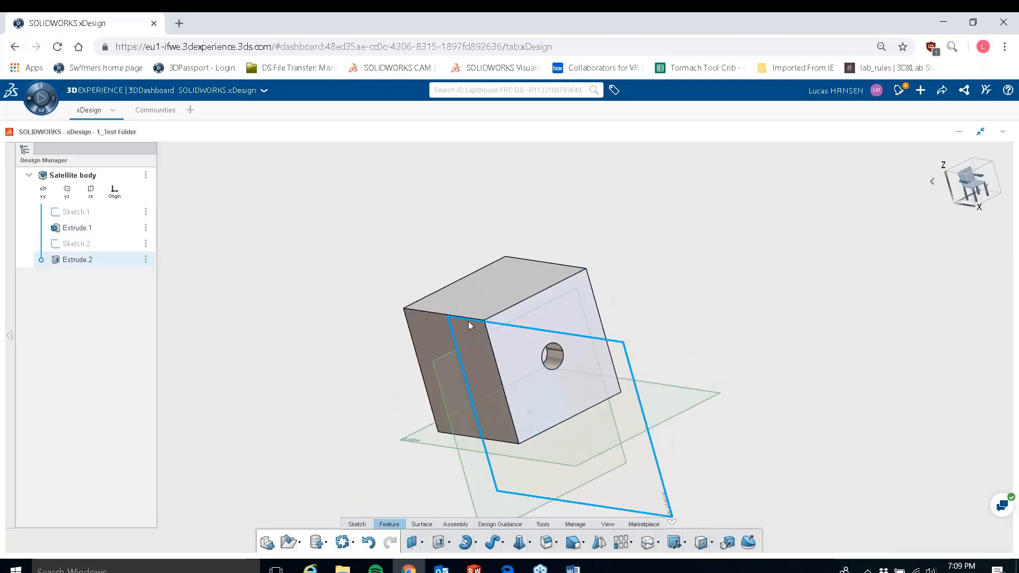
pyautogui.moveTo(470, 324)
pyautogui.mouseDown(button='middle')
pyautogui.moveTo(606, 332)
pyautogui.moveTo(501, 340)
pyautogui.moveTo(505, 364)
pyautogui.moveTo(487, 360)
pyautogui.moveTo(539, 336)
pyautogui.moveTo(603, 334)
pyautogui.moveTo(498, 308)
pyautogui.moveTo(476, 323)
pyautogui.mouseUp(button='middle')
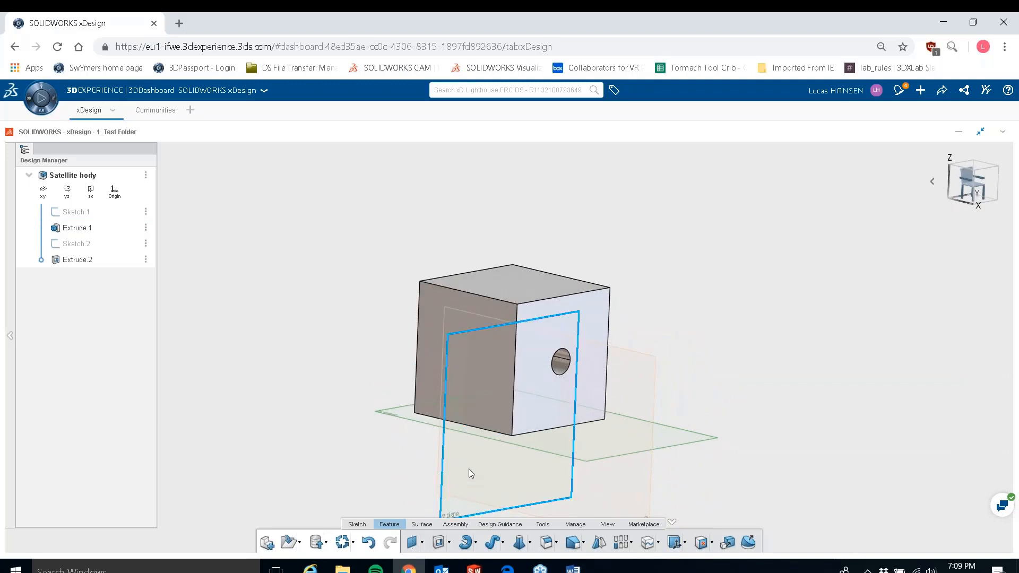
pyautogui.scroll(3, 451, 470)
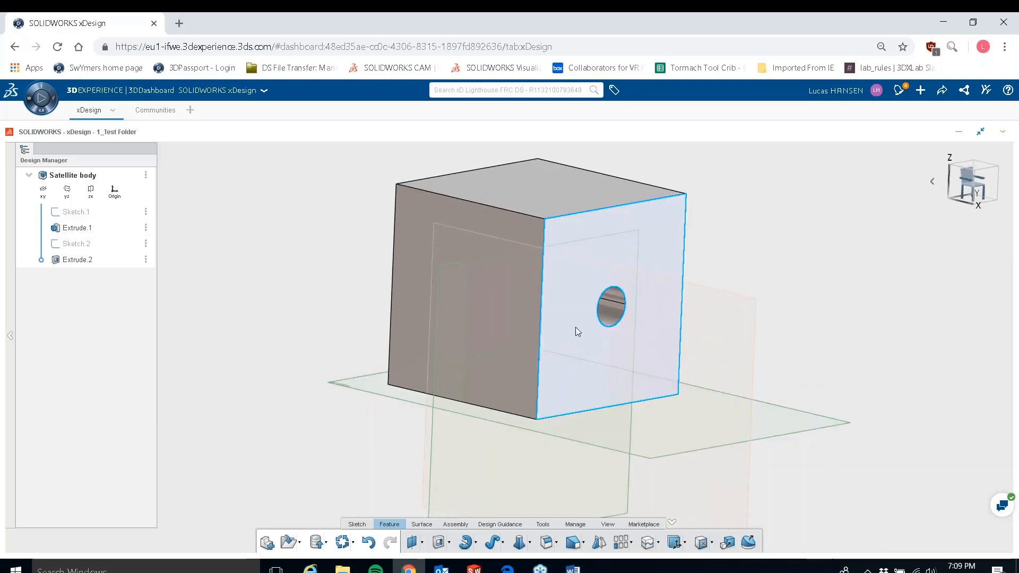
pyautogui.click(412, 543)
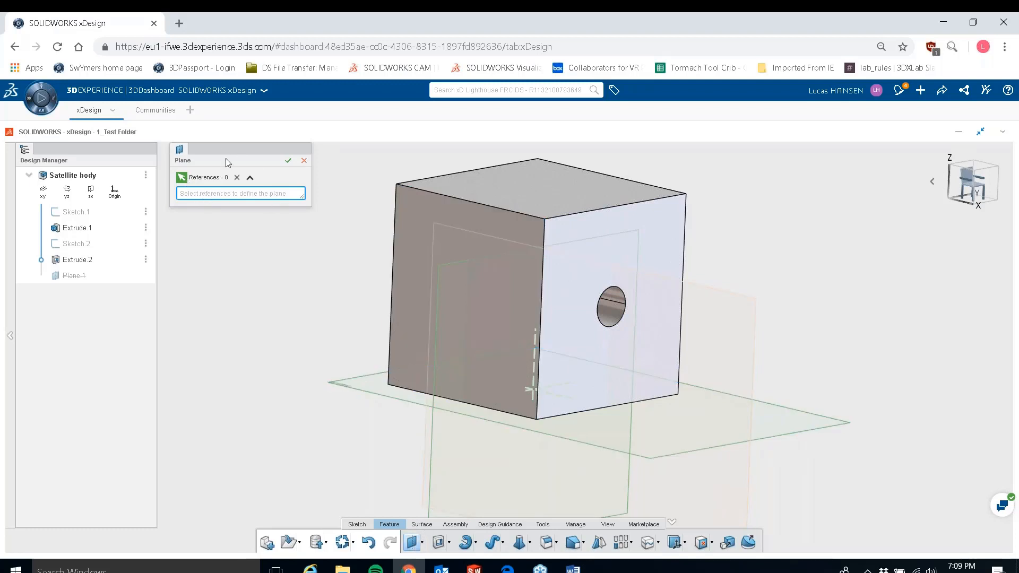
pyautogui.click(249, 179)
pyautogui.click(250, 179)
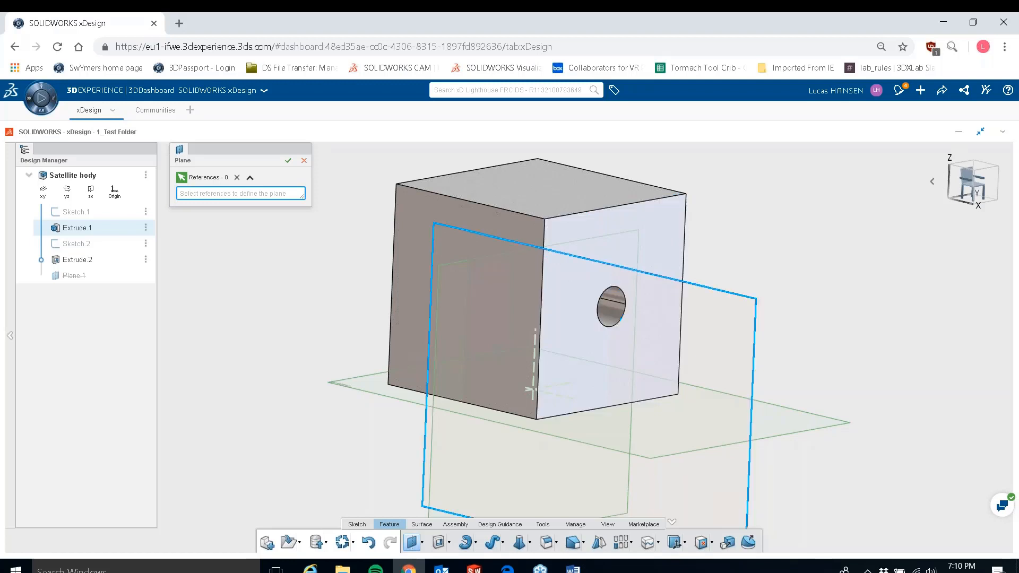
pyautogui.click(663, 284)
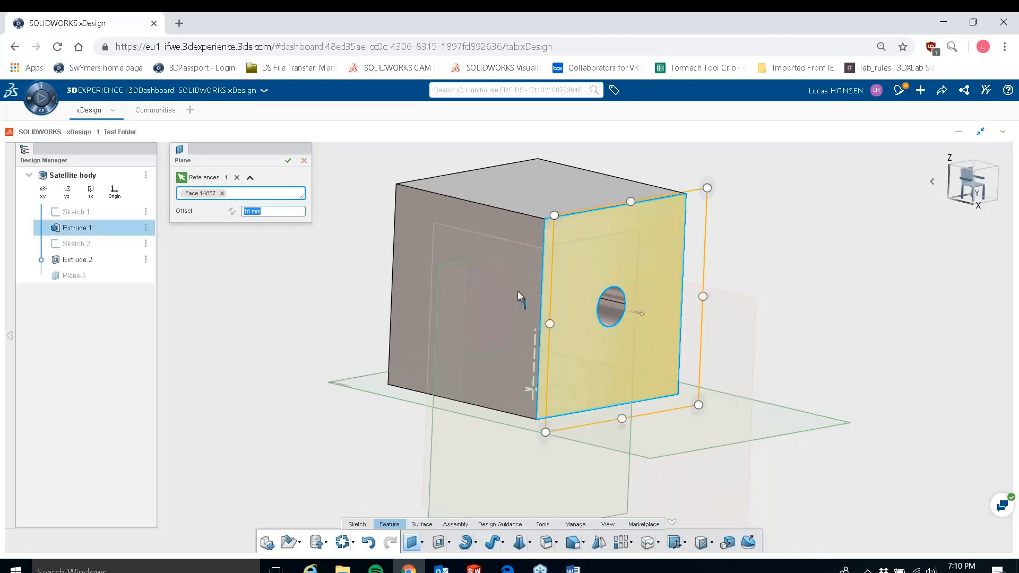
pyautogui.moveTo(519, 292); pyautogui.dragTo(653, 361, button='middle')
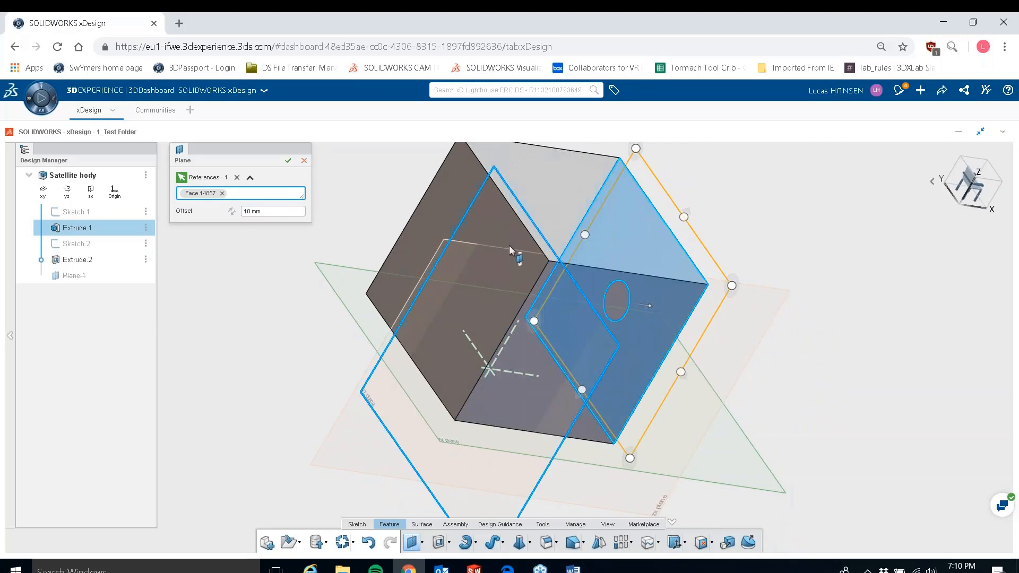
pyautogui.click(451, 206)
pyautogui.moveTo(662, 279); pyautogui.dragTo(499, 258, button='middle')
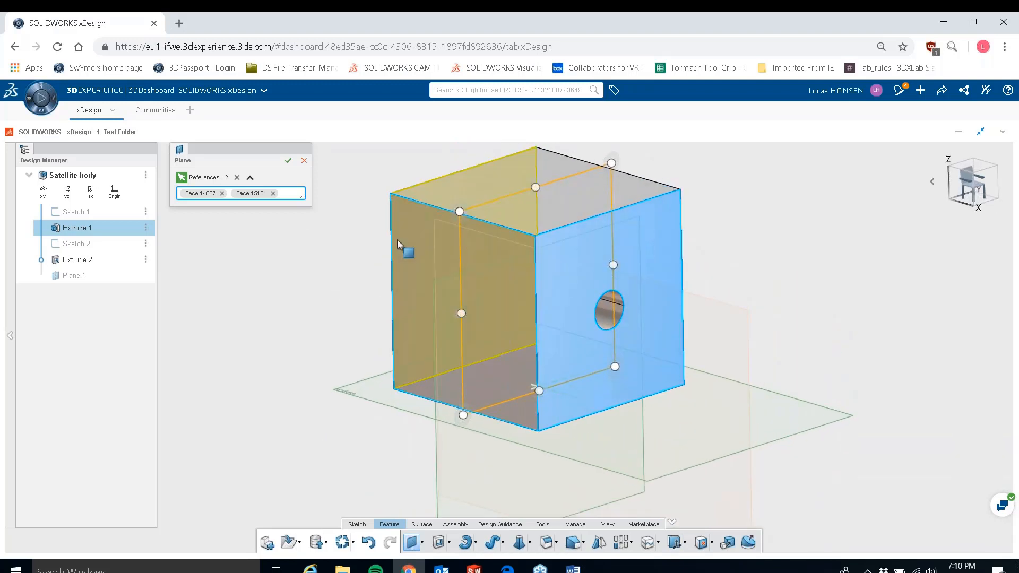
pyautogui.click(287, 162)
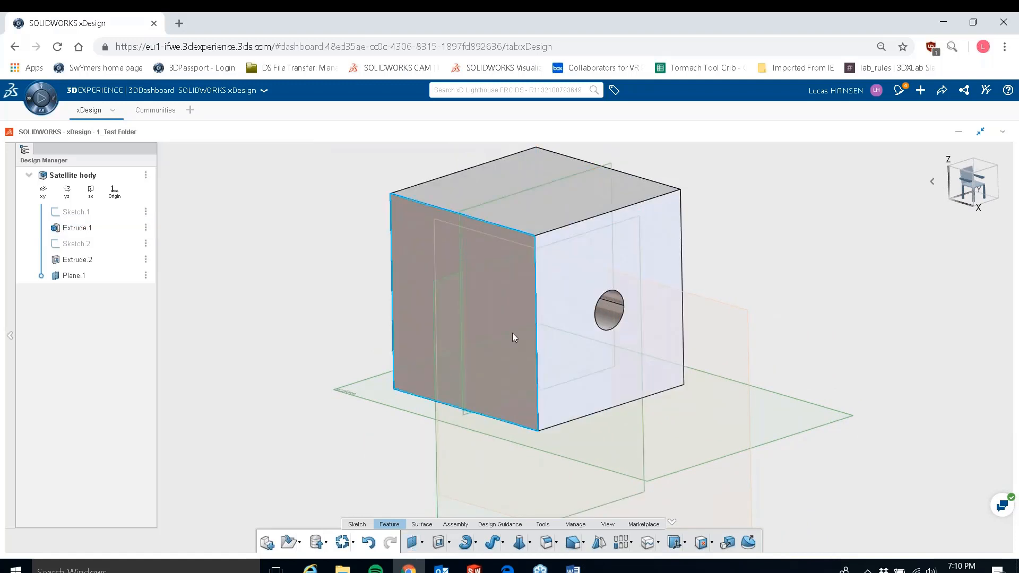
# - Mirror the circular cut about the mid-plane onto the opposite side of the cube
pyautogui.moveTo(513, 335); pyautogui.dragTo(617, 253, button='middle')
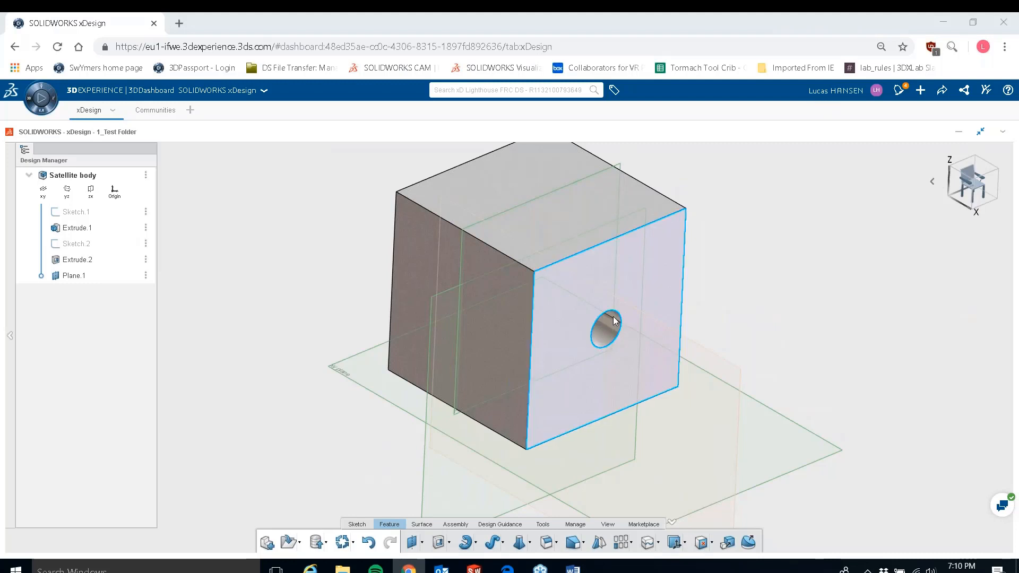
pyautogui.moveTo(566, 258); pyautogui.dragTo(588, 412, button='middle')
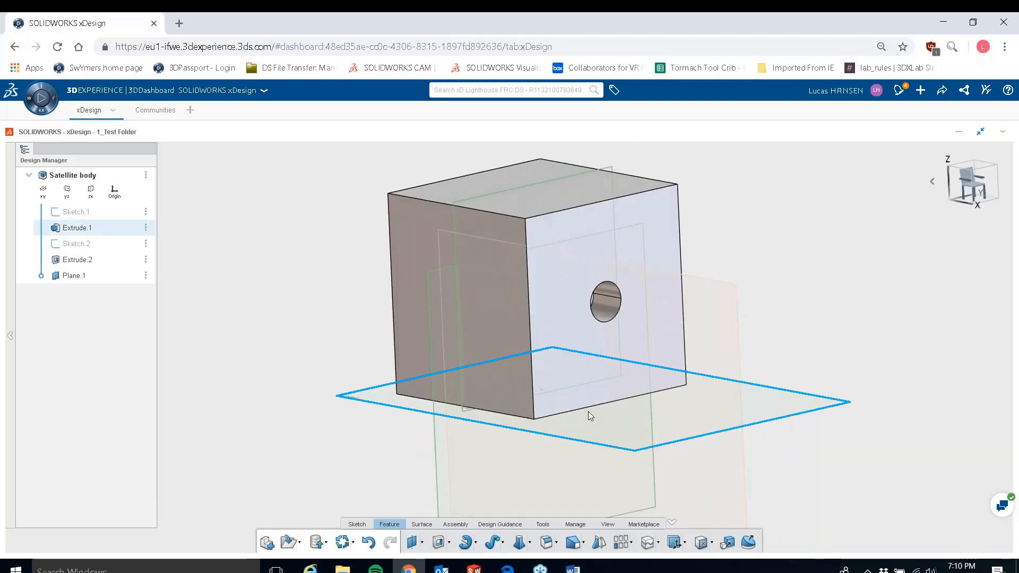
pyautogui.click(531, 457)
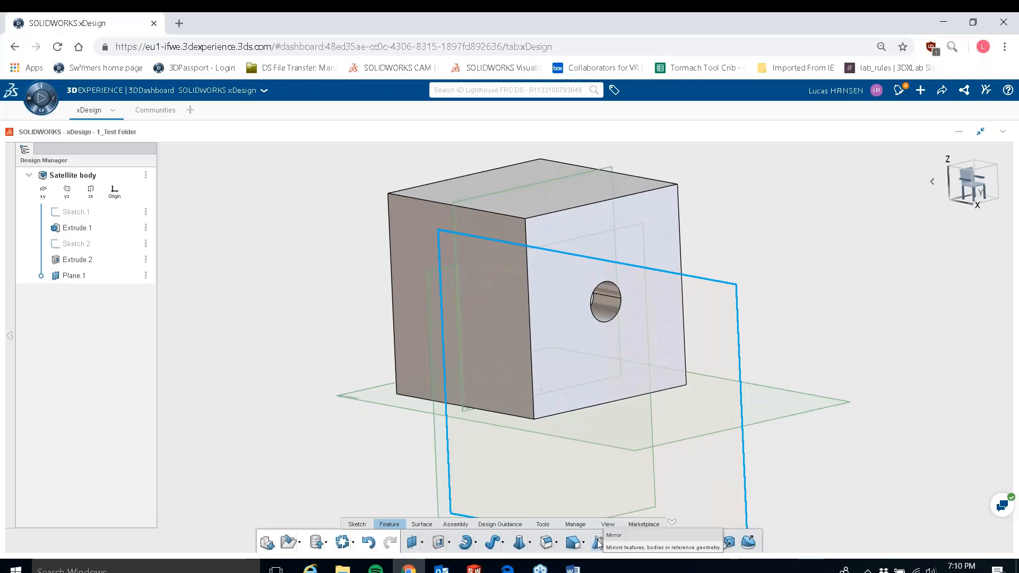
pyautogui.click(598, 543)
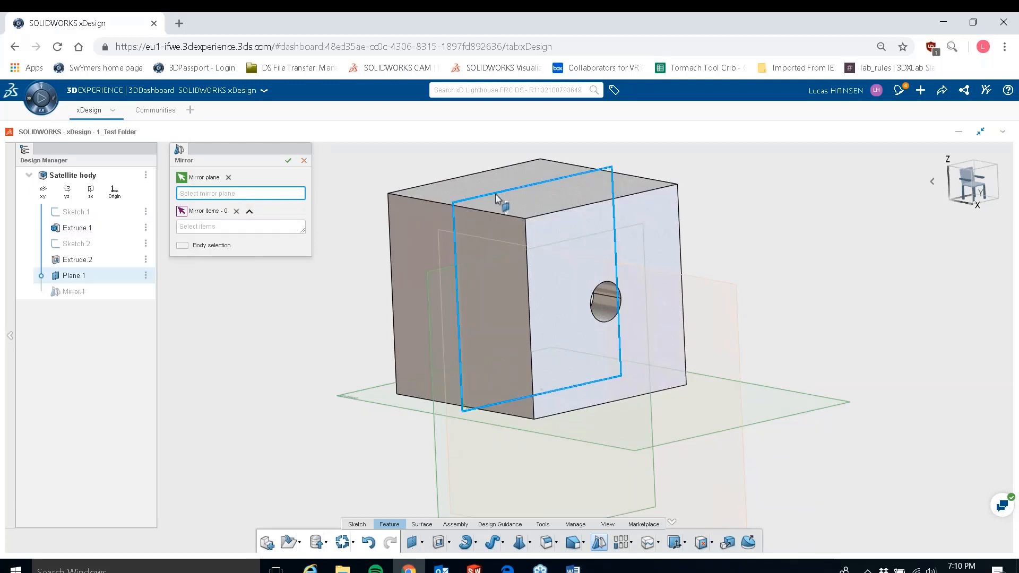
pyautogui.click(80, 276)
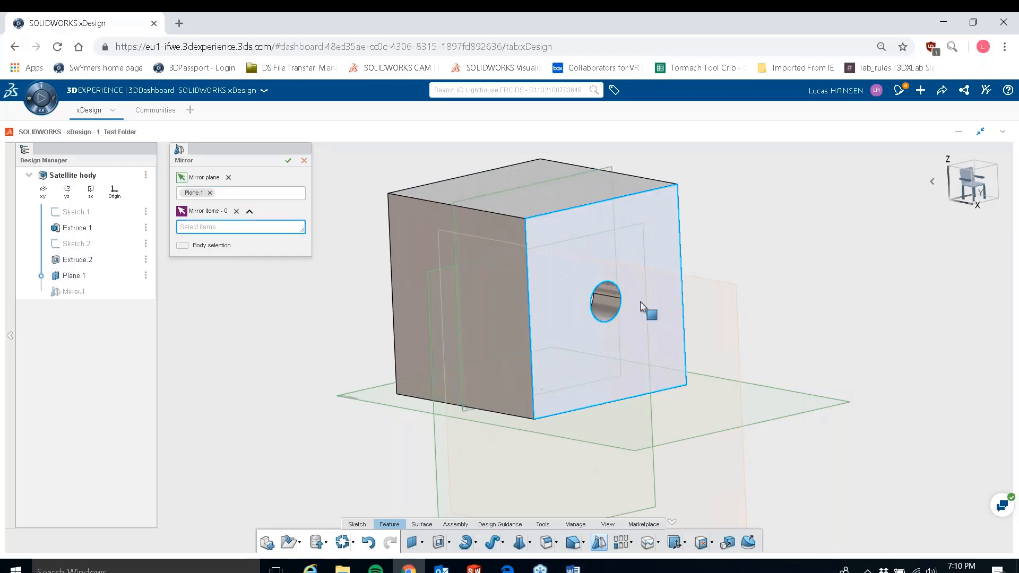
pyautogui.click(611, 310)
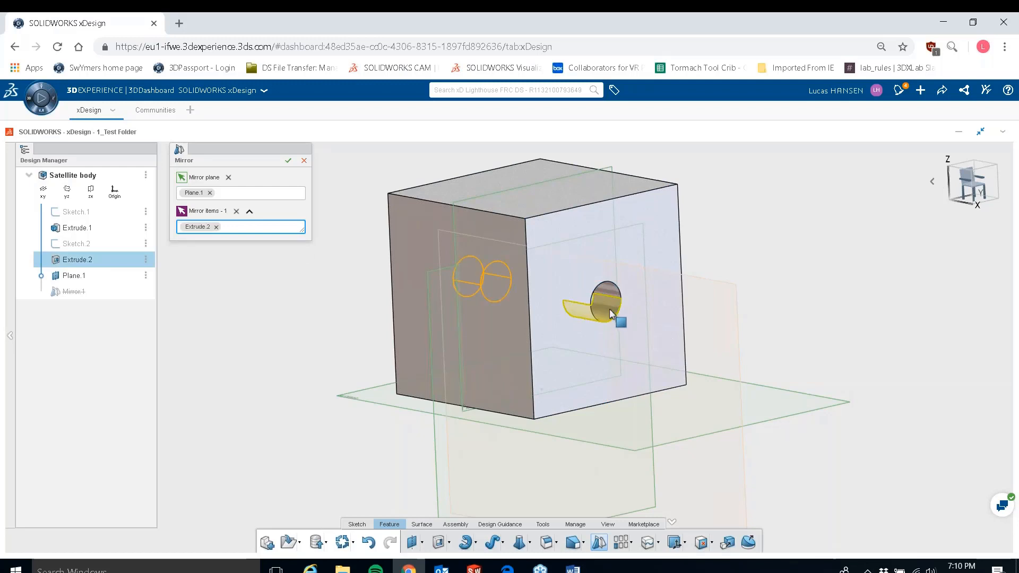
pyautogui.moveTo(488, 336); pyautogui.dragTo(565, 335, button='middle')
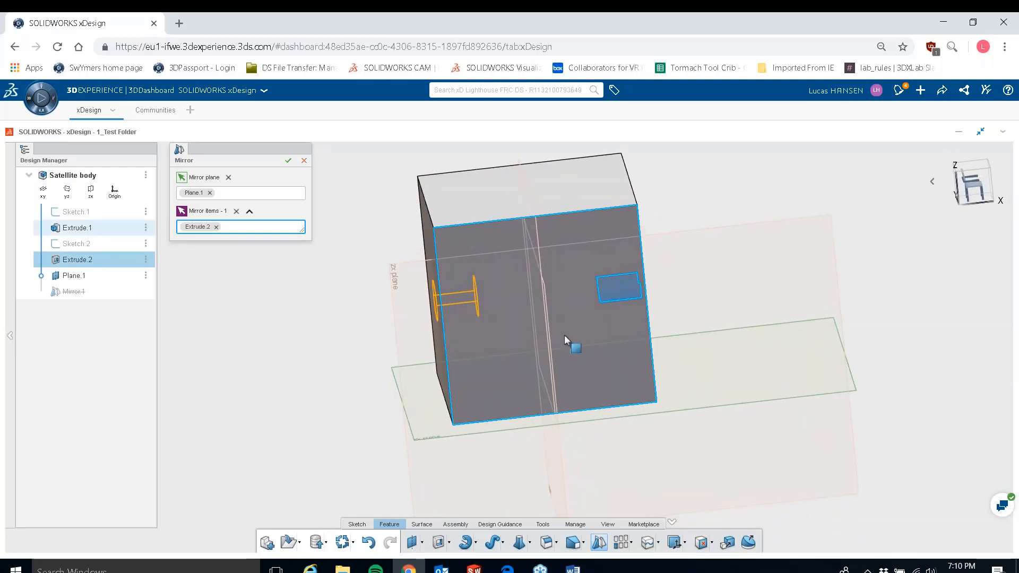
pyautogui.click(288, 161)
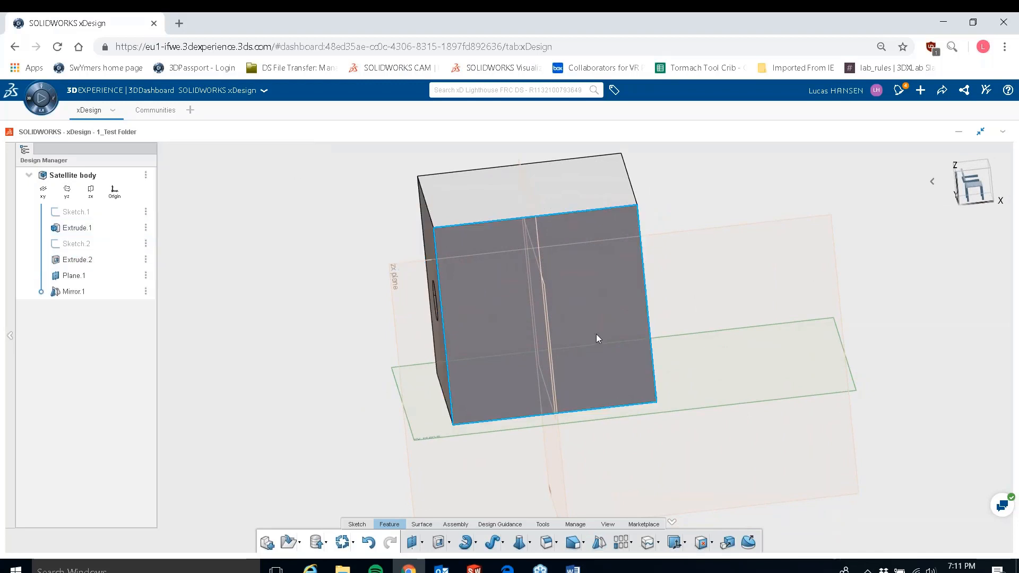
# - Start a new sketch on the uncut side face of the cube that is parallel to the zx plane
pyautogui.moveTo(597, 333); pyautogui.dragTo(510, 320, button='middle')
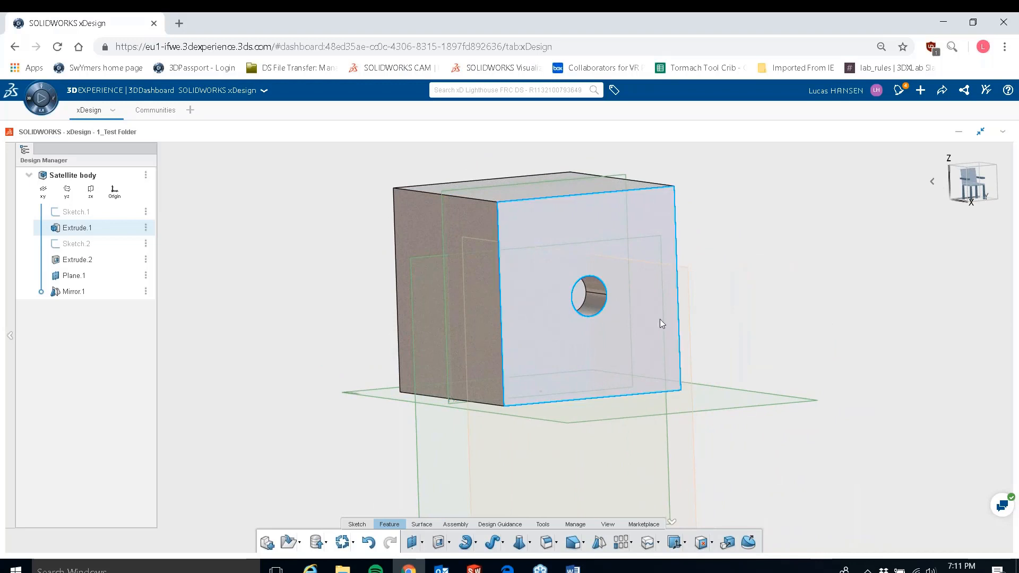
pyautogui.moveTo(662, 326); pyautogui.dragTo(513, 313, button='middle')
pyautogui.click(591, 285)
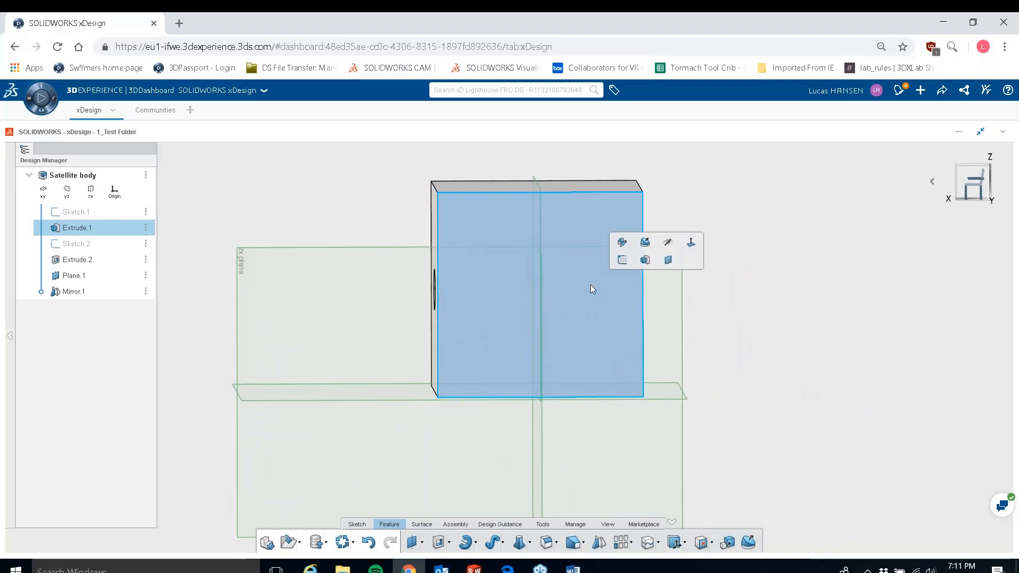
pyautogui.click(623, 261)
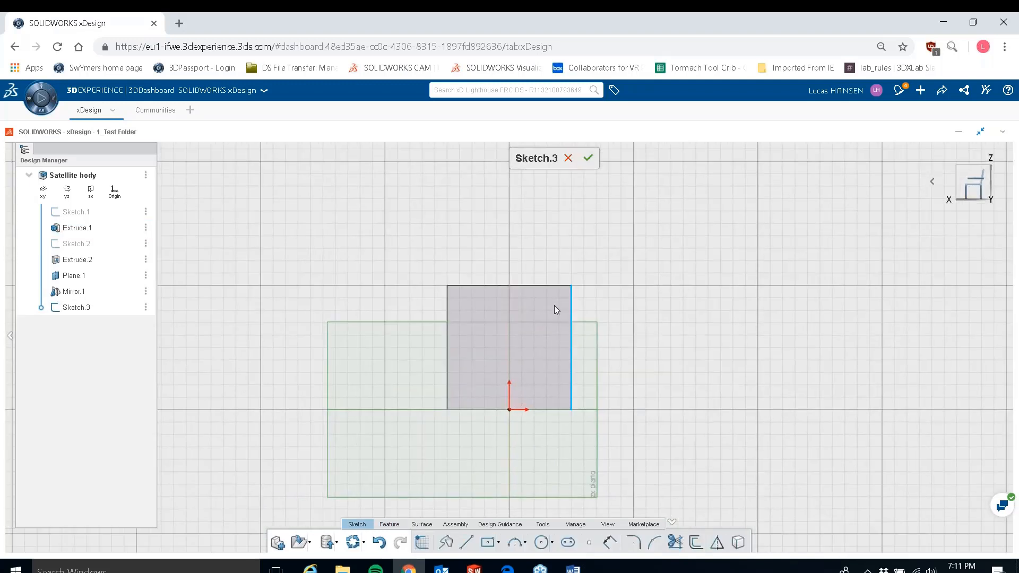
# - Sketch a large circle inside the cube face and move its center onto the vertical axis
pyautogui.scroll(5, 504, 349)
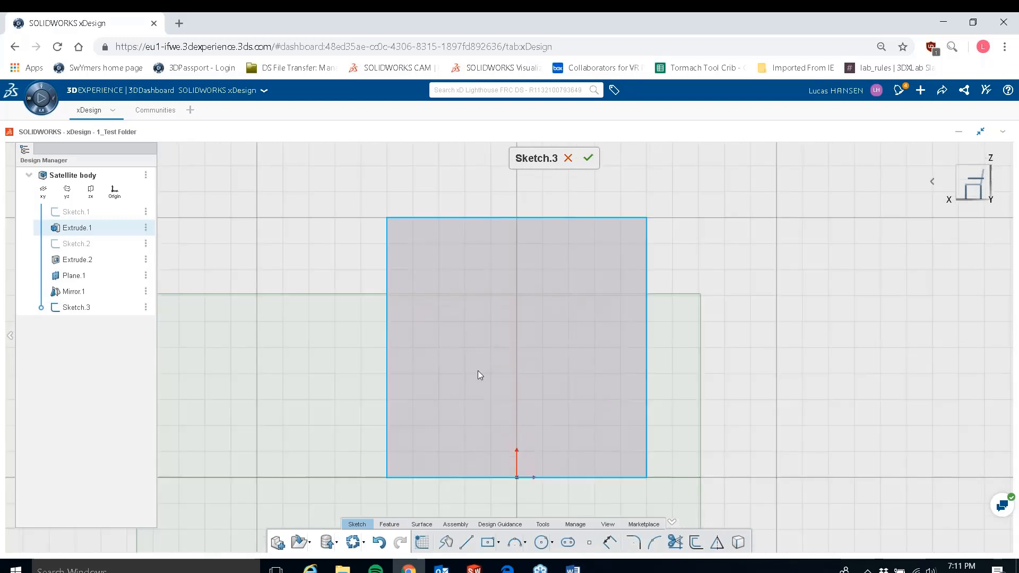
pyautogui.click(542, 542)
pyautogui.click(535, 334)
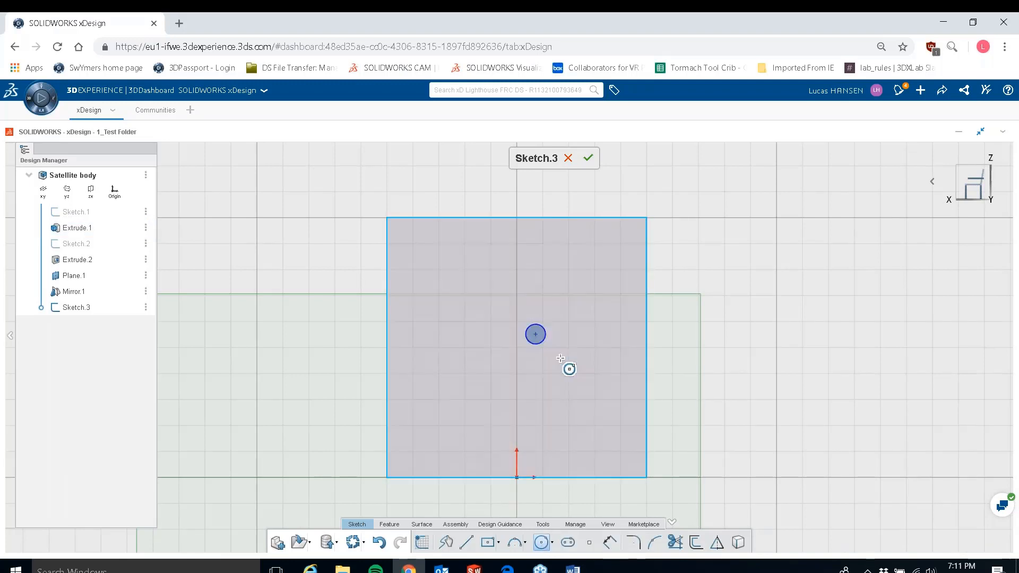
pyautogui.click(618, 405)
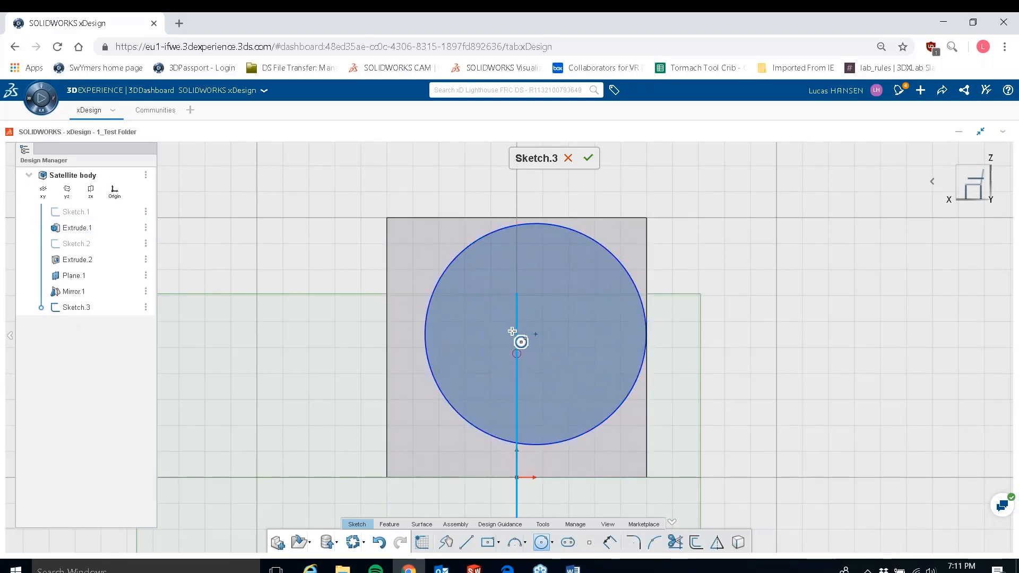
pyautogui.press('Escape')
pyautogui.moveTo(536, 334); pyautogui.dragTo(518, 349)
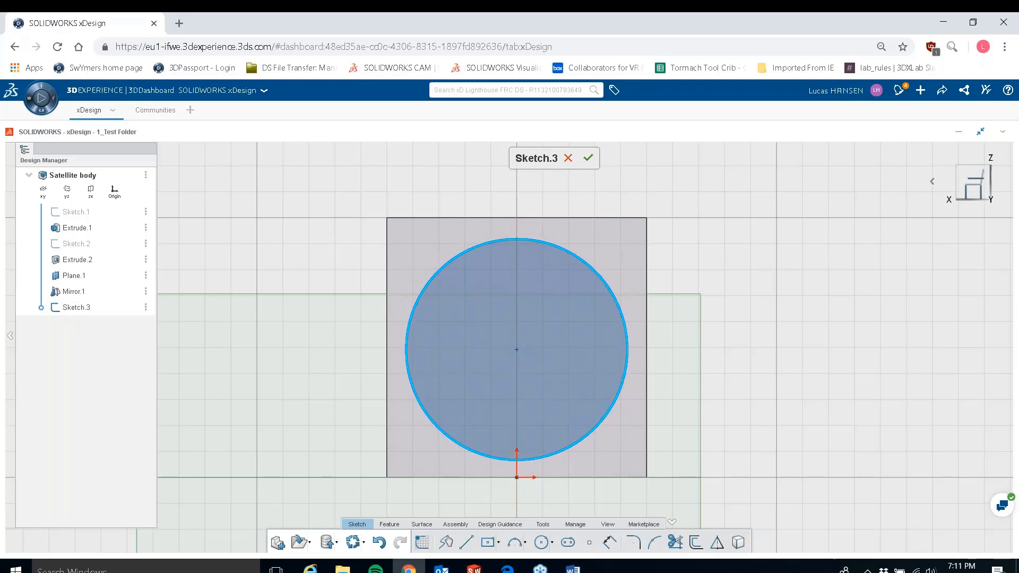
# - Constrain the circle's center vertically to the sketch origin and shift the circle slightly down along the axis
pyautogui.click(517, 478)
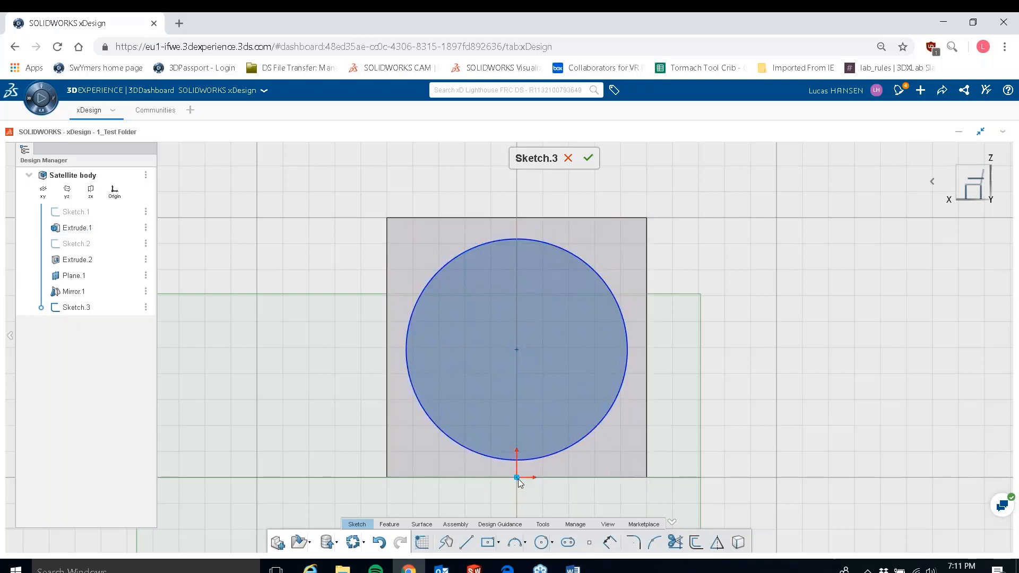
pyautogui.click(517, 350)
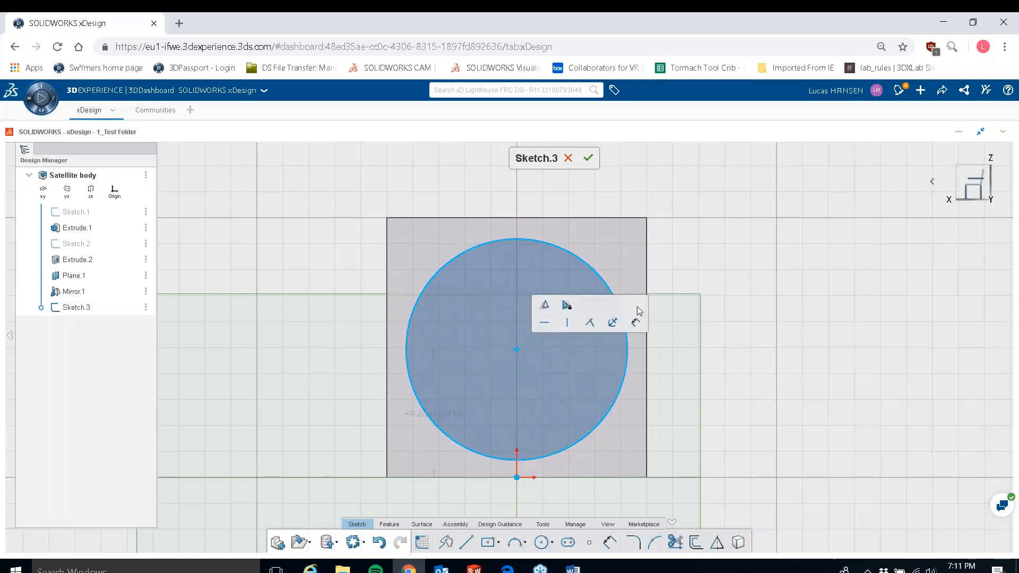
pyautogui.click(569, 323)
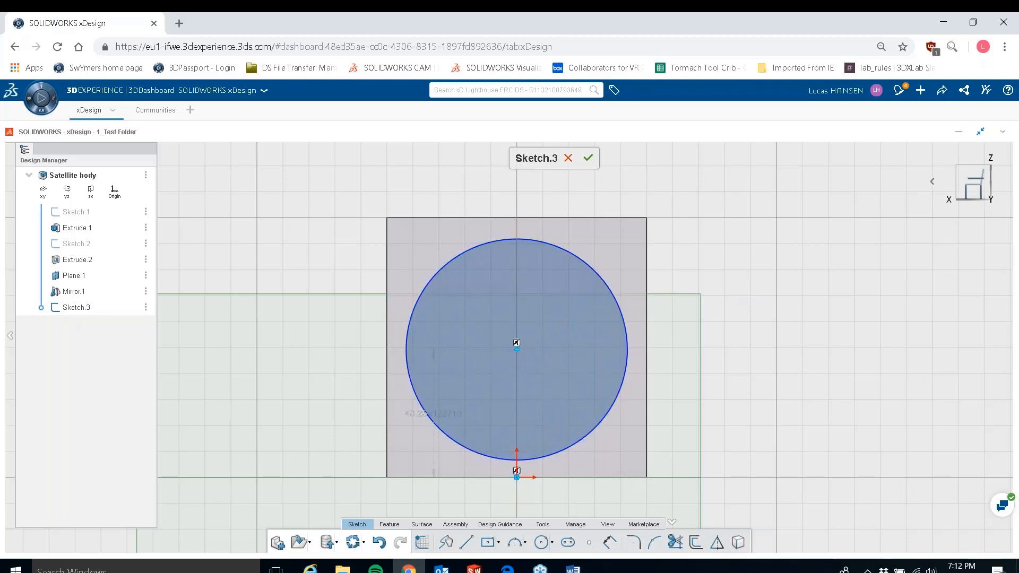
pyautogui.moveTo(572, 350)
pyautogui.mouseDown()
pyautogui.moveTo(572, 308)
pyautogui.moveTo(576, 362)
pyautogui.moveTo(574, 351)
pyautogui.mouseUp()
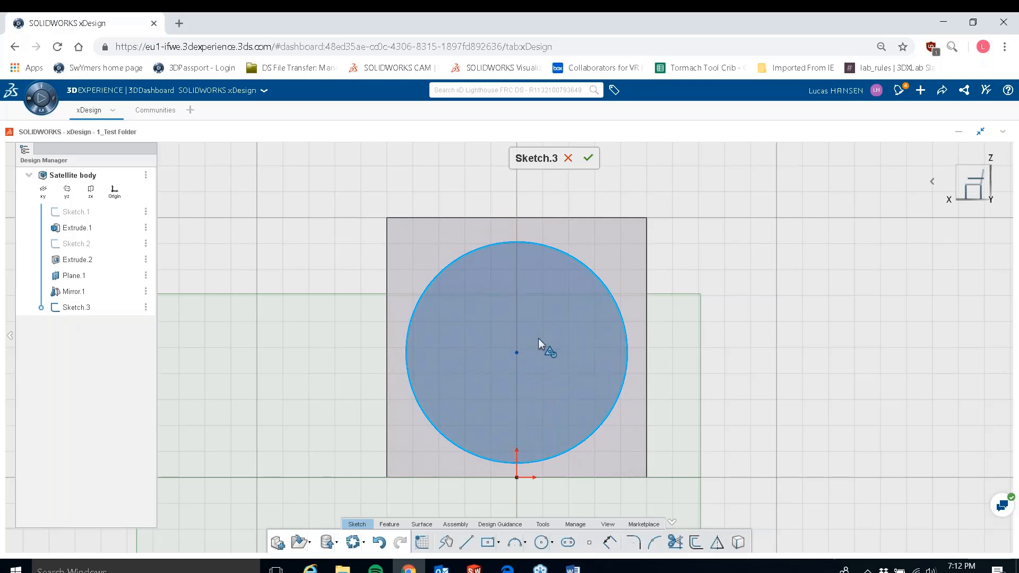
# - Dimension the circle's center 50 mm from the upper edge of the cube face
pyautogui.click(609, 542)
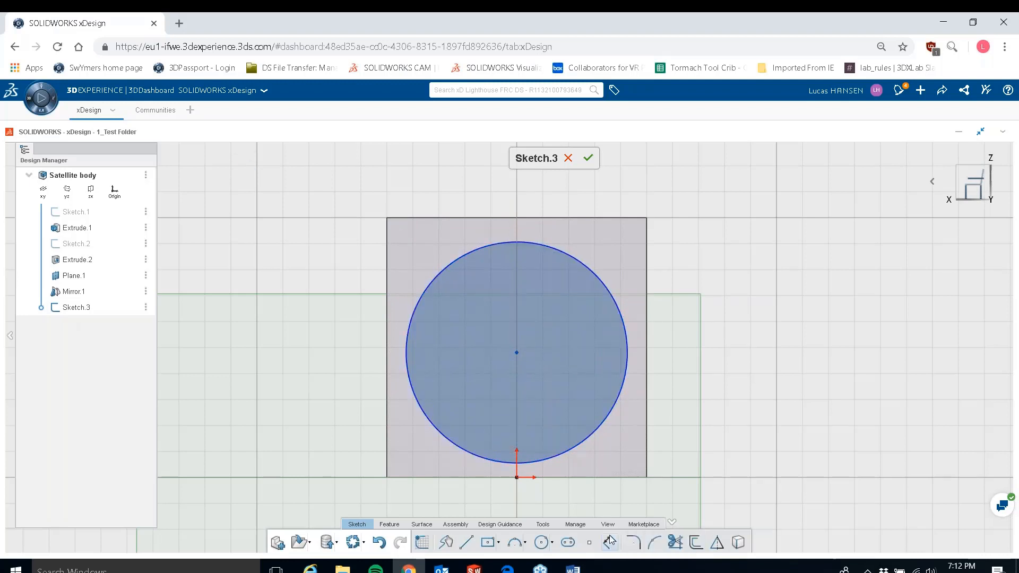
pyautogui.click(517, 353)
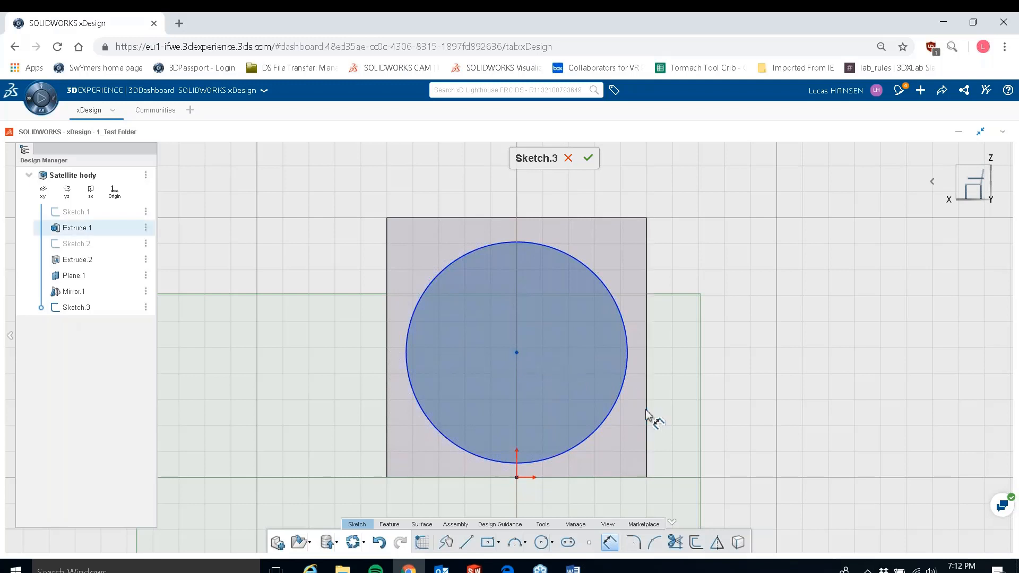
pyautogui.click(582, 217)
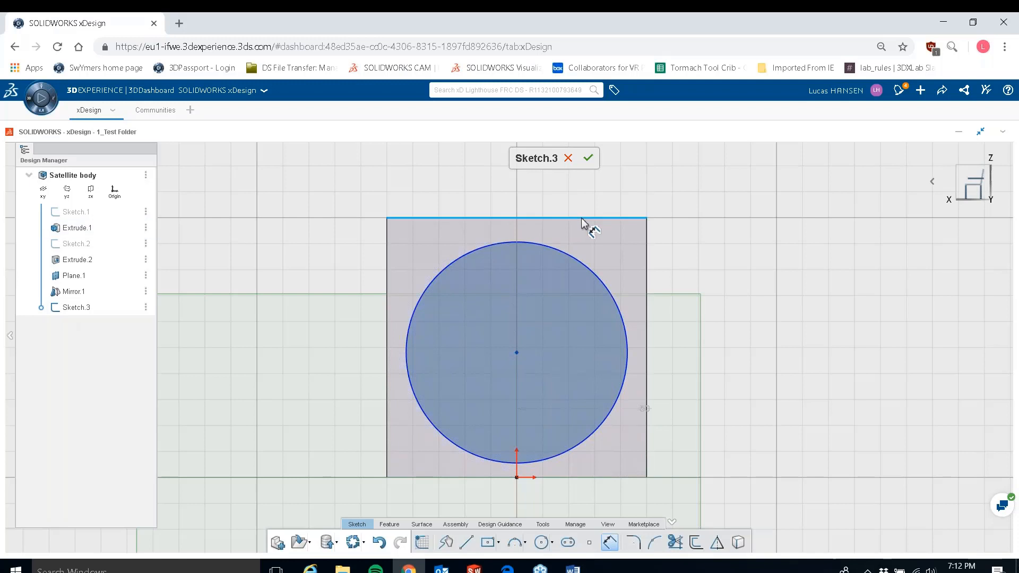
pyautogui.click(516, 353)
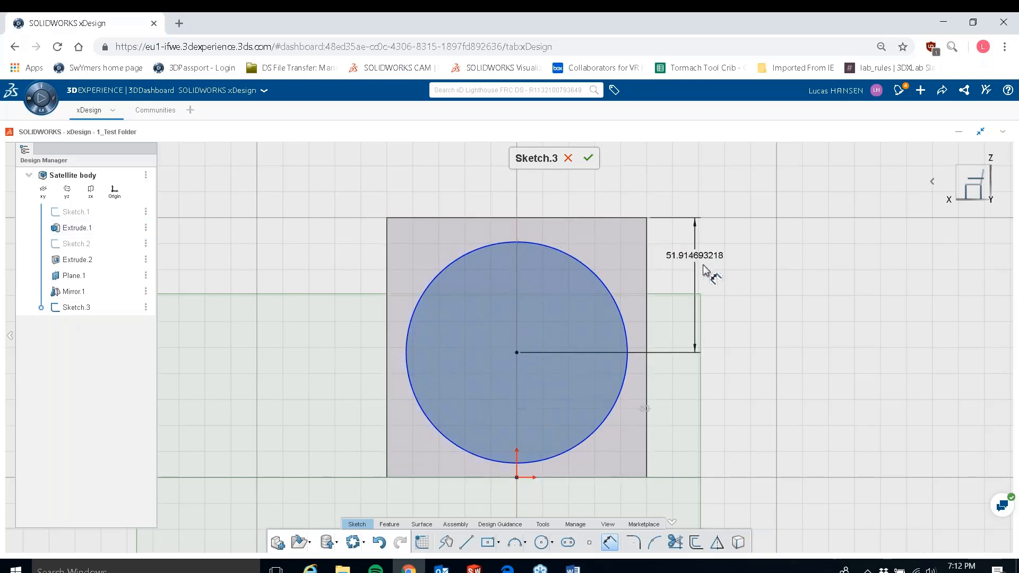
pyautogui.click(707, 270)
pyautogui.write('5')
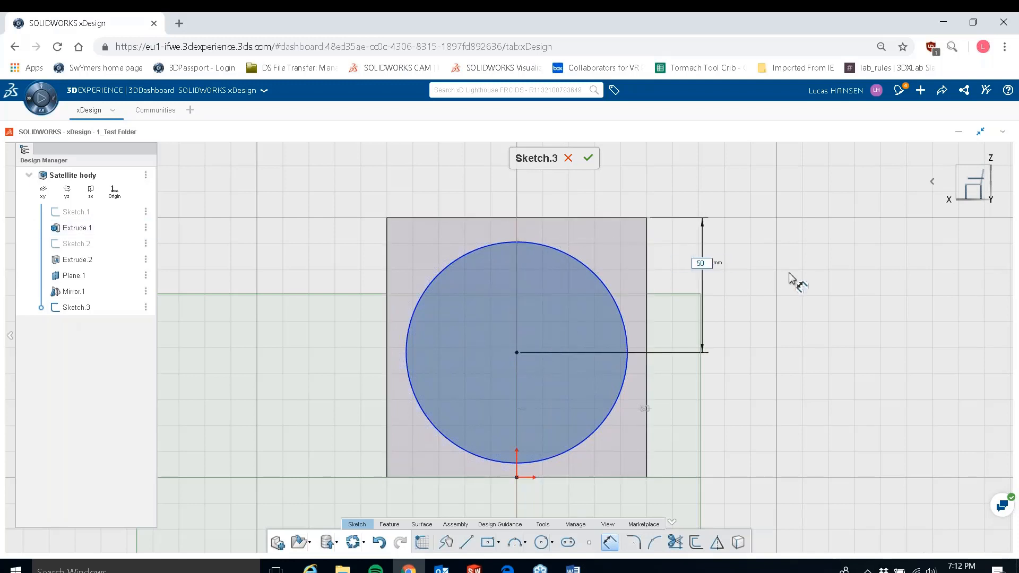
pyautogui.write('0')
pyautogui.press('Return')
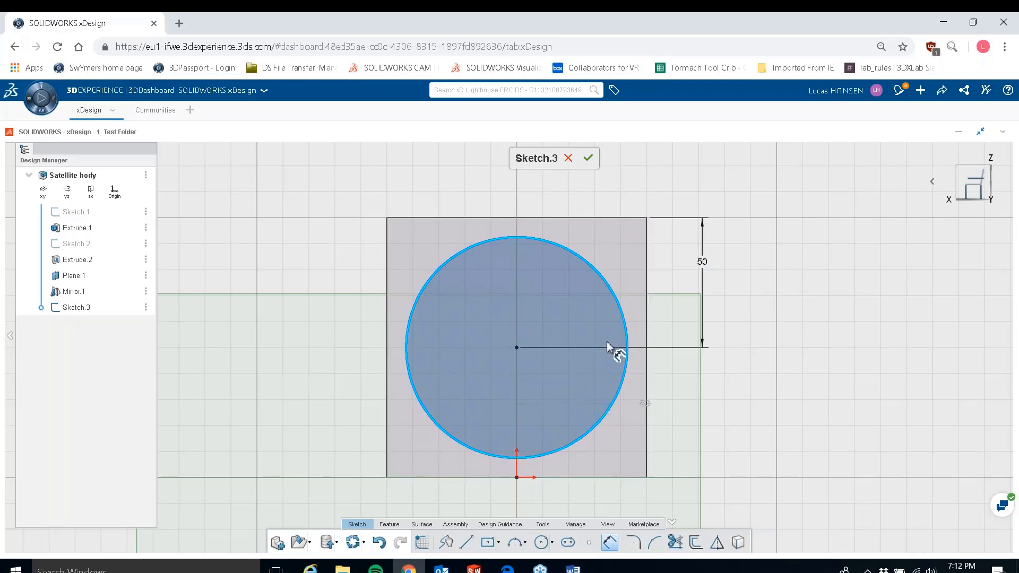
# - Make the large circle tangent to the upper edge of the cube face
pyautogui.click(562, 245)
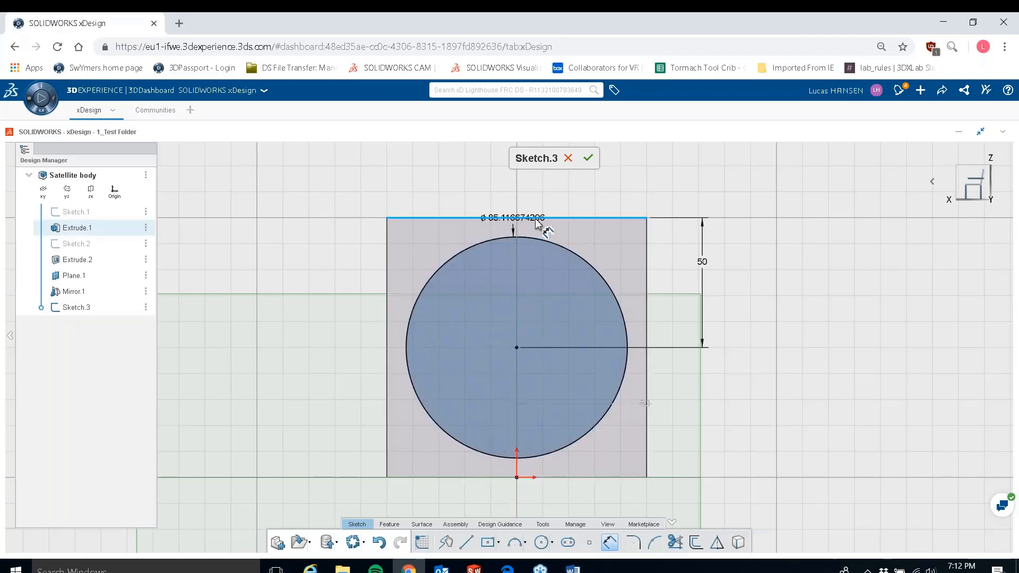
pyautogui.press('Escape')
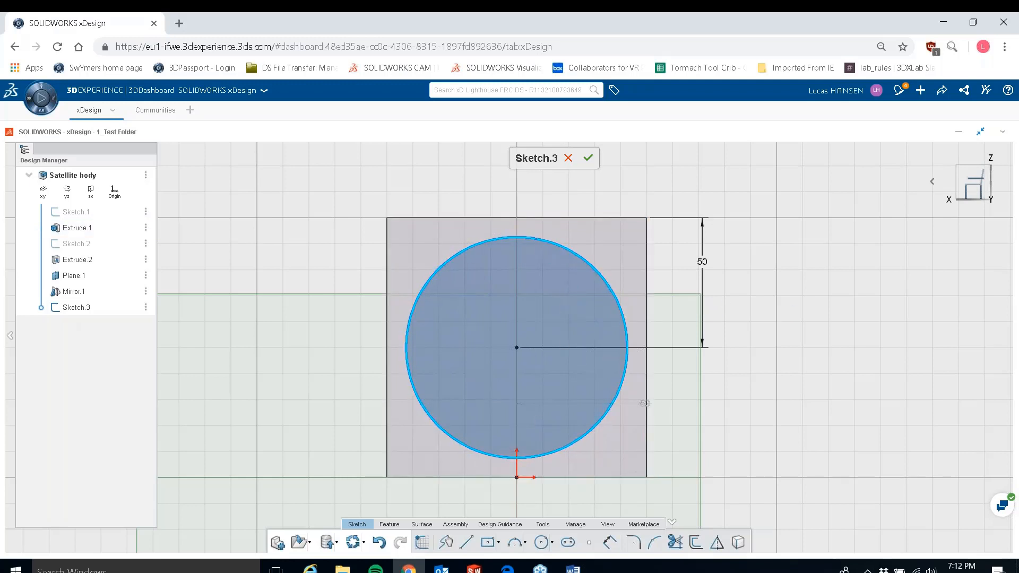
pyautogui.click(537, 240)
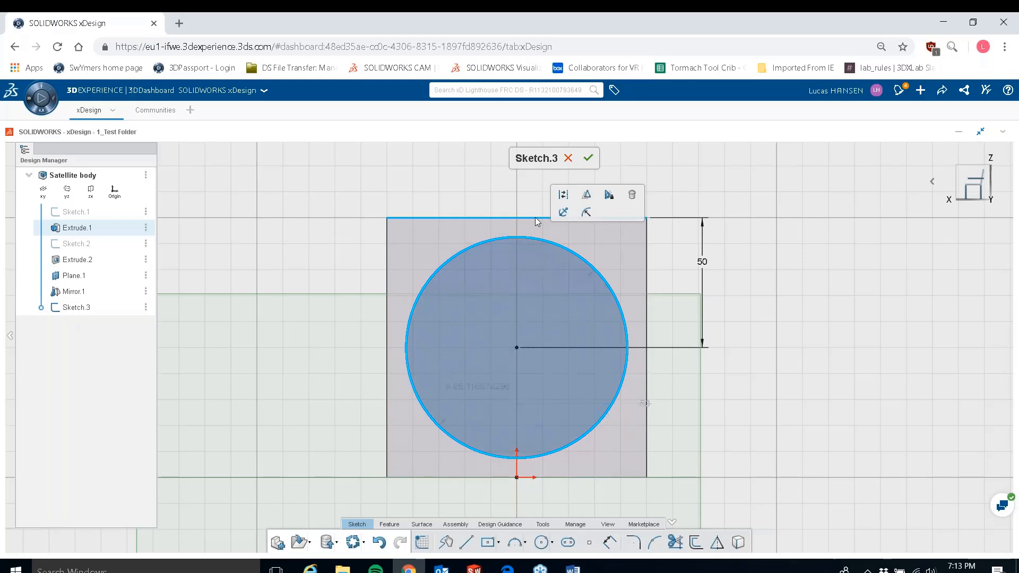
pyautogui.click(537, 222)
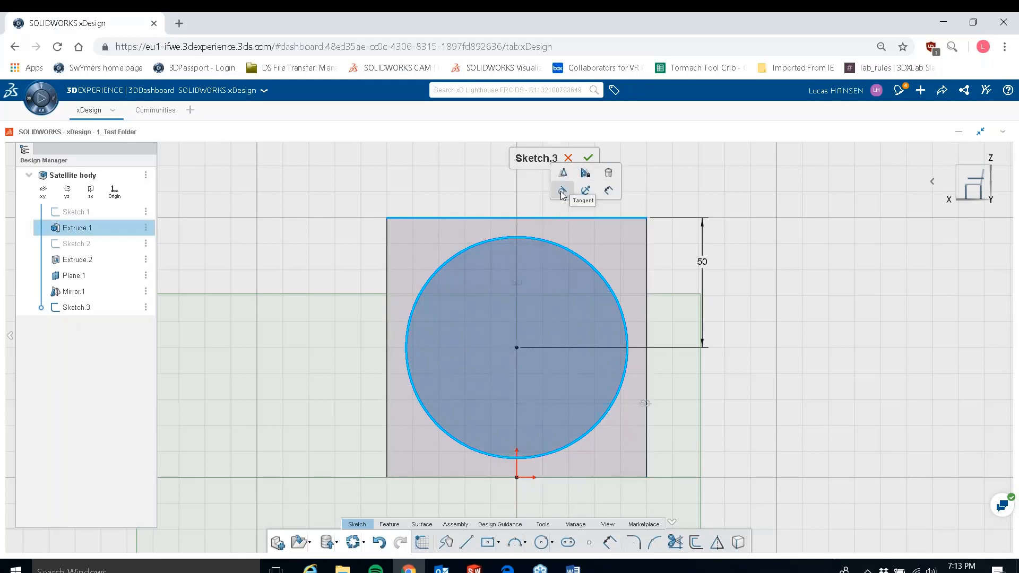
pyautogui.click(561, 190)
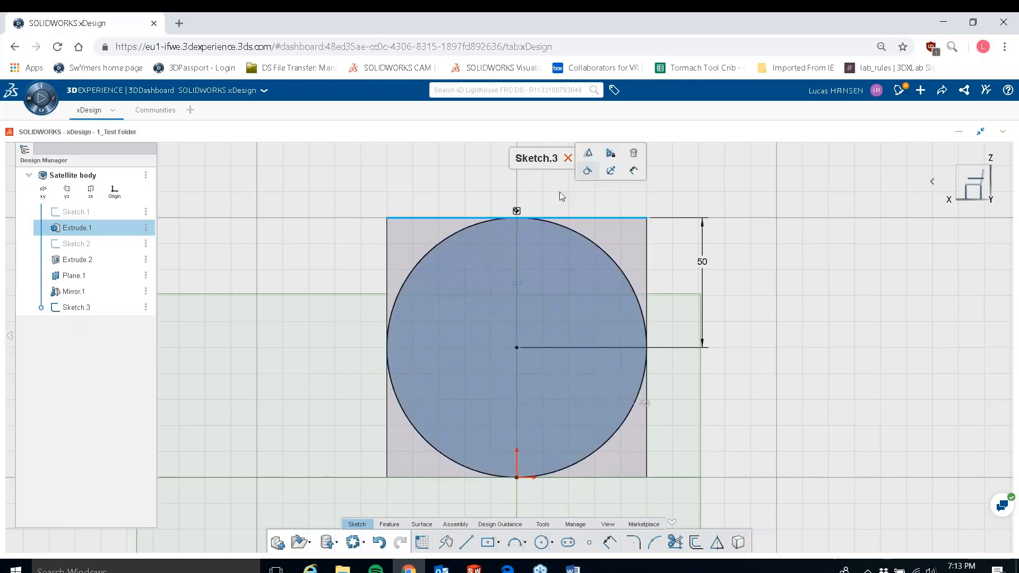
pyautogui.press('Escape')
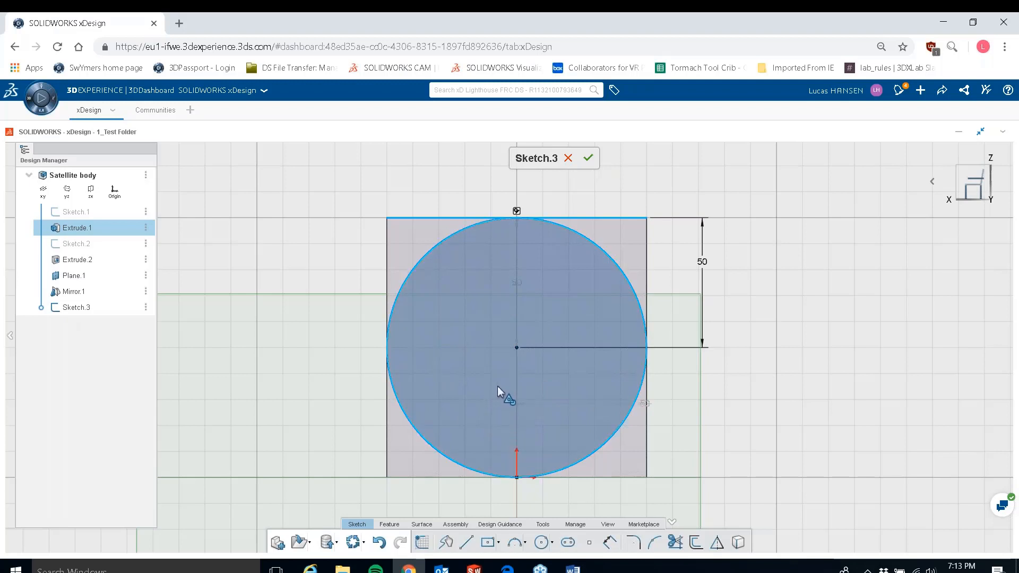
# - Extrude the large circle outward from the cube face as an added solid with a blind distance of 100 mm
pyautogui.moveTo(498, 388); pyautogui.dragTo(573, 413, button='right')
pyautogui.moveTo(572, 413); pyautogui.dragTo(573, 414, button='middle')
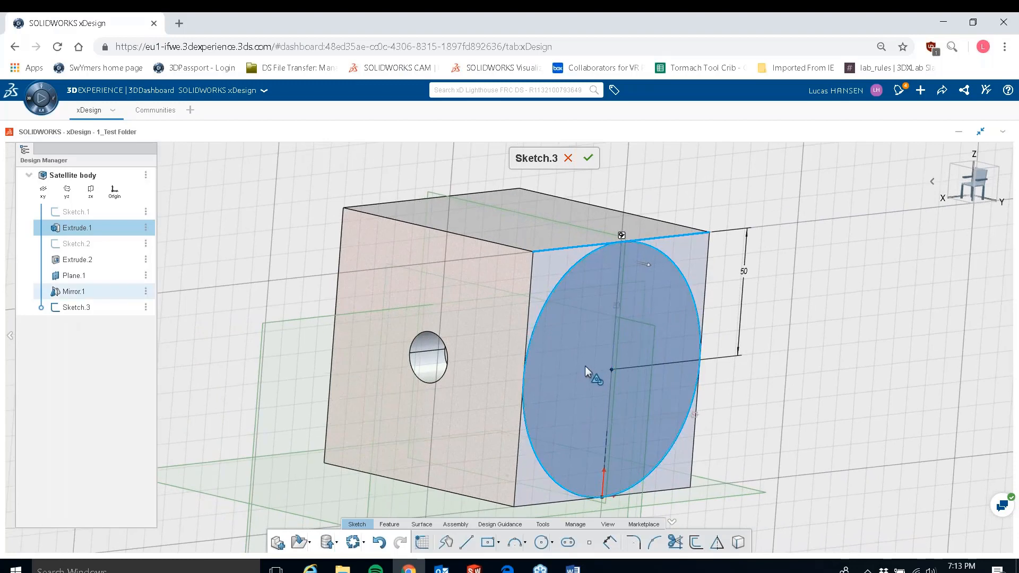
pyautogui.click(391, 525)
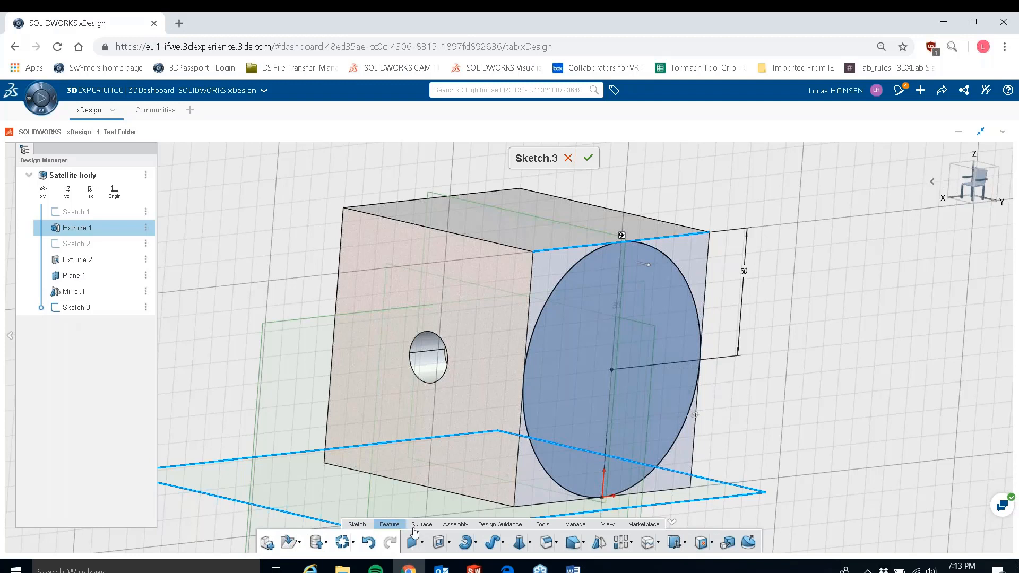
pyautogui.click(451, 545)
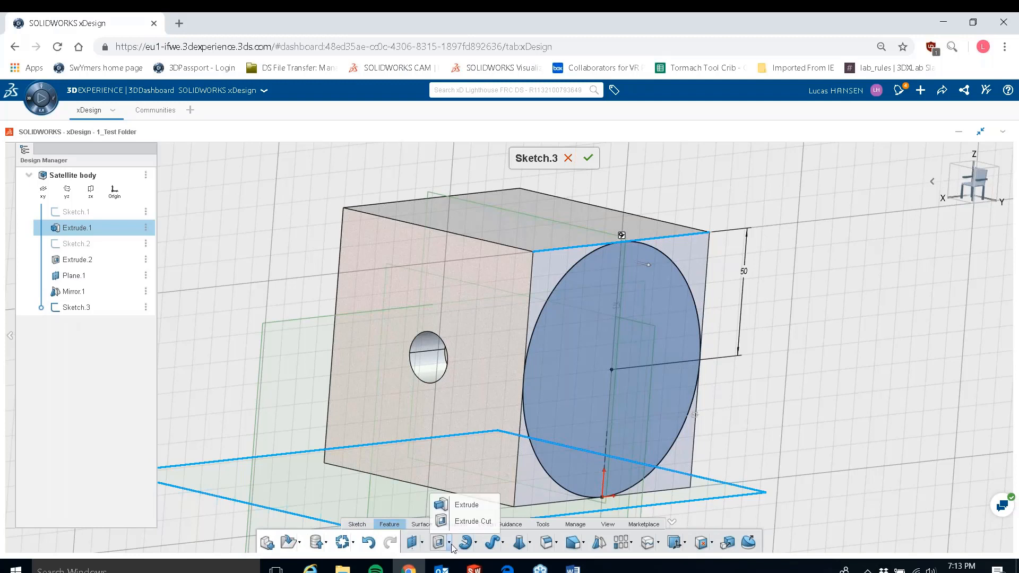
pyautogui.click(466, 505)
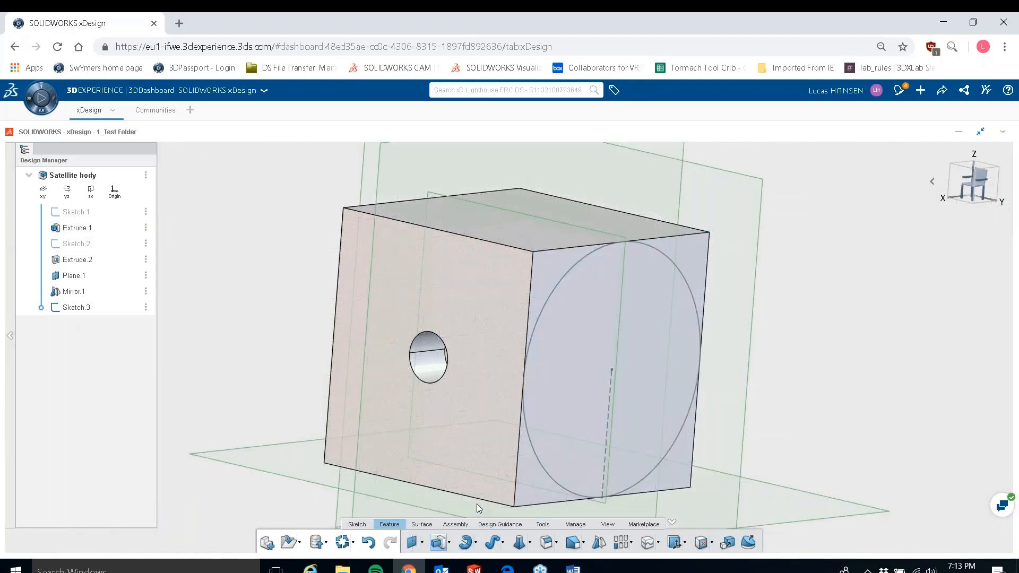
pyautogui.moveTo(639, 399); pyautogui.dragTo(669, 407, button='middle')
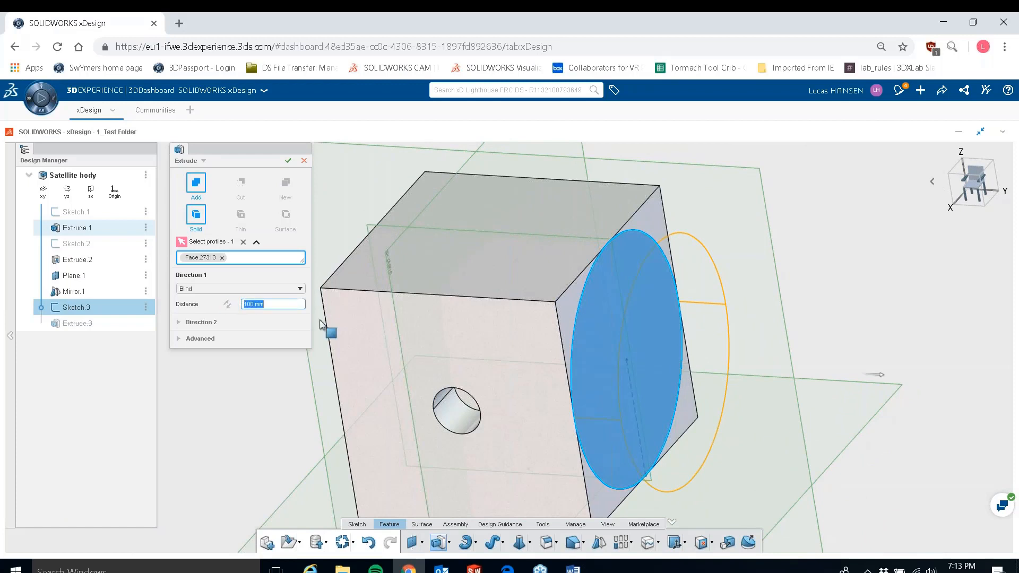
pyautogui.click(290, 164)
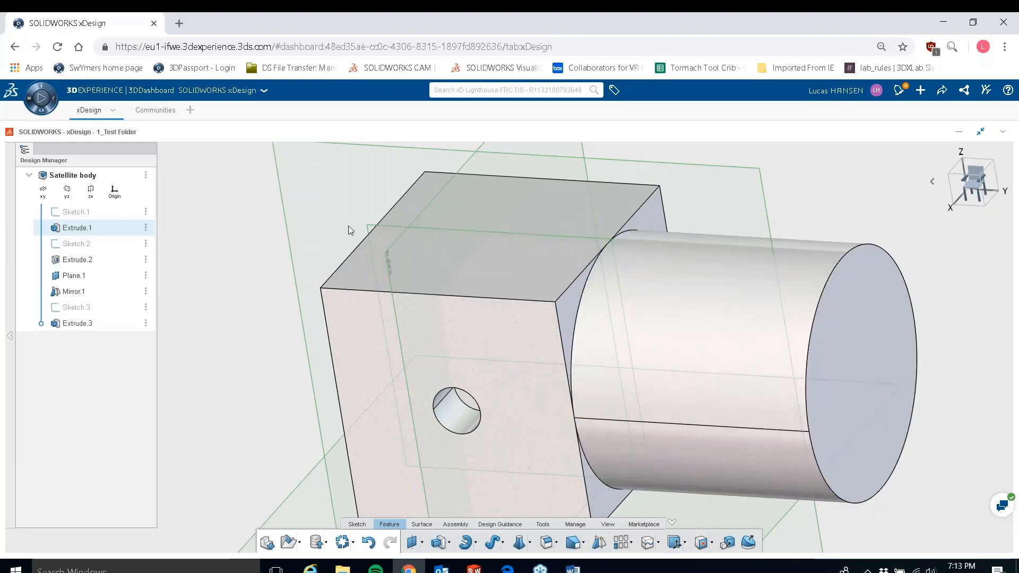
# - Start a constant-radius Fillet, try a 5 mm radius on two top edges of the cube and deselect those edges
pyautogui.scroll(-5, 706, 437)
pyautogui.moveTo(529, 417); pyautogui.dragTo(691, 334, button='middle')
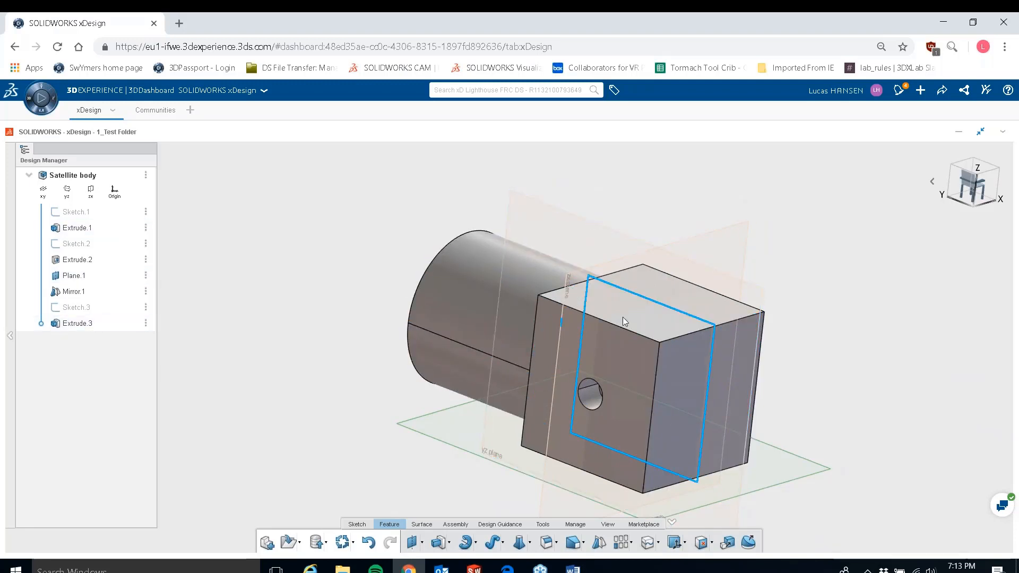
pyautogui.click(547, 542)
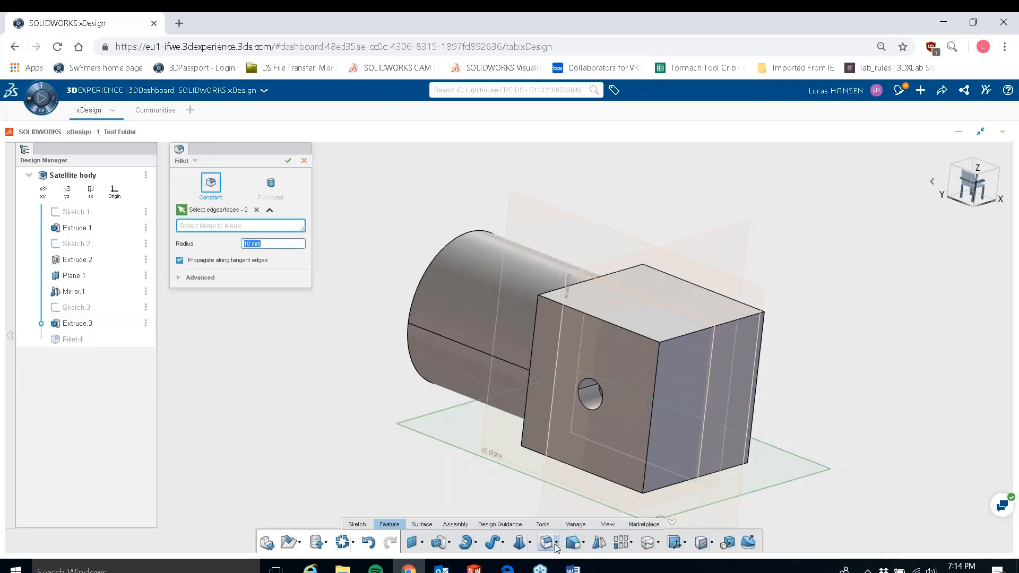
pyautogui.click(557, 543)
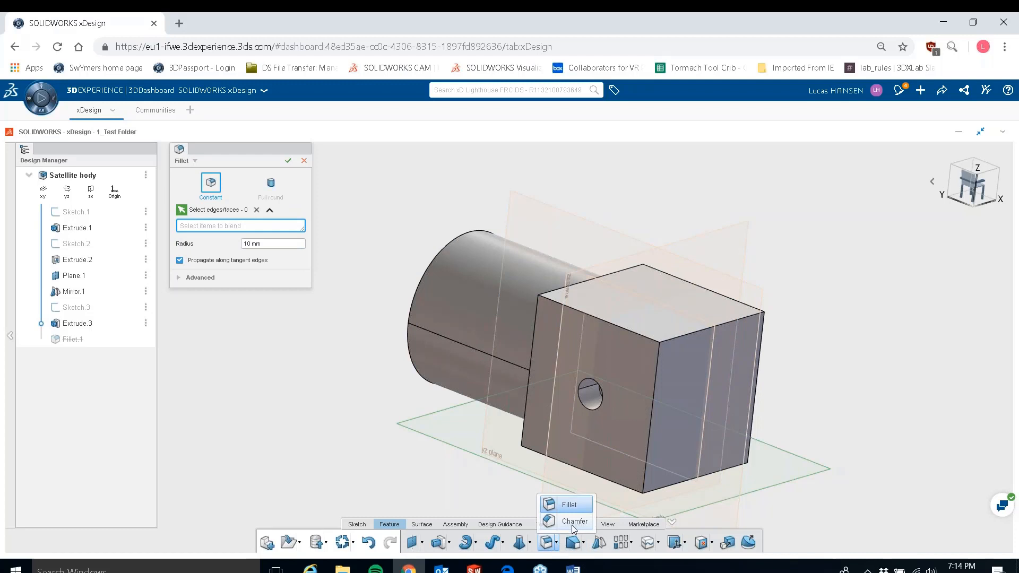
pyautogui.click(566, 504)
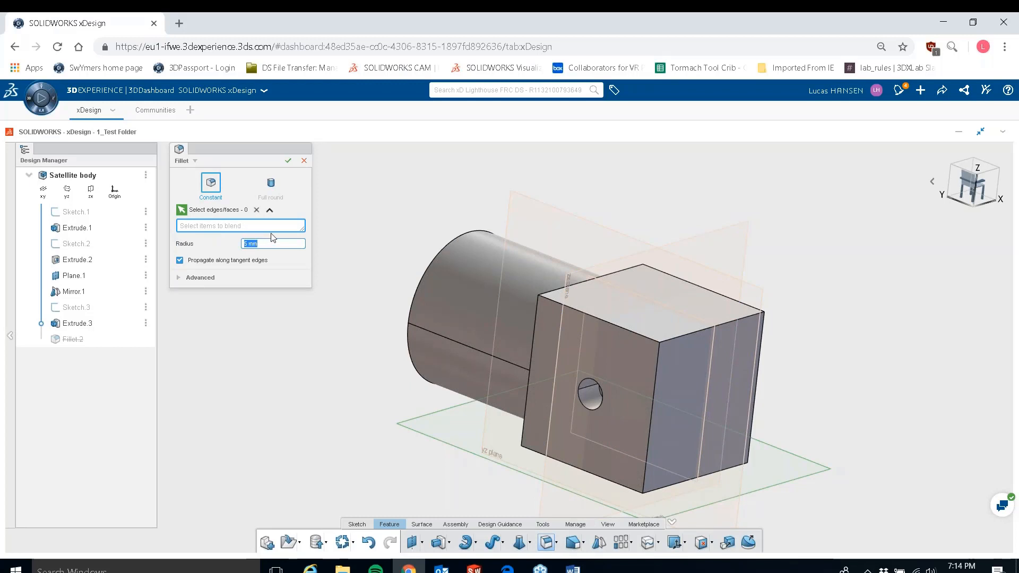
pyautogui.click(619, 327)
pyautogui.click(681, 337)
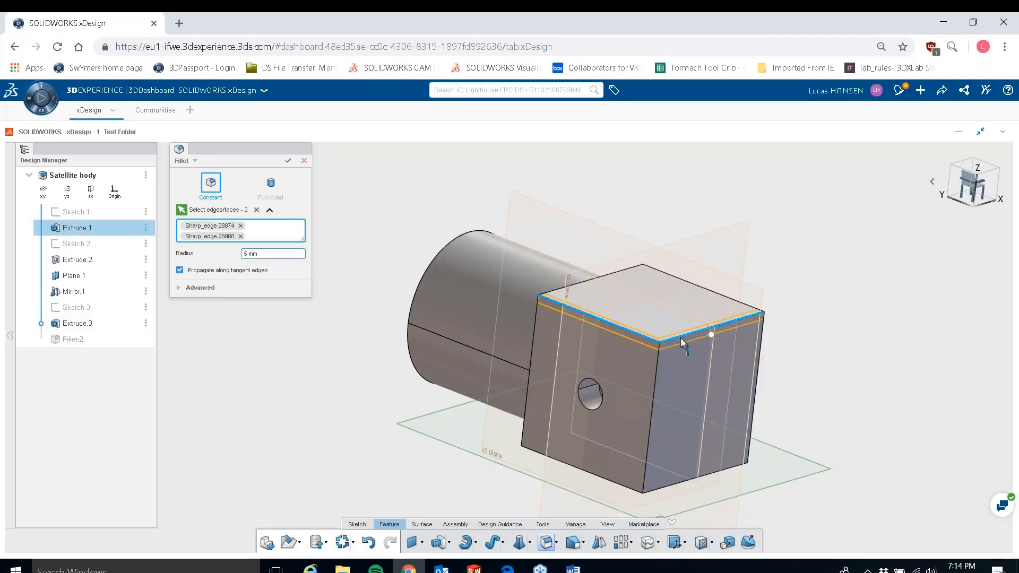
pyautogui.click(680, 337)
pyautogui.click(646, 337)
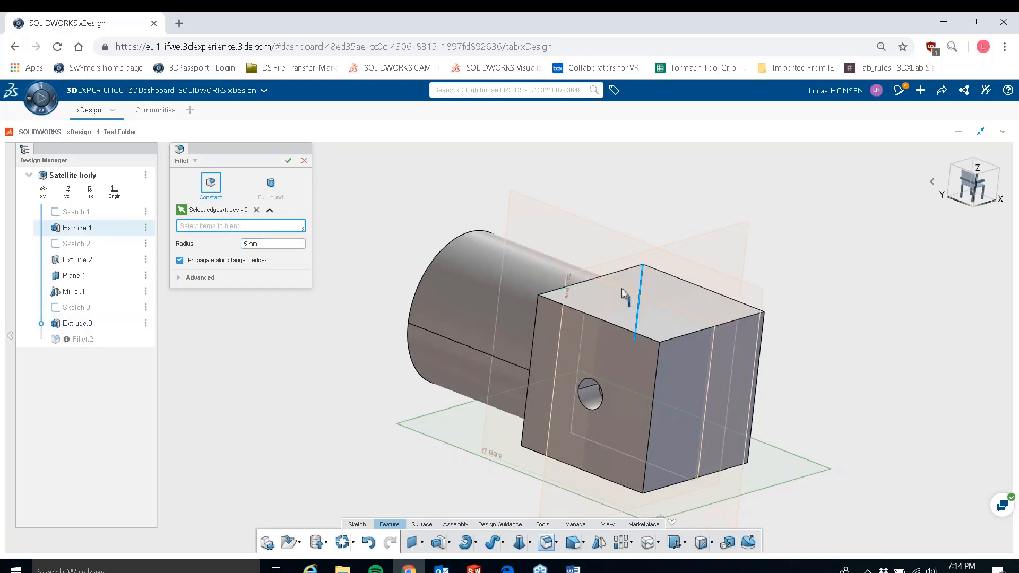
# - Fillet the cube's top and bottom faces and the cylinder's end face with a 10 mm constant radius
pyautogui.click(665, 304)
pyautogui.moveTo(665, 303); pyautogui.dragTo(481, 422, button='middle')
pyautogui.click(600, 381)
pyautogui.click(572, 341)
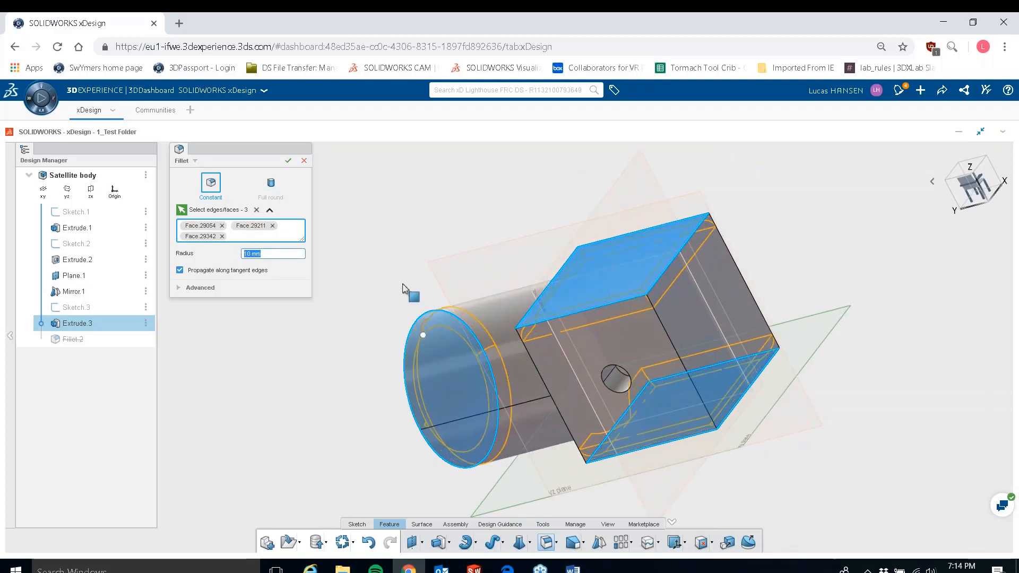
pyautogui.click(288, 161)
# - Start a sketch on the cube's top face and draw a circle about 17.5 mm in diameter in its lower-left quarter
pyautogui.moveTo(578, 312); pyautogui.dragTo(648, 363, button='middle')
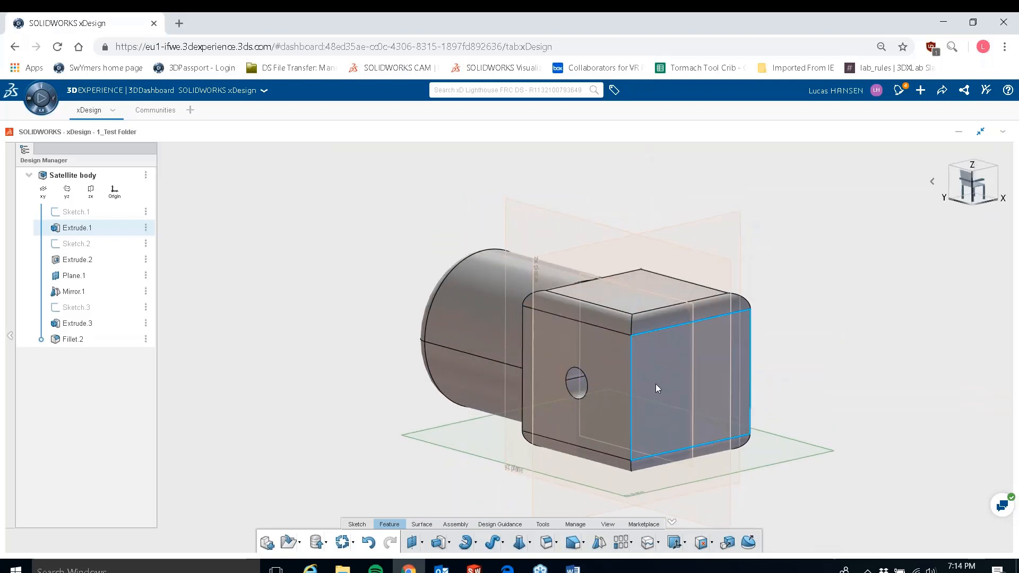
pyautogui.click(633, 298)
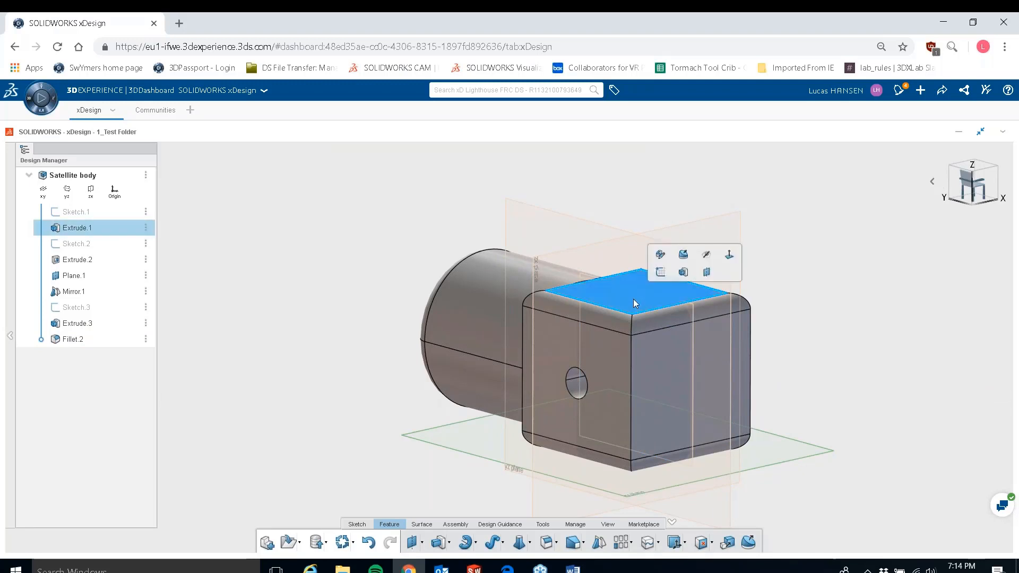
pyautogui.click(660, 272)
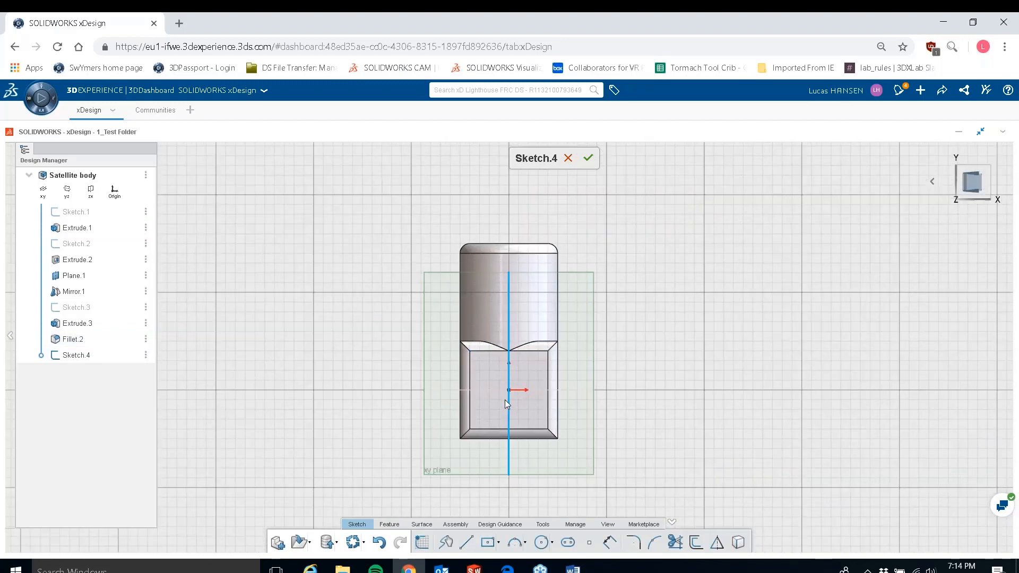
pyautogui.scroll(5, 504, 399)
pyautogui.scroll(2, 503, 426)
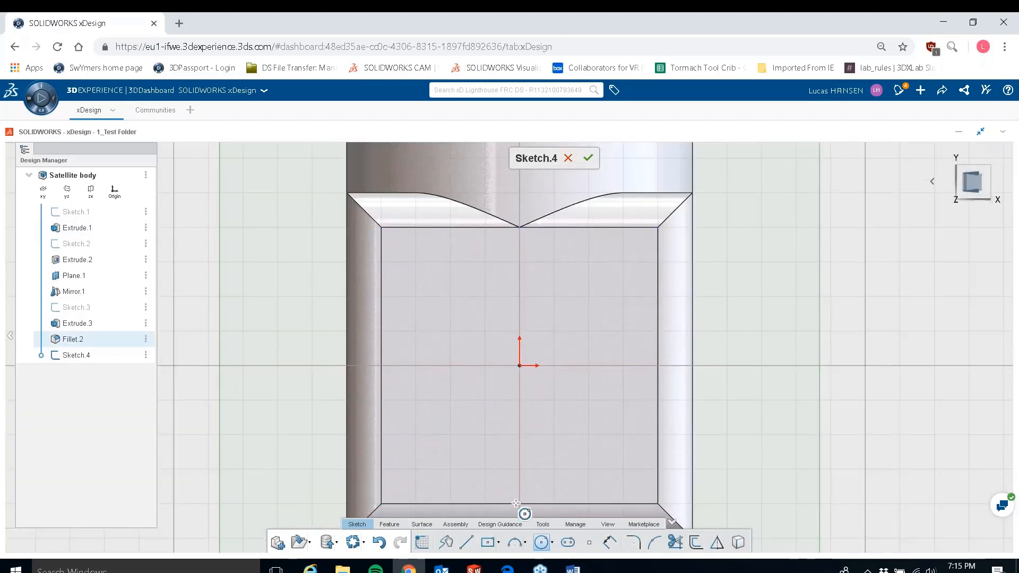
pyautogui.click(441, 421)
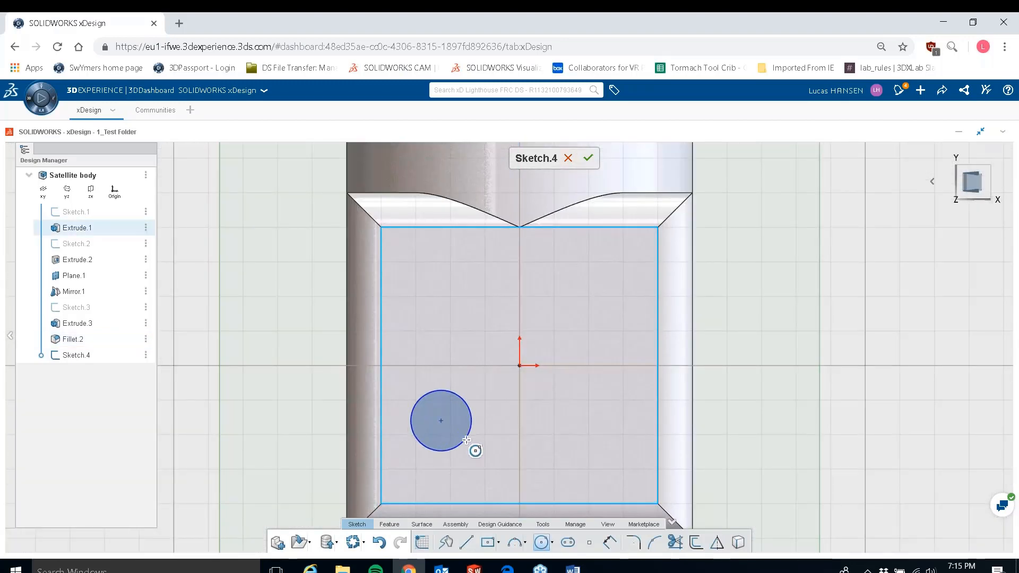
pyautogui.click(611, 543)
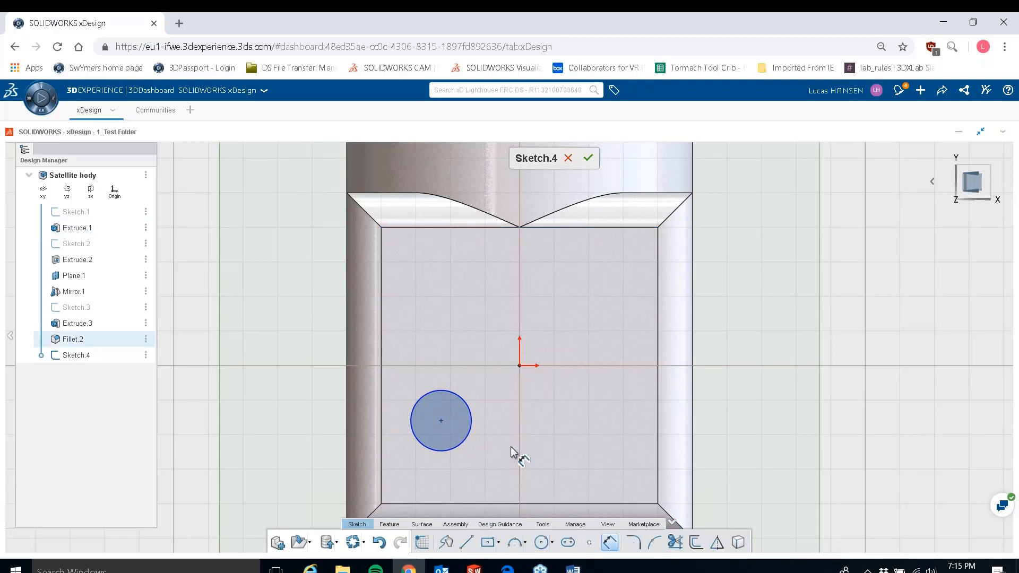
pyautogui.click(462, 402)
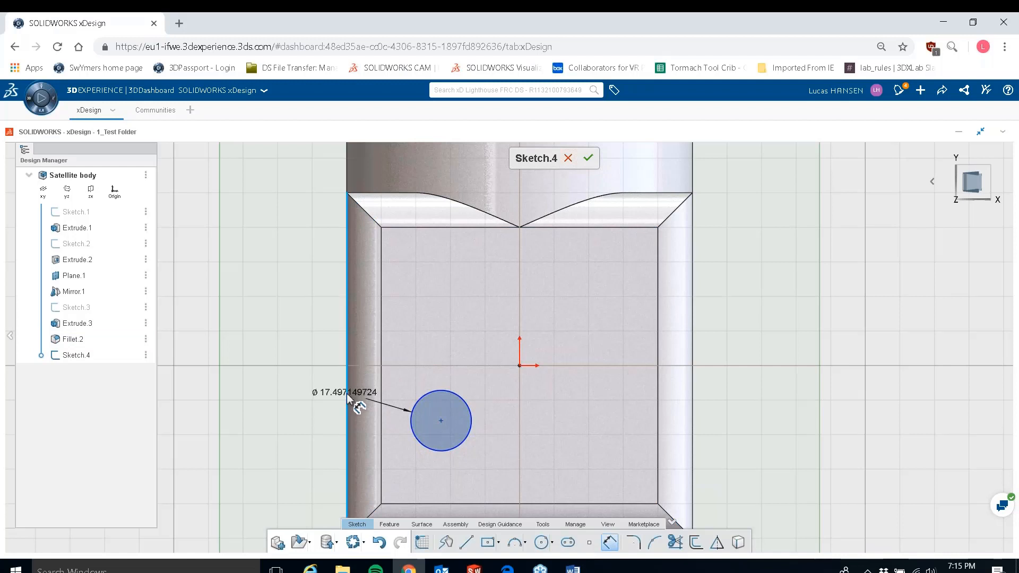
pyautogui.click(347, 471)
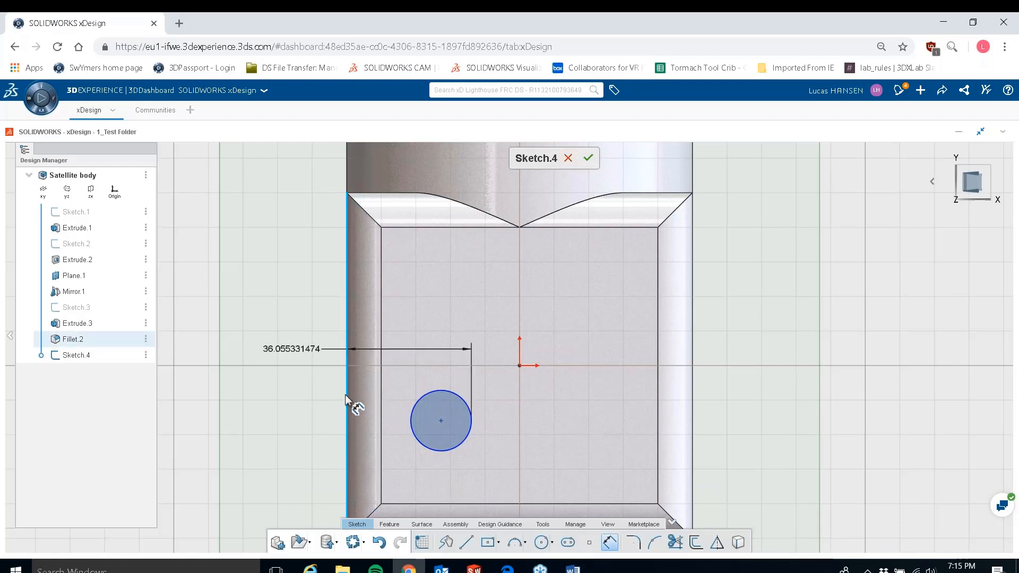
pyautogui.press('Escape')
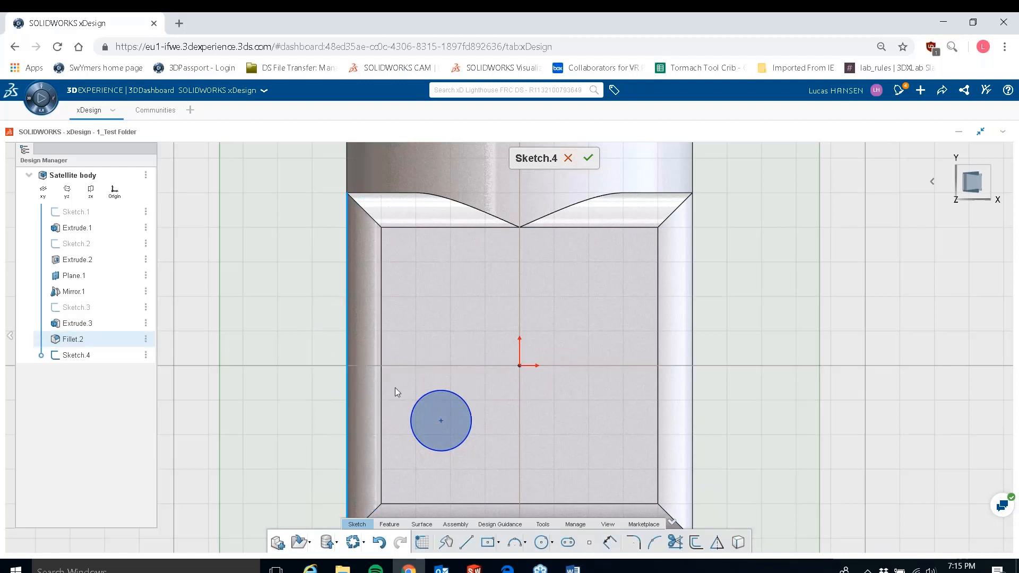
# - Constrain the top-face circle's centre vertically in line with the sketch origin
pyautogui.click(462, 427)
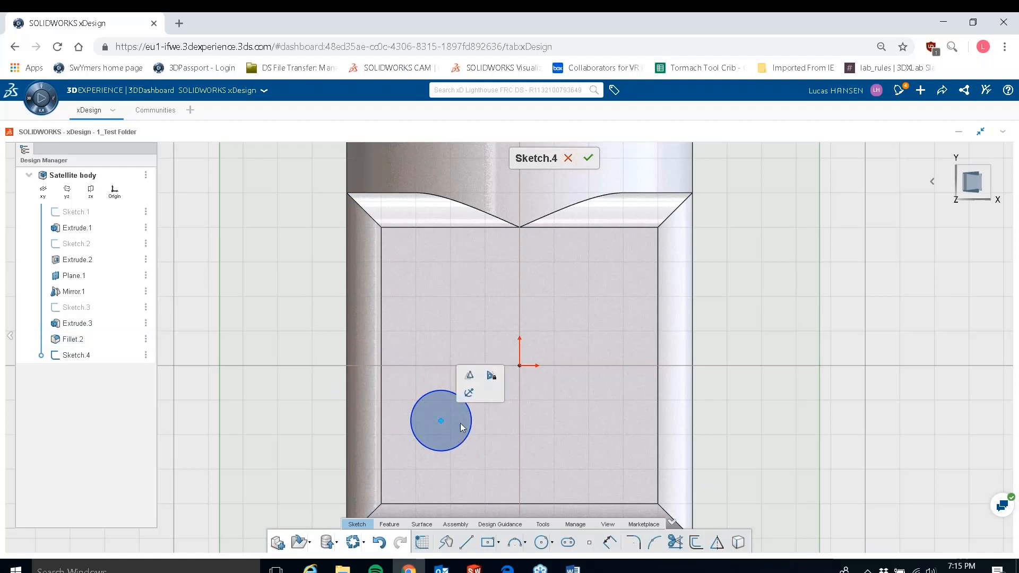
pyautogui.click(520, 366)
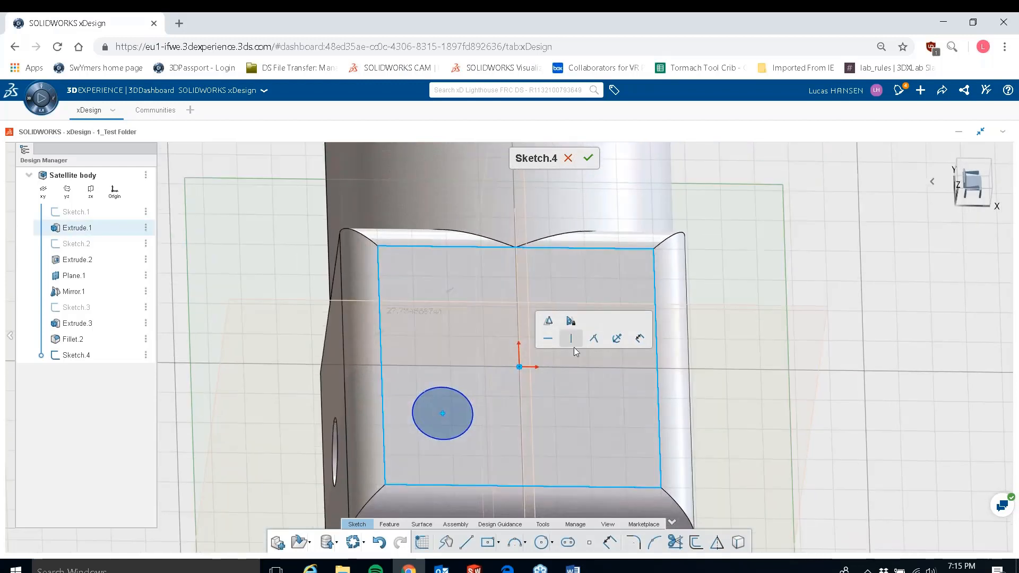
pyautogui.click(570, 340)
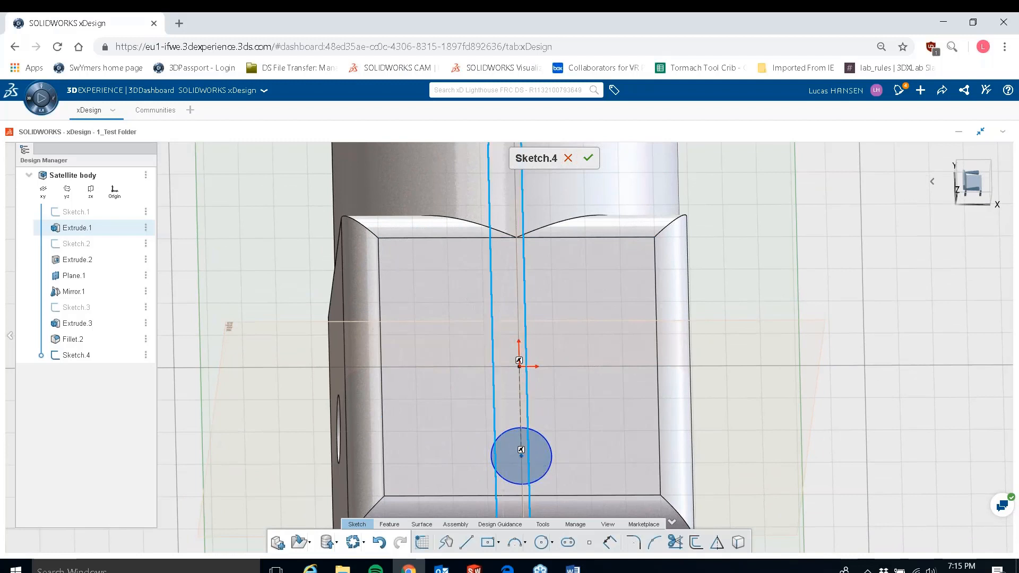
# - Dimension the circle's centre from the cube's lower outer edge and set the distance to 5 mm
pyautogui.click(608, 542)
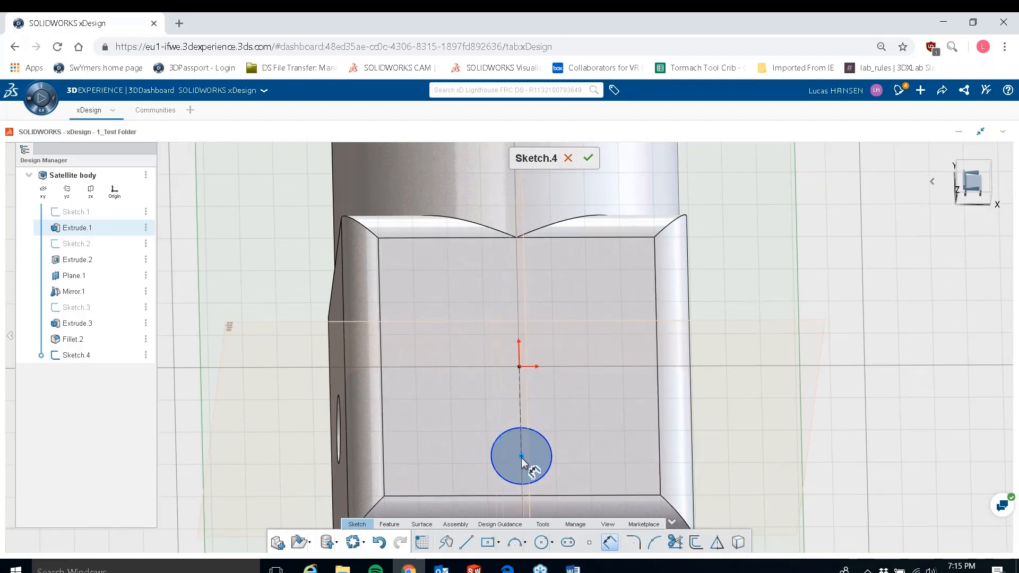
pyautogui.moveTo(586, 498); pyautogui.dragTo(537, 472, button='middle')
pyautogui.press('Escape')
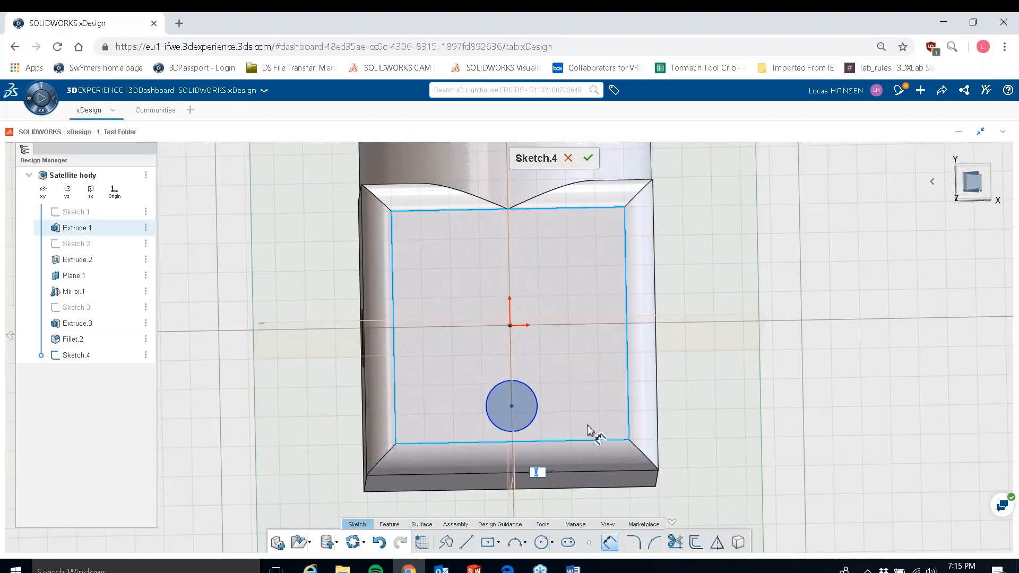
pyautogui.scroll(-5, 553, 400)
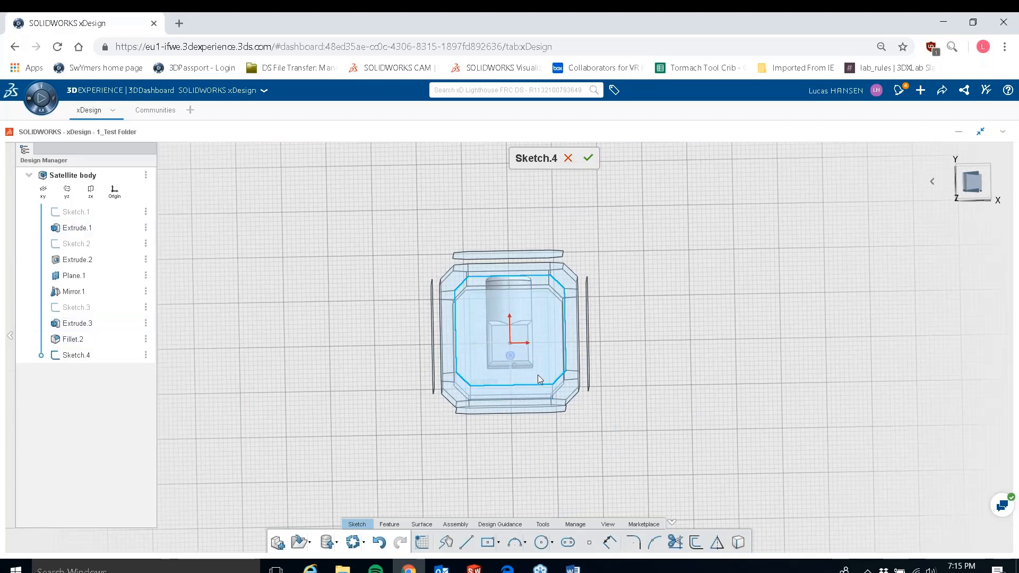
pyautogui.scroll(2, 538, 332)
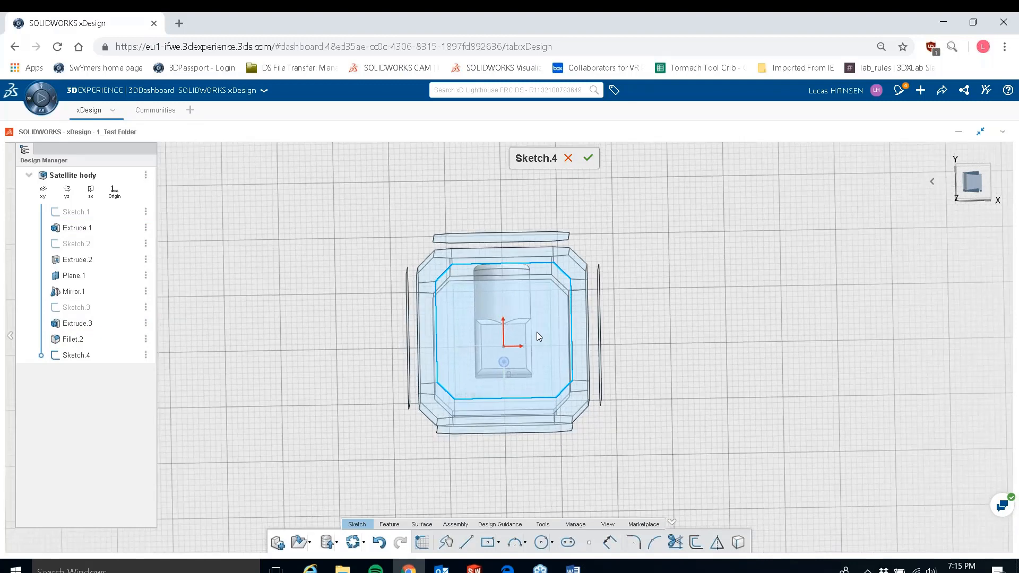
pyautogui.scroll(1, 537, 332)
pyautogui.hotkey('ctrl', '8')
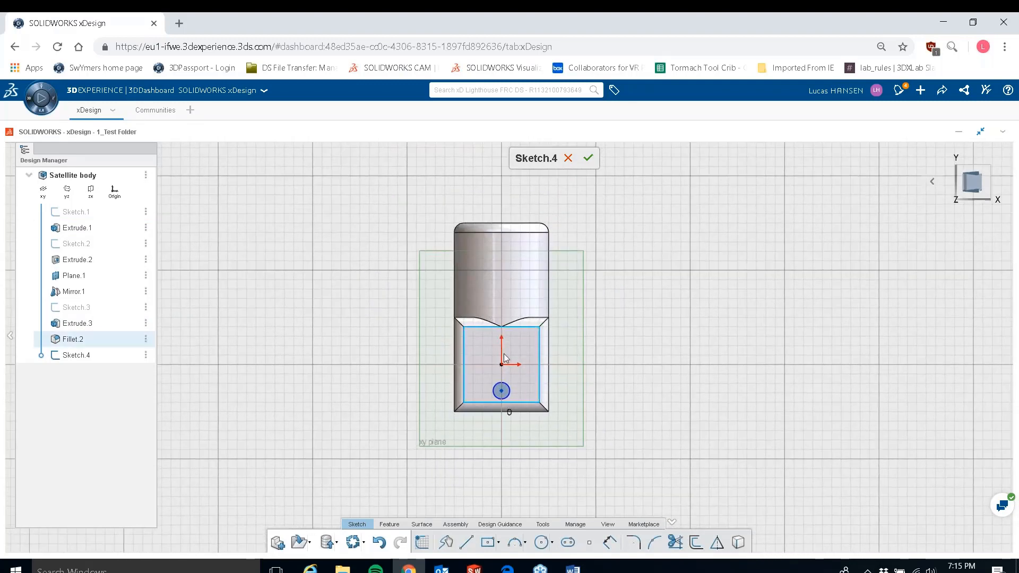
pyautogui.scroll(5, 516, 412)
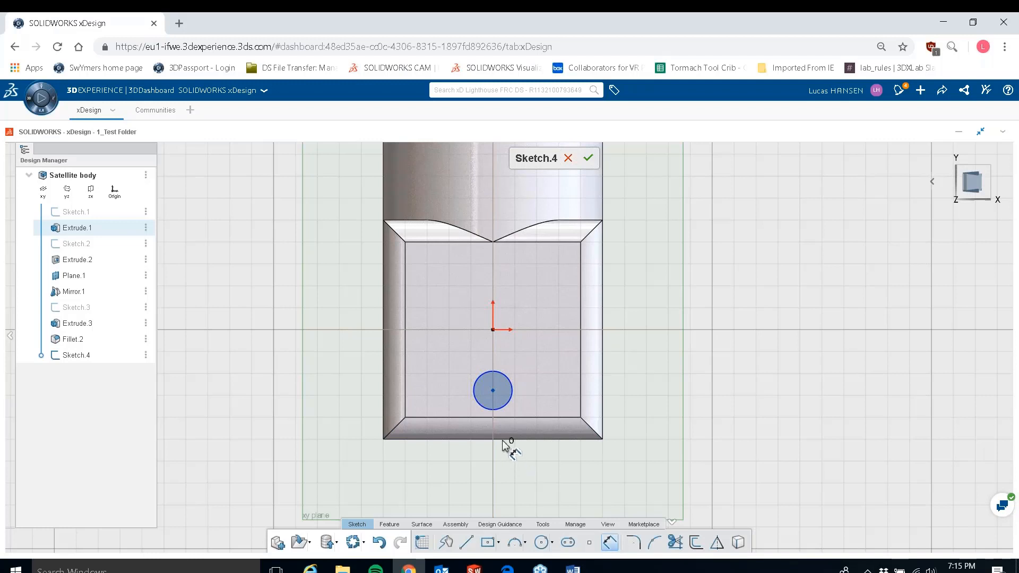
pyautogui.click(493, 391)
pyautogui.click(685, 416)
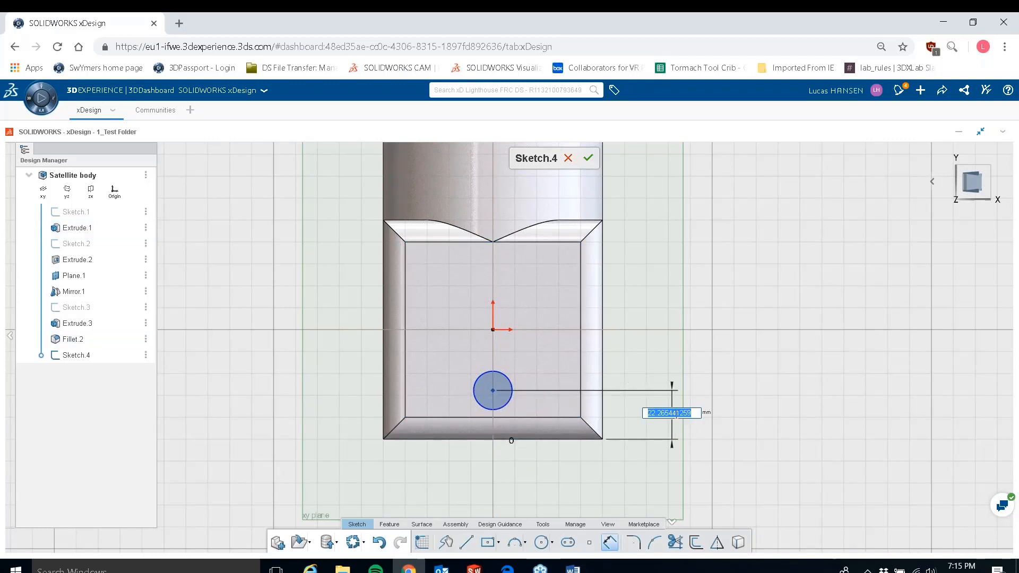
pyautogui.write('5')
pyautogui.press('Return')
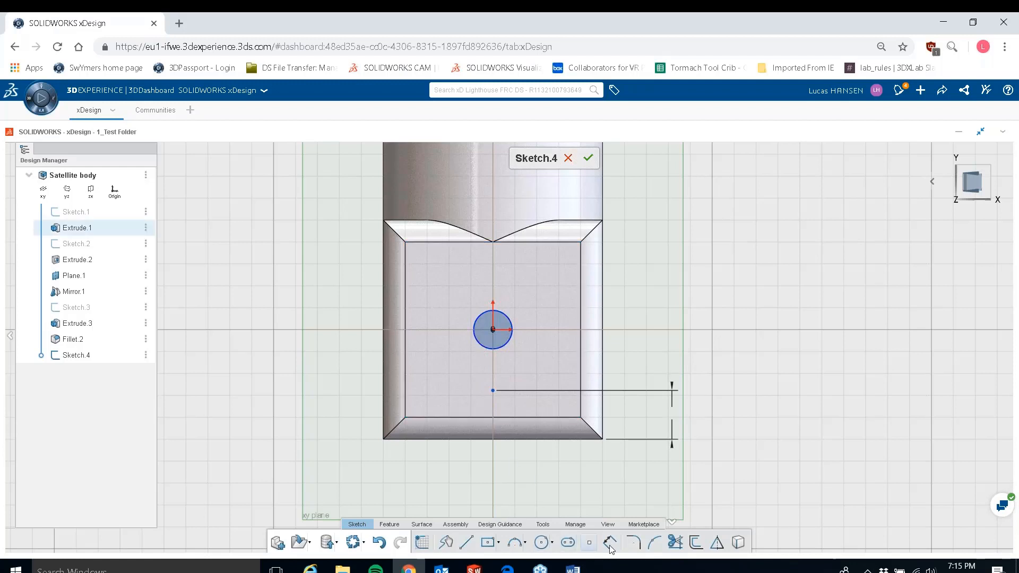
# - Dimension the top-face circle's diameter as 10 mm
pyautogui.click(519, 343)
pyautogui.write('1')
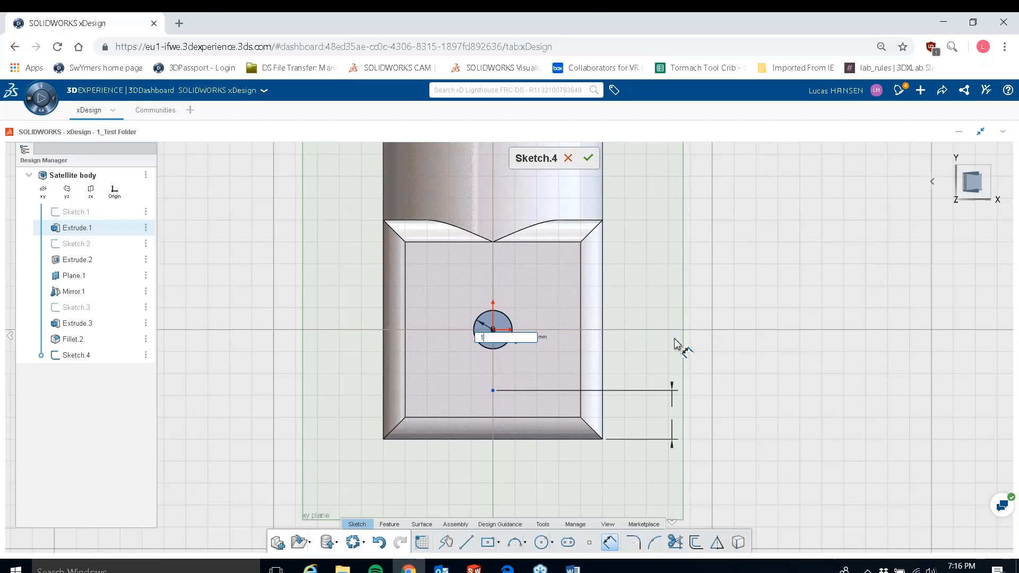
pyautogui.write('0')
pyautogui.press('Return')
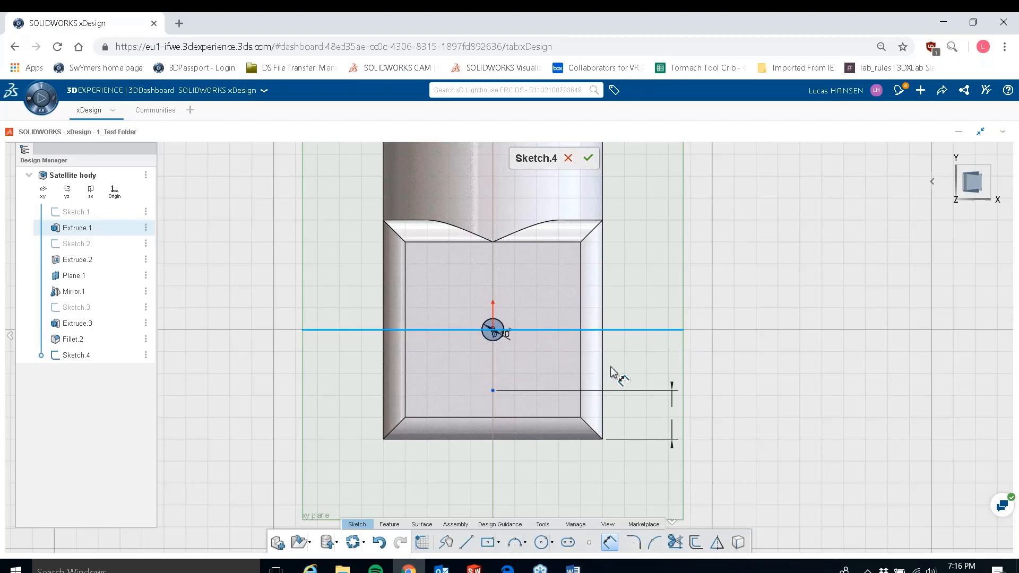
# - Start an Extrude of the small top-face circle as an added solid with a blind distance of 100 mm
pyautogui.moveTo(610, 367); pyautogui.dragTo(641, 256, button='middle')
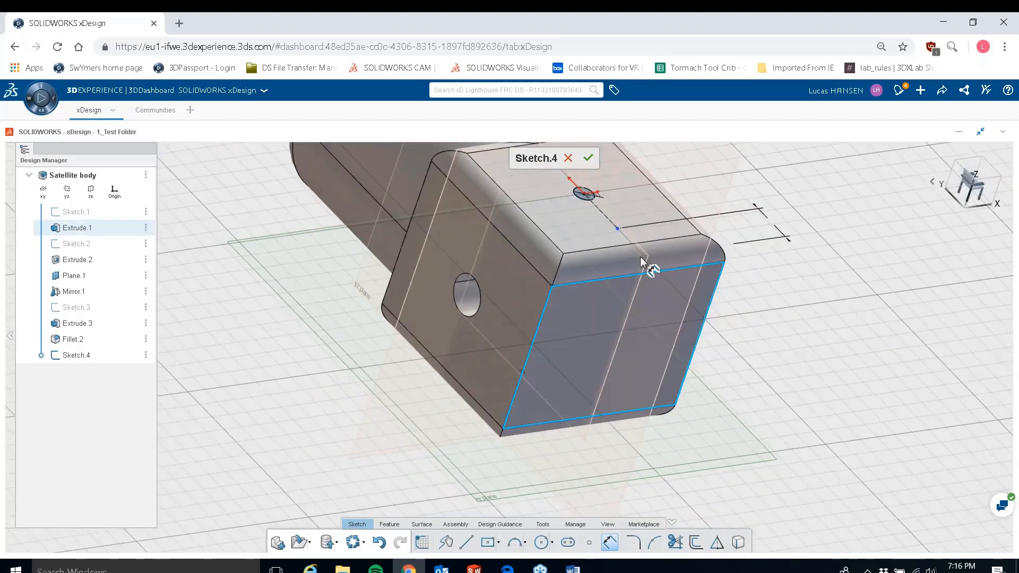
pyautogui.scroll(-6, 641, 257)
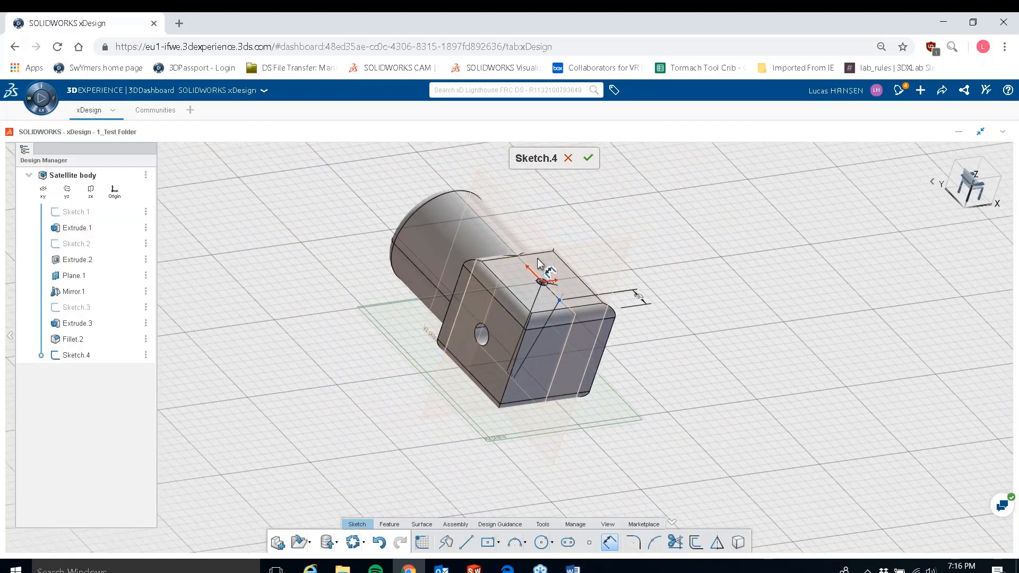
pyautogui.scroll(5, 540, 340)
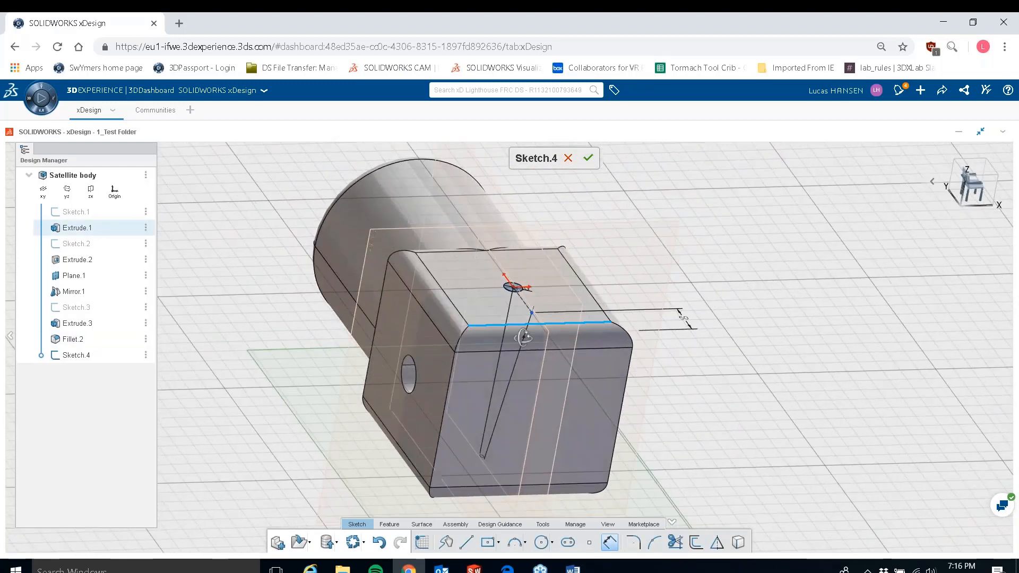
pyautogui.moveTo(523, 337); pyautogui.dragTo(528, 325, button='middle')
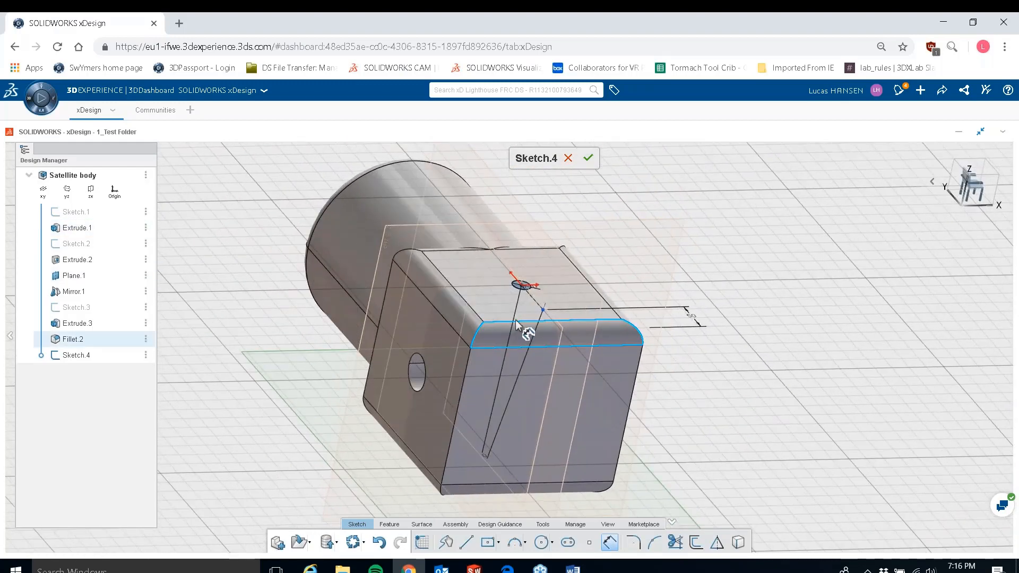
pyautogui.click(390, 525)
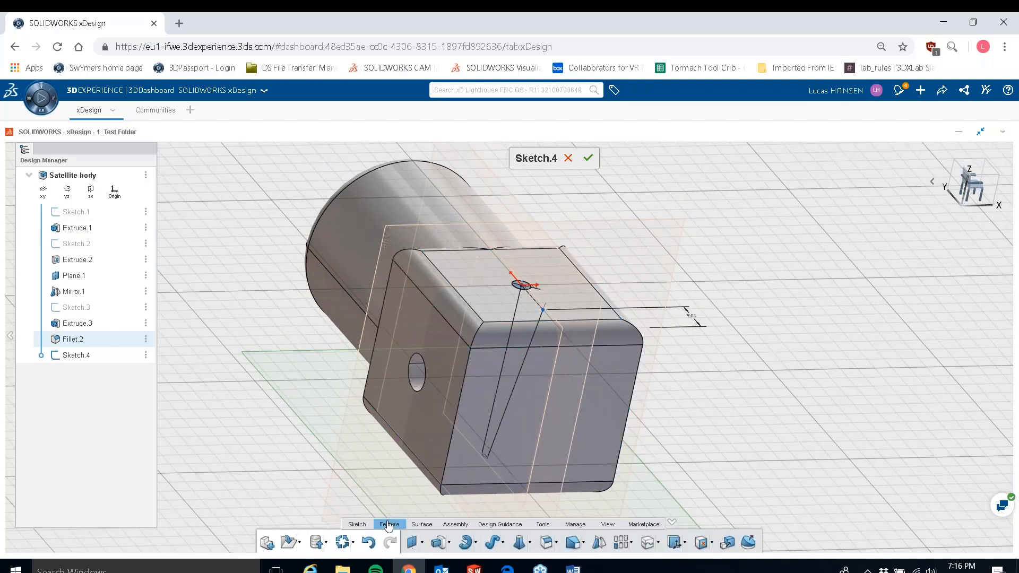
pyautogui.click(436, 542)
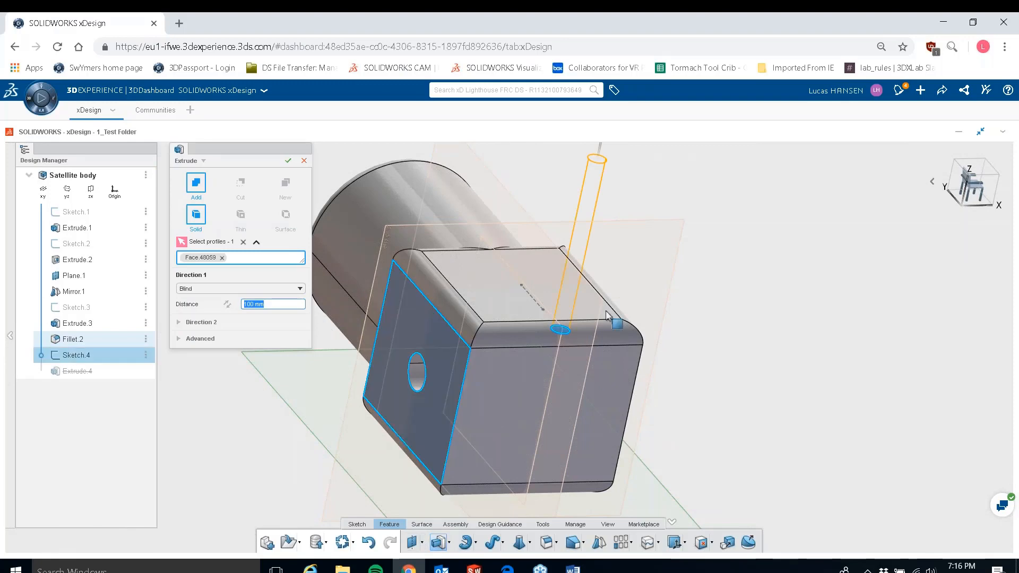
pyautogui.moveTo(613, 319); pyautogui.dragTo(590, 336, button='middle')
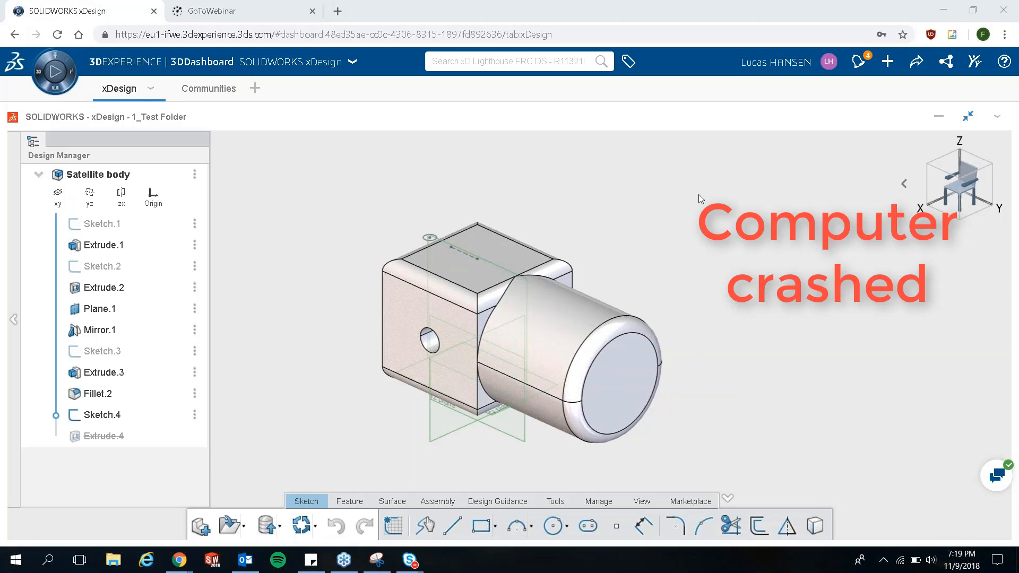
# - Open Sketch.4 for editing and delete its circle and construction line
pyautogui.scroll(-2, 443, 262)
pyautogui.scroll(5, 476, 278)
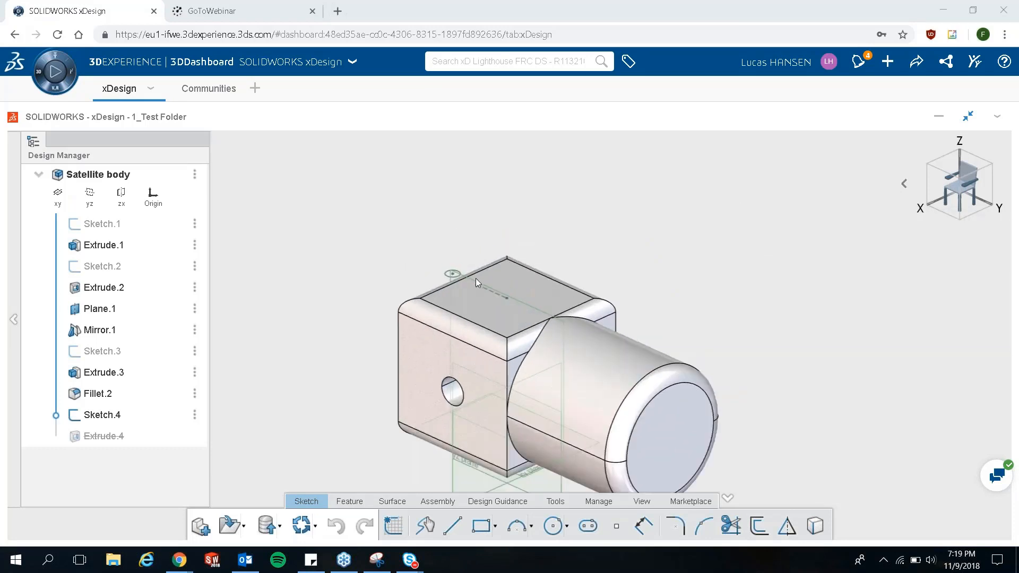
pyautogui.scroll(1, 473, 273)
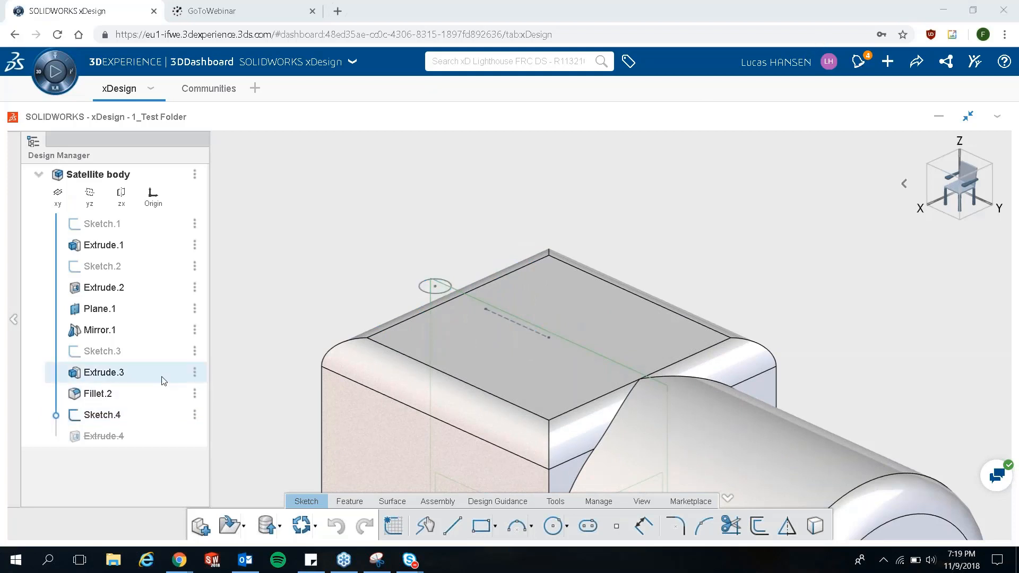
pyautogui.click(127, 419)
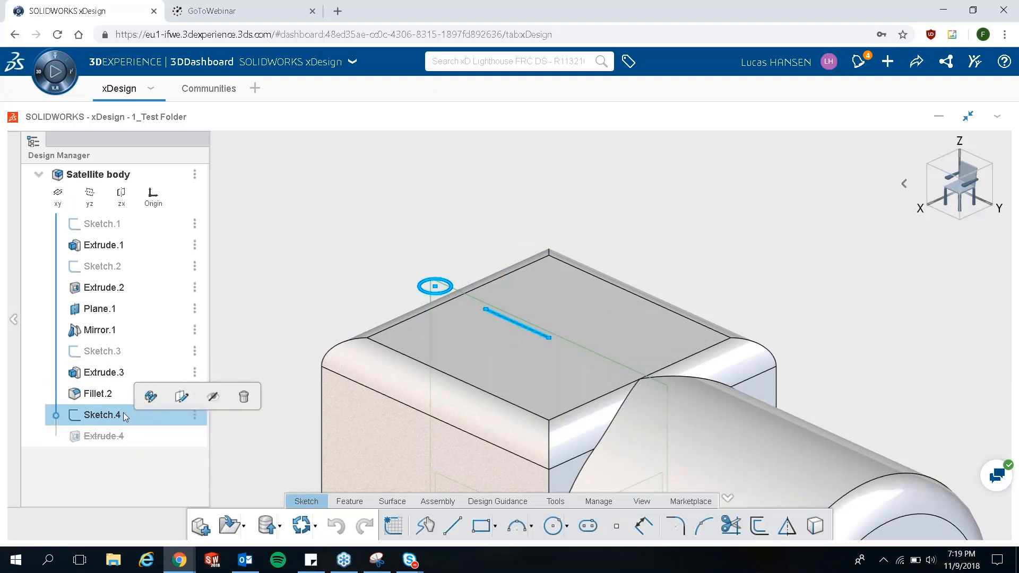
pyautogui.click(151, 403)
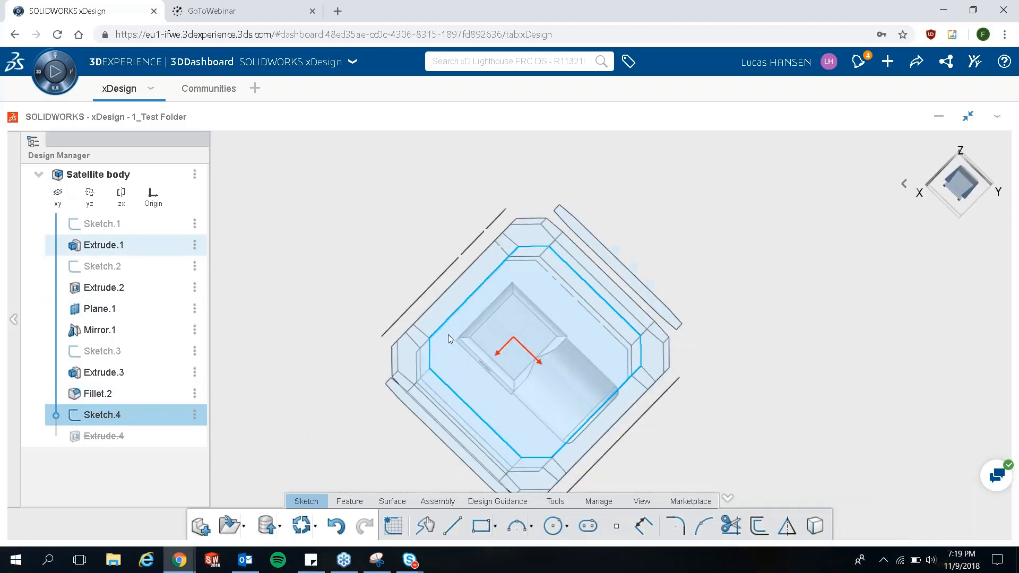
pyautogui.scroll(5, 512, 378)
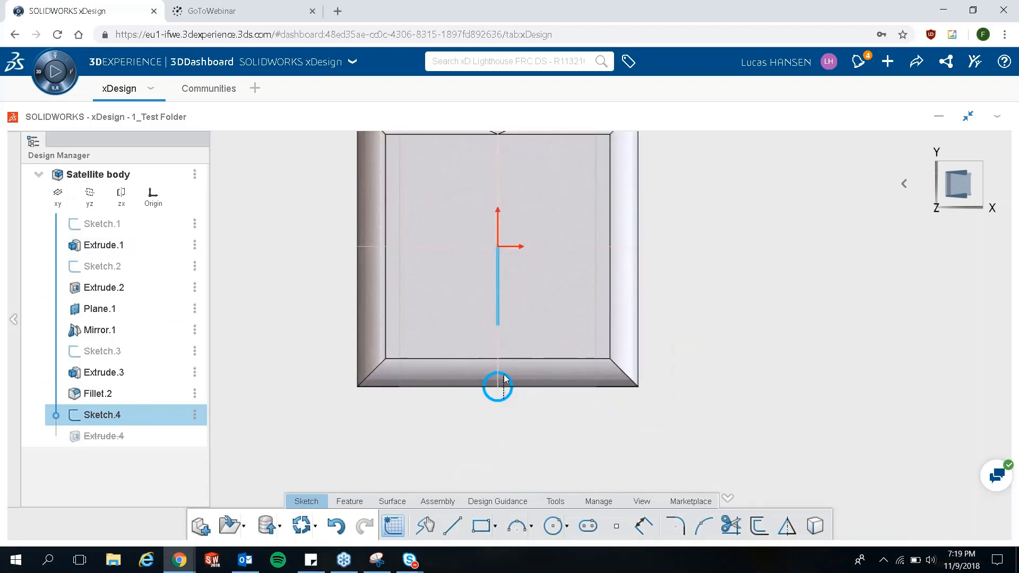
pyautogui.press('Delete')
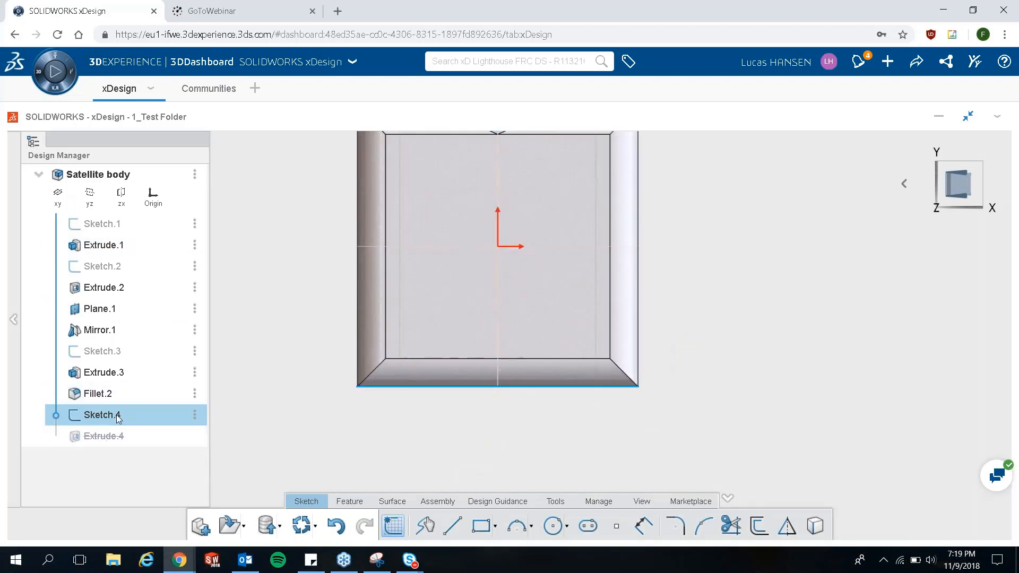
# - Undo the last sketch geometry deletion and delete the whole Sketch.4 from the model
pyautogui.scroll(-3, 246, 391)
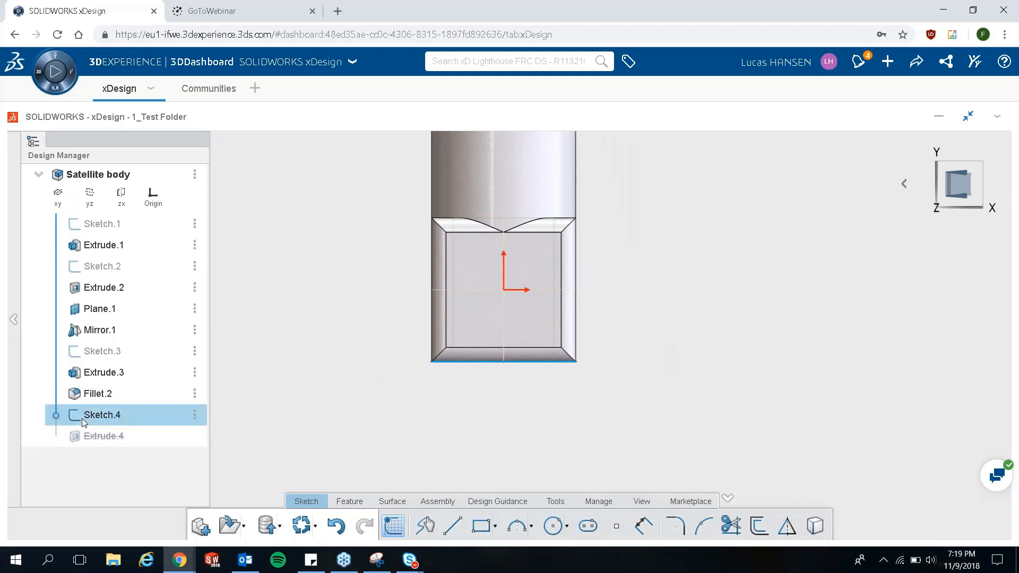
pyautogui.hotkey('ctrl', 'z')
pyautogui.doubleClick(190, 412)
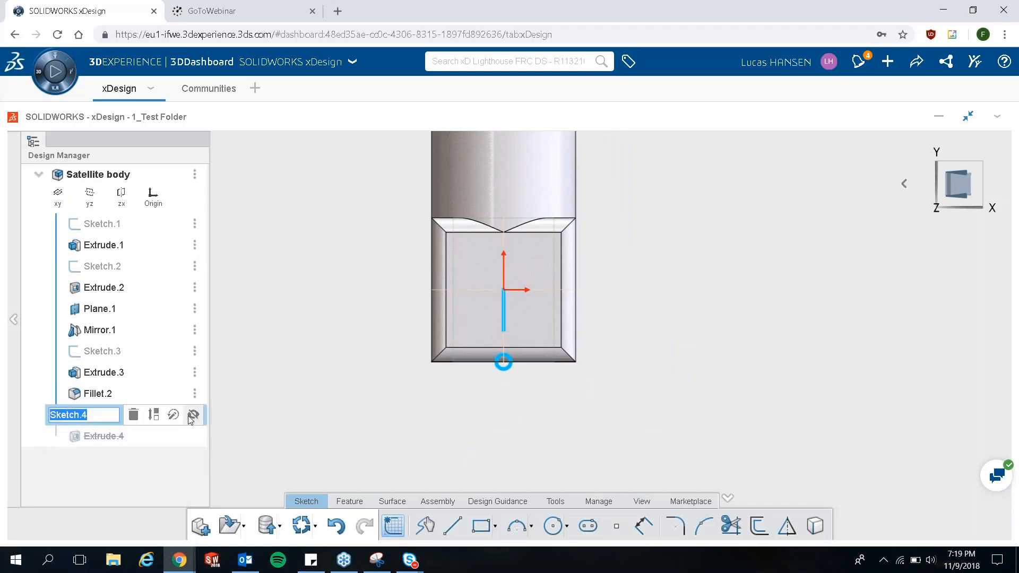
pyautogui.click(134, 417)
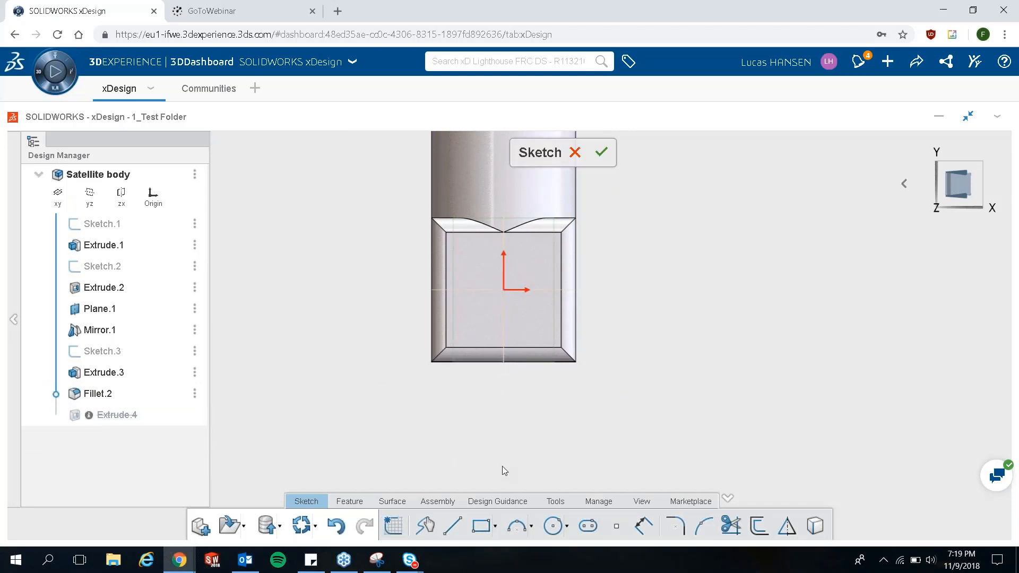
# - Start a new sketch on the cube's top face and draw a circle about 21 mm in diameter centred on the origin
pyautogui.click(553, 526)
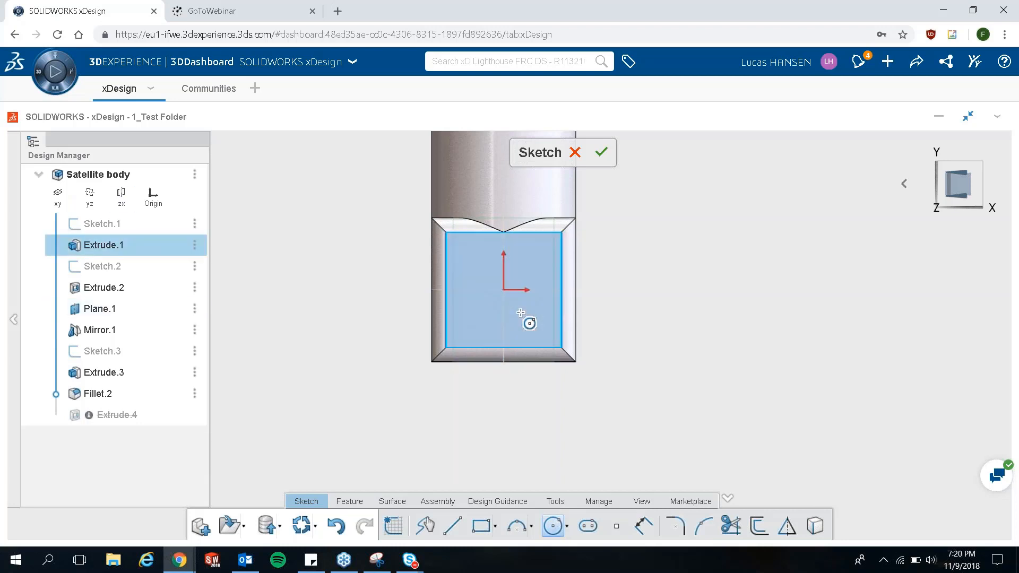
pyautogui.press('Escape')
pyautogui.click(539, 300)
pyautogui.click(394, 528)
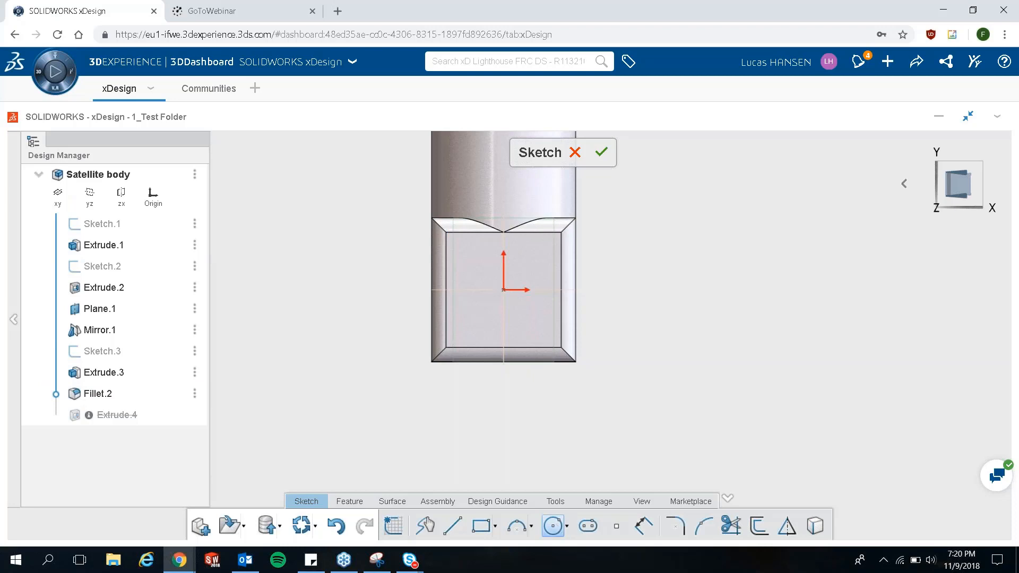
pyautogui.click(503, 290)
pyautogui.click(511, 304)
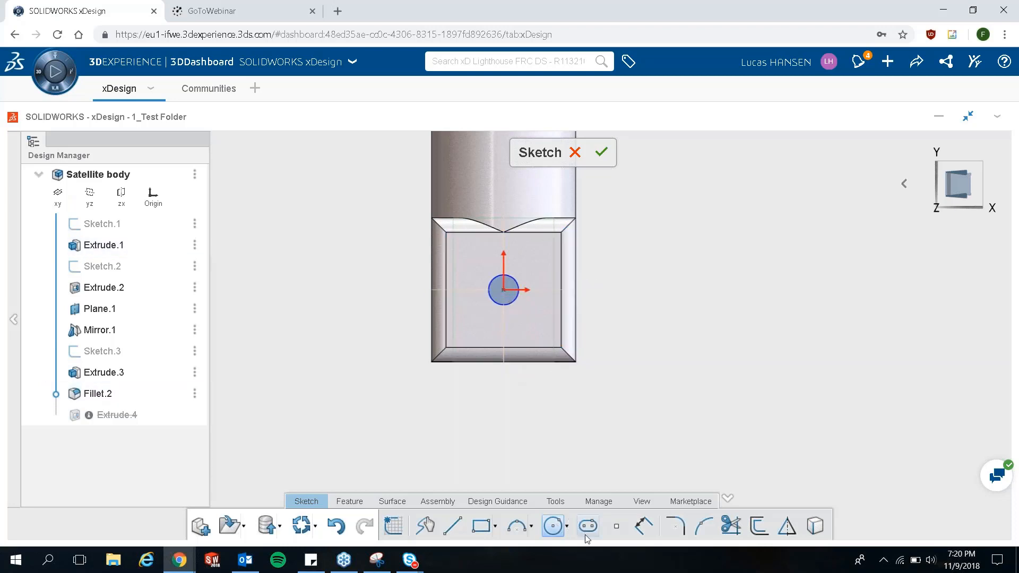
# - Dimension the diameter of the circle on the cube's top face to 10 mm and select its outline
pyautogui.click(652, 530)
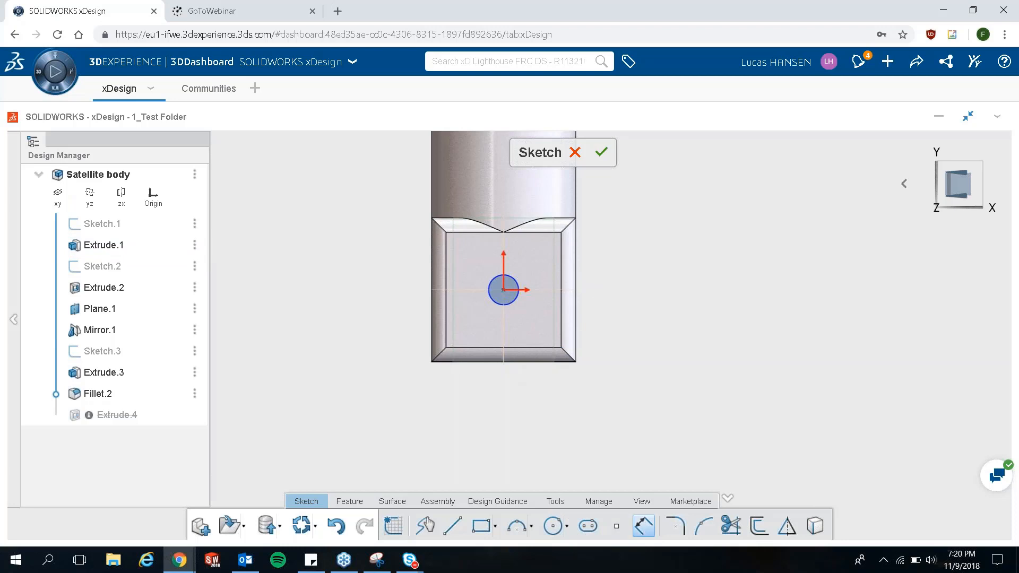
pyautogui.click(514, 308)
pyautogui.click(679, 295)
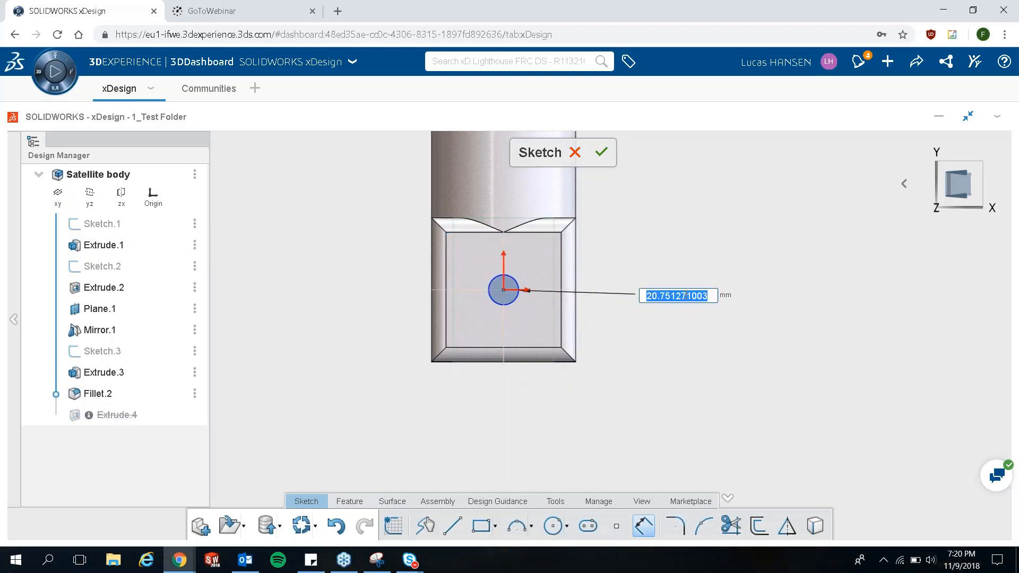
pyautogui.write('1')
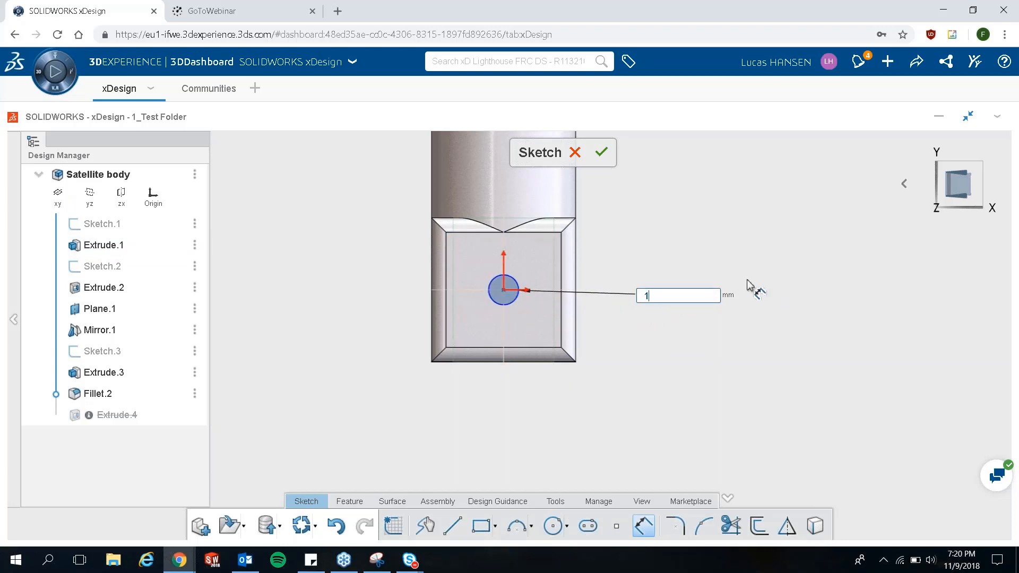
pyautogui.write('0')
pyautogui.press('Return')
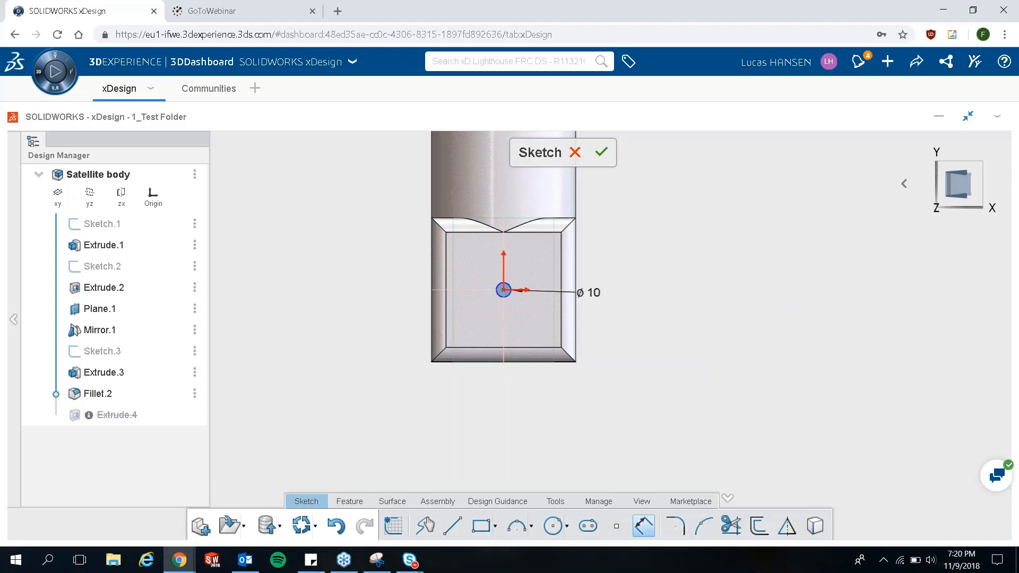
pyautogui.press('Escape')
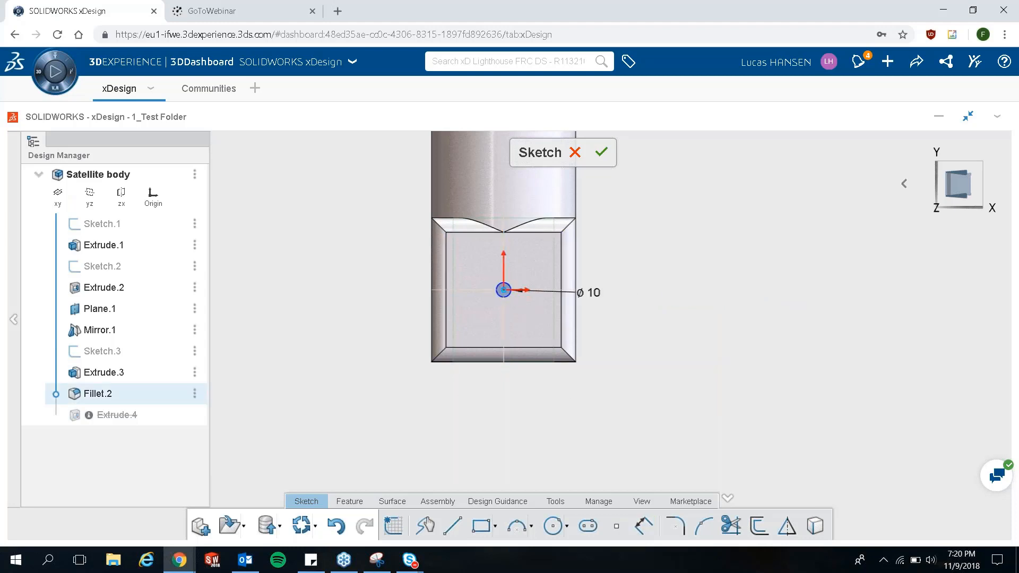
pyautogui.scroll(5, 503, 295)
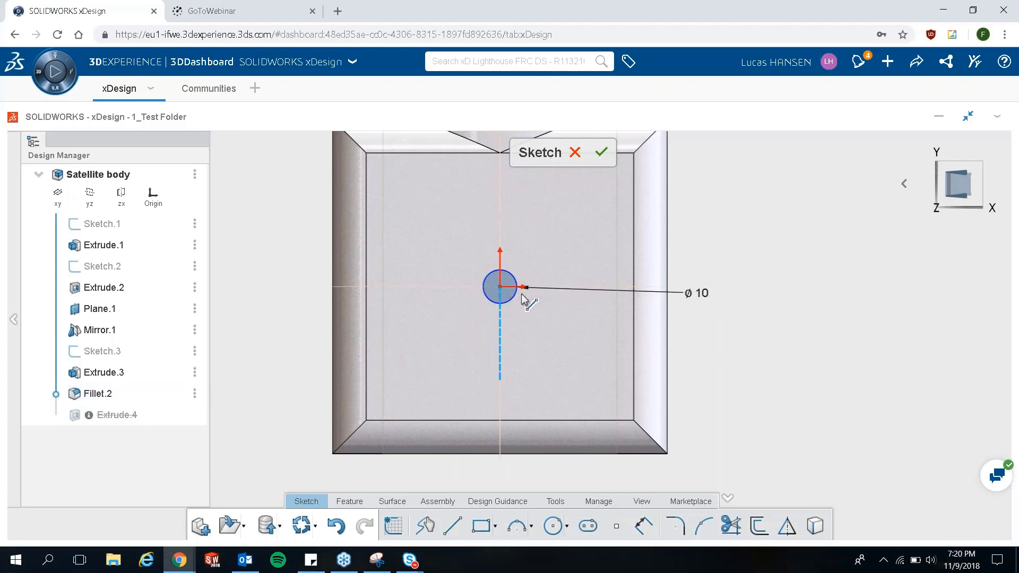
pyautogui.click(514, 295)
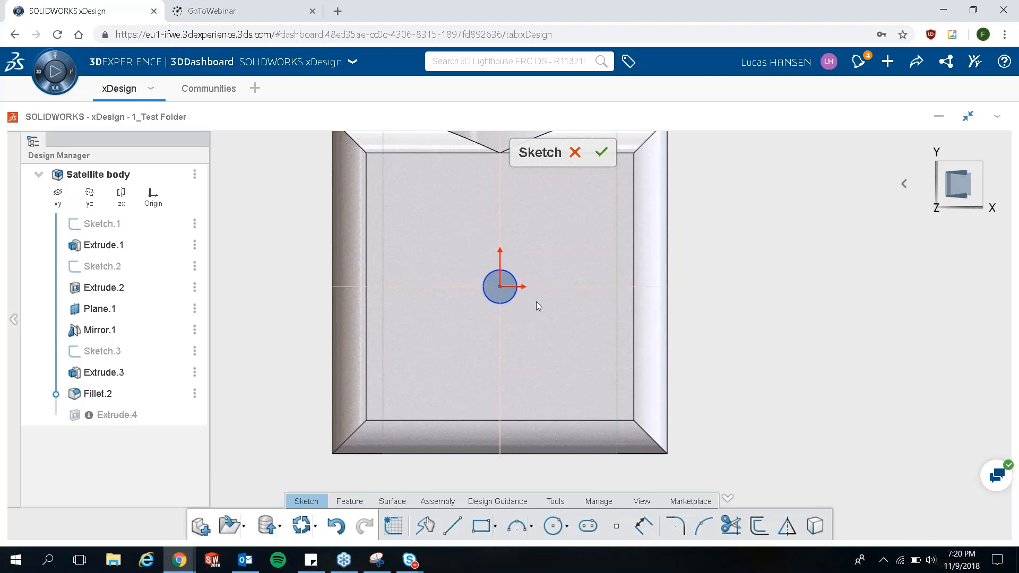
pyautogui.moveTo(572, 303); pyautogui.dragTo(685, 233, button='middle')
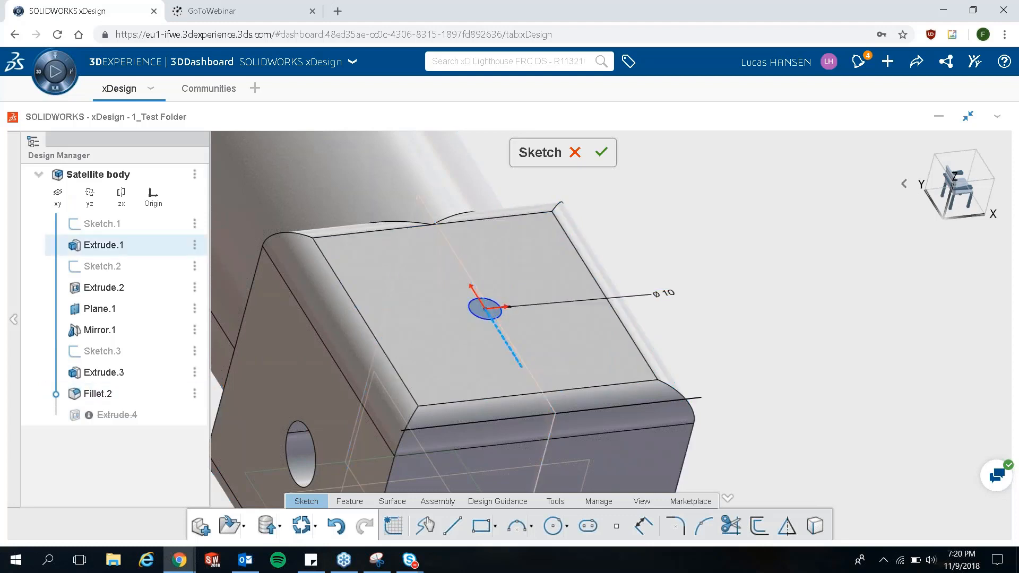
# - Try to extrude the 10 mm circle using Fillet.2 as the profile, and check Sketch.3 and Sketch.2 for the missing circle
pyautogui.click(348, 502)
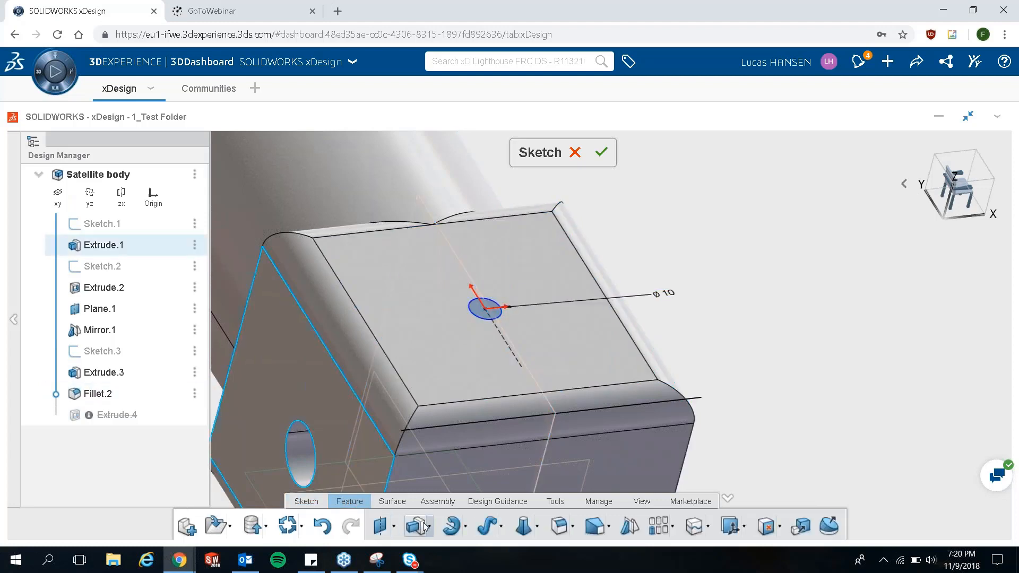
pyautogui.click(414, 527)
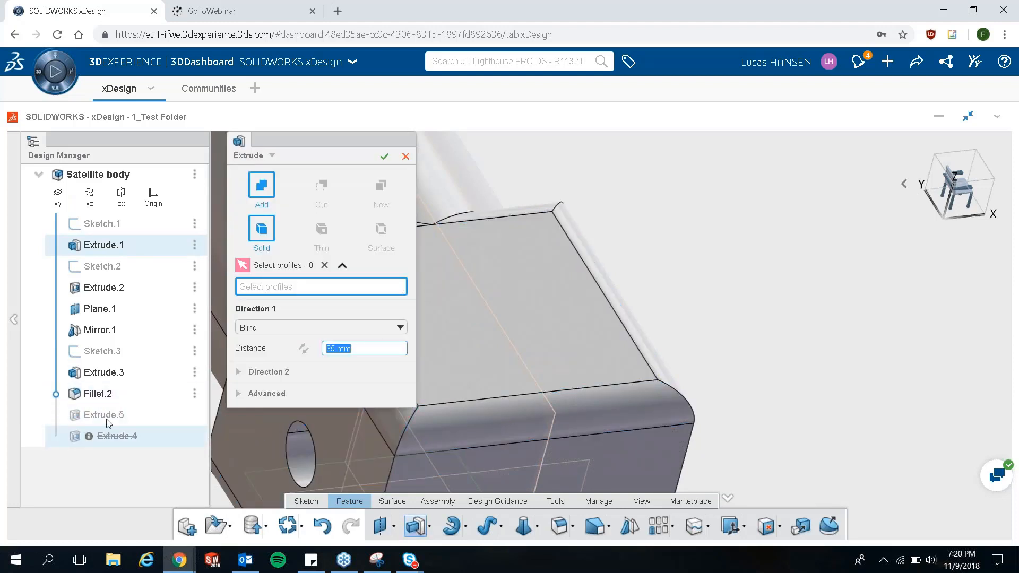
pyautogui.click(106, 395)
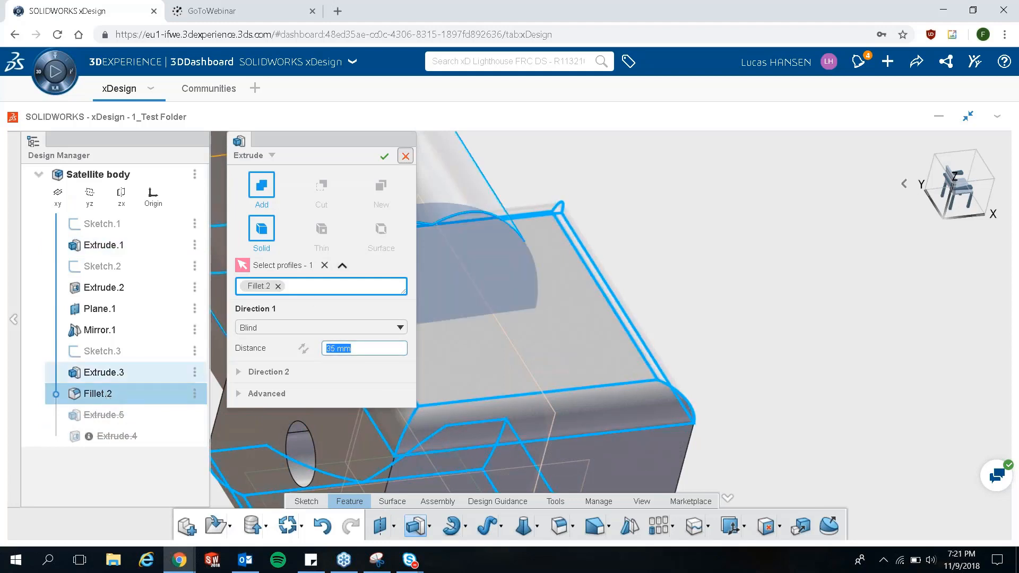
pyautogui.click(385, 156)
pyautogui.click(107, 349)
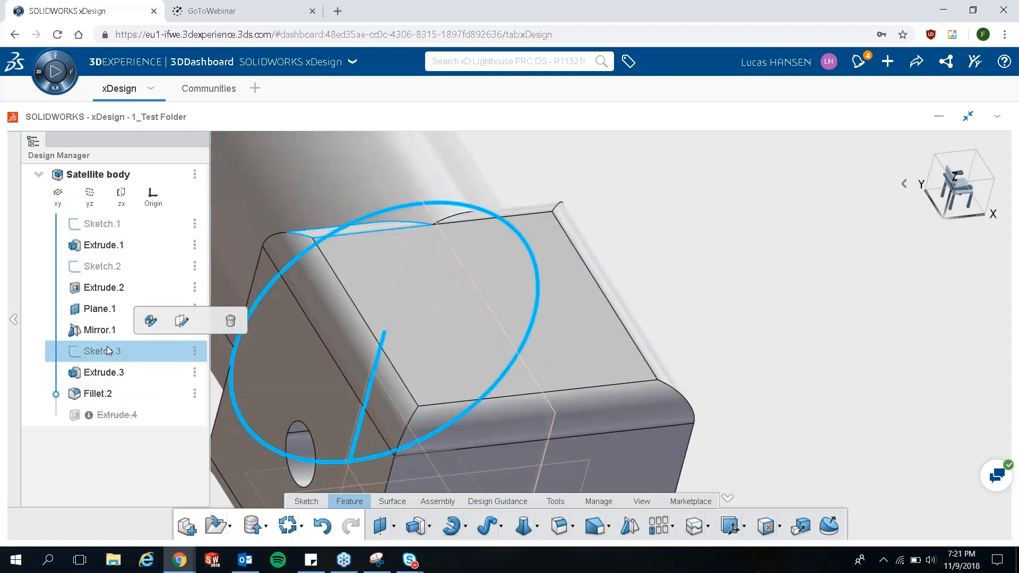
pyautogui.click(113, 265)
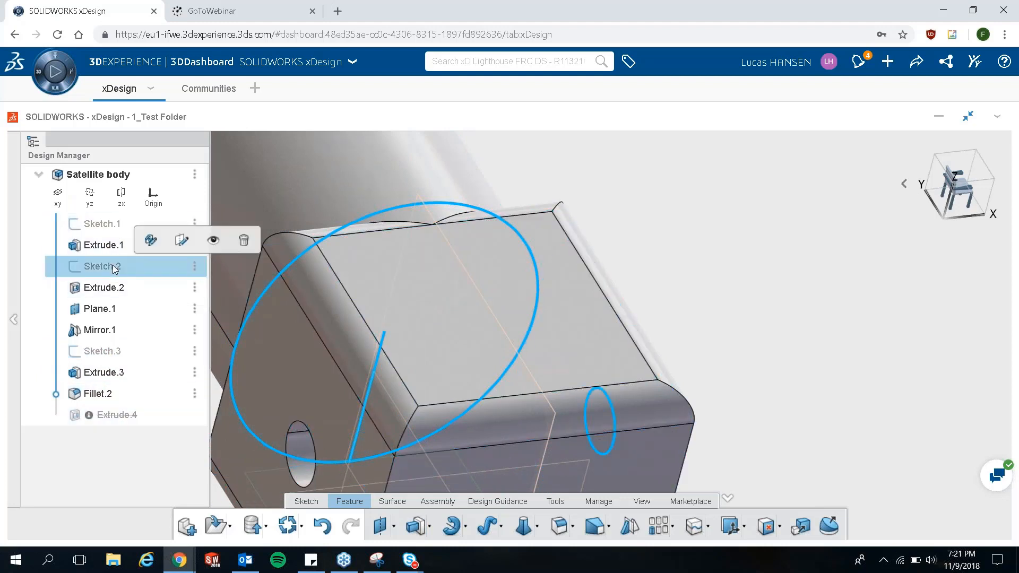
pyautogui.click(899, 291)
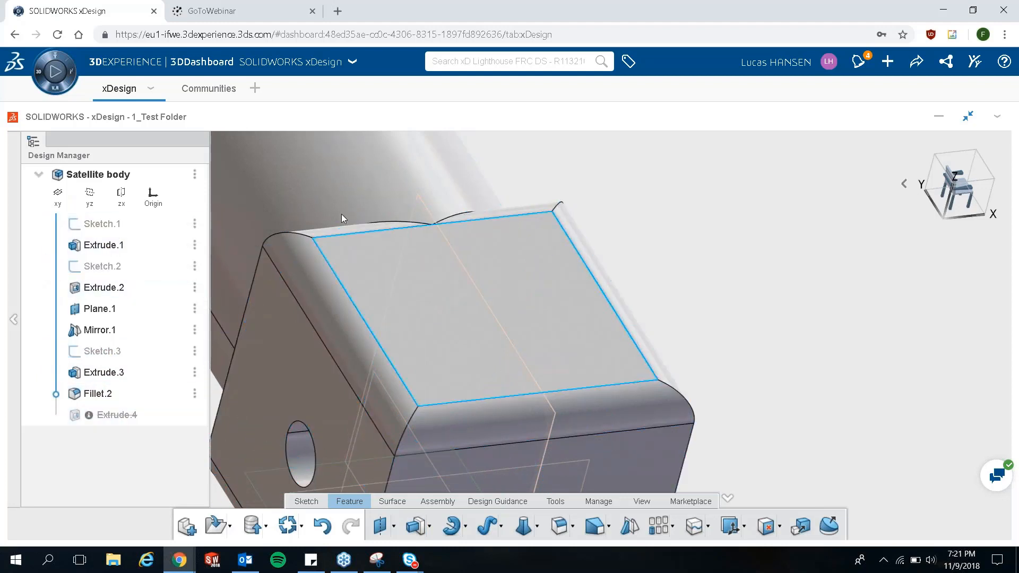
# - Start a new sketch on the cube's top face and draw a circle centred on the origin
pyautogui.click(458, 349)
pyautogui.click(497, 317)
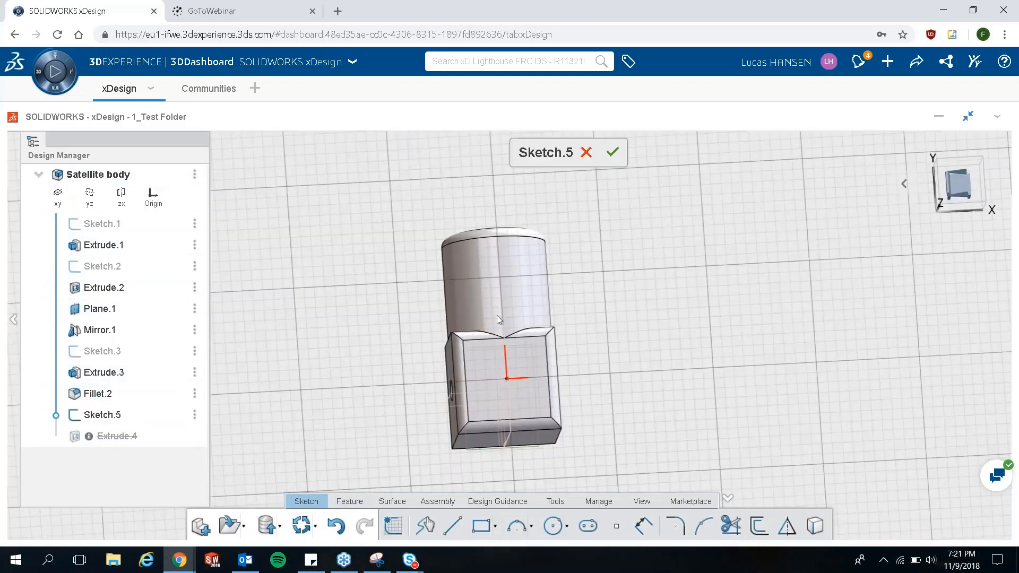
pyautogui.scroll(5, 536, 389)
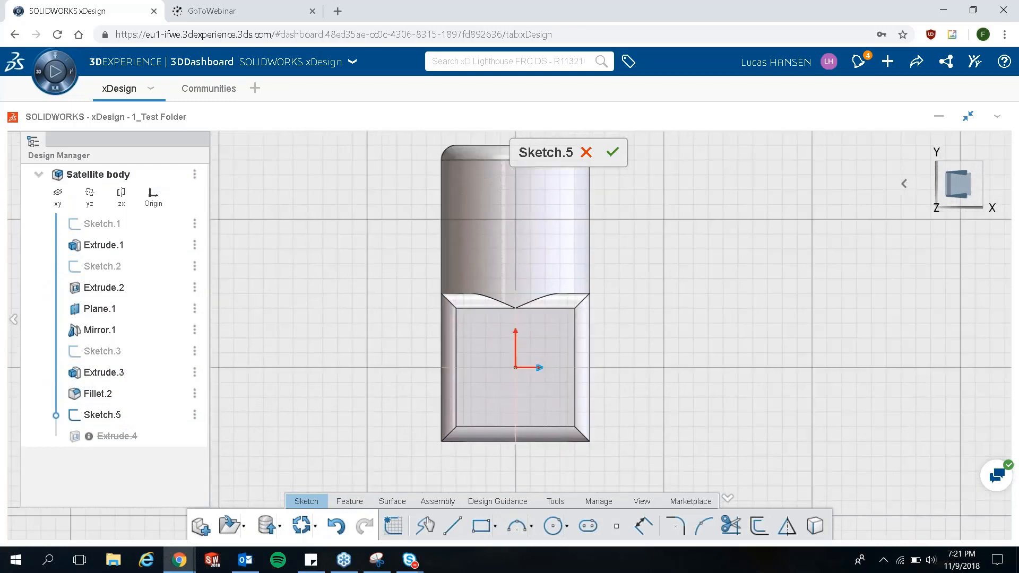
pyautogui.click(552, 526)
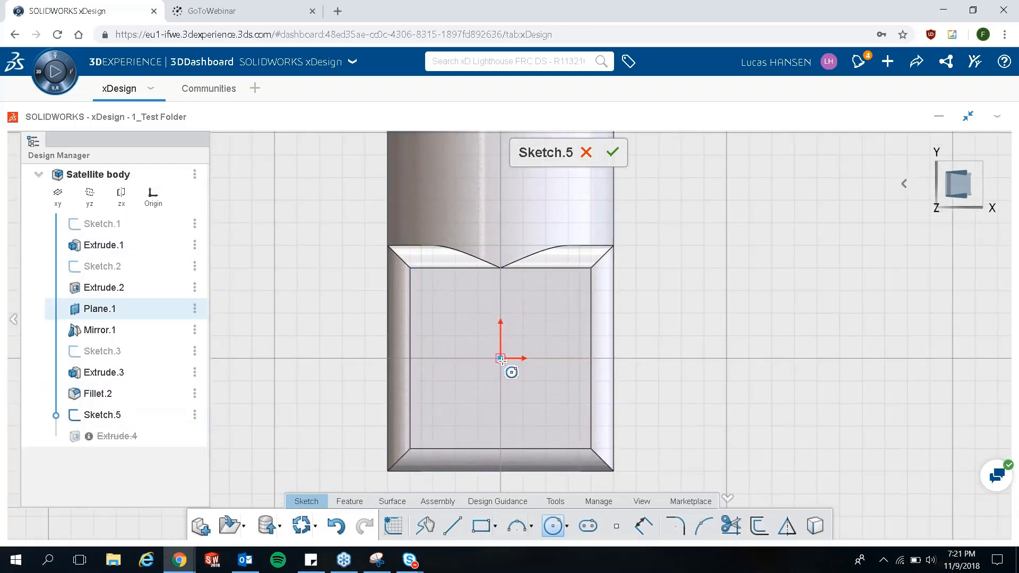
pyautogui.click(500, 359)
pyautogui.click(508, 382)
pyautogui.press('Escape')
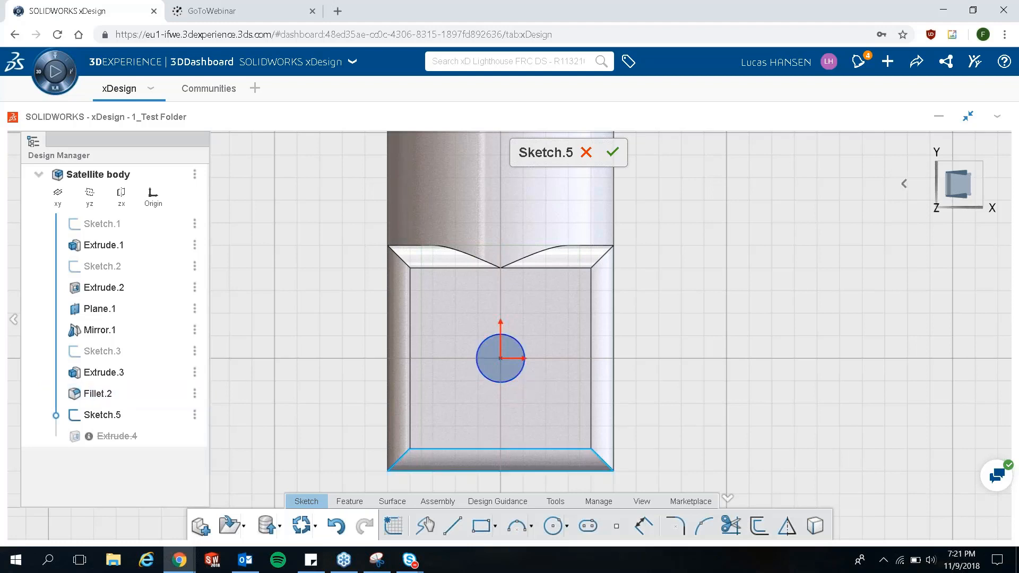
# - Set the diameter of the new top-face circle to 10 mm
pyautogui.click(642, 525)
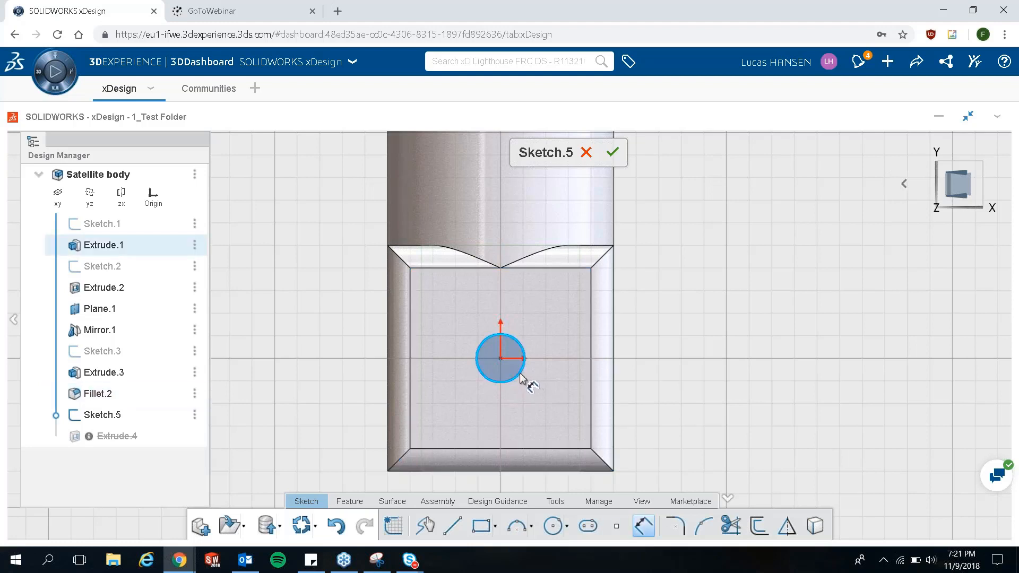
pyautogui.click(523, 376)
pyautogui.click(705, 374)
pyautogui.write('1')
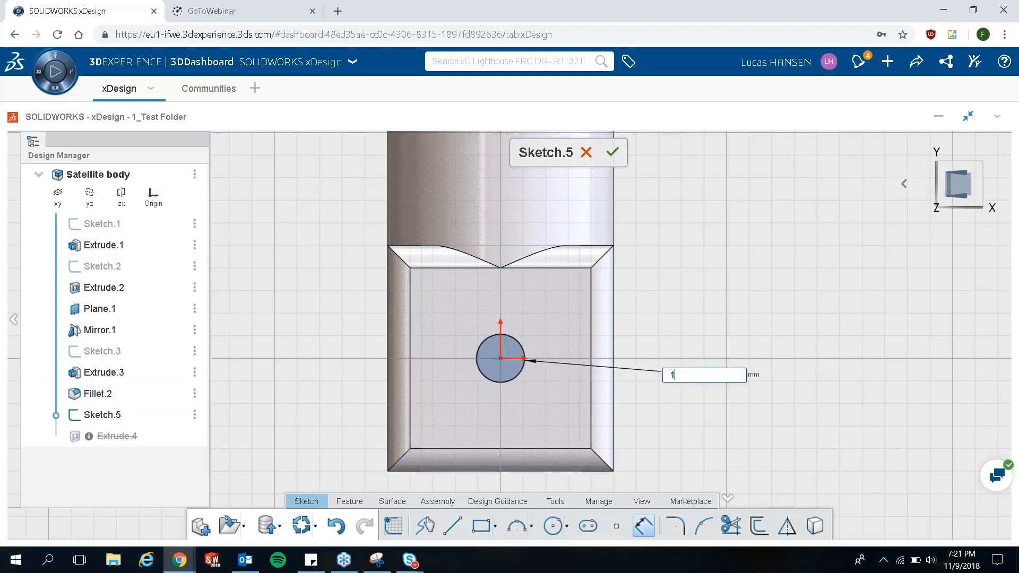
pyautogui.write('0')
pyautogui.press('Return')
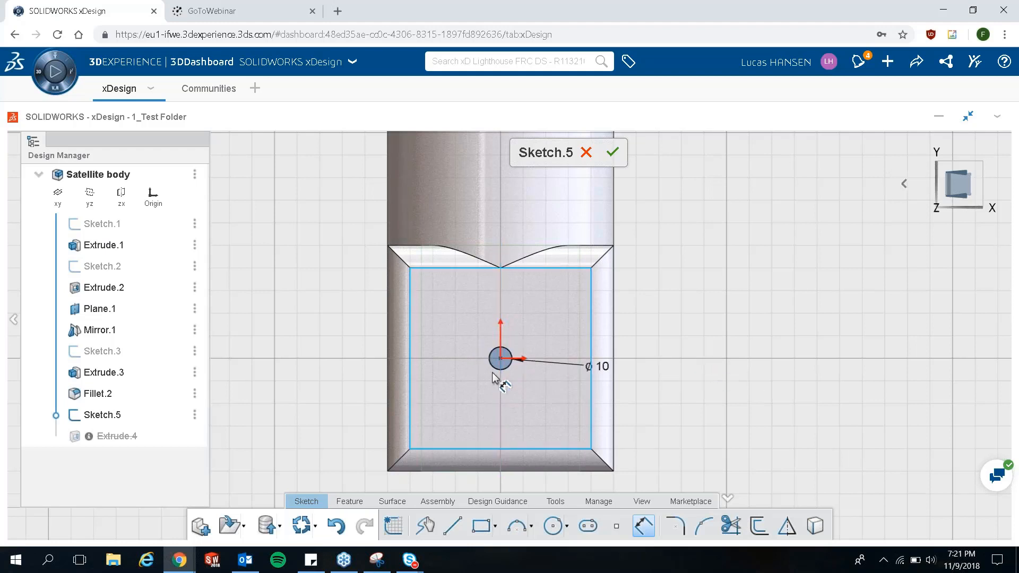
# - Start an Extrude of the 10 mm circle as an added solid, removing the accidentally picked top face from the profiles
pyautogui.click(350, 502)
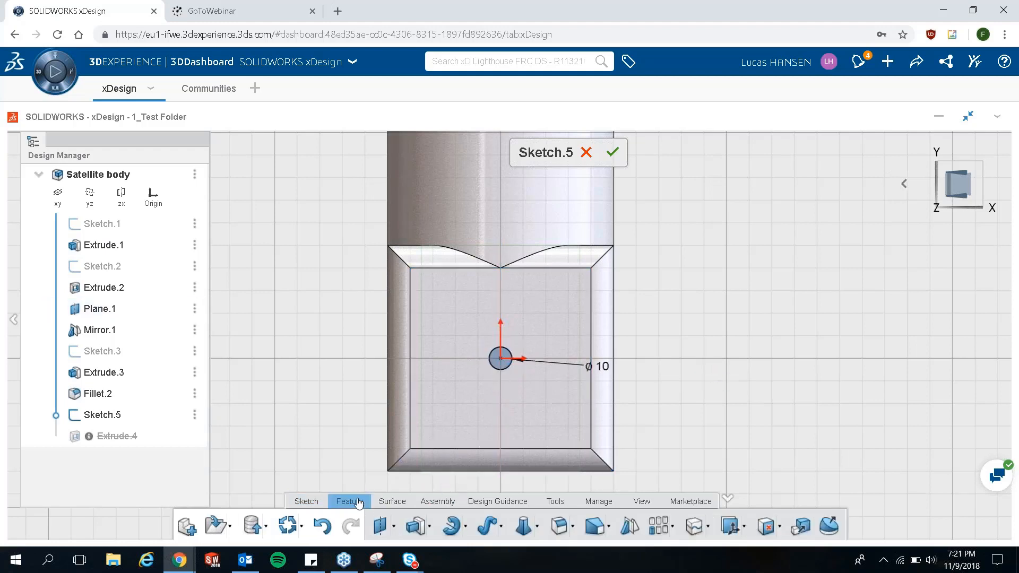
pyautogui.click(419, 528)
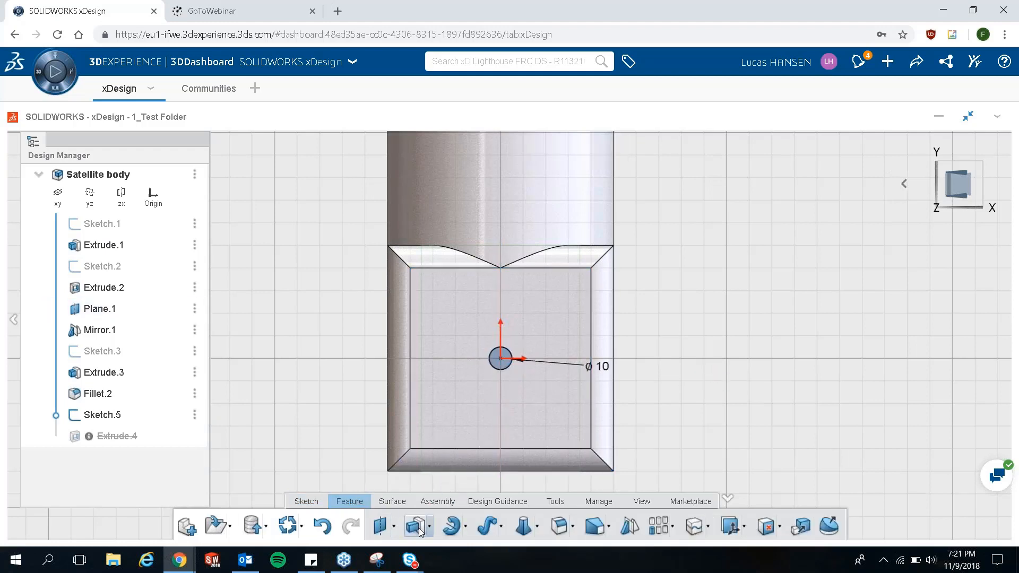
pyautogui.click(485, 373)
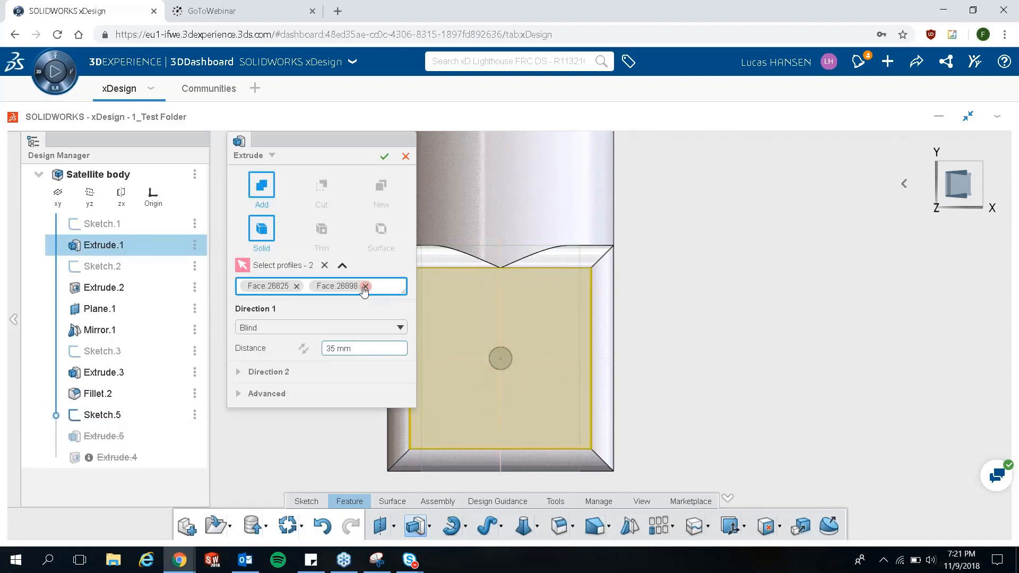
pyautogui.click(366, 286)
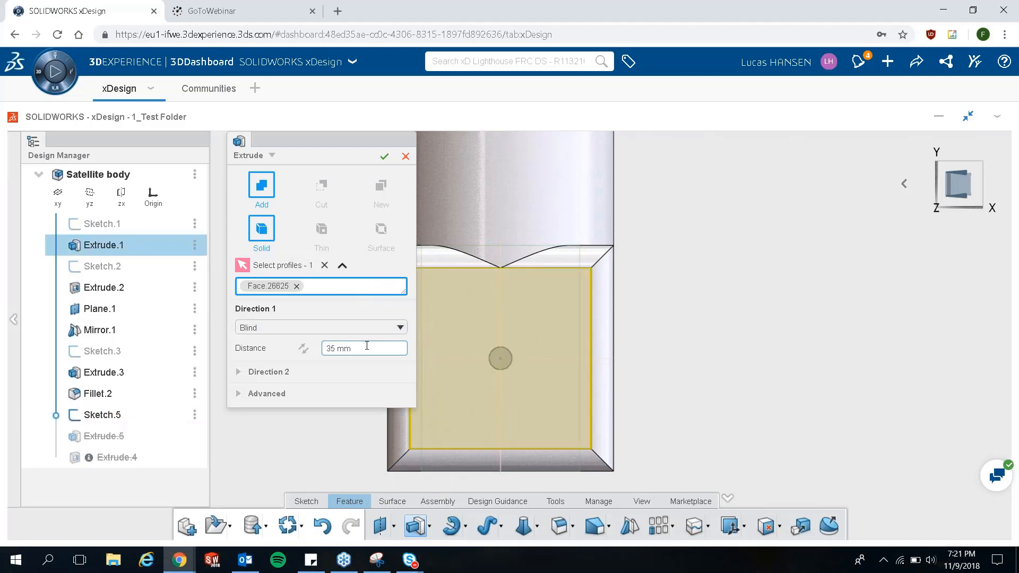
# - Apply a 5 degree draft in Direction 1 to the circle's extrusion so that it tapers
pyautogui.click(240, 394)
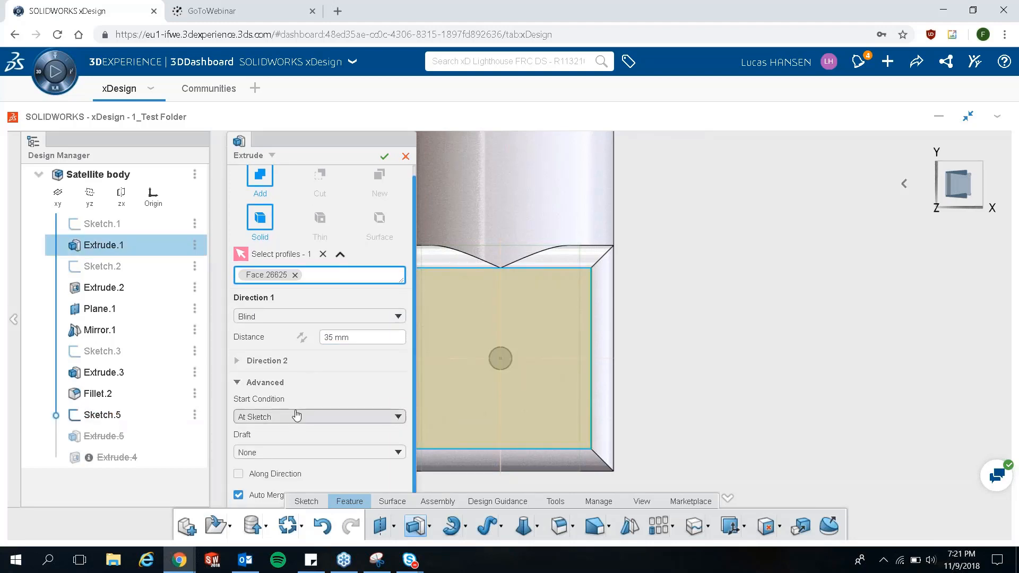
pyautogui.click(295, 452)
pyautogui.click(295, 484)
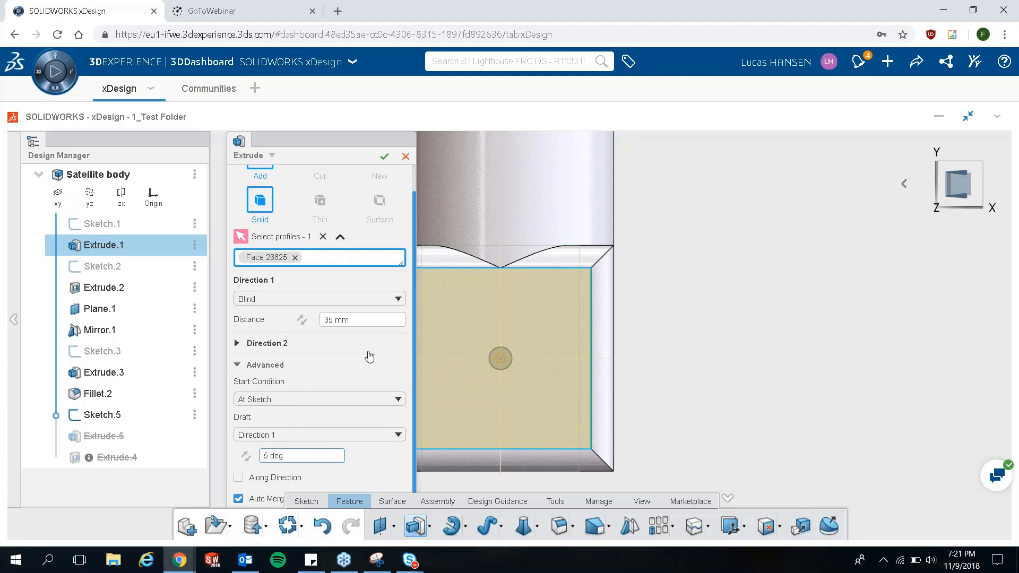
pyautogui.moveTo(364, 350); pyautogui.dragTo(335, 428, button='middle')
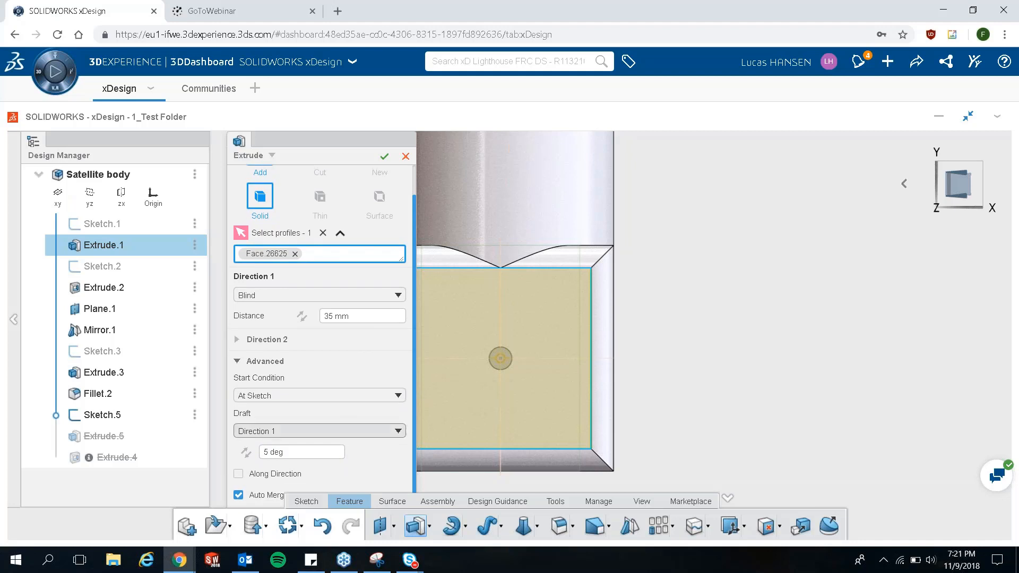
pyautogui.moveTo(705, 412); pyautogui.dragTo(701, 319, button='middle')
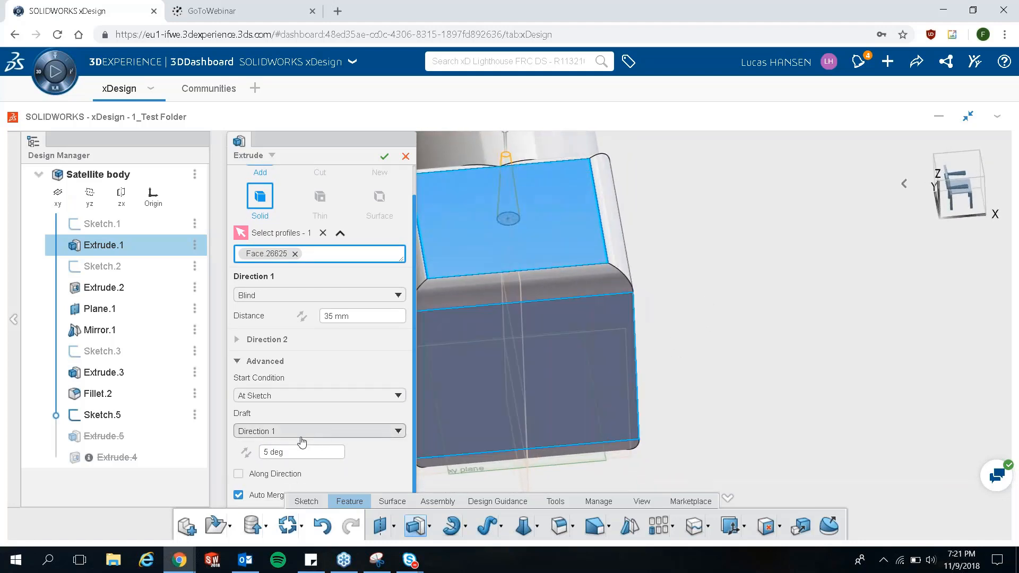
# - Set the tapered extrusion's blind distance to 45 mm and complete it as an antenna-like spike on the cube's top face
pyautogui.click(343, 316)
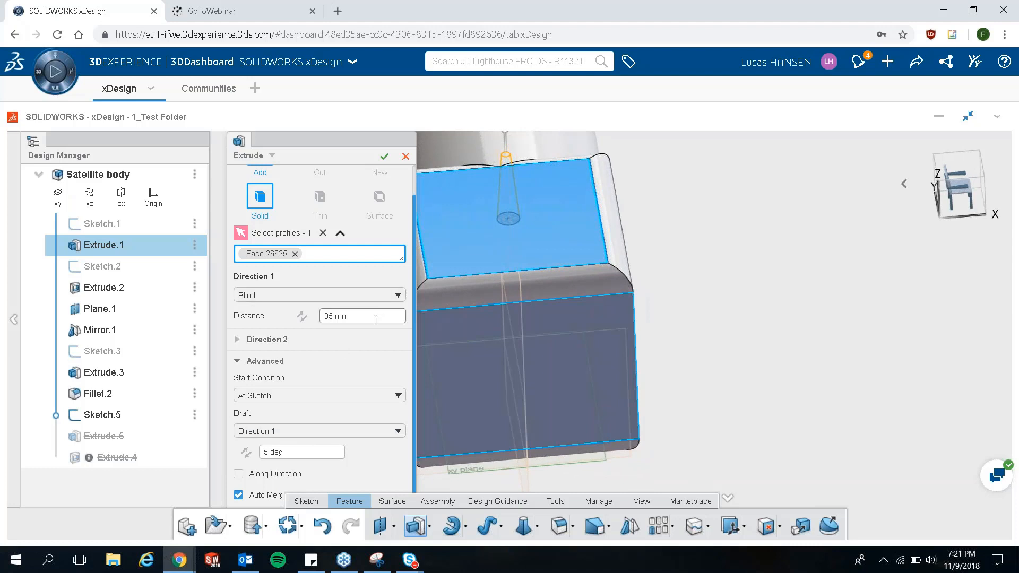
pyautogui.scroll(-3, 492, 219)
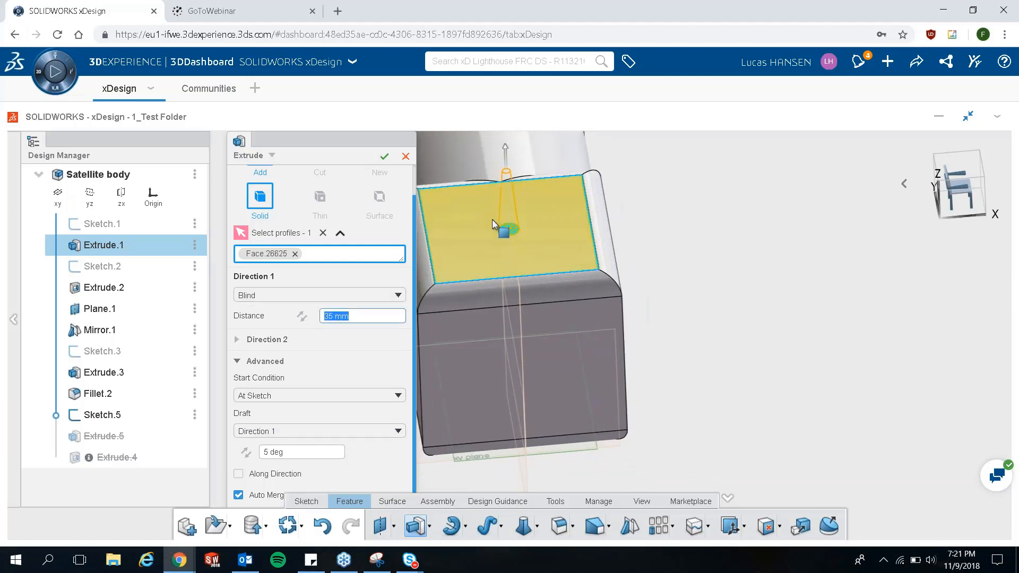
pyautogui.click(481, 232)
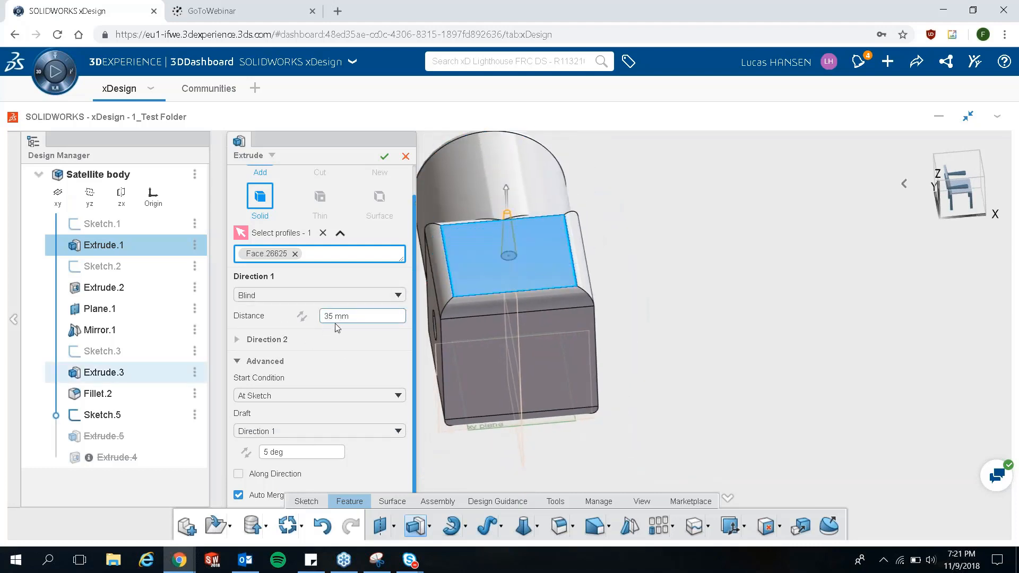
pyautogui.write('40')
pyautogui.press('Return')
pyautogui.press('Return')
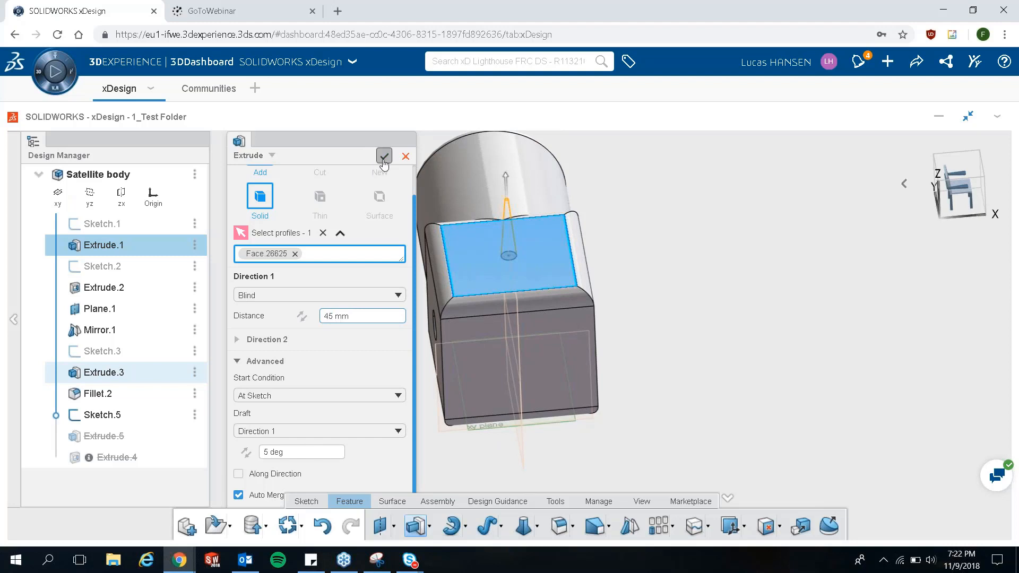
pyautogui.click(384, 156)
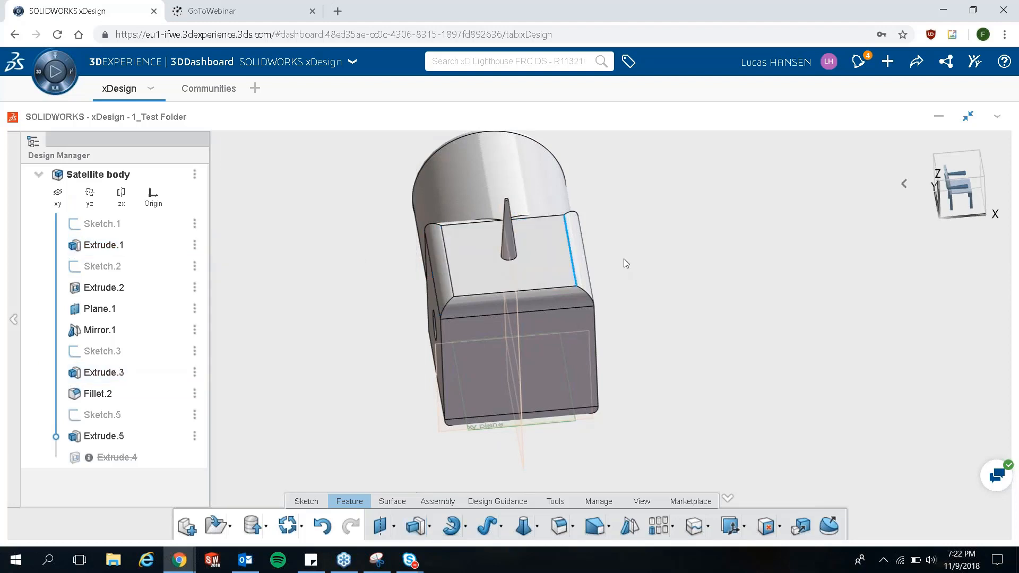
pyautogui.moveTo(624, 260); pyautogui.dragTo(516, 339, button='middle')
pyautogui.click(516, 341)
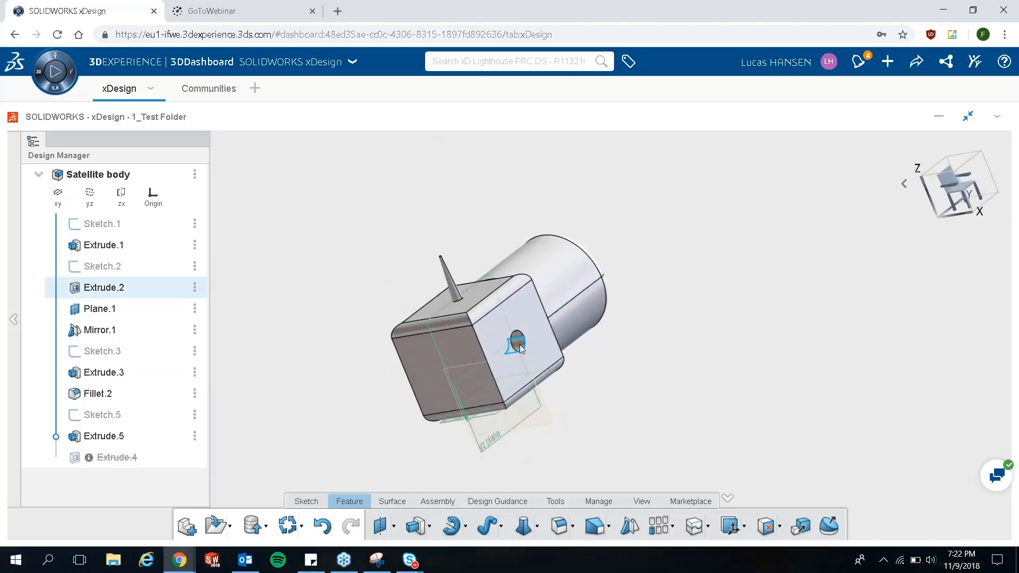
# - Save a copy of the model under the name Satellite body in the _Test Folder collaborative space
pyautogui.click(627, 308)
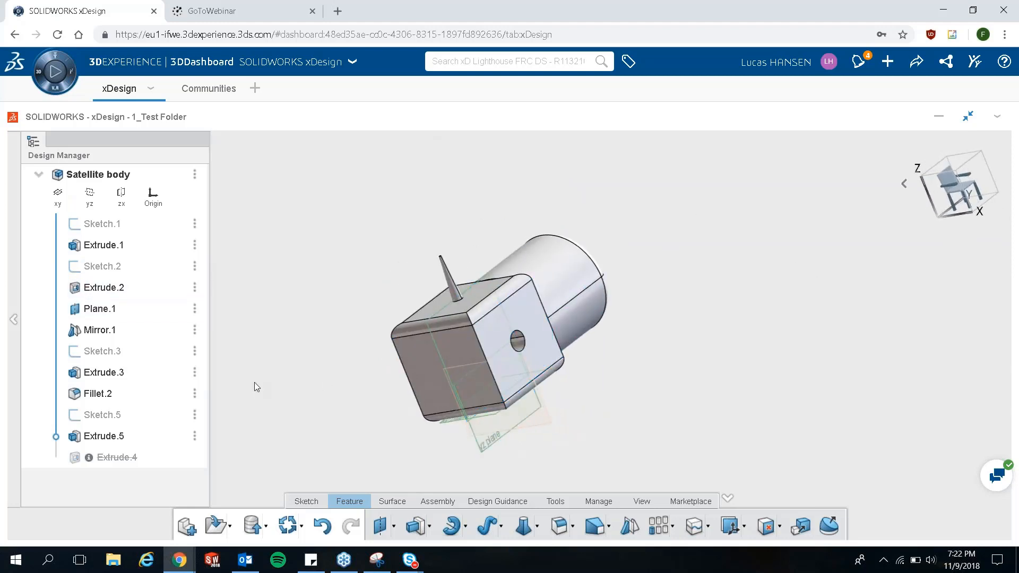
pyautogui.click(270, 529)
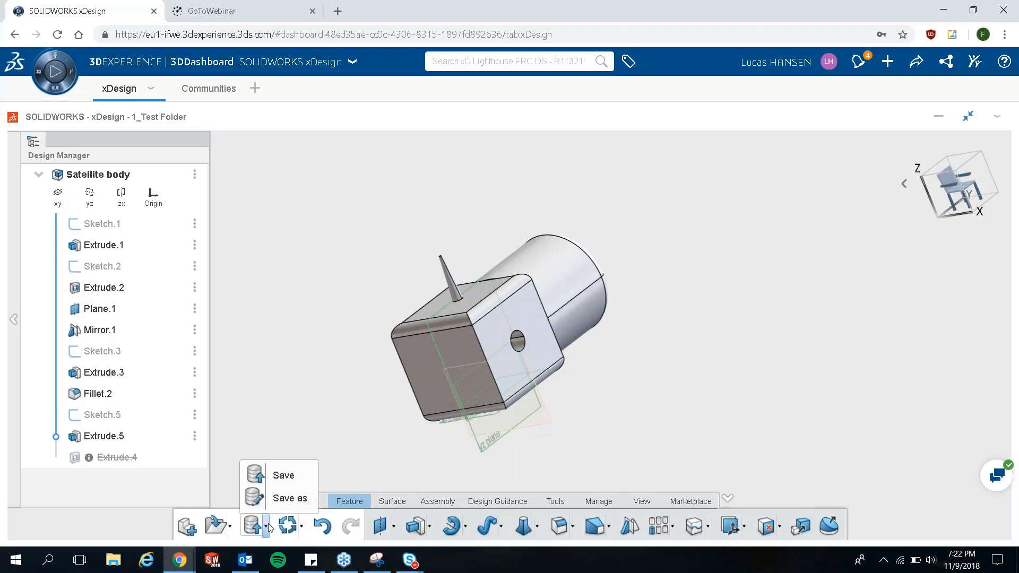
pyautogui.click(282, 500)
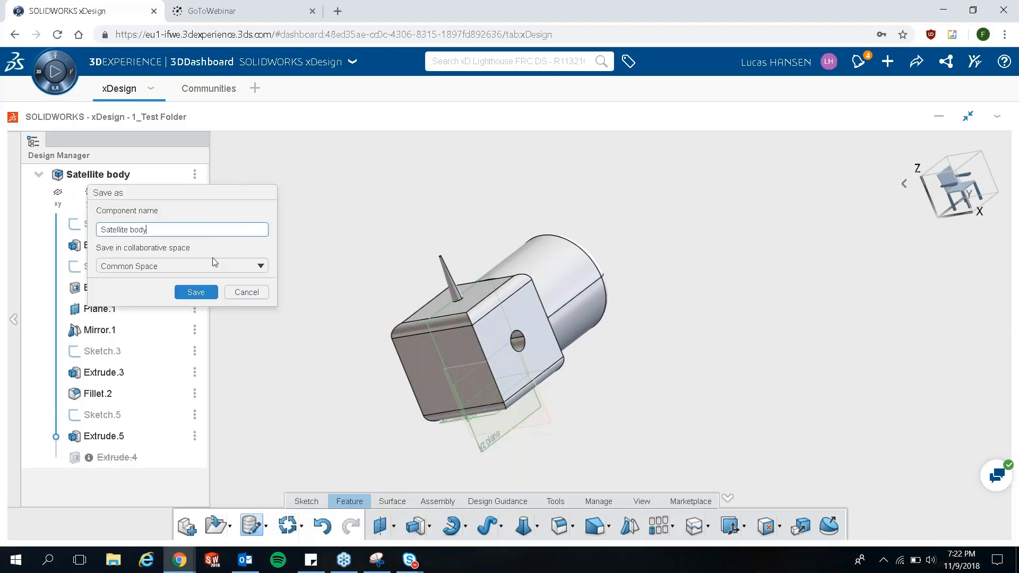
pyautogui.click(214, 264)
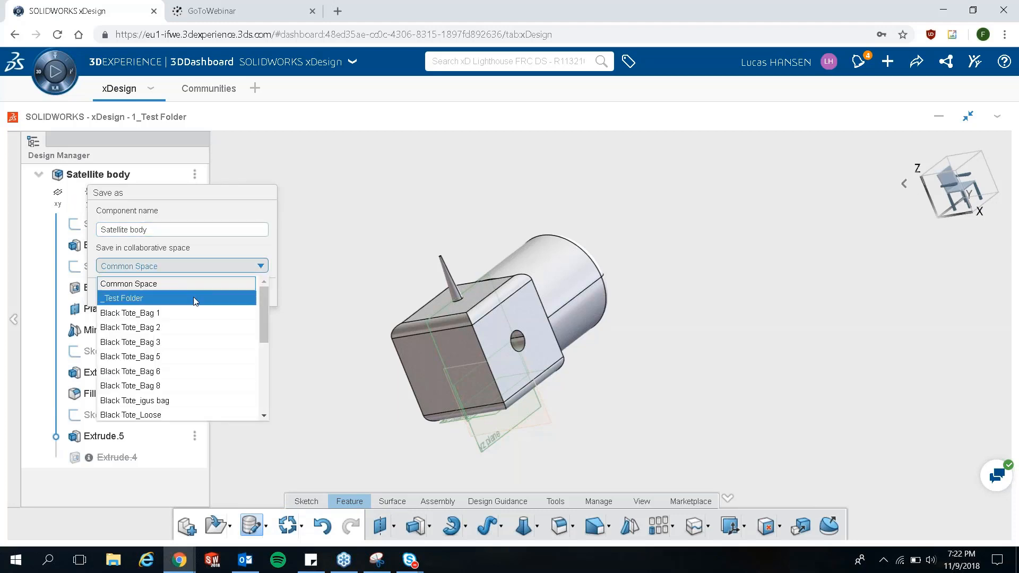
pyautogui.click(195, 299)
pyautogui.click(203, 295)
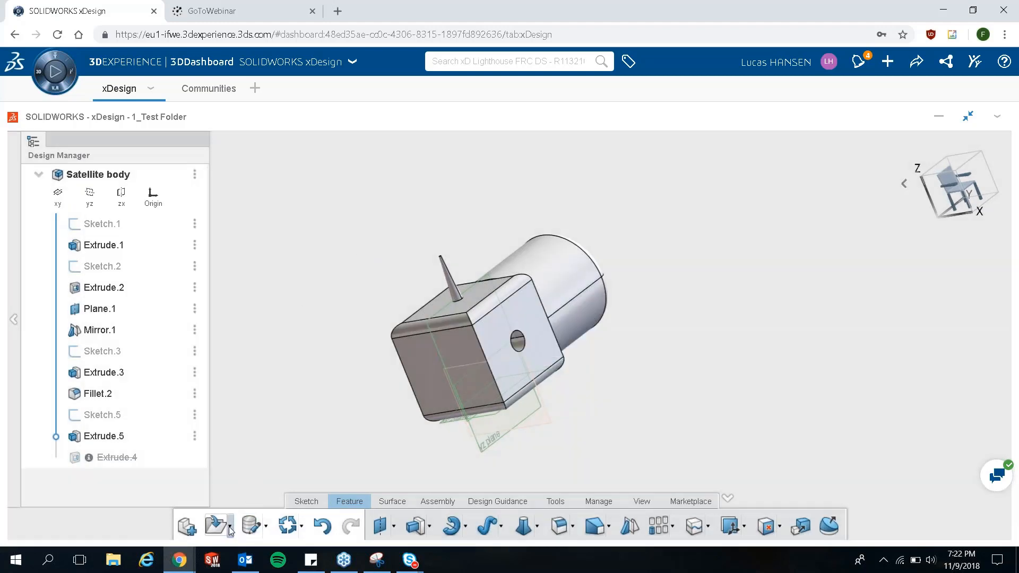
# - Create a new component in the Common Space collaborative space
pyautogui.click(228, 526)
pyautogui.click(246, 497)
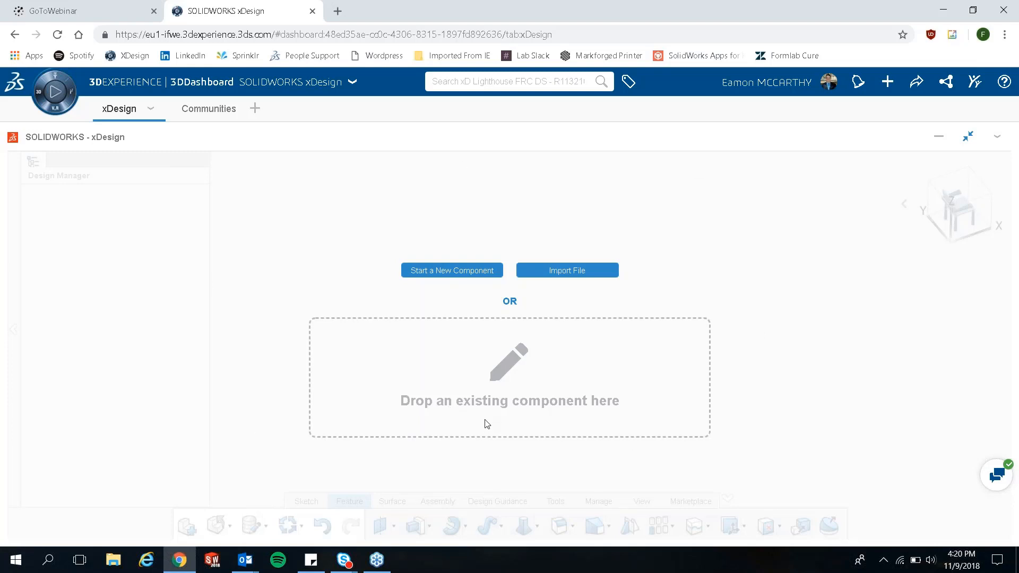
pyautogui.click(485, 271)
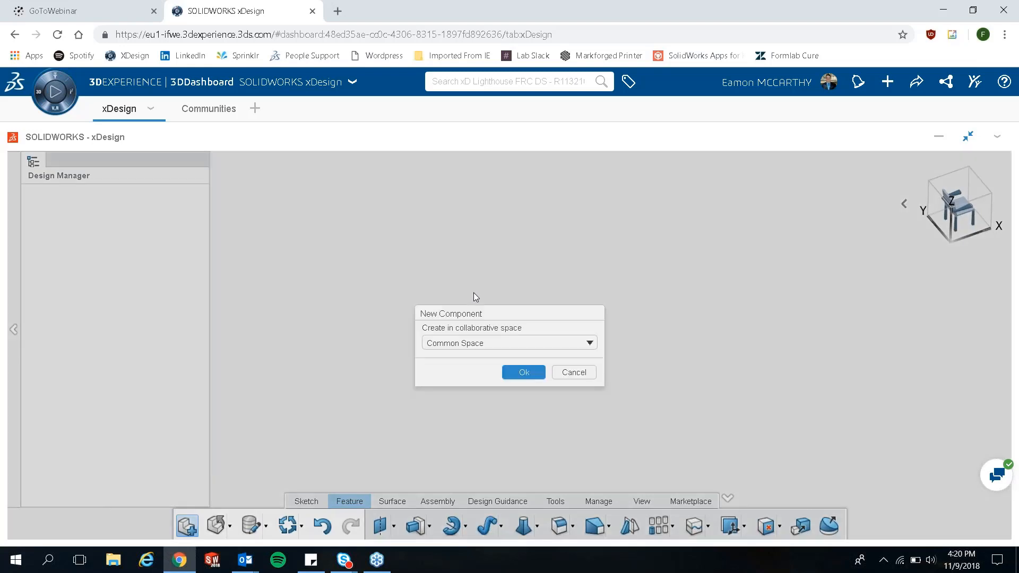
pyautogui.click(528, 375)
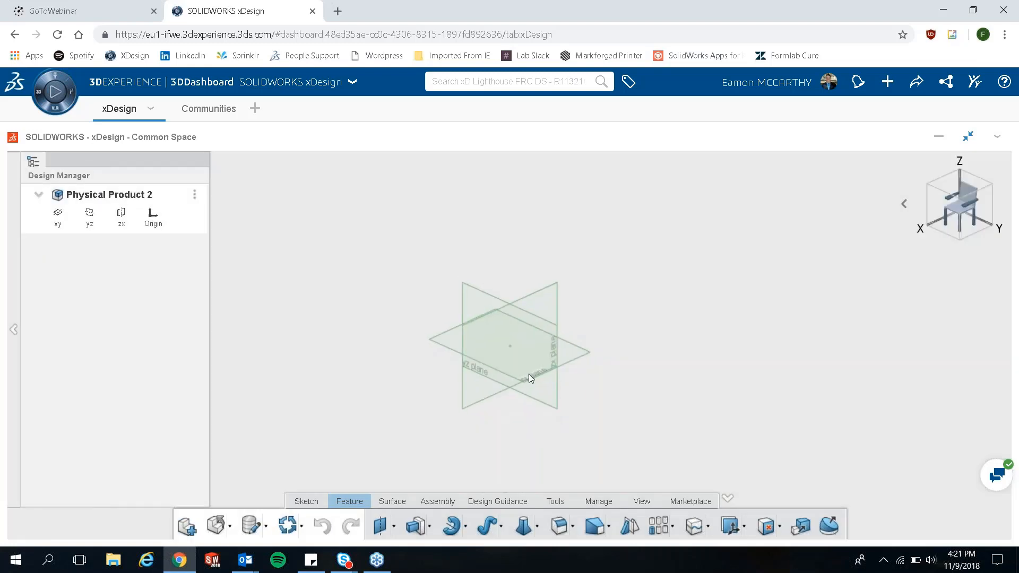
# - Start a sketch on the xy plane and draw a wide rectangle about 85 mm high with its lower-left corner at the origin
pyautogui.click(464, 343)
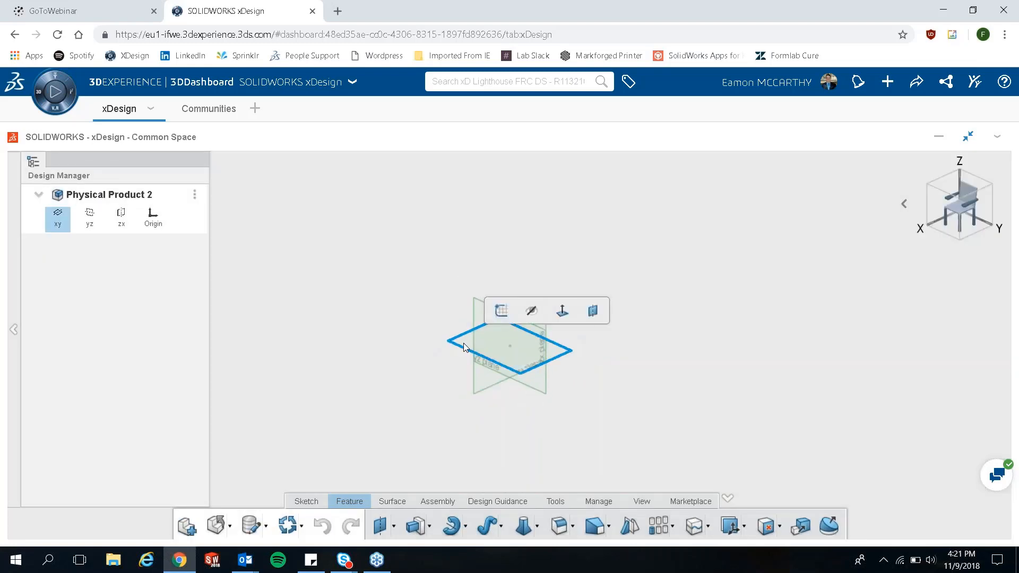
pyautogui.click(502, 312)
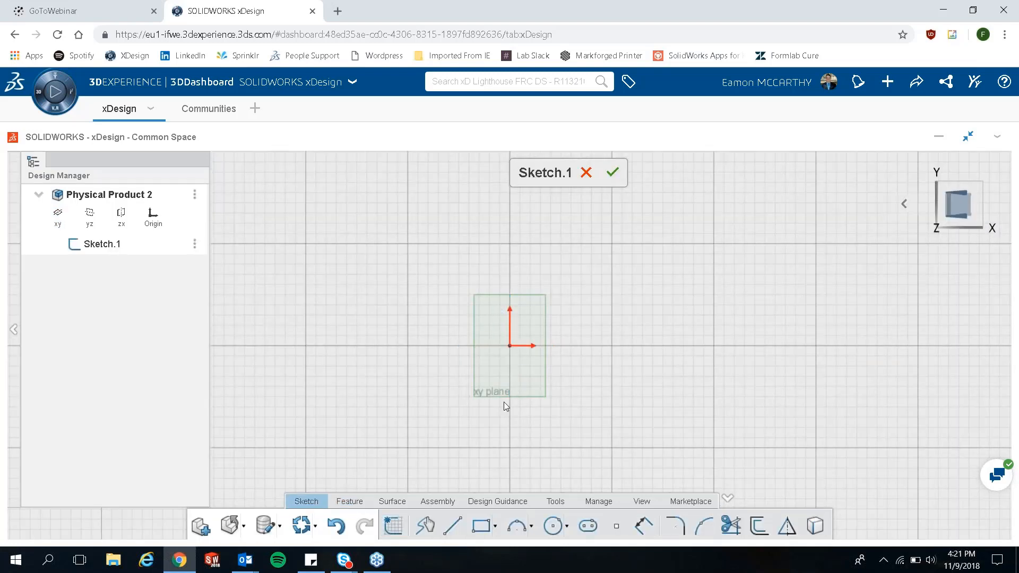
pyautogui.click(483, 532)
pyautogui.click(509, 346)
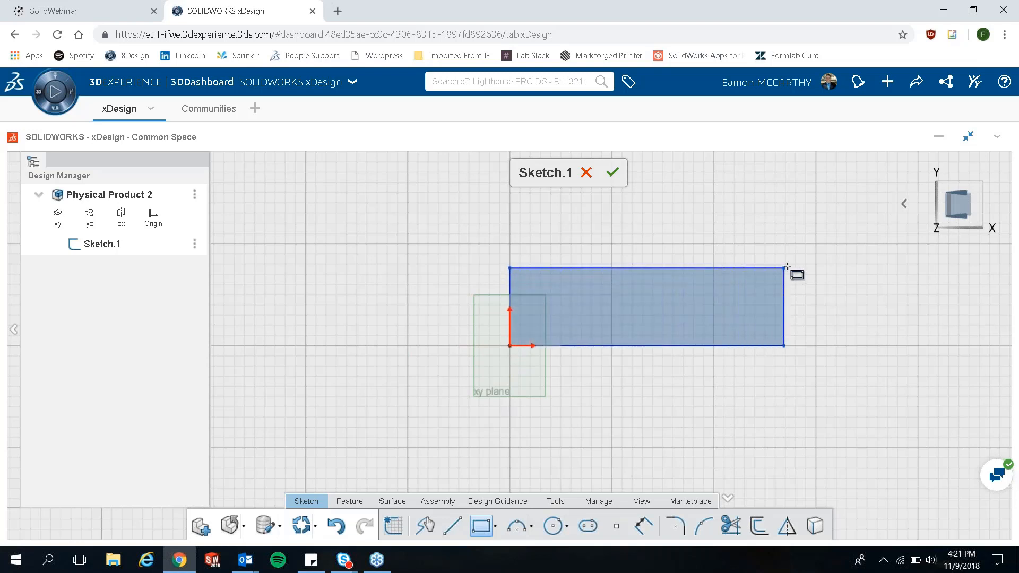
pyautogui.click(816, 259)
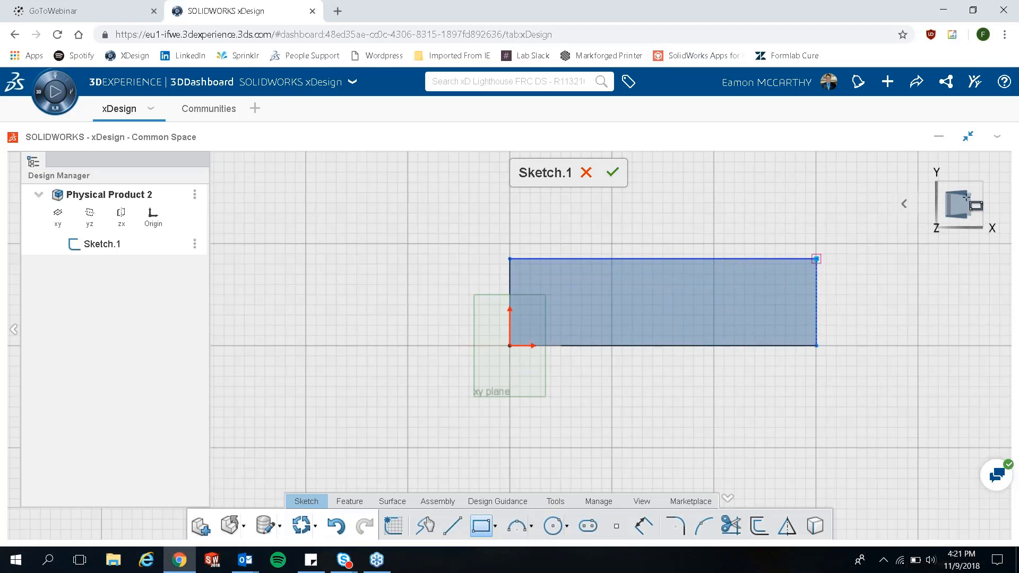
# - Dimension the rectangle's left edge and set the height to 100 mm
pyautogui.click(644, 525)
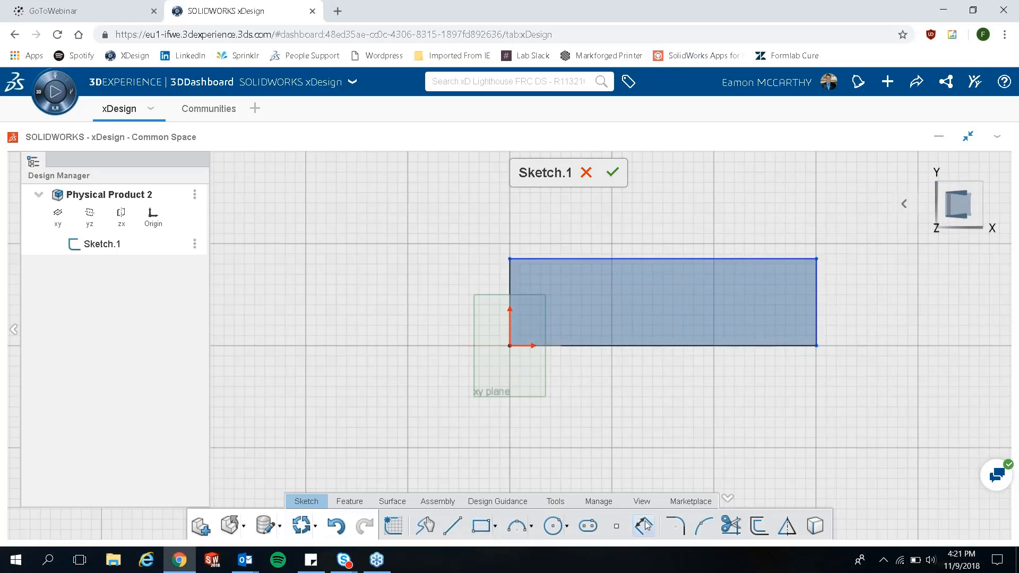
pyautogui.click(510, 291)
pyautogui.click(392, 298)
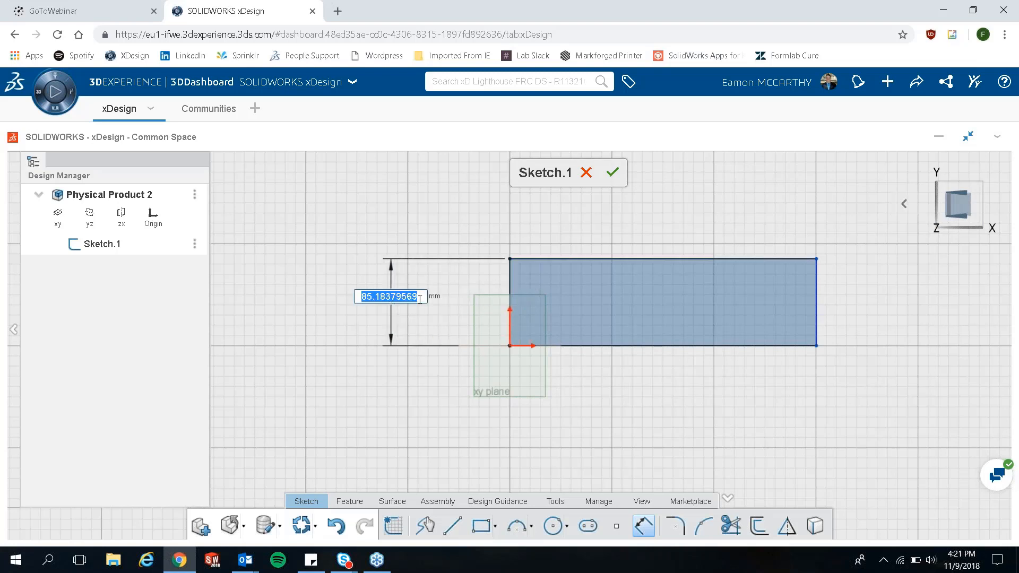
pyautogui.write('100')
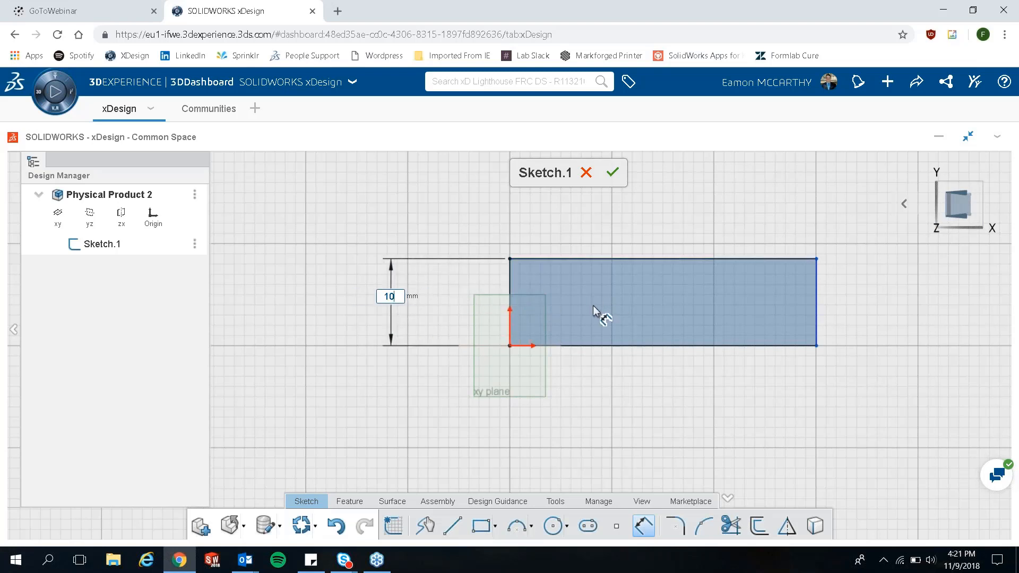
pyautogui.press('Return')
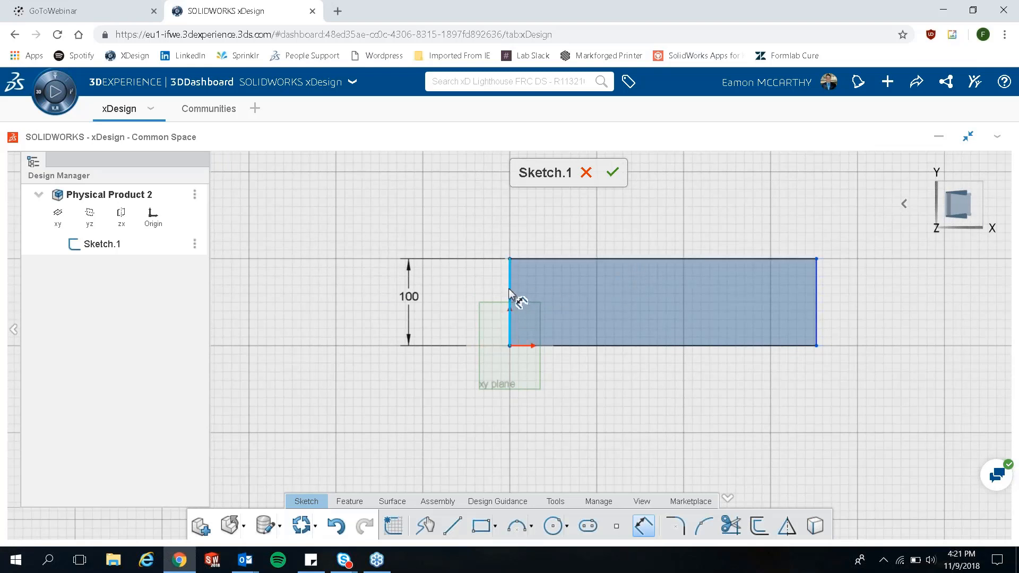
# - Dimension the distance between the rectangle's left and right edges and set the width to 350 mm
pyautogui.click(818, 304)
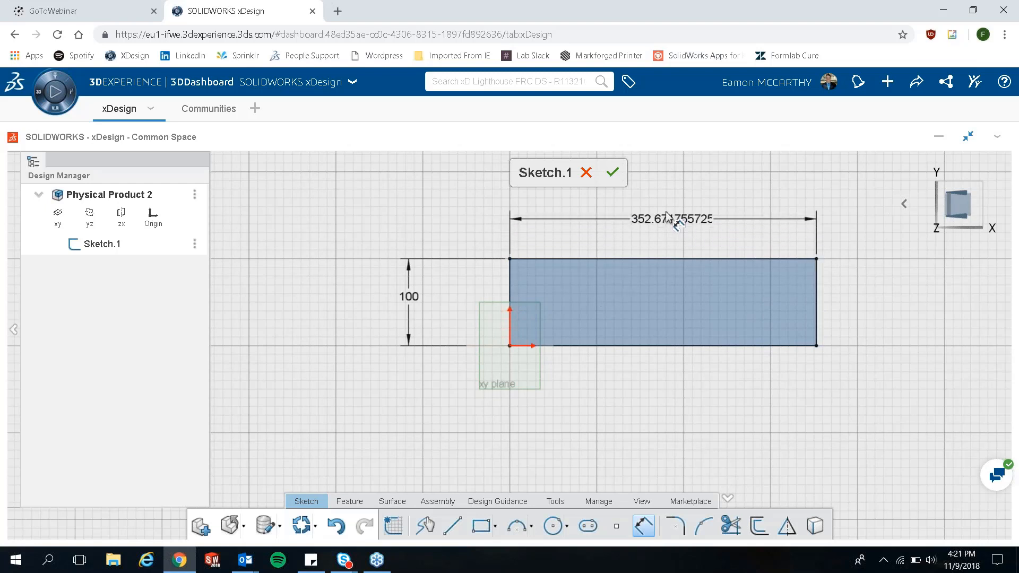
pyautogui.click(667, 213)
pyautogui.write('3')
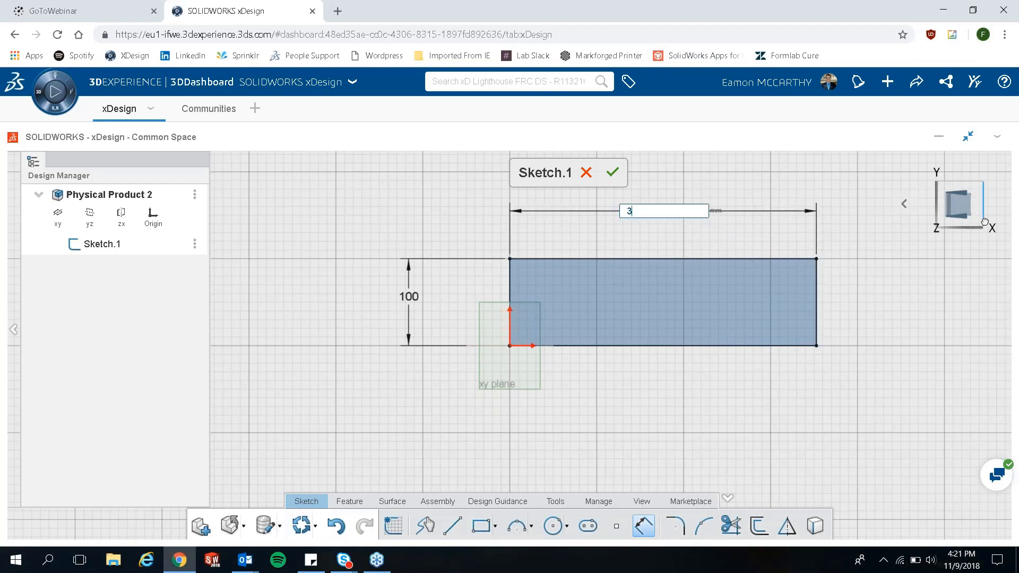
pyautogui.write('50')
pyautogui.press('Return')
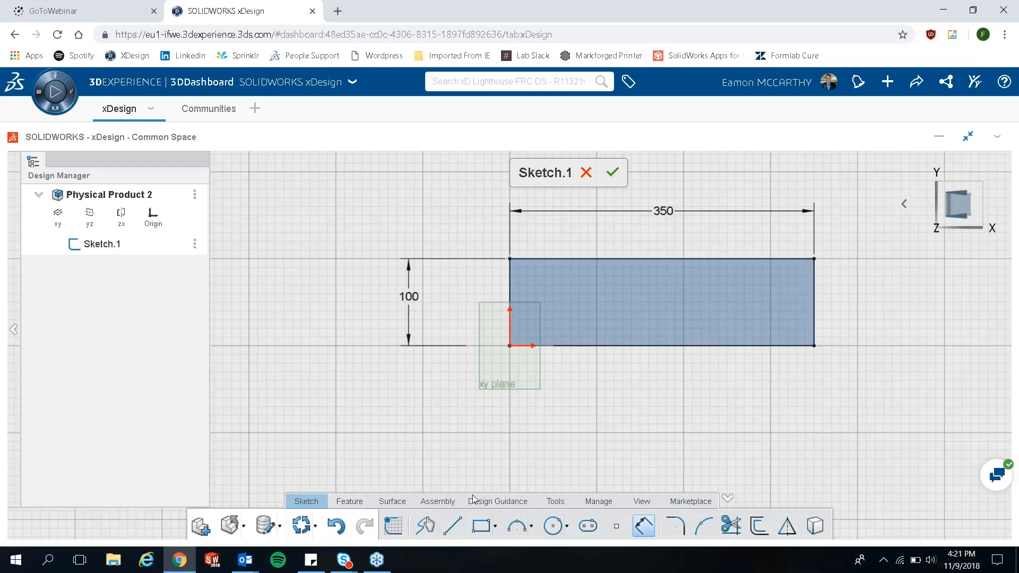
# - Draw a slanted line across each of the rectangle's two right corners, joining the long edges to the right edge
pyautogui.click(458, 531)
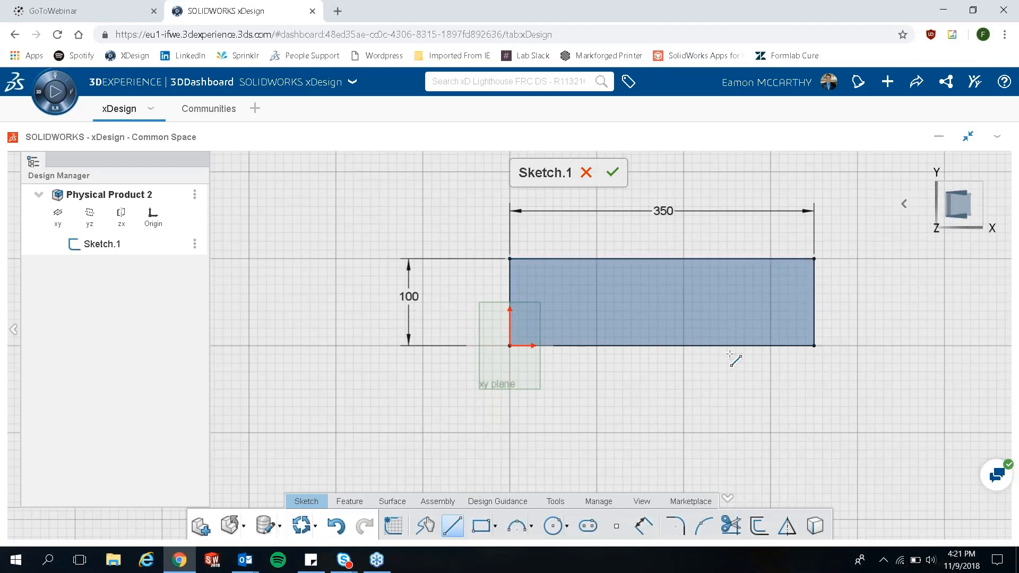
pyautogui.click(747, 346)
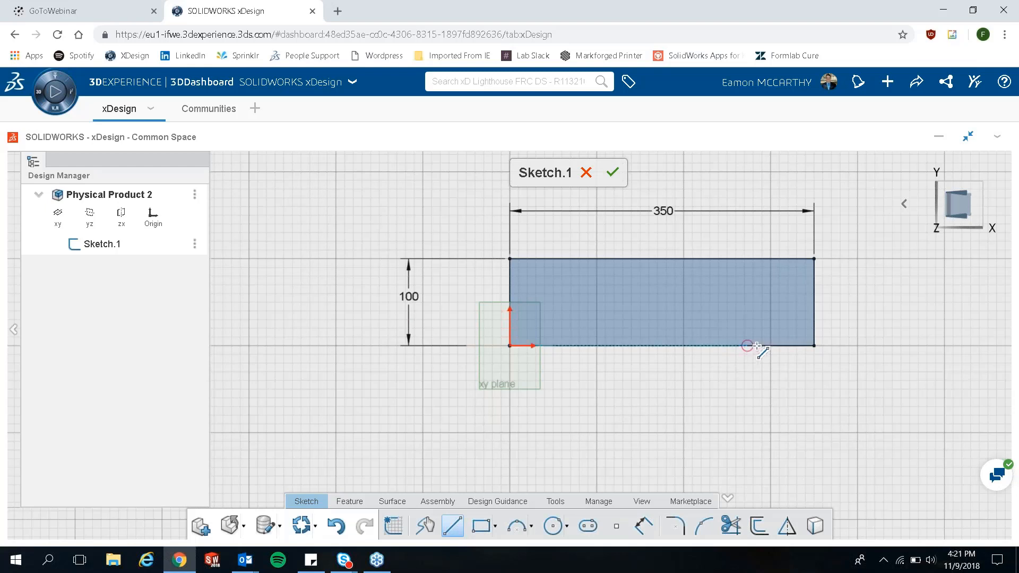
pyautogui.click(815, 320)
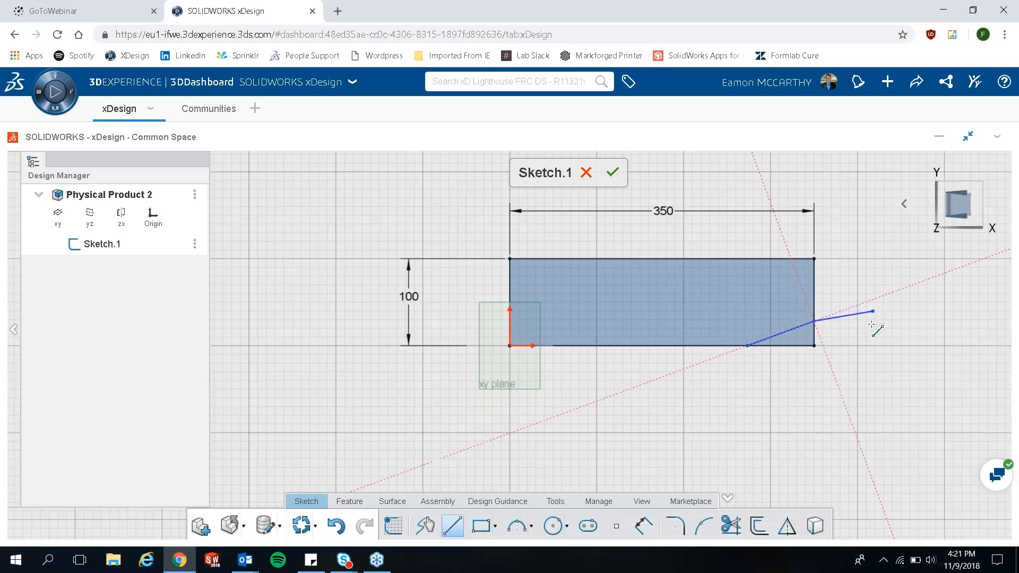
pyautogui.press('Escape')
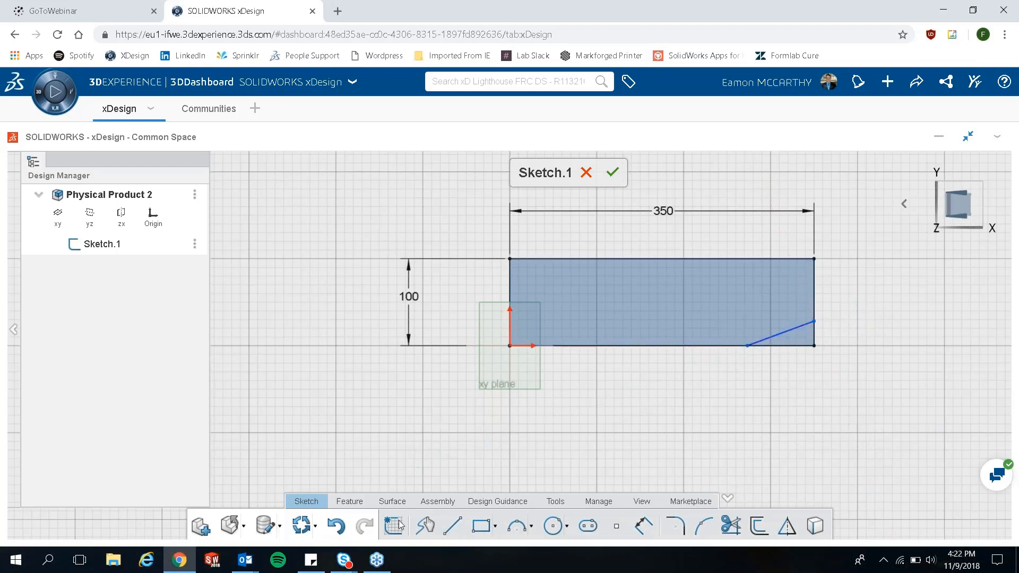
pyautogui.click(452, 526)
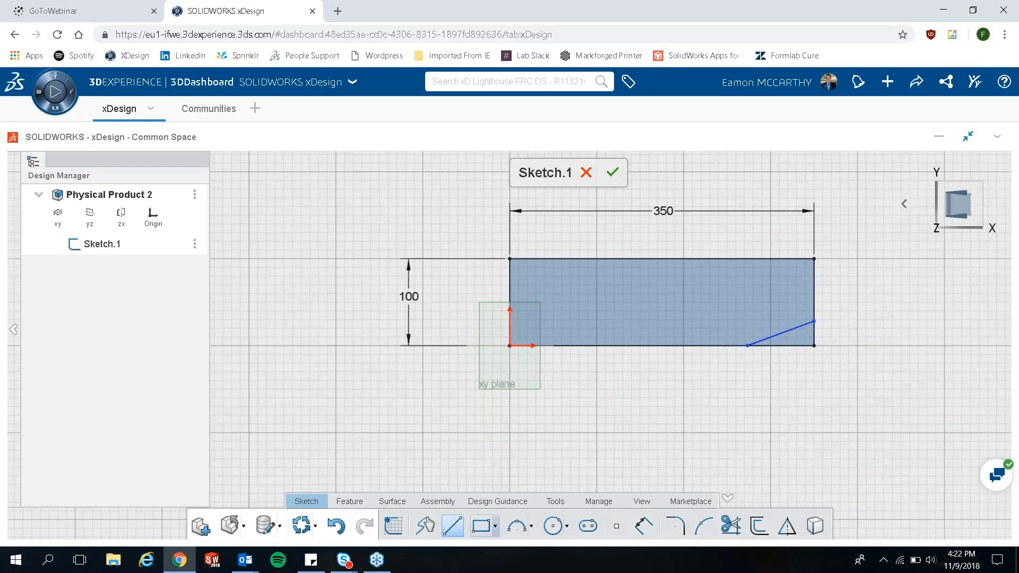
pyautogui.click(816, 288)
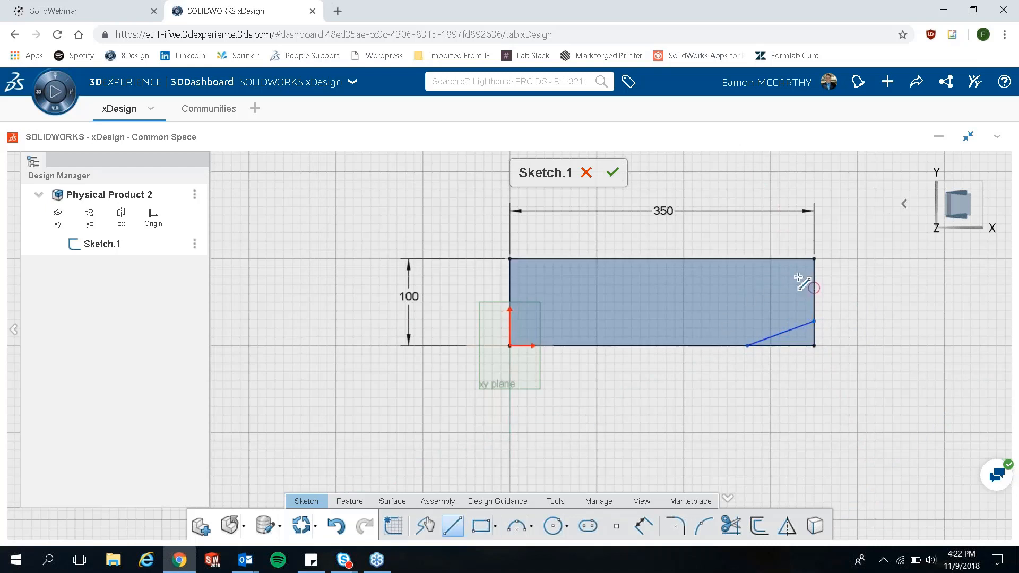
pyautogui.click(763, 259)
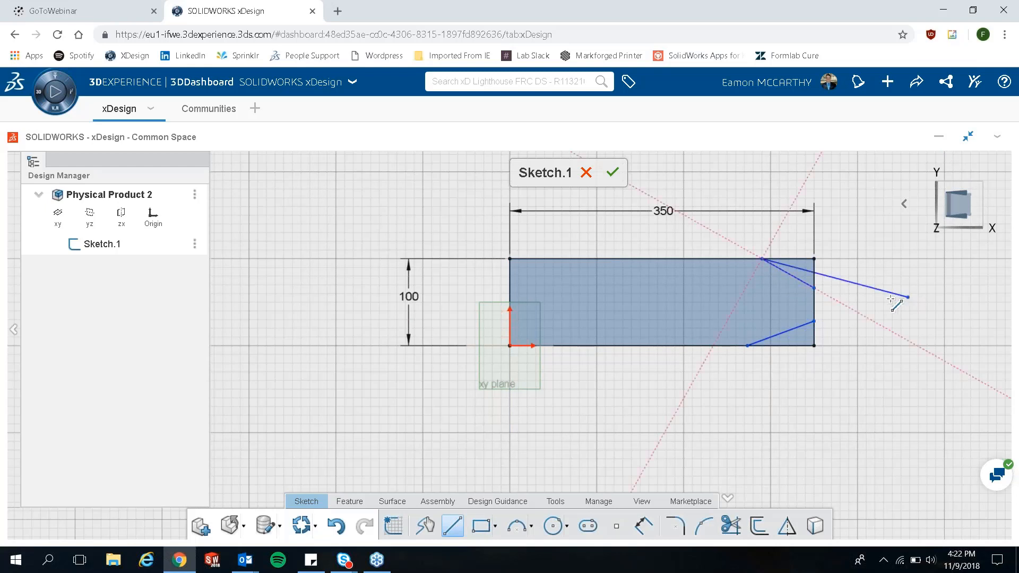
pyautogui.press('Escape')
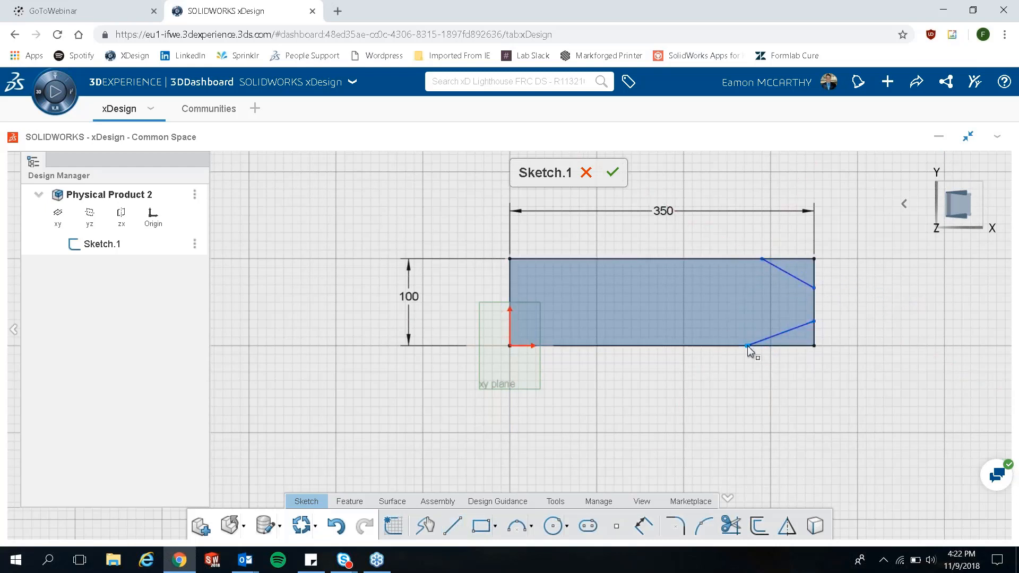
# - Apply a vertical constraint between the slanted lines' endpoints on the rectangle's bottom and top edges so that they align
pyautogui.scroll(3, 748, 350)
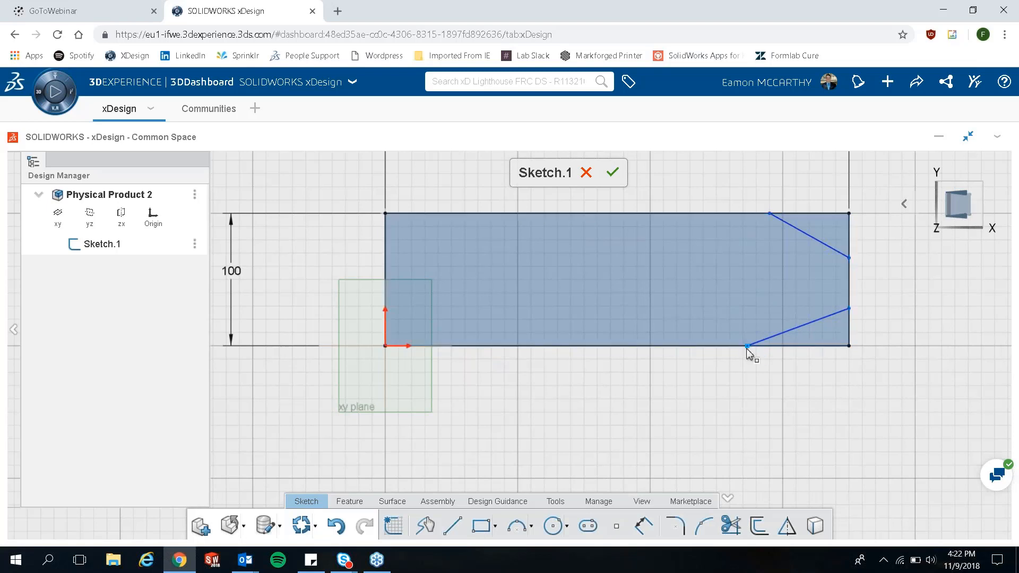
pyautogui.click(748, 347)
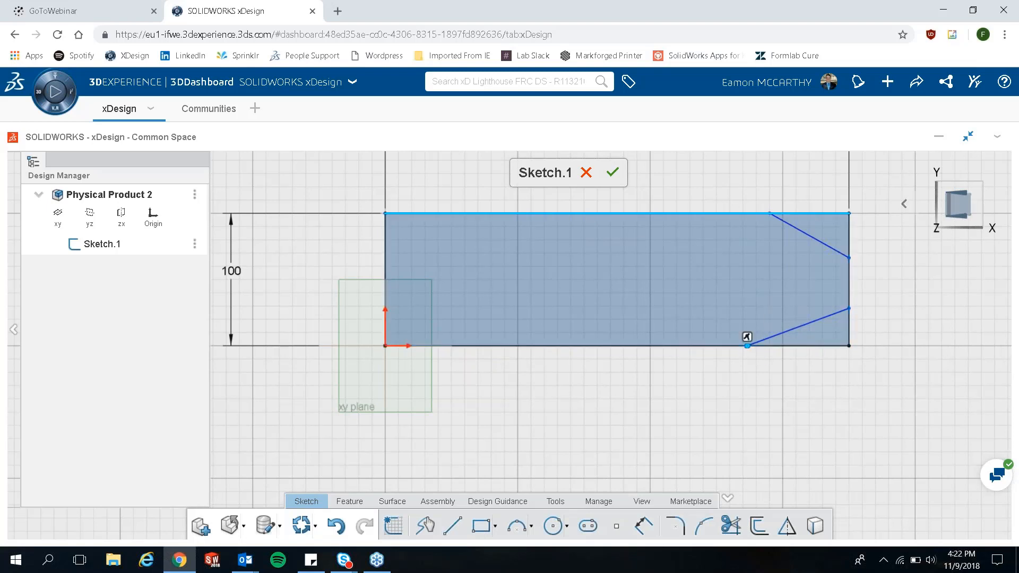
pyautogui.click(770, 213)
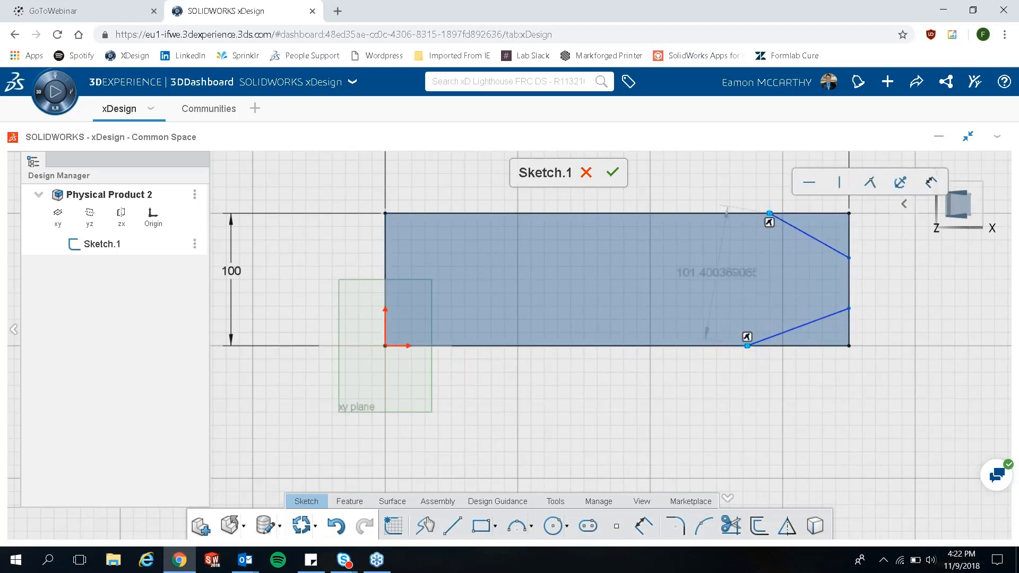
pyautogui.click(839, 190)
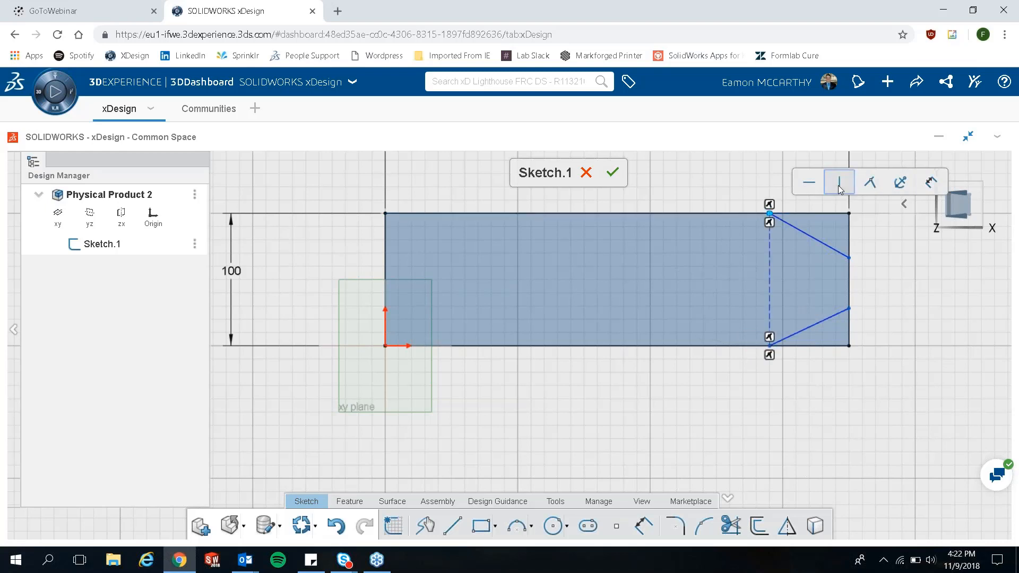
pyautogui.click(795, 182)
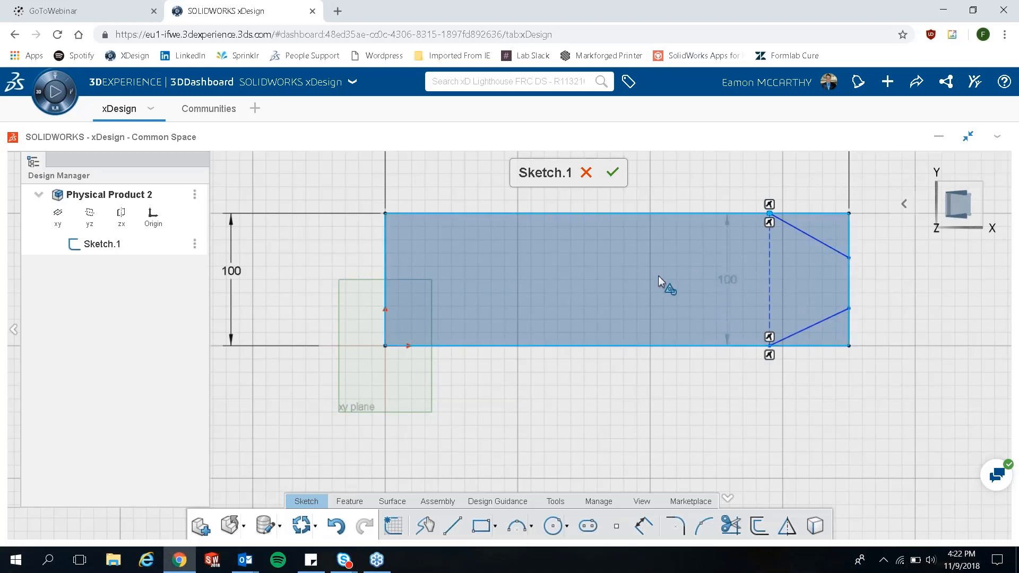
# - Draw a horizontal line from the midpoint of the rectangle's left edge to the midpoint of its right edge and convert it to construction geometry
pyautogui.click(457, 525)
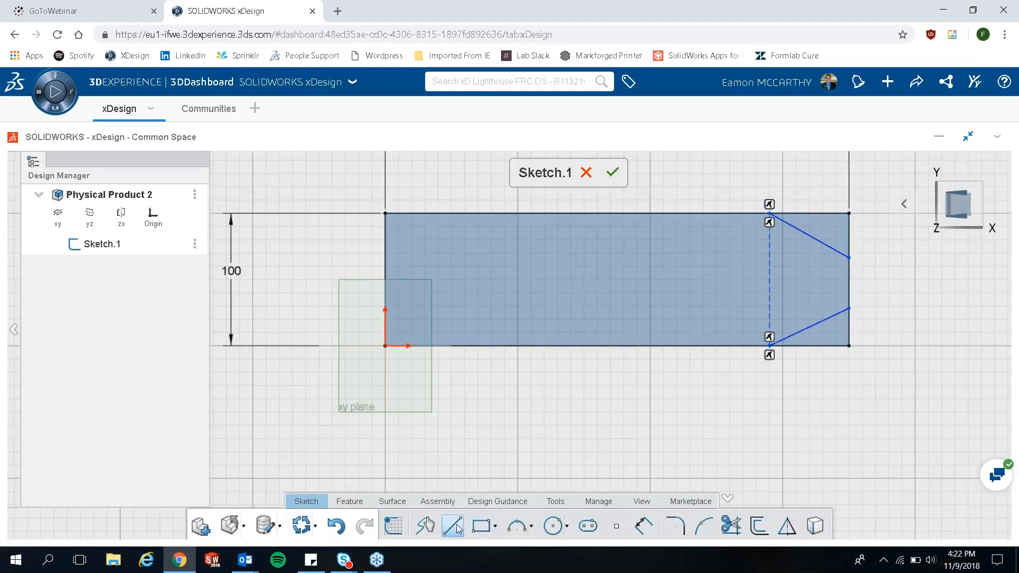
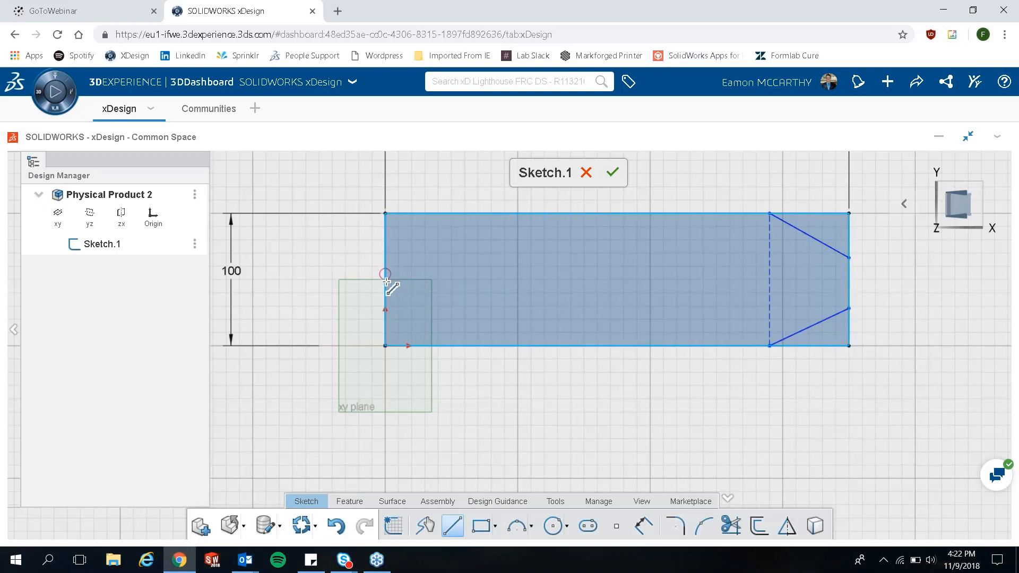
pyautogui.click(387, 283)
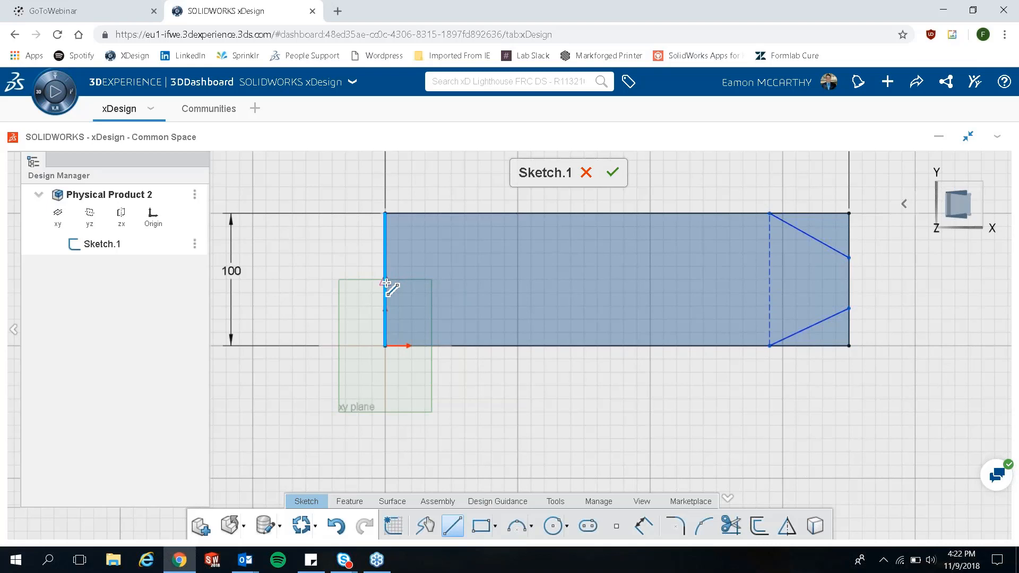
pyautogui.click(386, 279)
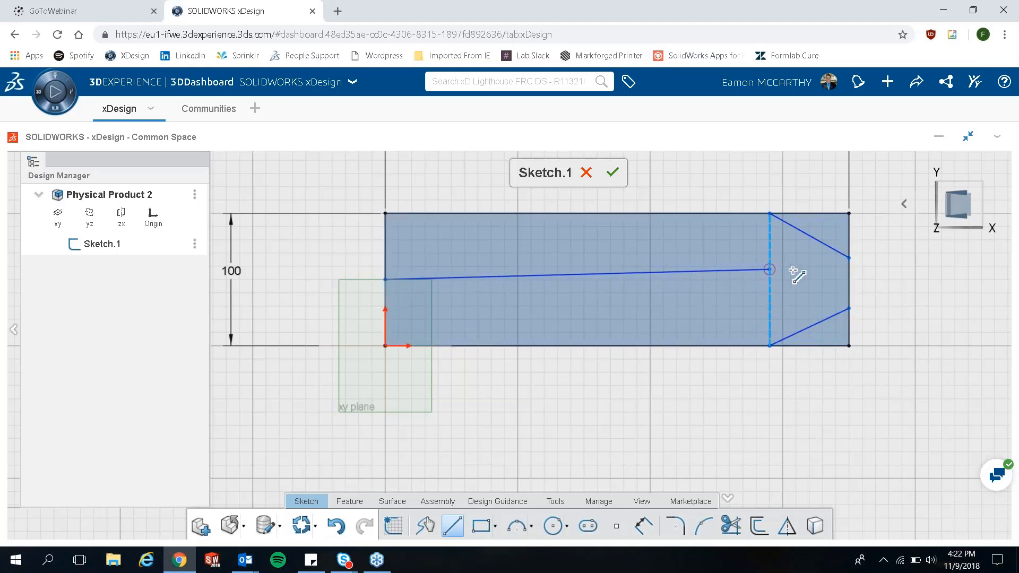
pyautogui.click(849, 281)
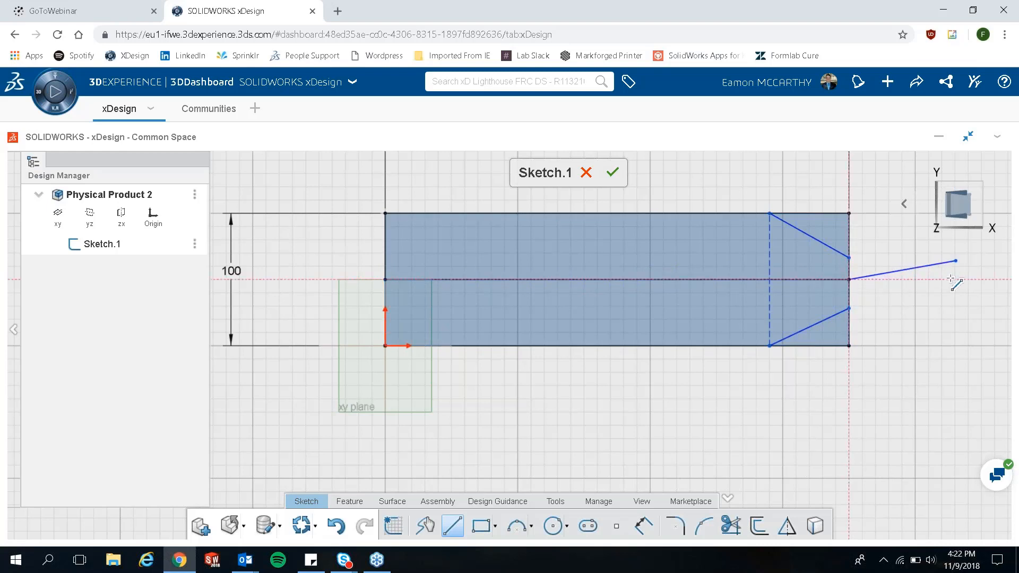
pyautogui.press('Escape')
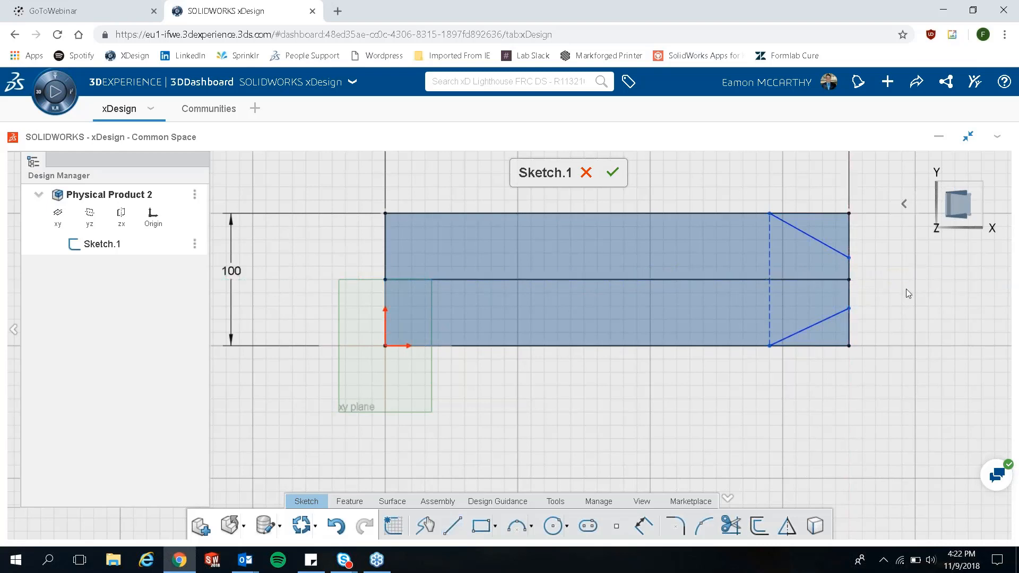
pyautogui.click(609, 283)
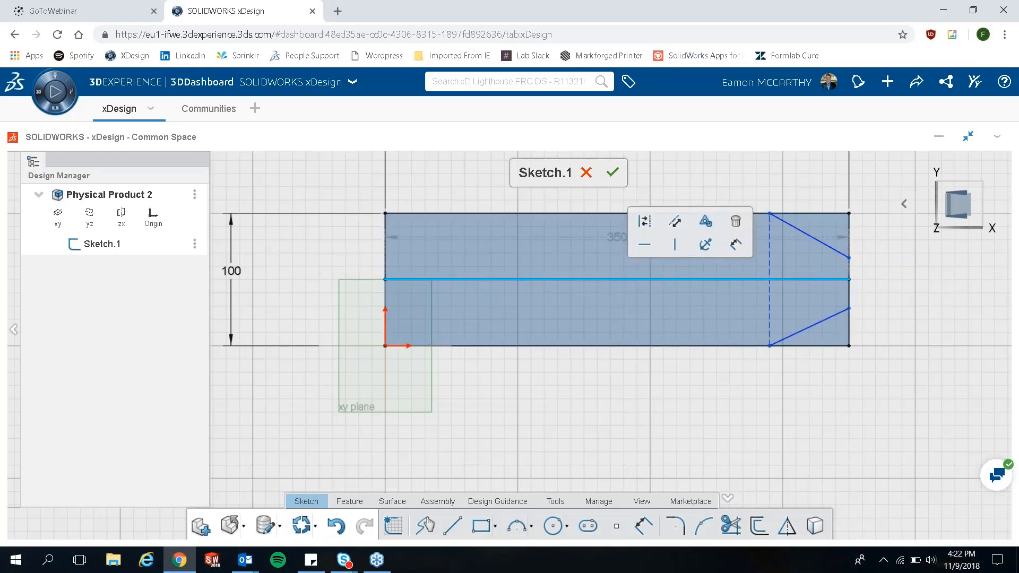
pyautogui.click(649, 226)
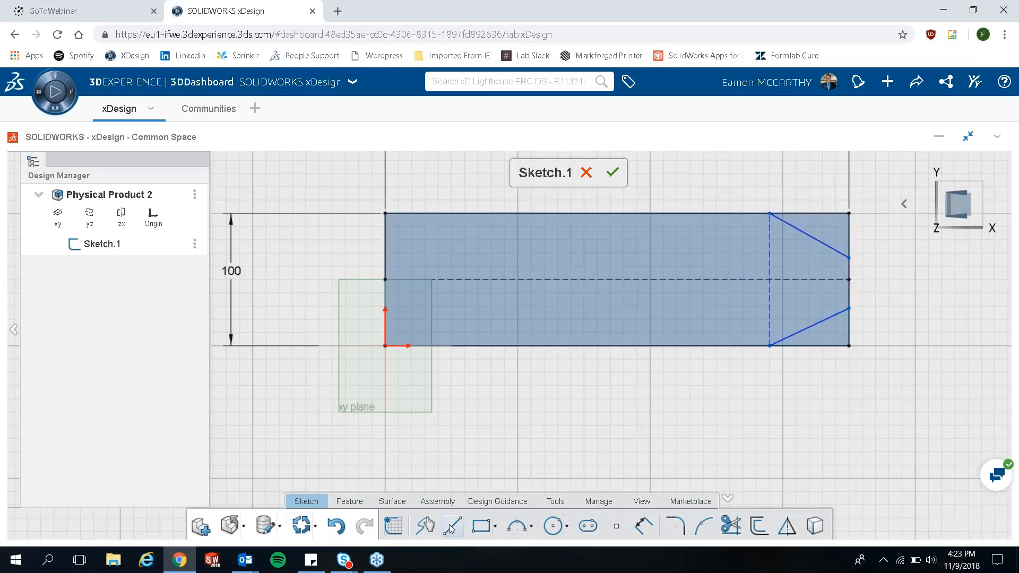
# - Trim away the rectangle's two right corners outside the slanted lines
pyautogui.click(730, 528)
pyautogui.moveTo(827, 198); pyautogui.dragTo(873, 234)
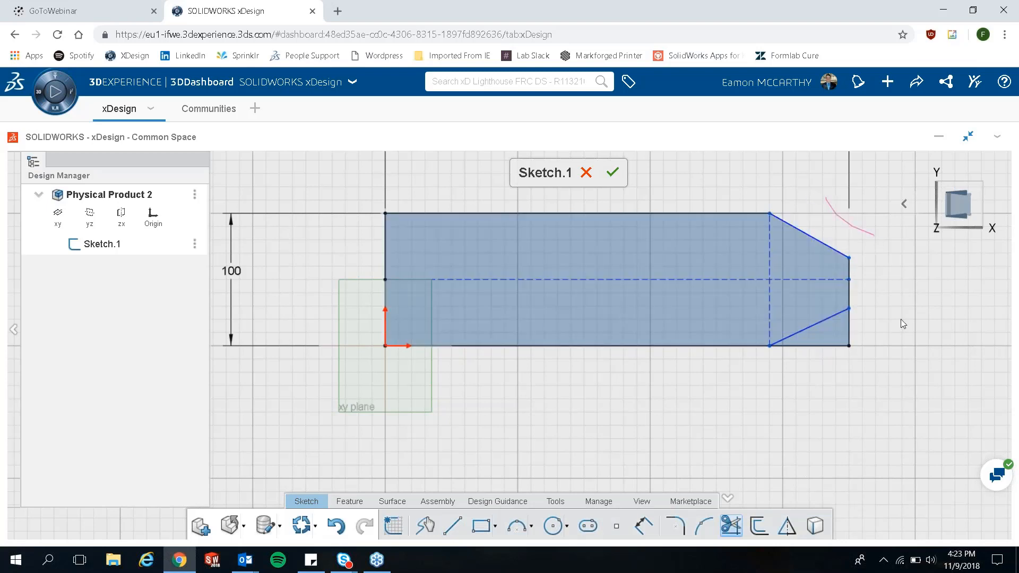
pyautogui.moveTo(858, 326)
pyautogui.mouseDown()
pyautogui.moveTo(812, 352)
pyautogui.moveTo(800, 374)
pyautogui.mouseUp()
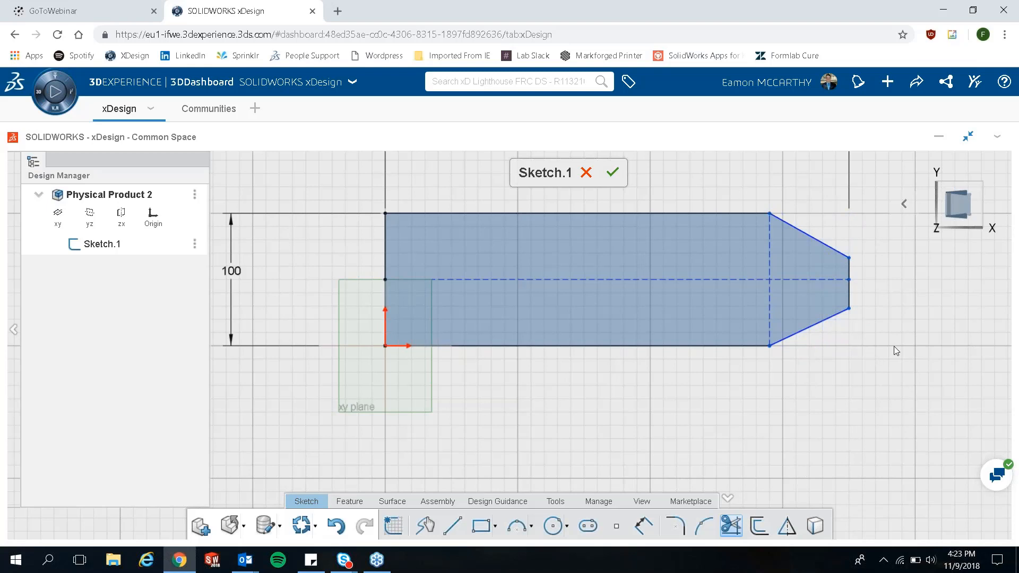
pyautogui.press('Escape')
# - Dimension the distance from the construction centreline's right end to the upper slanted line's end and set it to 25 mm
pyautogui.moveTo(848, 258); pyautogui.dragTo(853, 251)
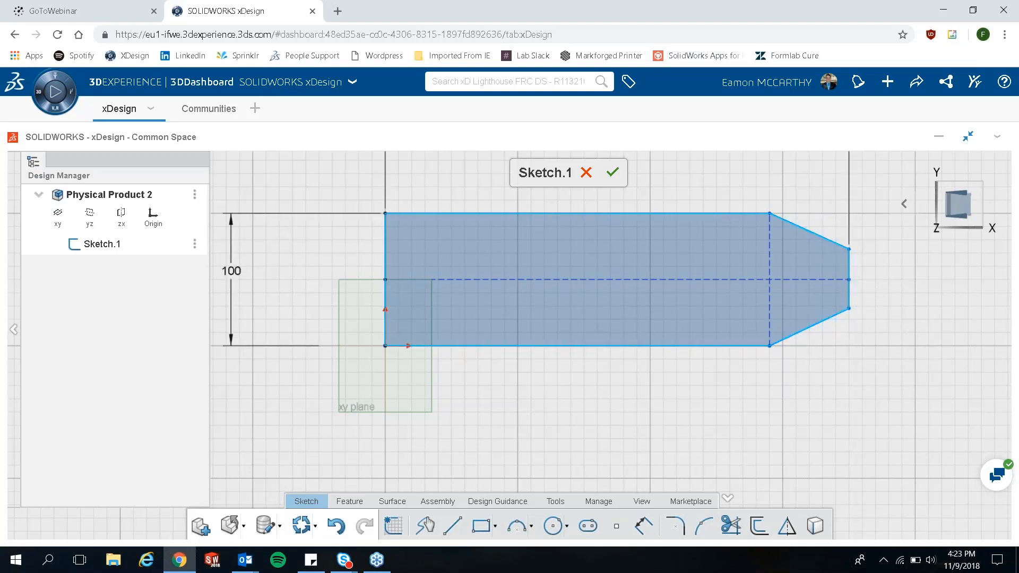
pyautogui.click(644, 527)
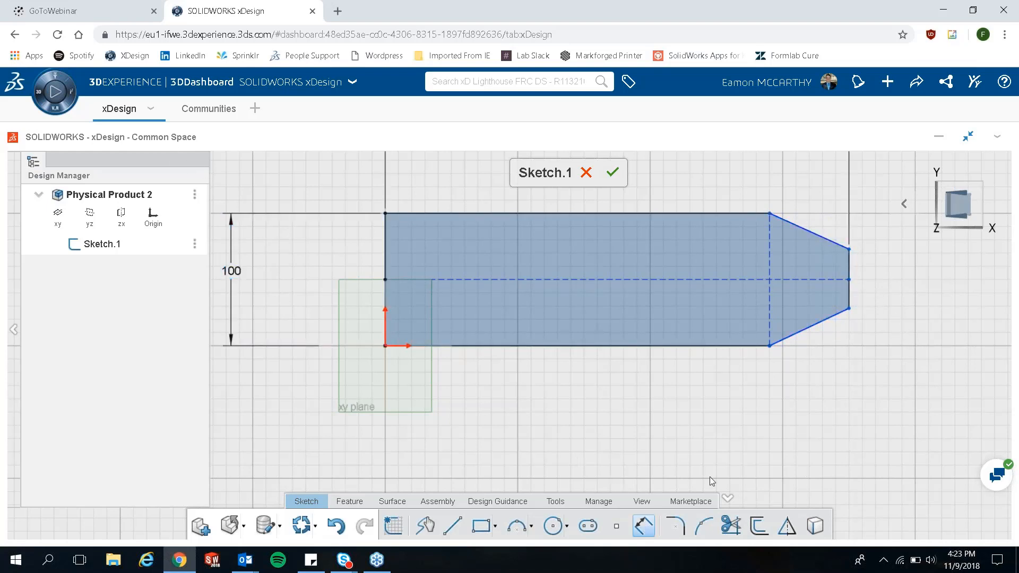
pyautogui.click(850, 280)
pyautogui.click(850, 249)
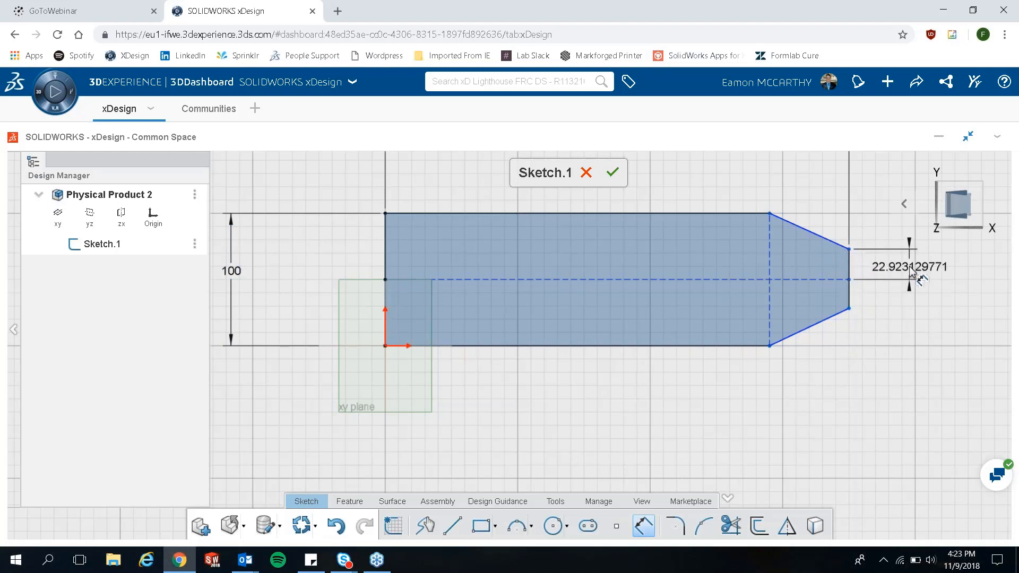
pyautogui.click(911, 275)
pyautogui.write('25')
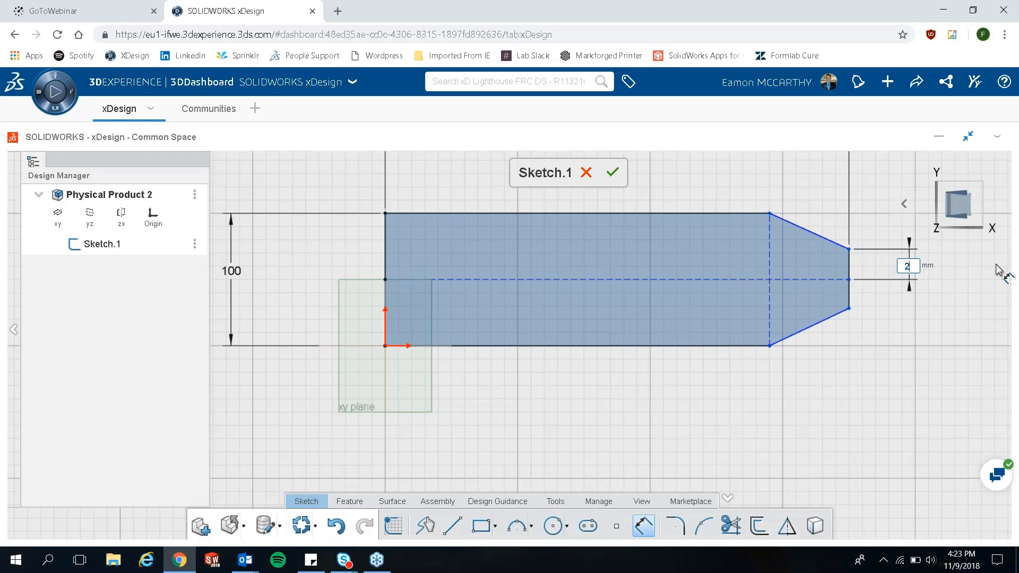
pyautogui.press('Return')
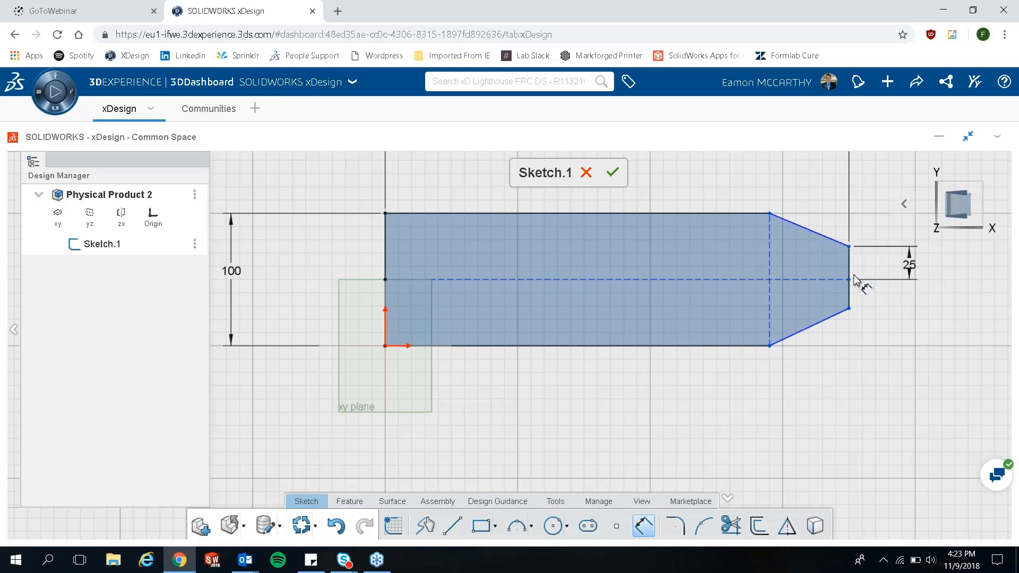
# - Dimension the distance between the right endpoints of the two slanted lines and set it to 50 mm
pyautogui.click(850, 247)
pyautogui.click(850, 308)
pyautogui.click(966, 281)
pyautogui.write('5')
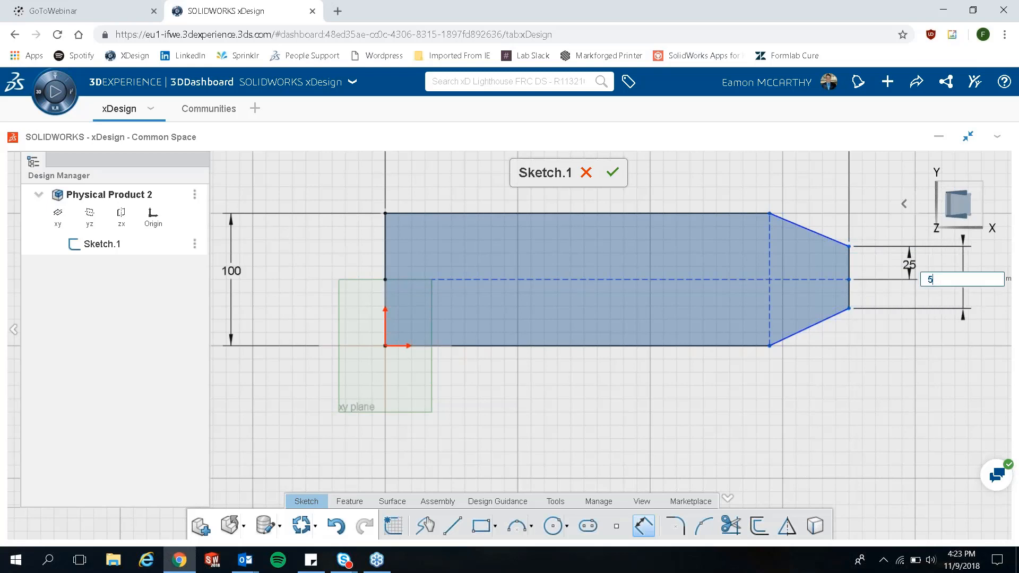
pyautogui.write('0')
pyautogui.press('Return')
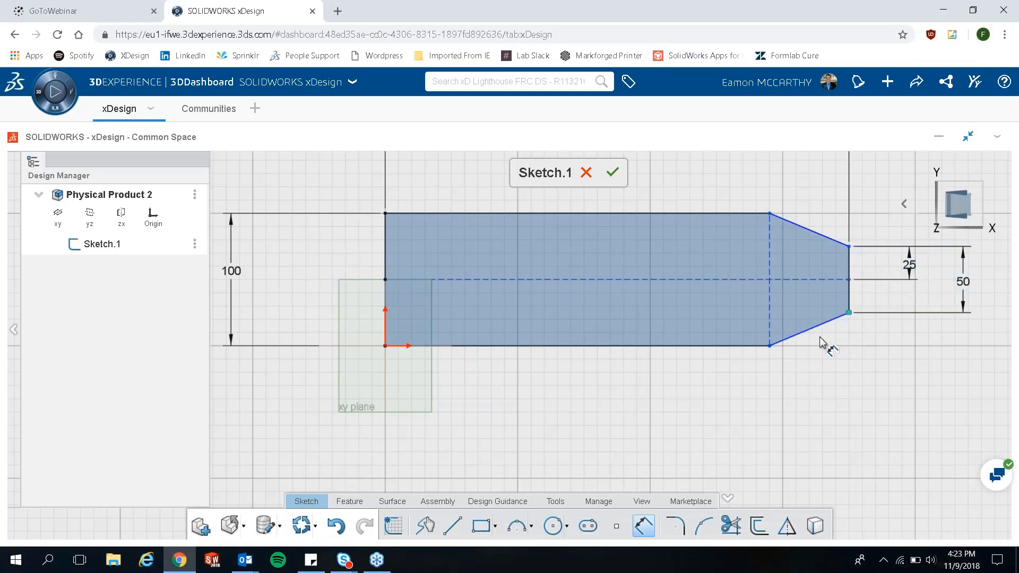
# - Dimension the lower slanted line's horizontal extent and set it to 75 mm
pyautogui.click(778, 345)
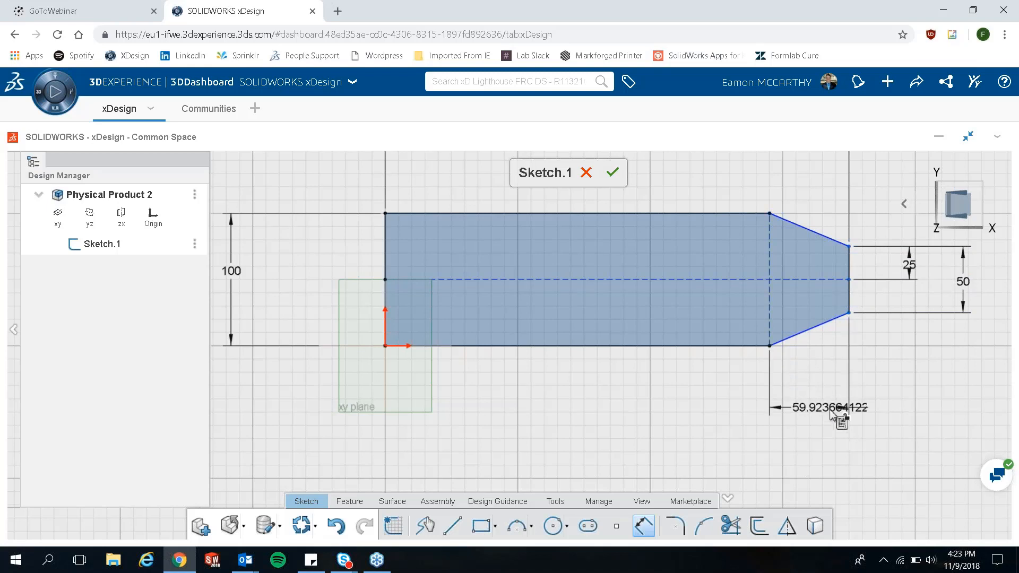
pyautogui.click(831, 415)
pyautogui.write('7')
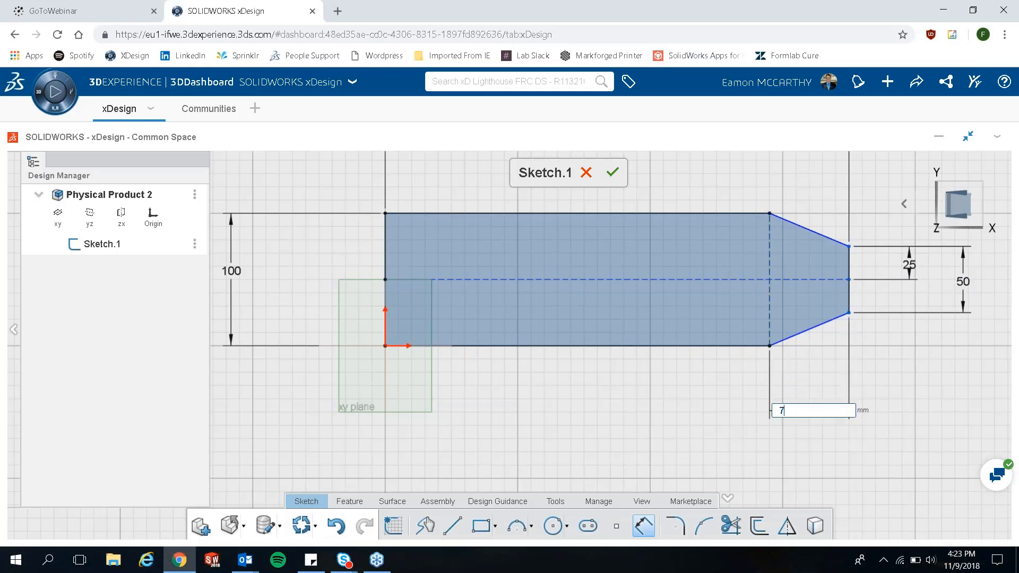
pyautogui.write('5')
pyautogui.press('Return')
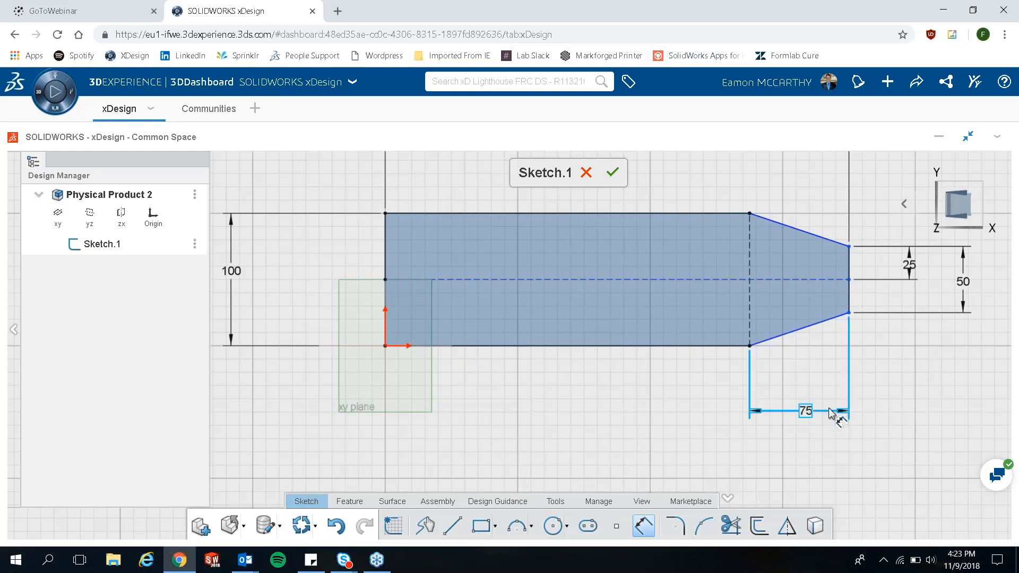
pyautogui.press('Escape')
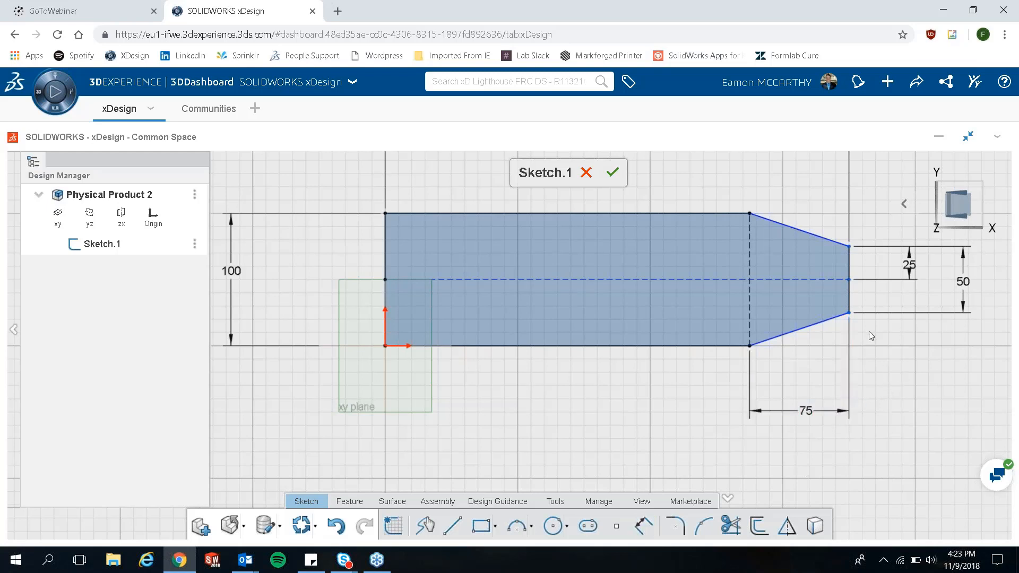
# - Move the upper slanted line to test its freedom, and apply a horizontal constraint to the construction centreline
pyautogui.scroll(-3, 876, 305)
pyautogui.scroll(2, 828, 255)
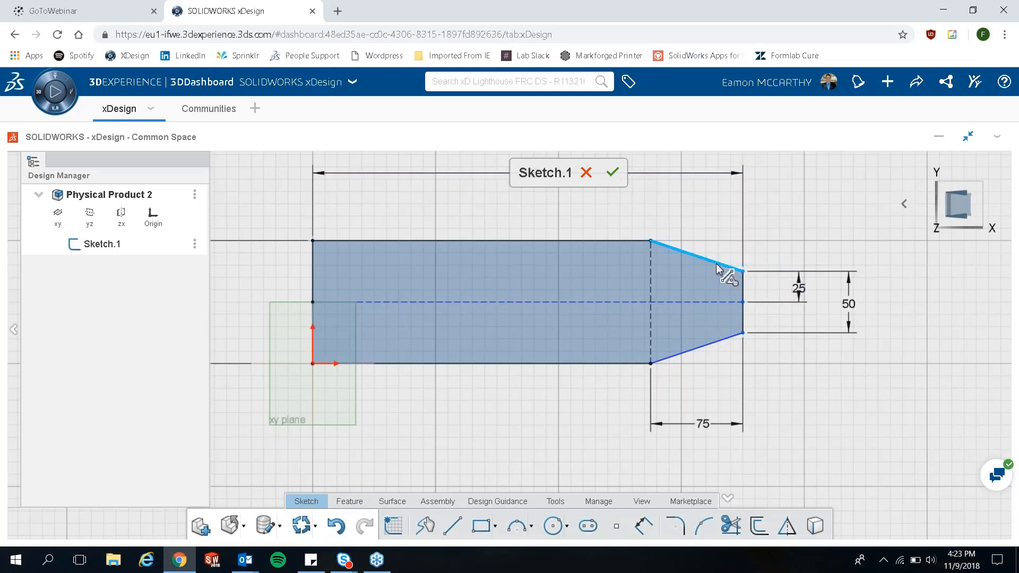
pyautogui.moveTo(715, 262); pyautogui.dragTo(729, 279)
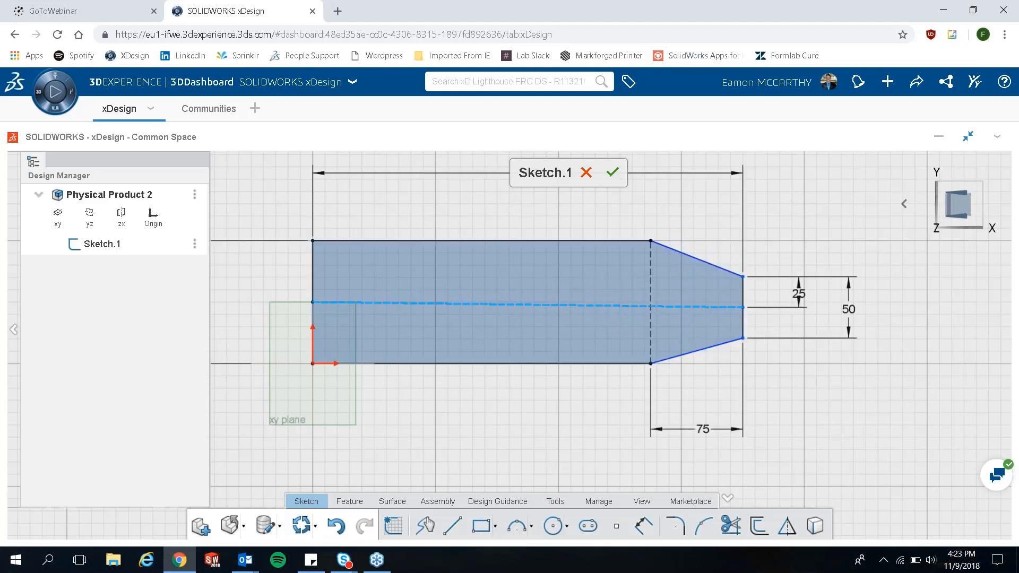
pyautogui.click(696, 258)
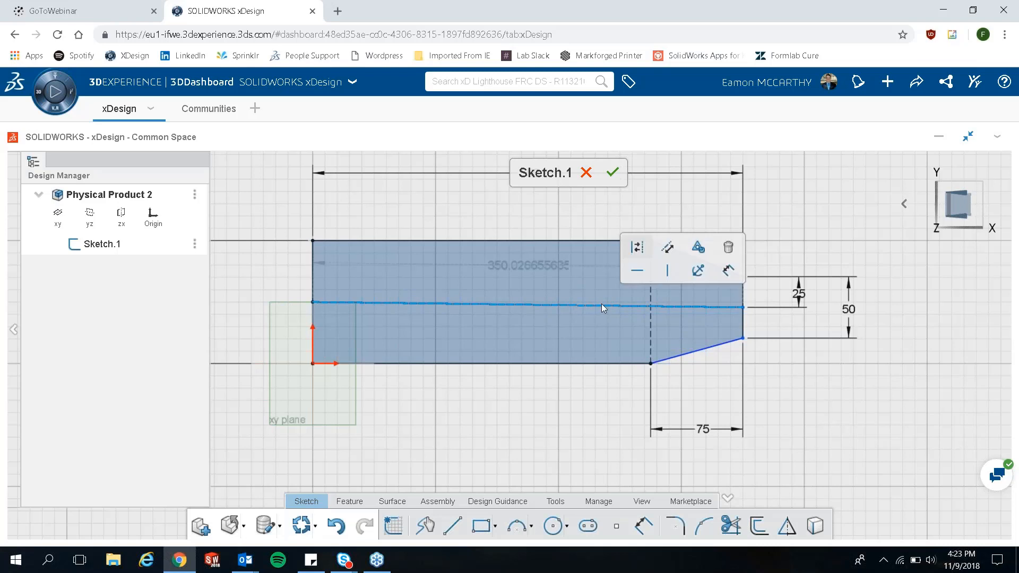
pyautogui.click(639, 273)
pyautogui.hotkey('ctrl', 'z')
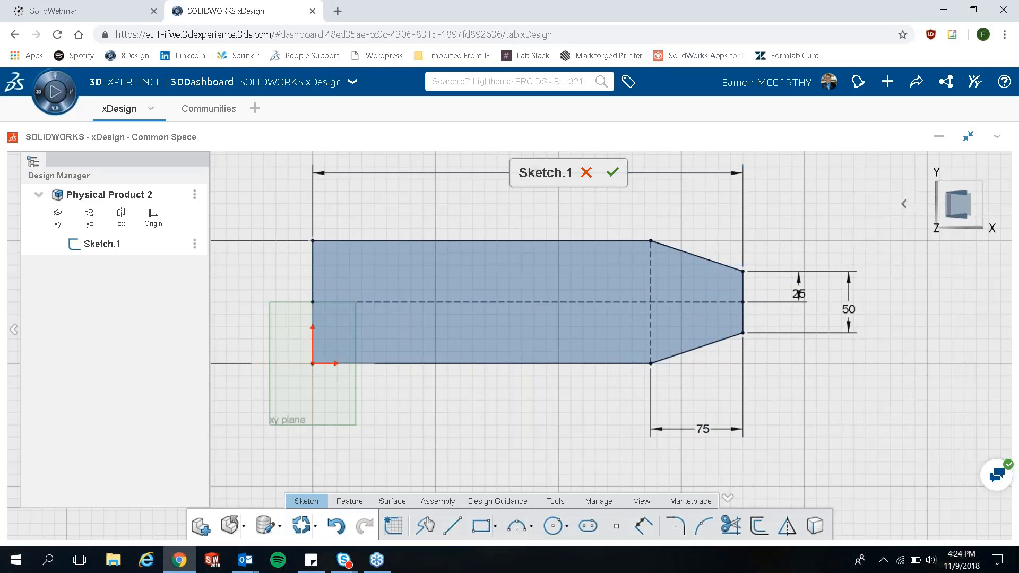
# - Extrude the tapered profile as a solid with a blind distance of 20 mm
pyautogui.click(341, 507)
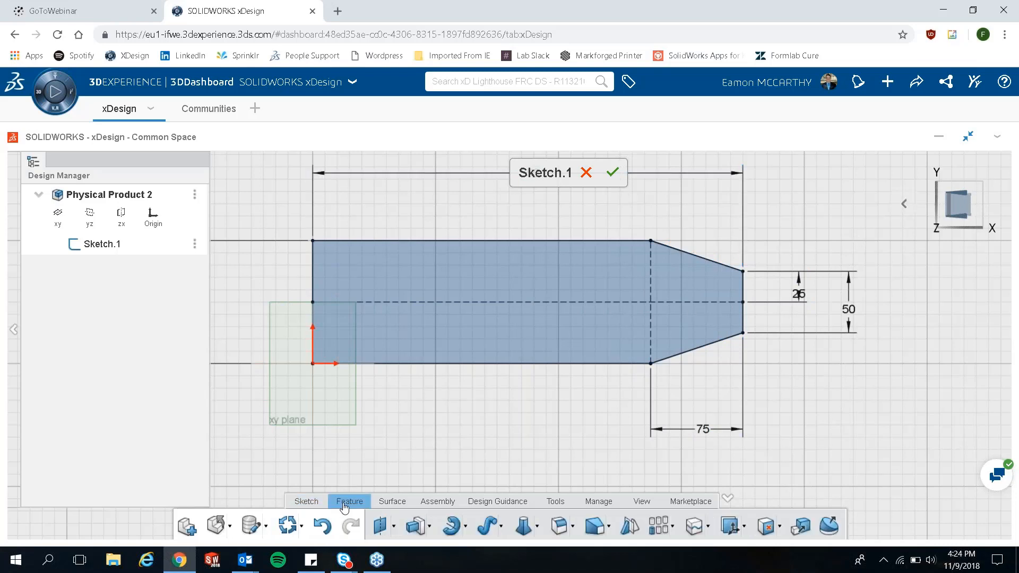
pyautogui.click(418, 526)
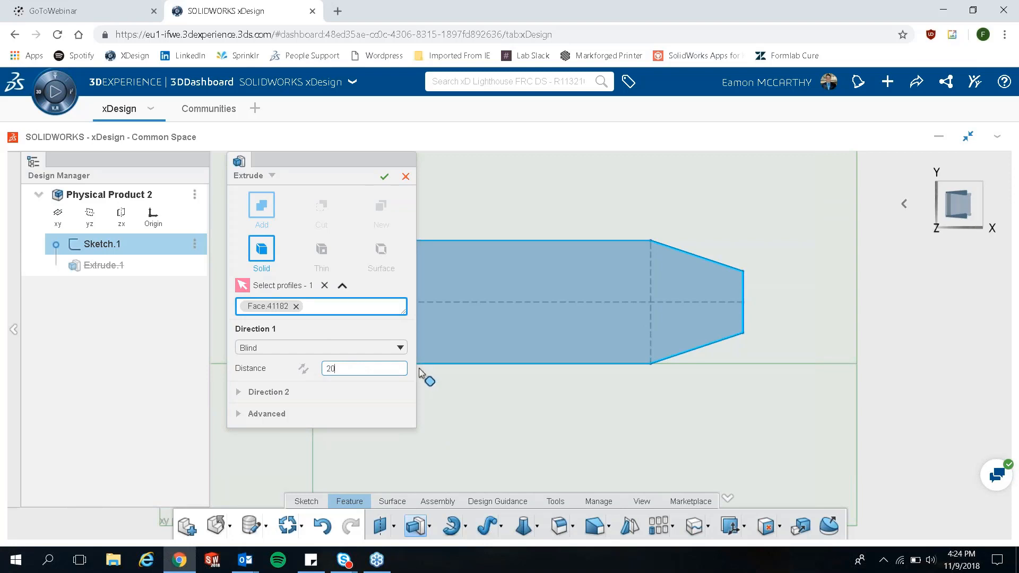
pyautogui.press('Return')
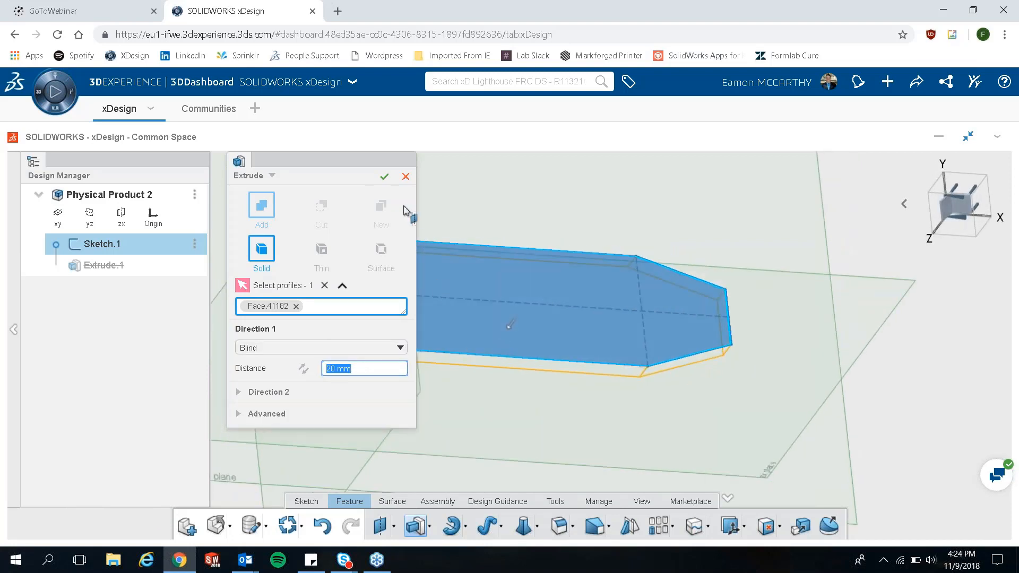
pyautogui.click(384, 176)
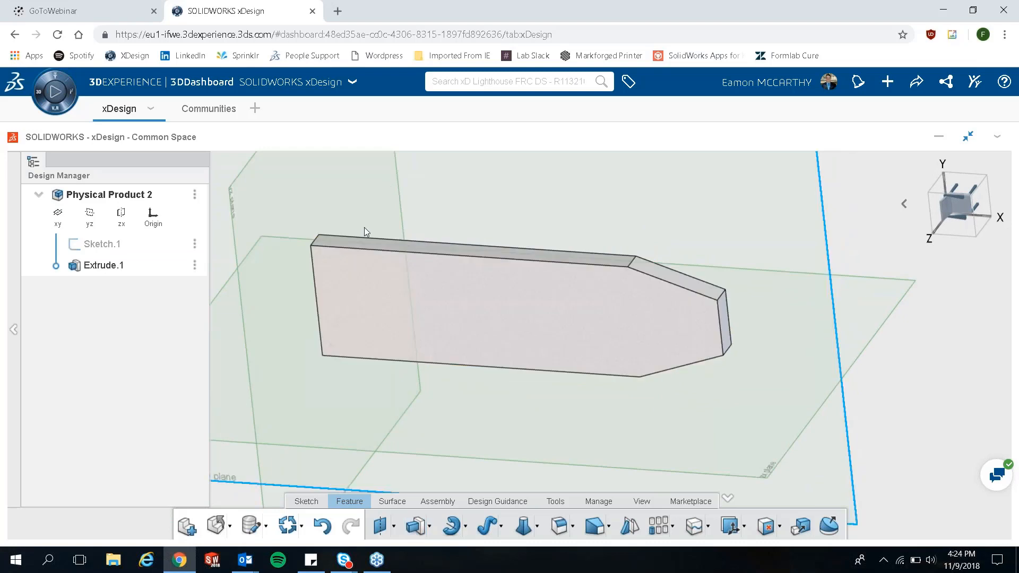
# - Start a new sketch on the flat narrow end face of the extruded plate
pyautogui.click(729, 324)
pyautogui.click(726, 330)
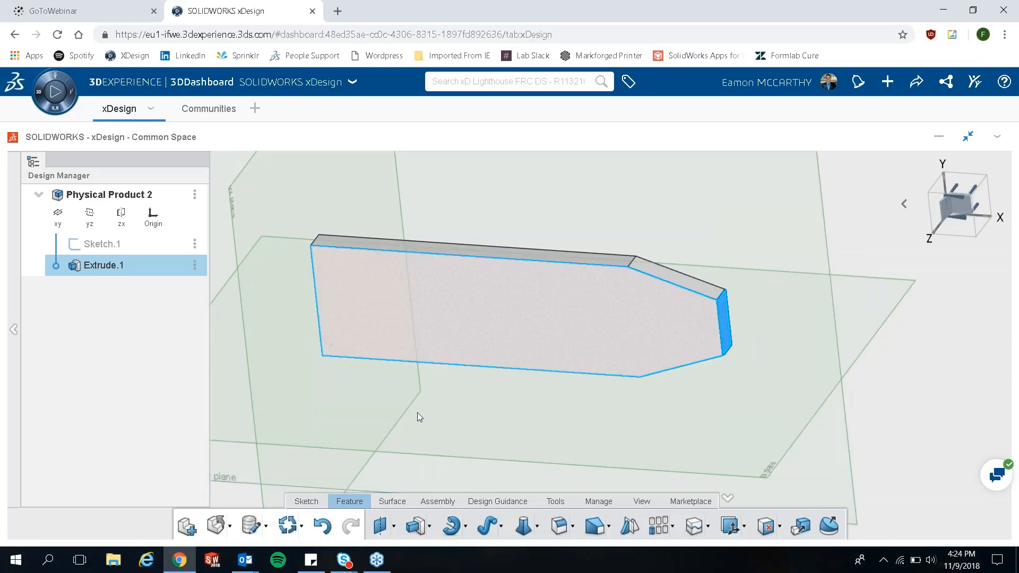
pyautogui.click(308, 502)
pyautogui.click(393, 526)
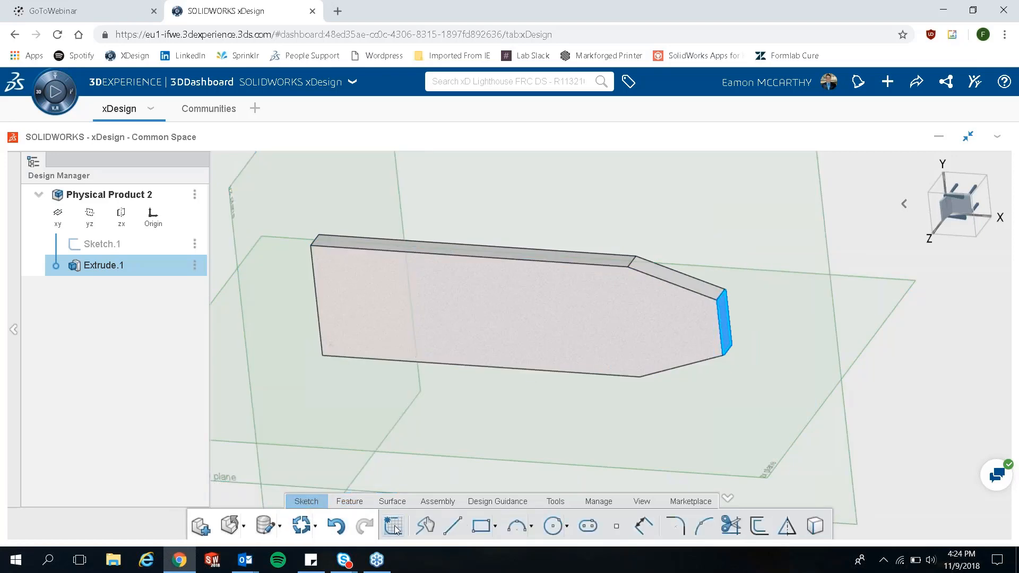
pyautogui.scroll(5, 515, 346)
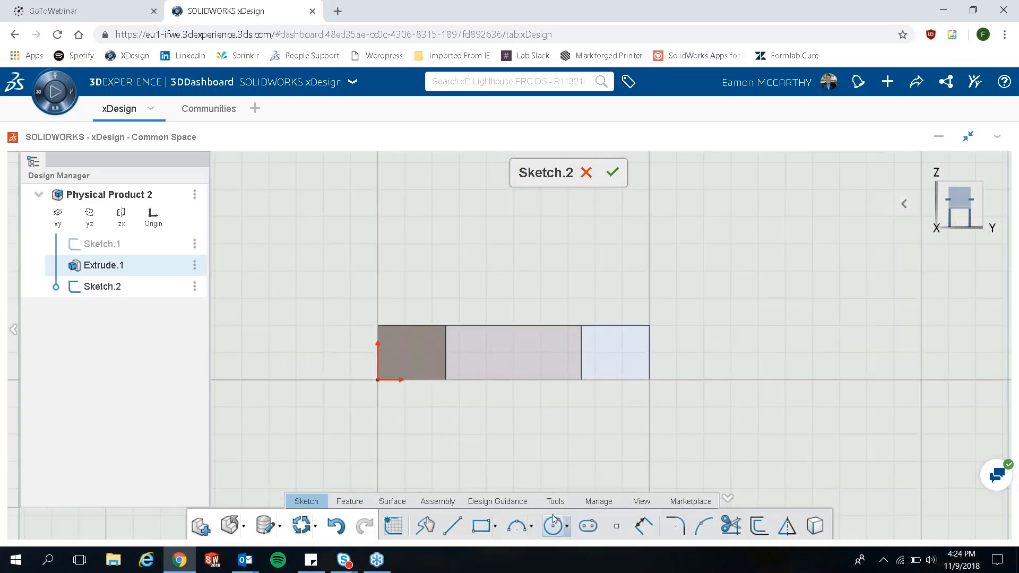
# - Draw a circle centred on the narrow end face, extending slightly beyond the plate's thickness
pyautogui.click(552, 515)
pyautogui.click(512, 352)
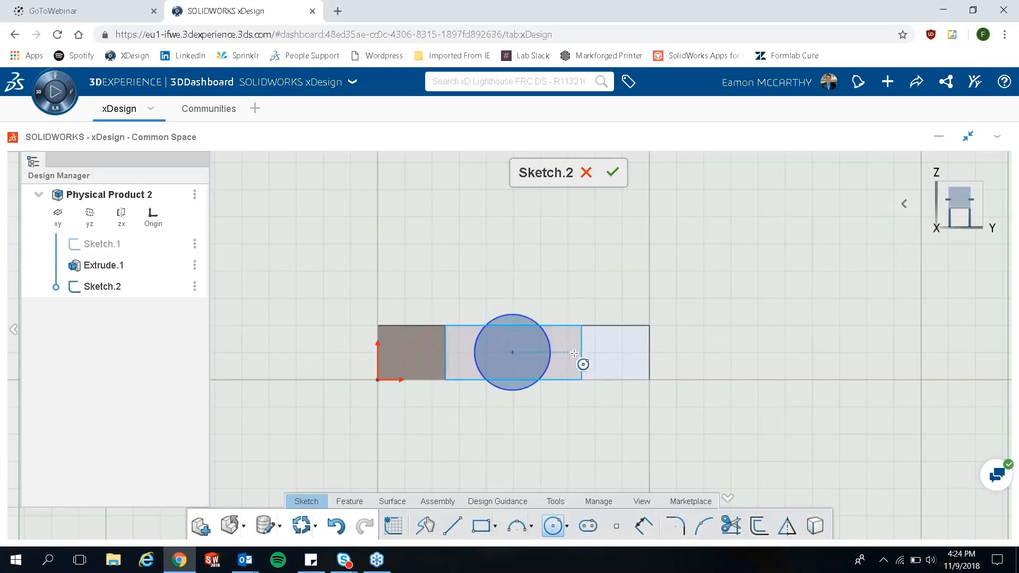
pyautogui.press('Escape')
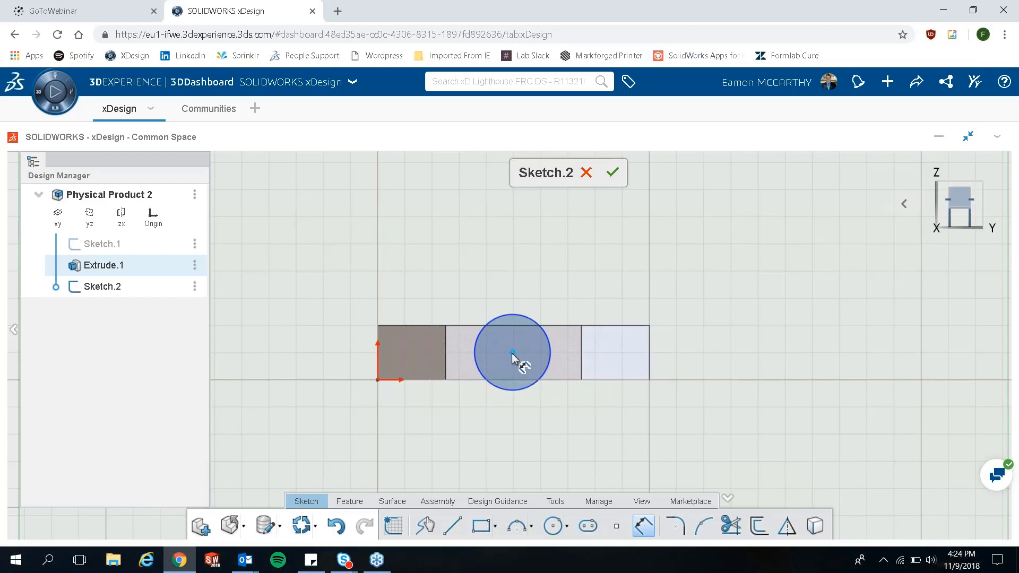
# - Dimension the circle's centre horizontally from the plate's side edge and set the distance to 50 mm
pyautogui.click(377, 333)
pyautogui.click(447, 267)
pyautogui.write('5')
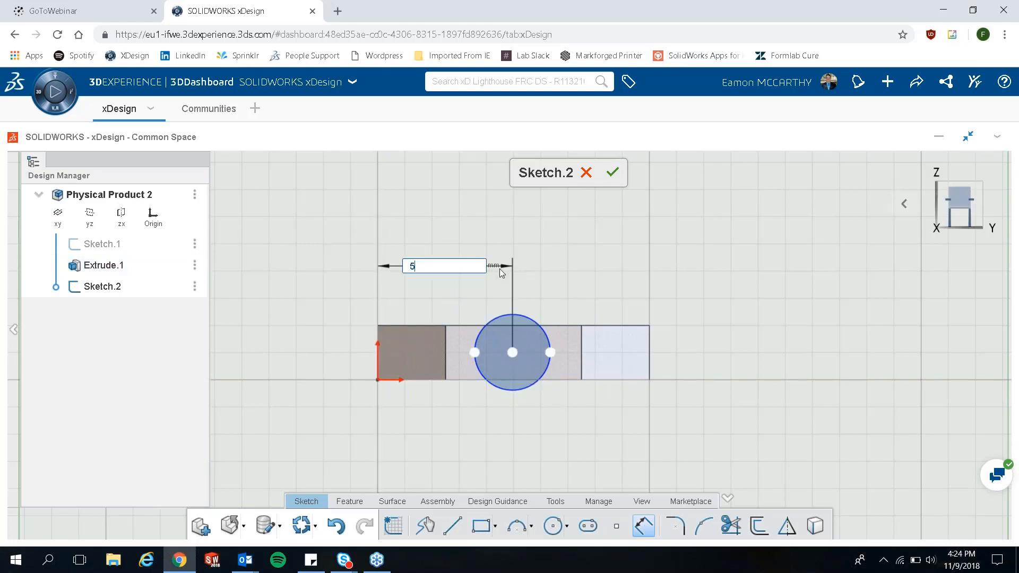
pyautogui.write('0')
pyautogui.press('Return')
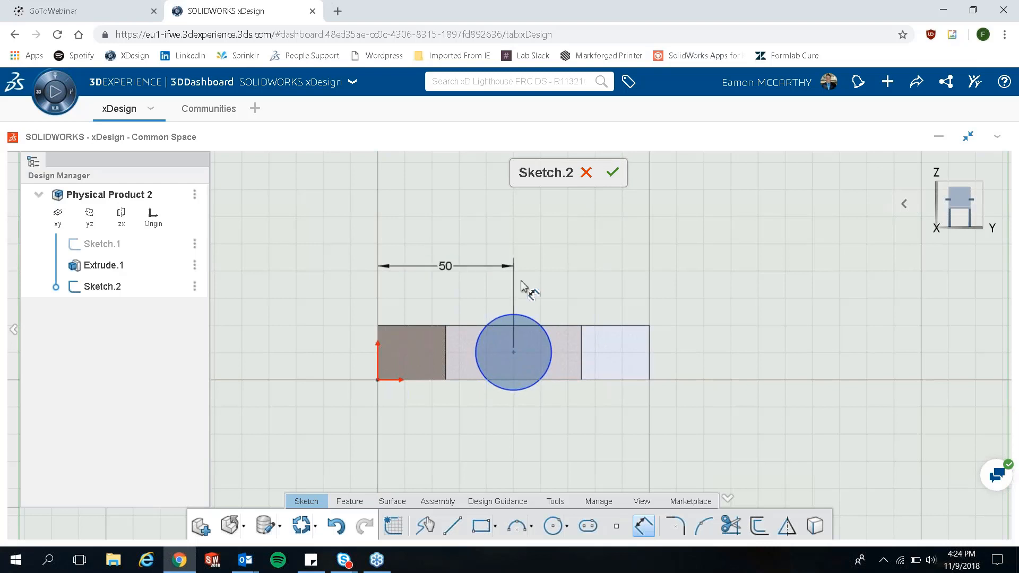
pyautogui.click(513, 353)
pyautogui.click(513, 353)
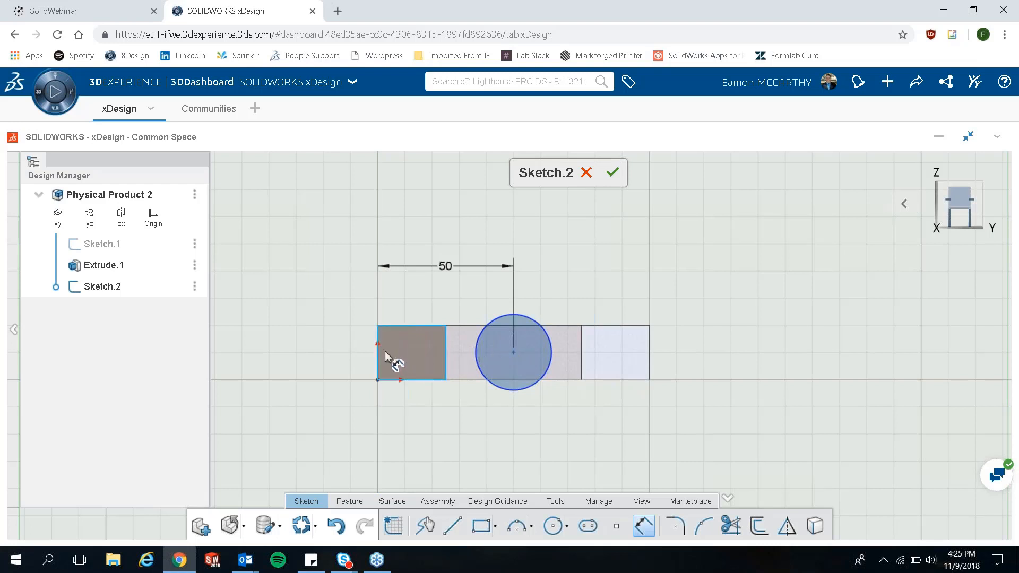
pyautogui.click(384, 352)
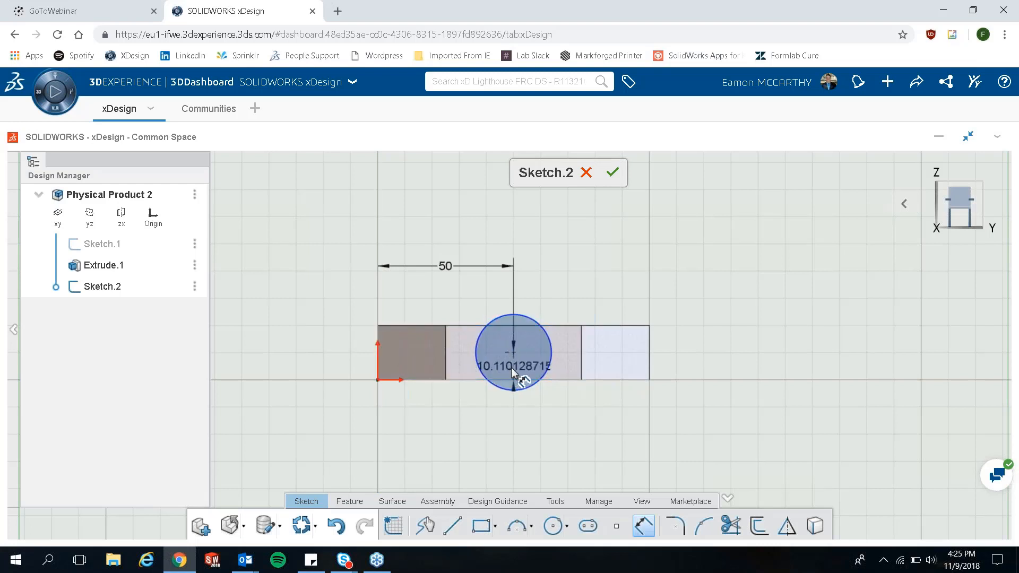
pyautogui.click(512, 368)
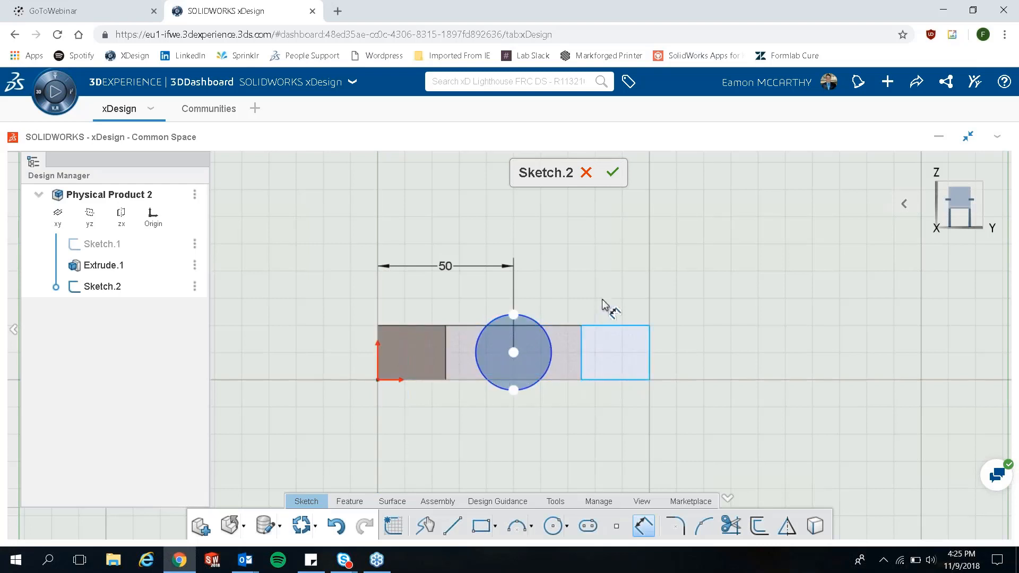
pyautogui.press('Escape')
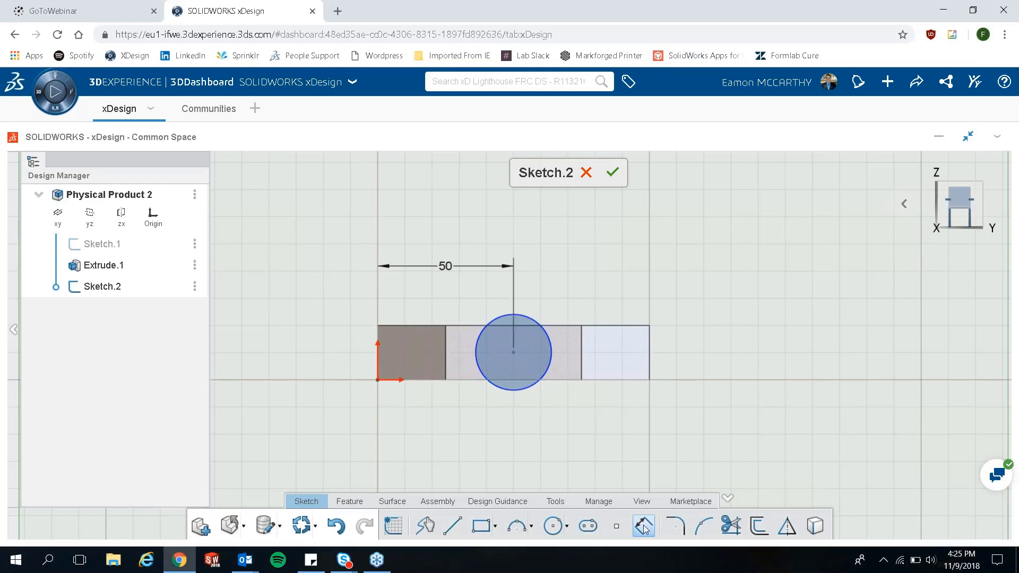
# - Dimension the circle's centre vertically from the end face's upper edge and set the distance to 10 mm
pyautogui.click(513, 353)
pyautogui.click(472, 326)
pyautogui.click(470, 324)
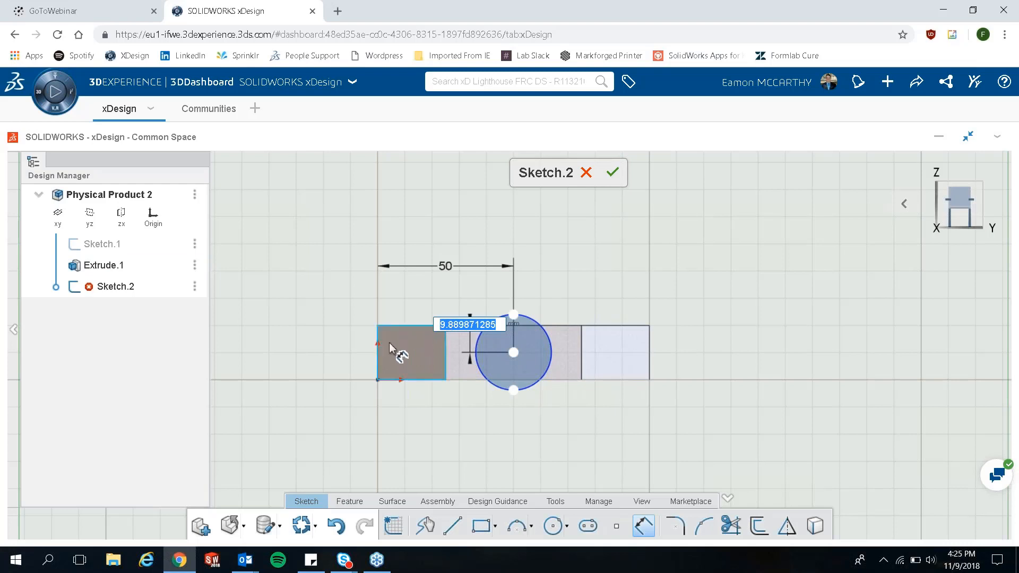
pyautogui.write('10')
pyautogui.press('Return')
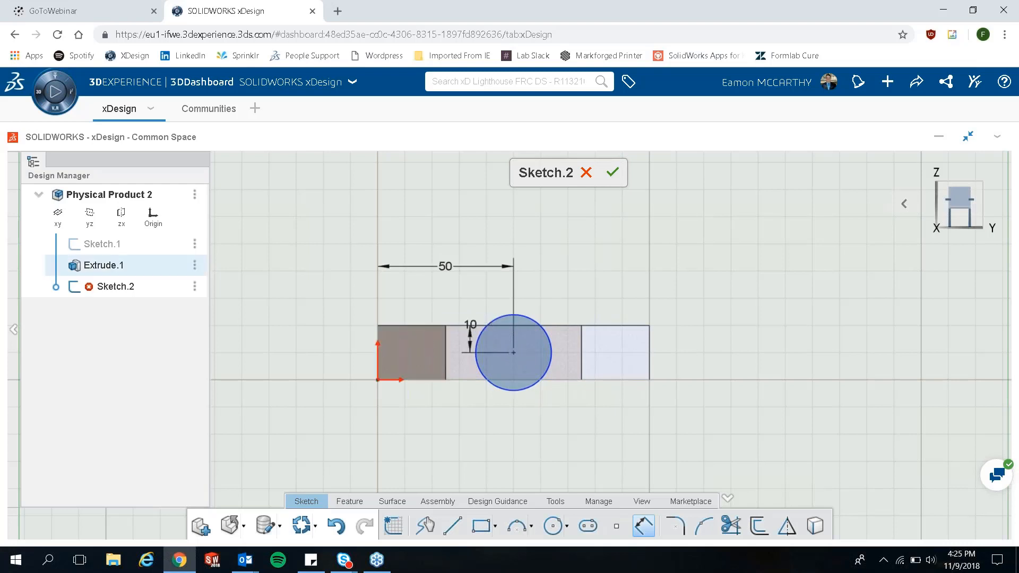
pyautogui.press('Escape')
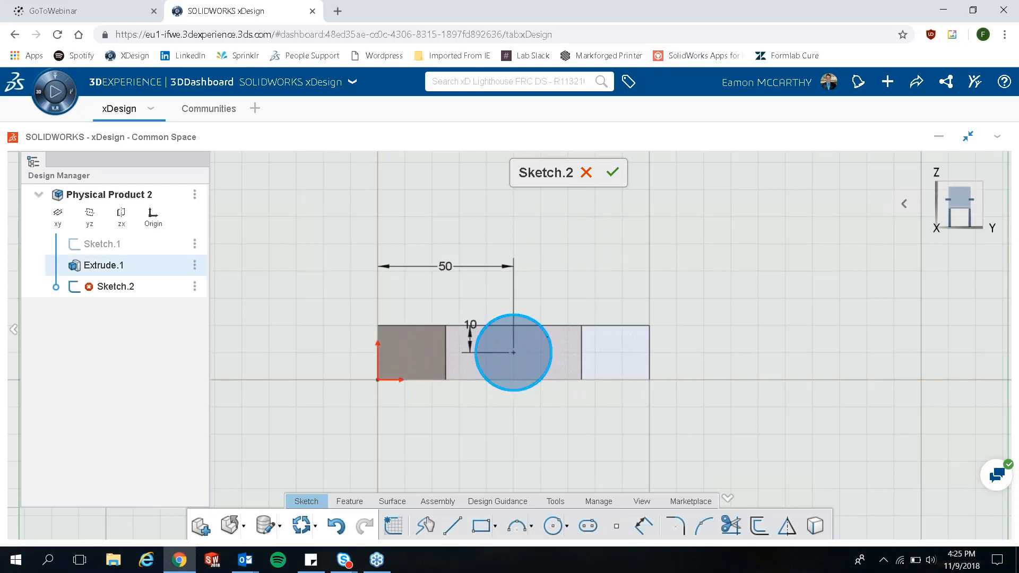
# - Make the circle tangent to the end face's upper edge and finish the sketch
pyautogui.click(546, 324)
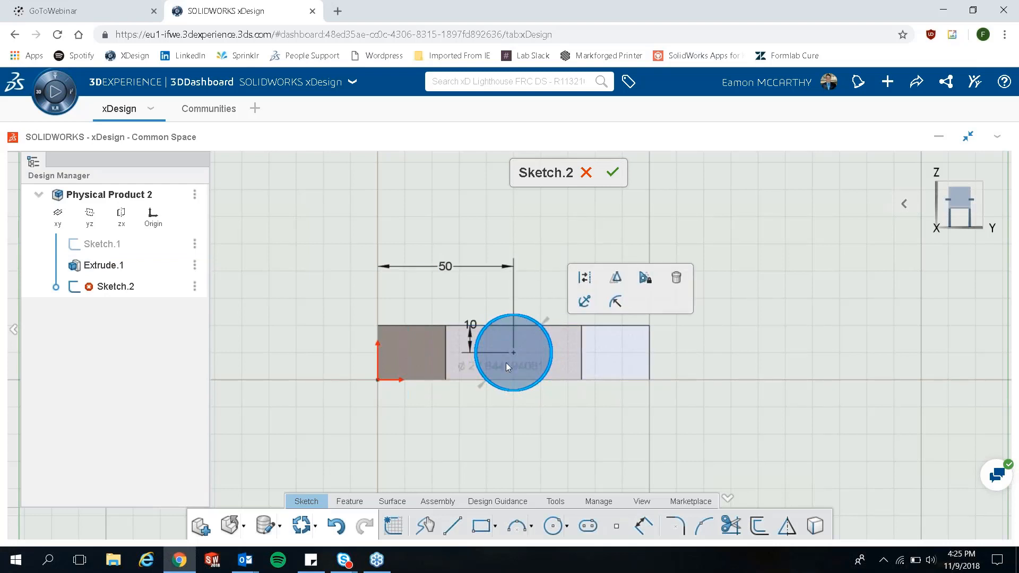
pyautogui.click(557, 326)
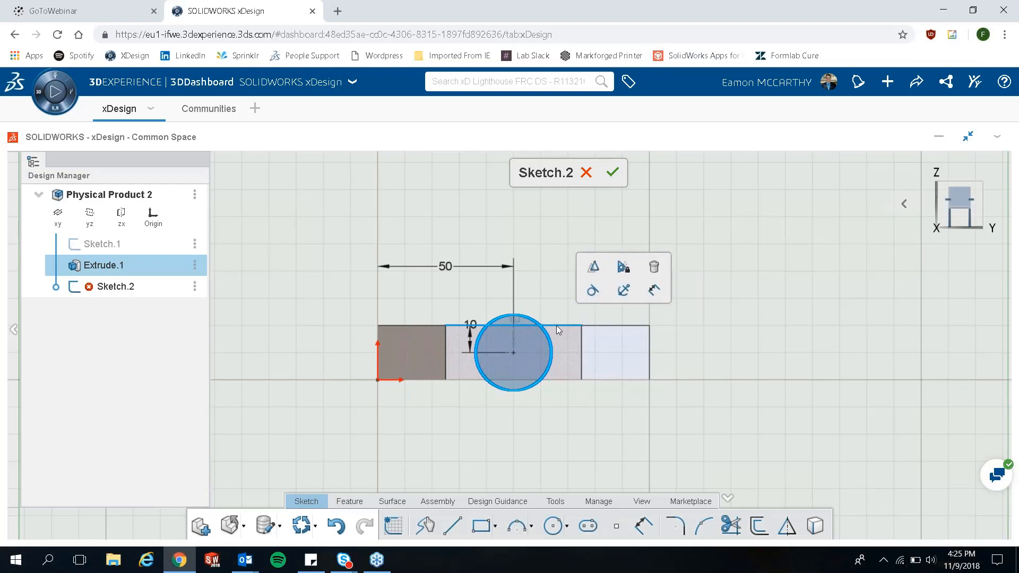
pyautogui.click(592, 291)
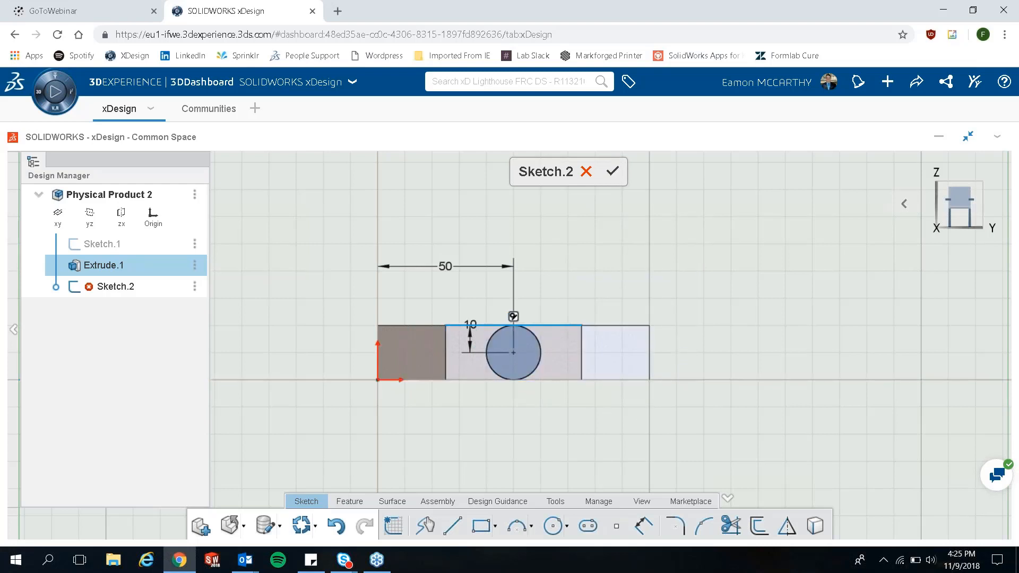
pyautogui.click(613, 173)
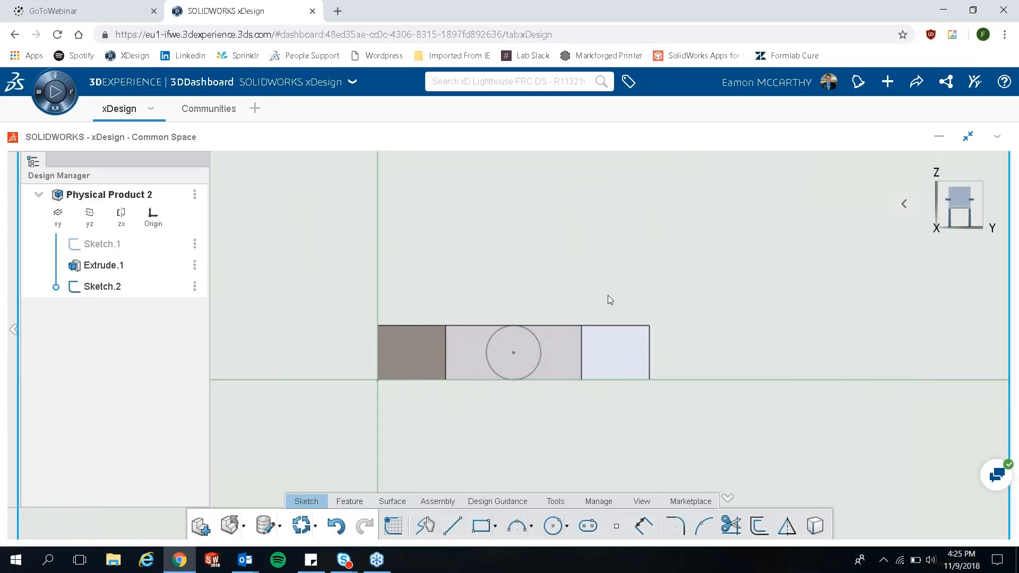
pyautogui.moveTo(610, 300); pyautogui.dragTo(425, 422, button='middle')
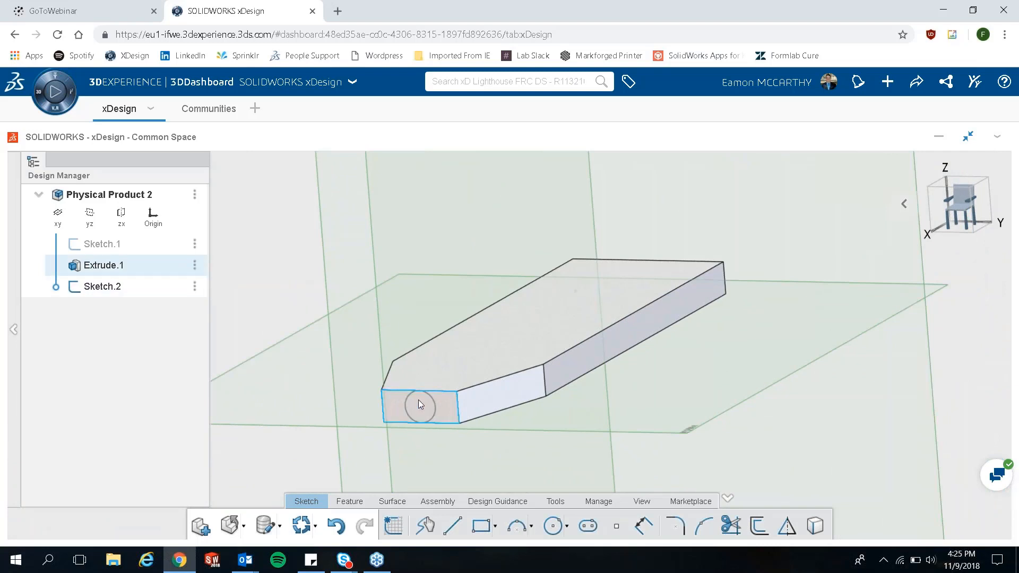
pyautogui.click(352, 503)
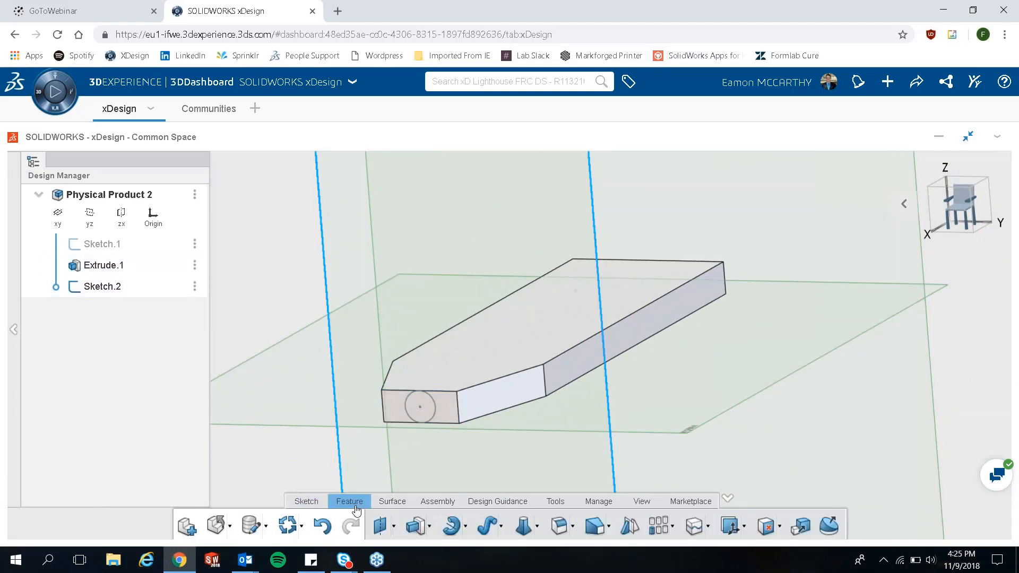
pyautogui.click(412, 527)
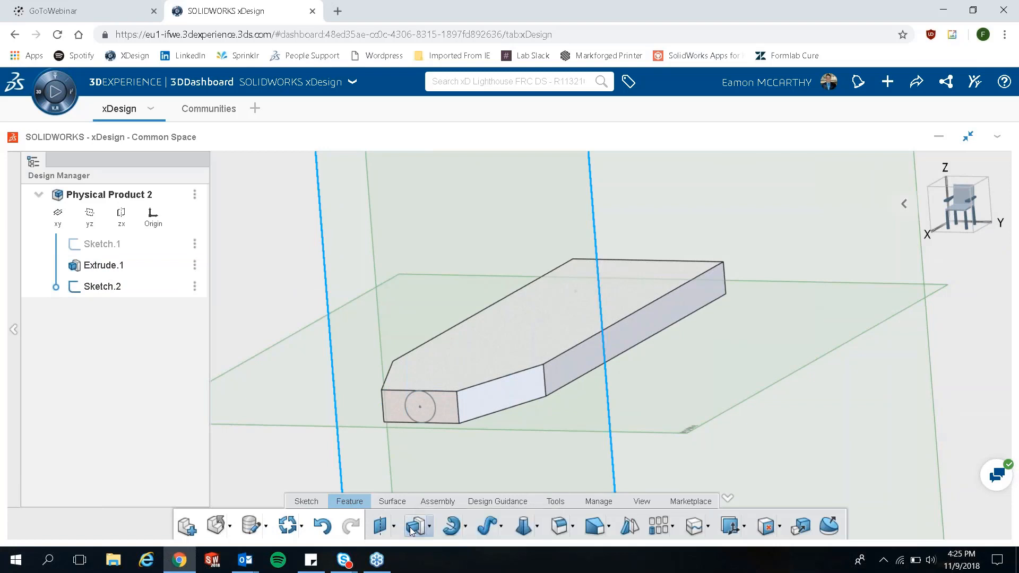
pyautogui.click(426, 409)
pyautogui.moveTo(431, 410); pyautogui.dragTo(448, 393, button='middle')
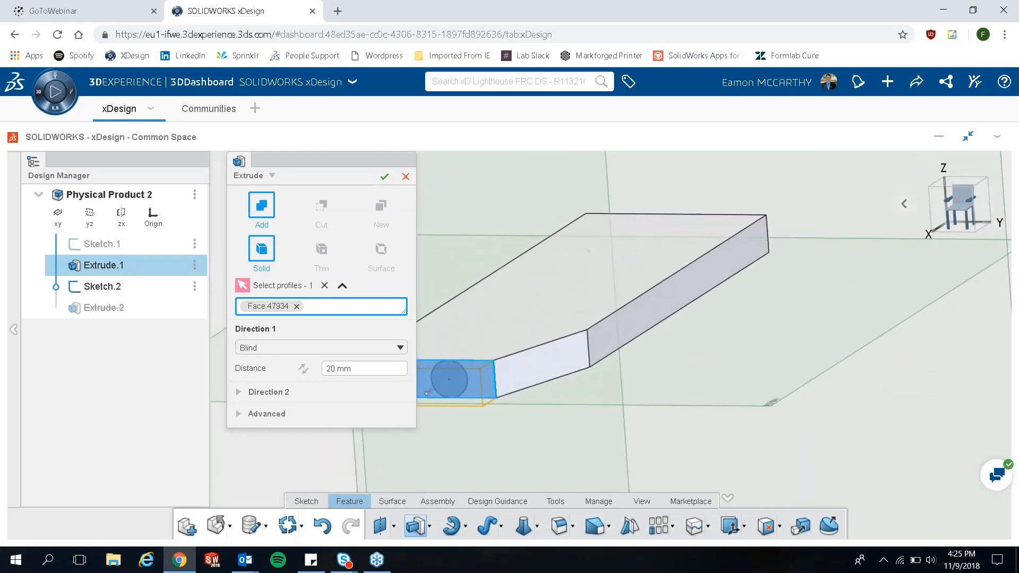
pyautogui.click(161, 286)
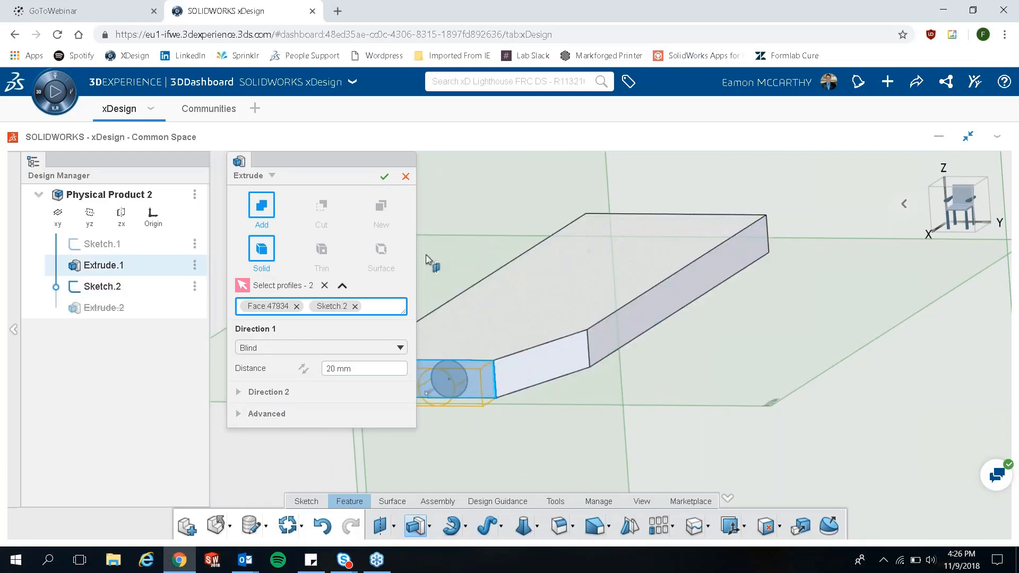
pyautogui.click(406, 177)
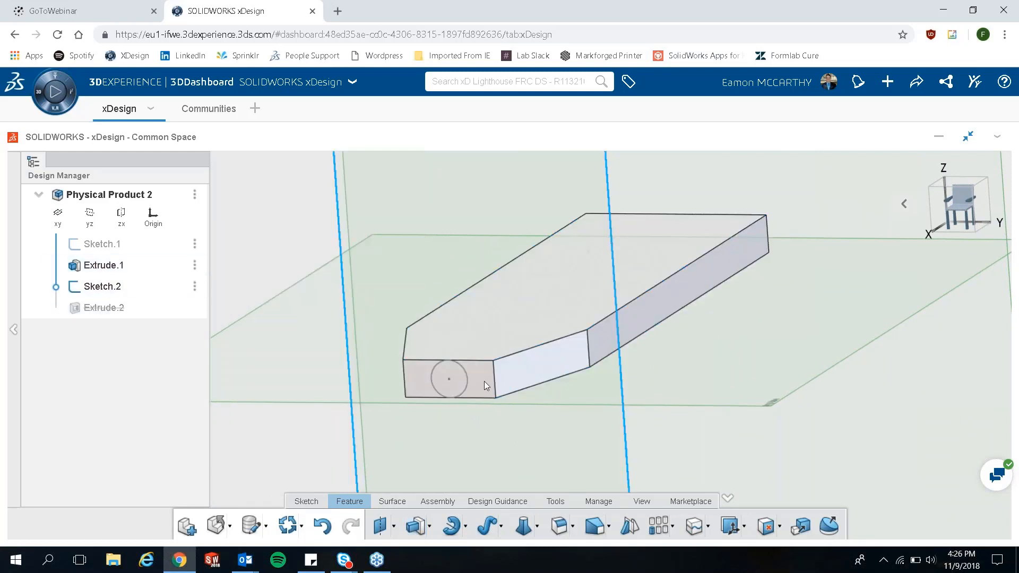
# - Extrude the circle sketch on the narrow end face as an added solid with a blind distance of 40 mm
pyautogui.click(414, 527)
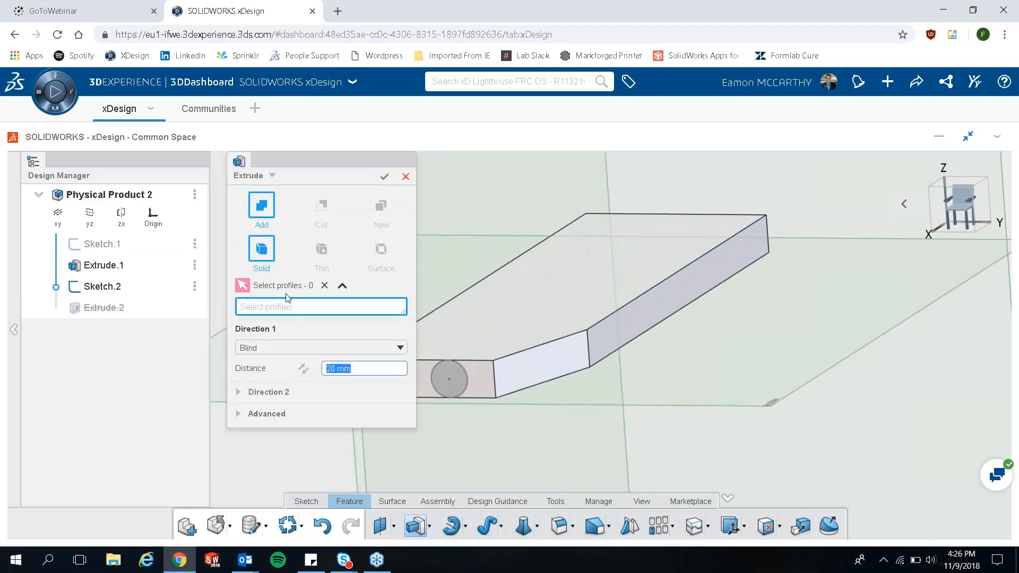
pyautogui.click(147, 287)
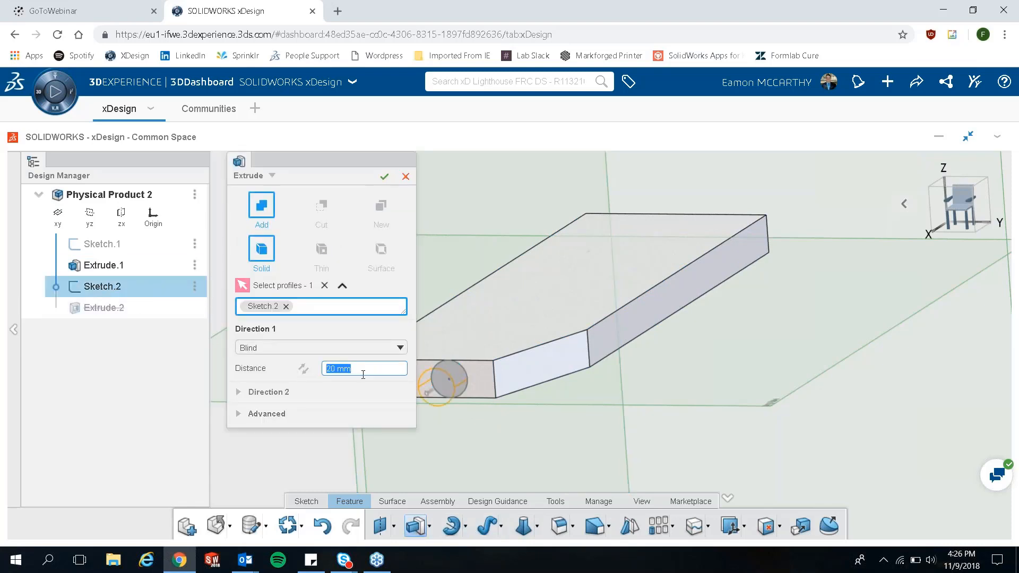
pyautogui.write('40')
pyautogui.press('Return')
pyautogui.click(384, 176)
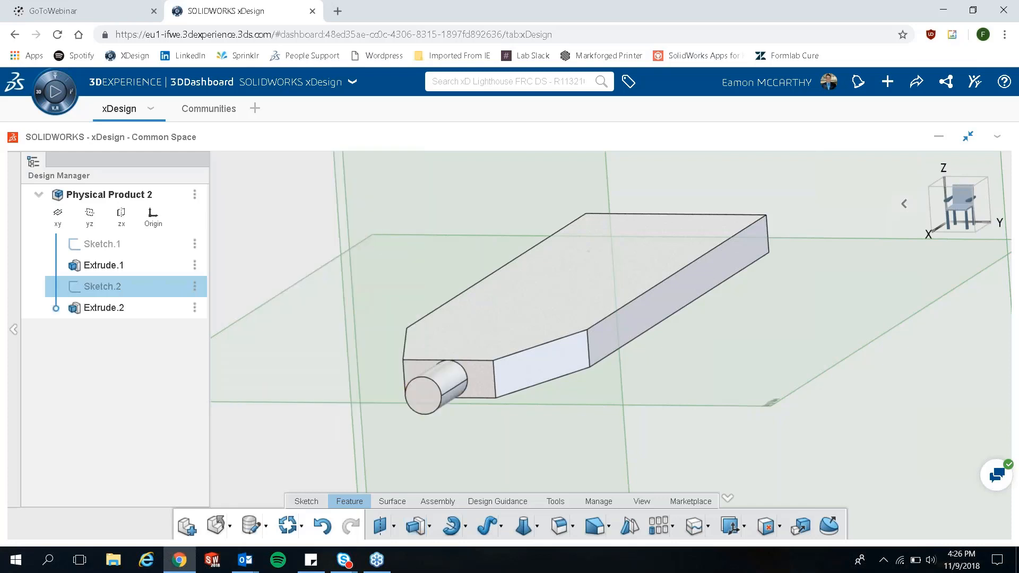
# - Save the component under the name "Solar panel" in the Common Space collaborative space
pyautogui.moveTo(572, 402); pyautogui.dragTo(352, 320, button='middle')
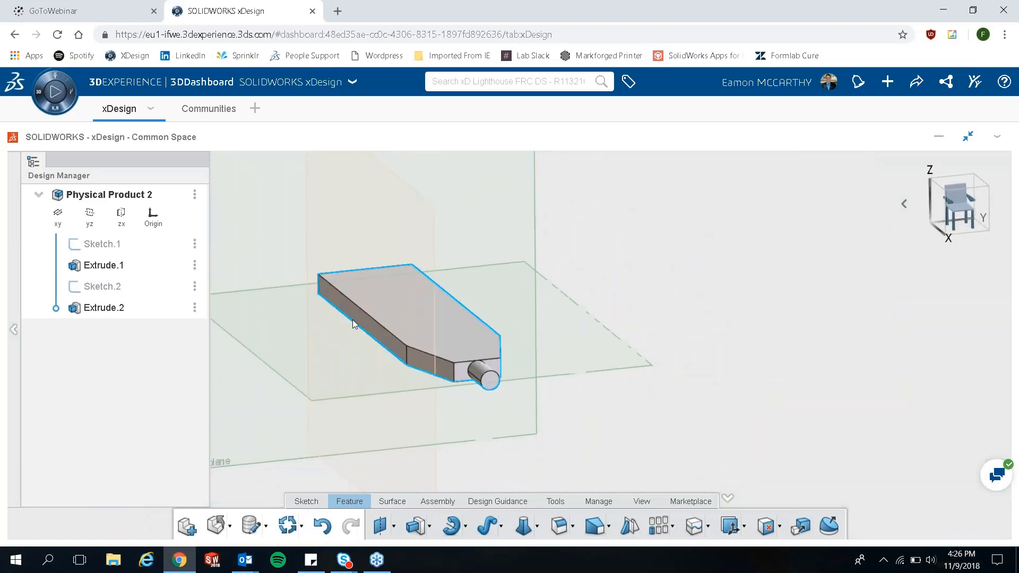
pyautogui.scroll(3, 354, 323)
pyautogui.moveTo(431, 370); pyautogui.dragTo(272, 336, button='middle')
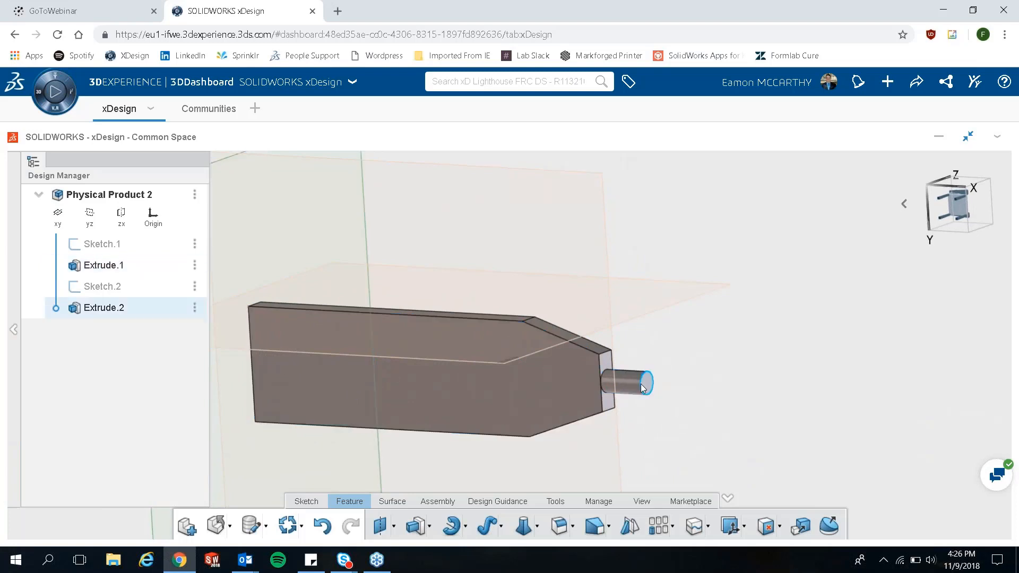
pyautogui.moveTo(547, 396); pyautogui.dragTo(516, 420, button='middle')
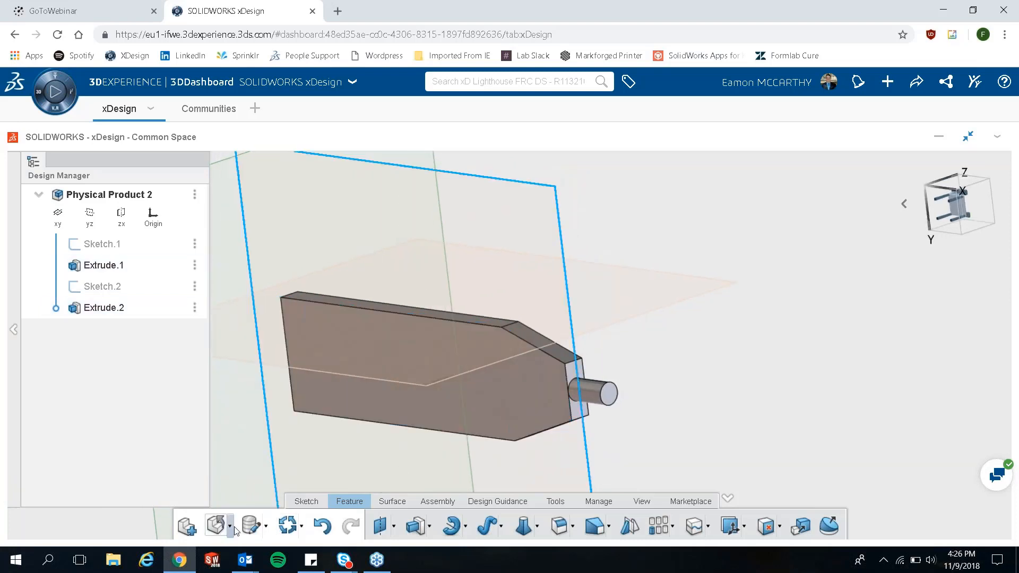
pyautogui.click(265, 527)
pyautogui.click(274, 495)
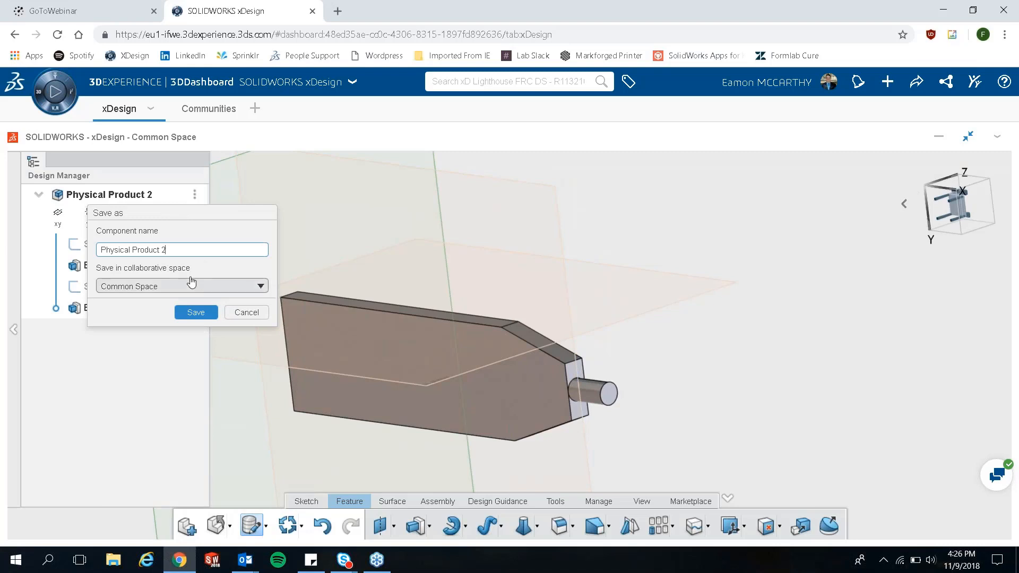
pyautogui.write('S')
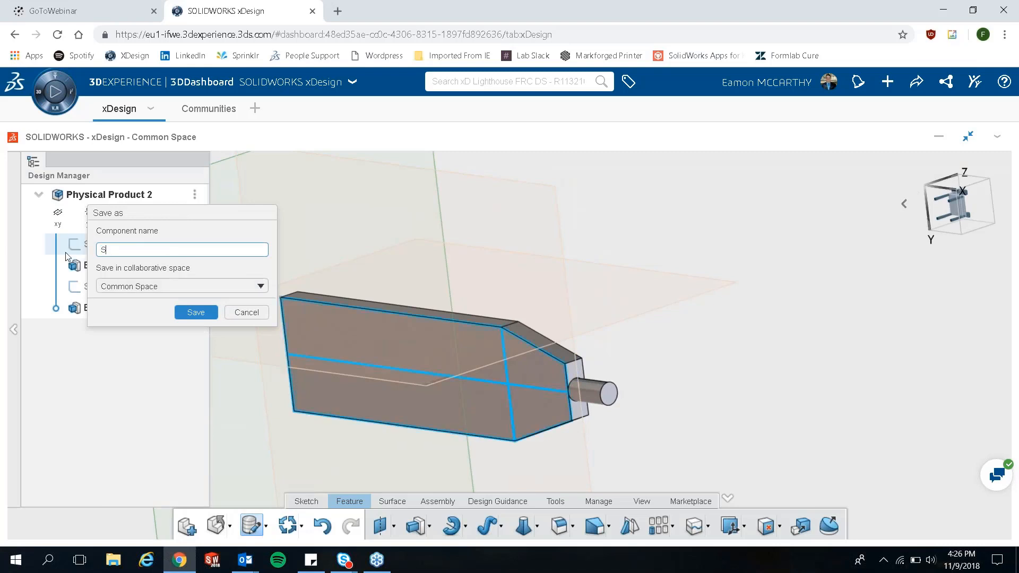
pyautogui.write('olarpanel')
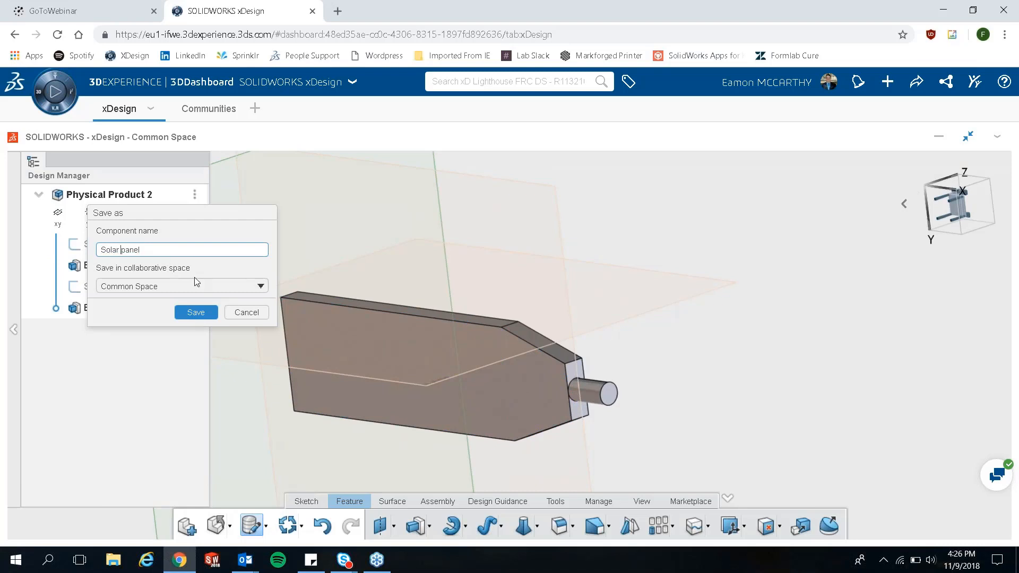
pyautogui.click(208, 313)
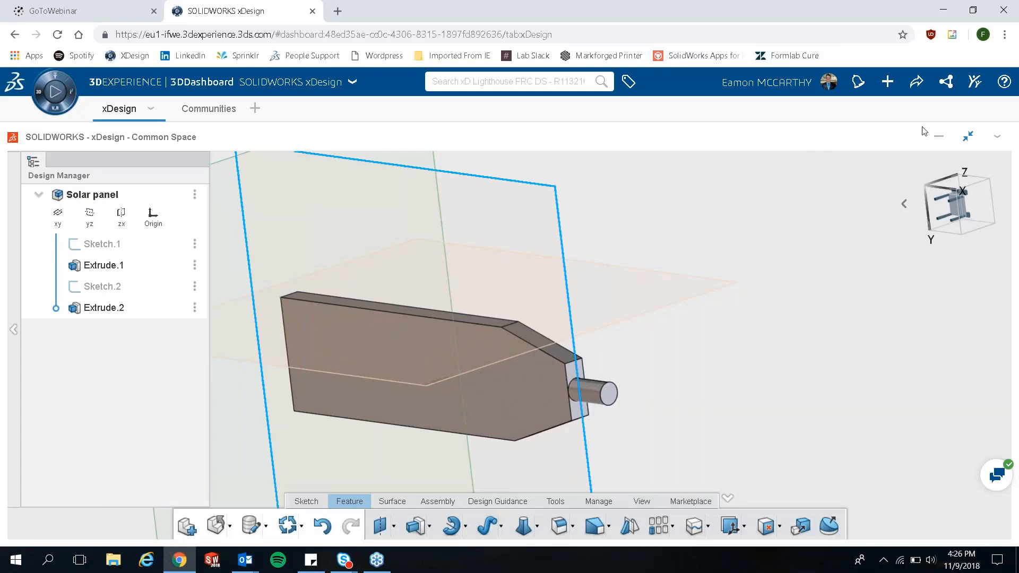
# - Close the solar panel component and open 1_Satellite body from the Common Space in 3DSpace
pyautogui.click(968, 139)
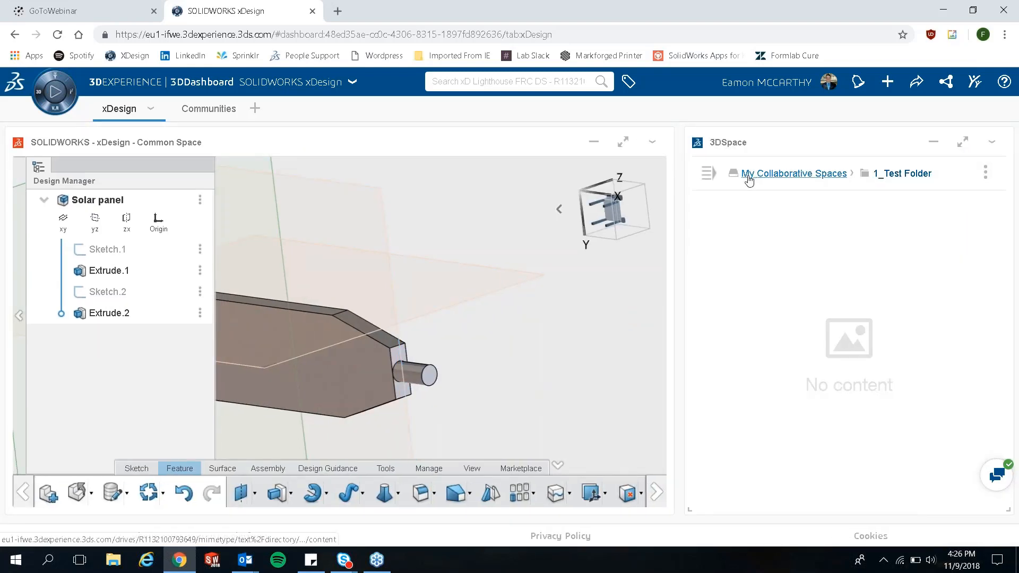
pyautogui.click(749, 179)
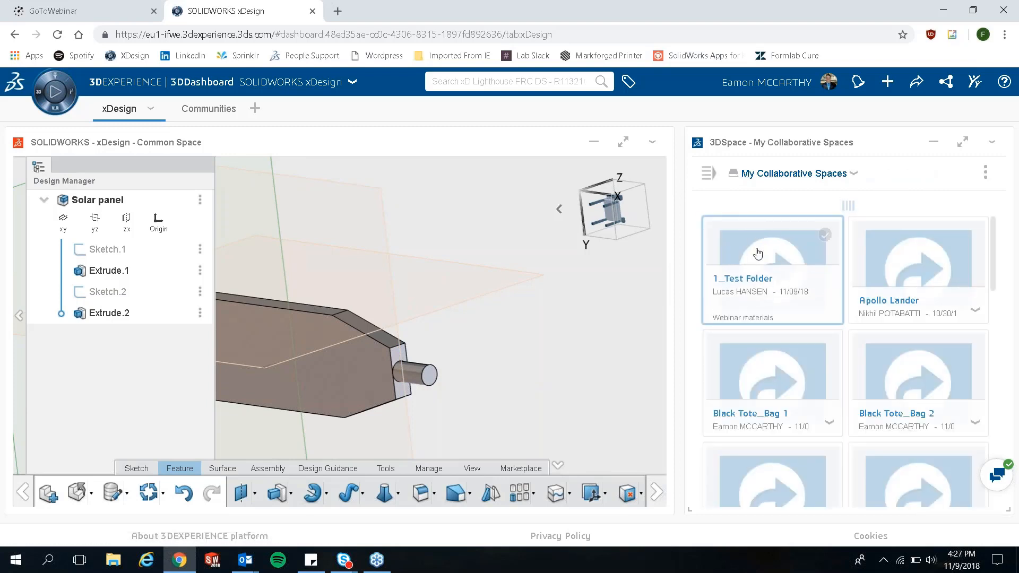
pyautogui.doubleClick(748, 223)
pyautogui.click(709, 173)
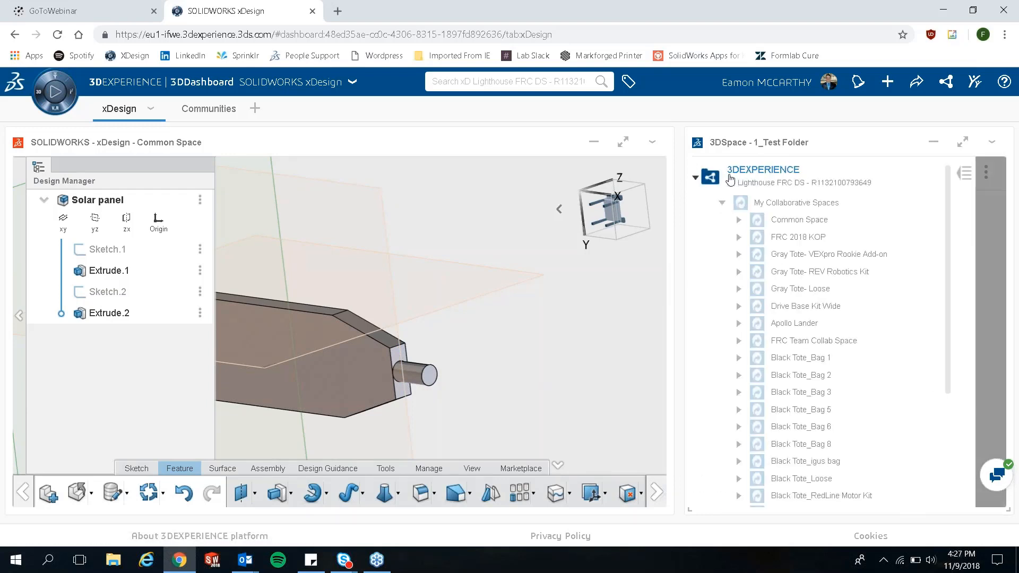
pyautogui.click(796, 219)
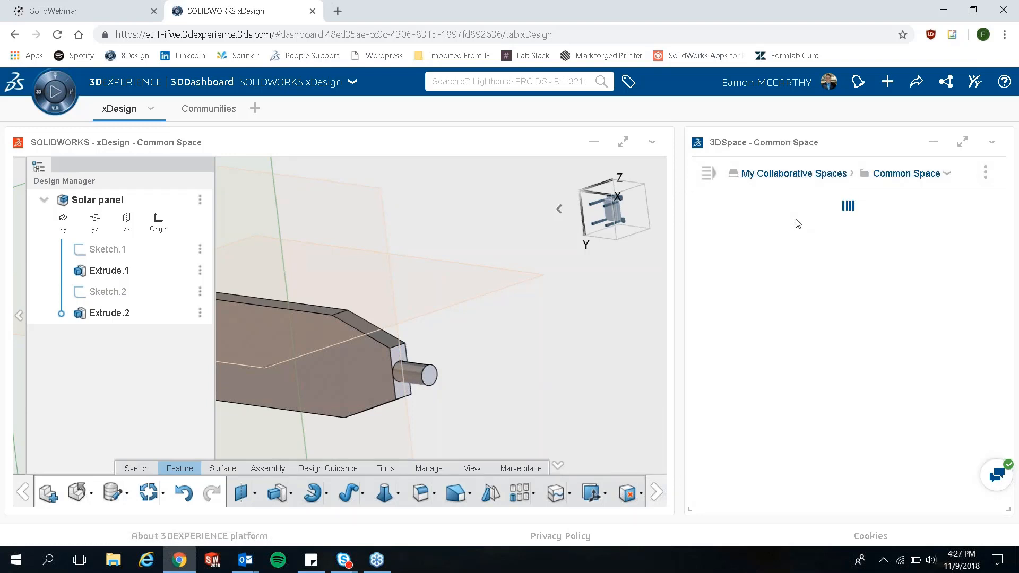
pyautogui.click(79, 494)
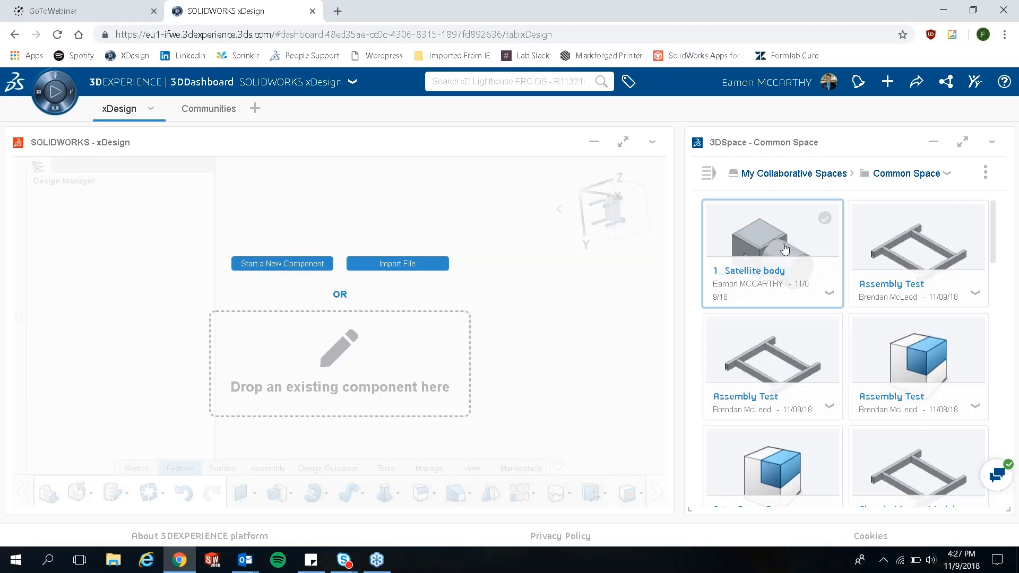
pyautogui.moveTo(784, 246); pyautogui.dragTo(357, 357)
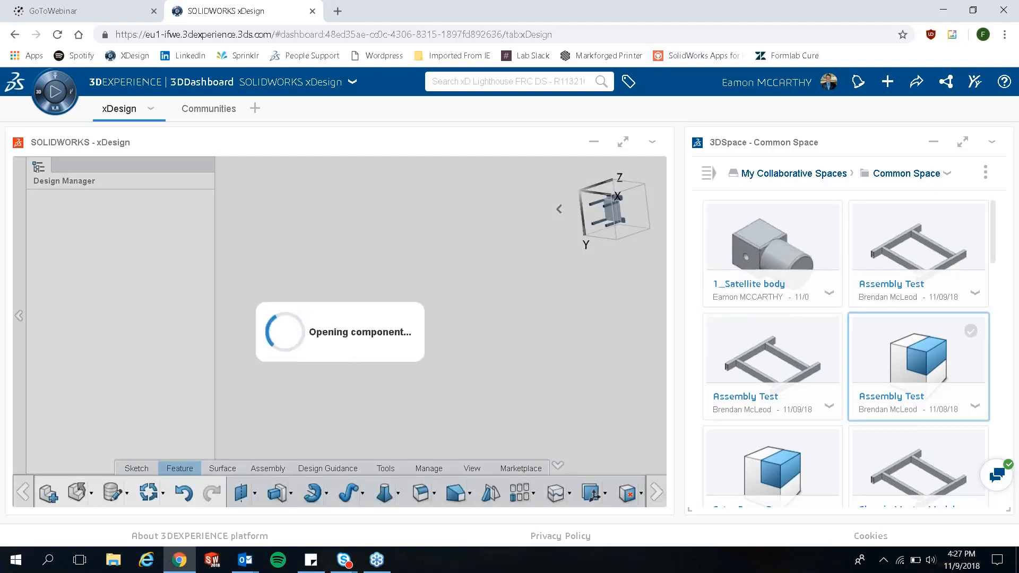
# - Search the platform for "solar panel" and try to bring the found component into the satellite body's design view
pyautogui.scroll(-5, 876, 350)
pyautogui.scroll(-2, 853, 342)
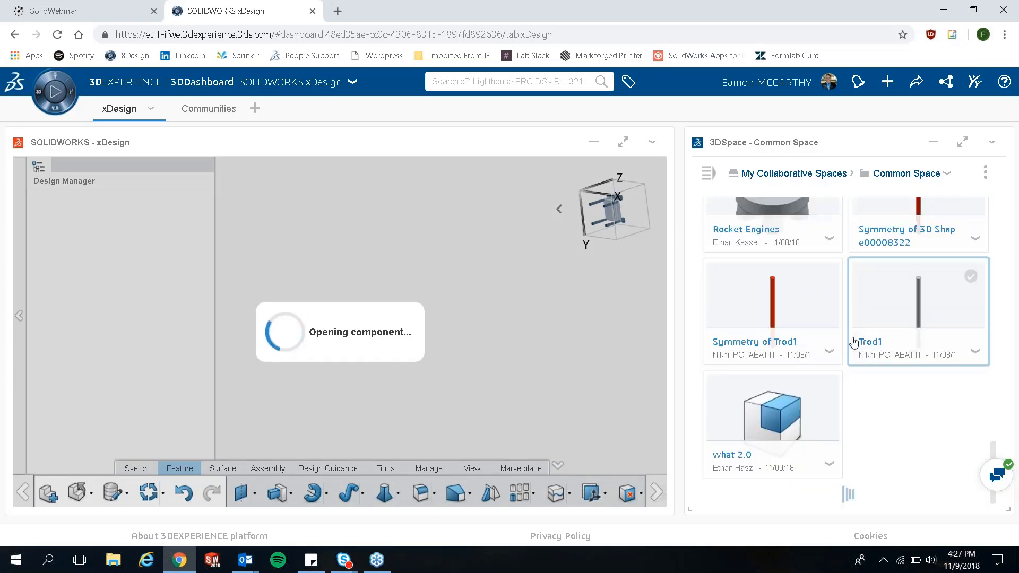
pyautogui.scroll(-5, 867, 349)
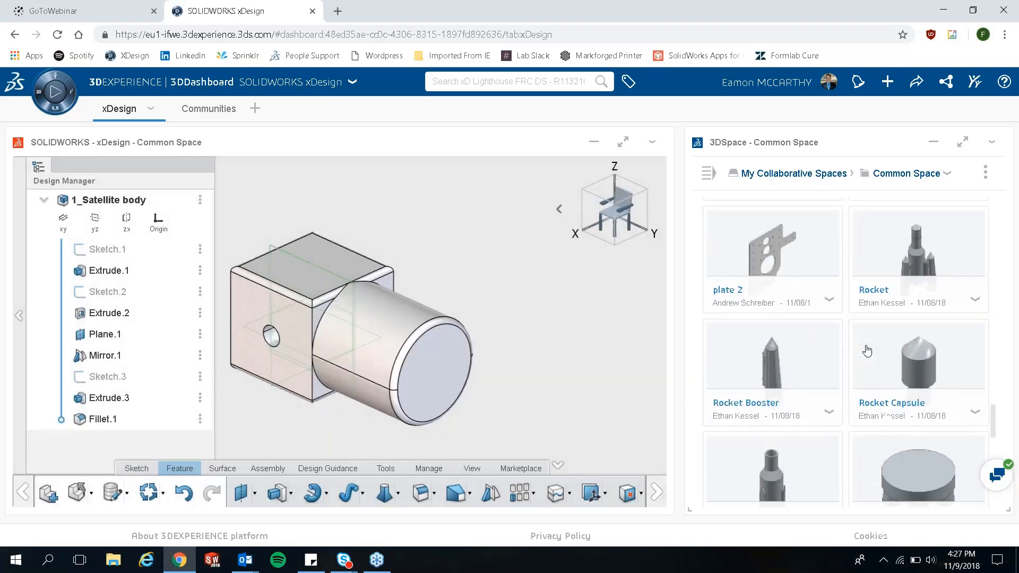
pyautogui.click(551, 87)
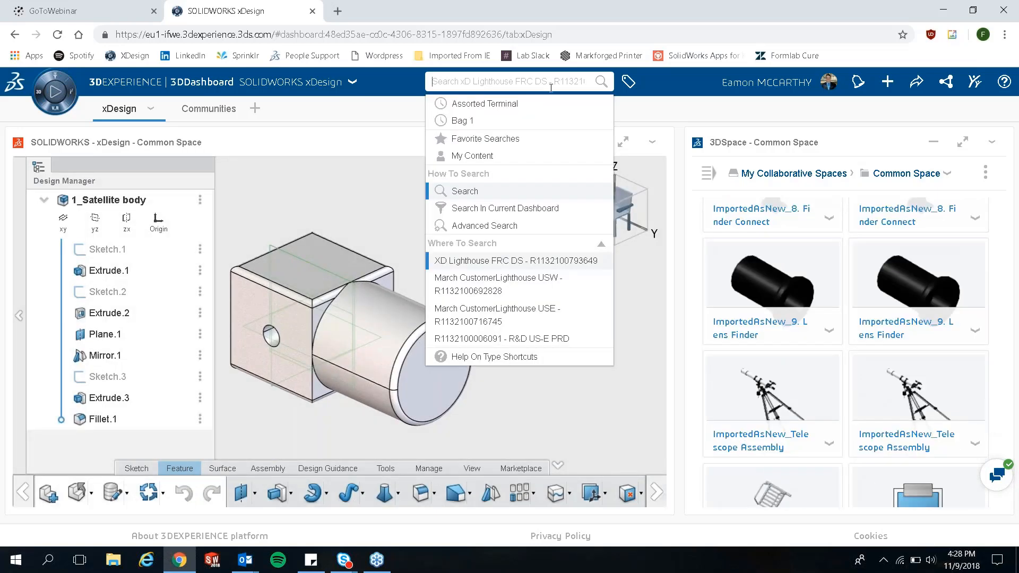
pyautogui.write('solar pane')
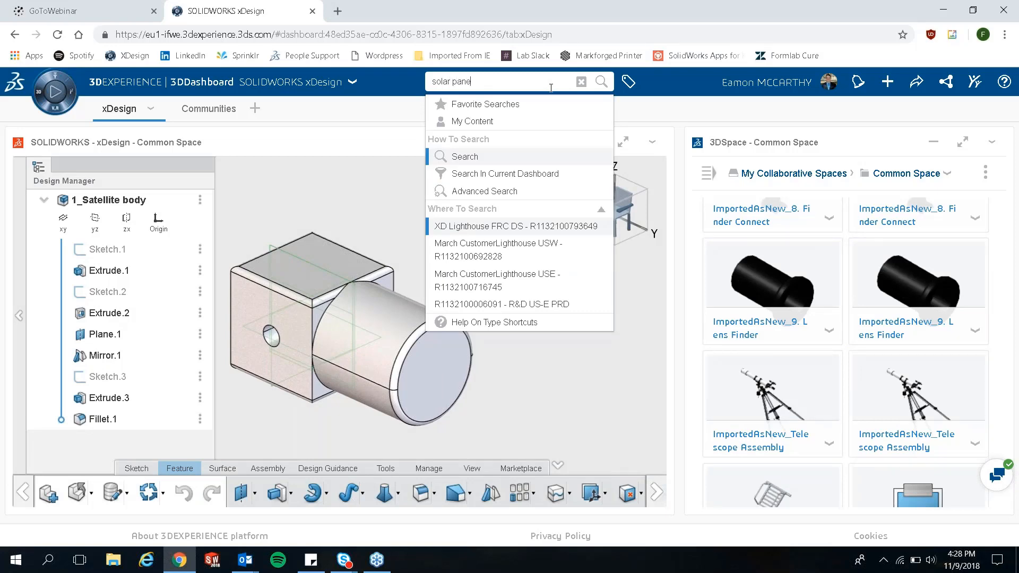
pyautogui.write('l')
pyautogui.press('Return')
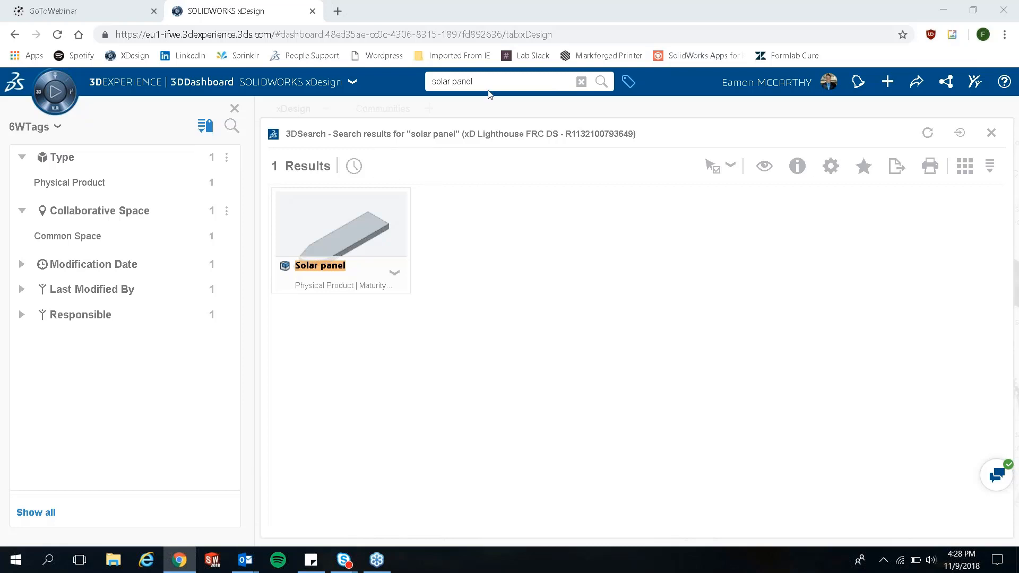
pyautogui.moveTo(344, 214); pyautogui.dragTo(533, 302)
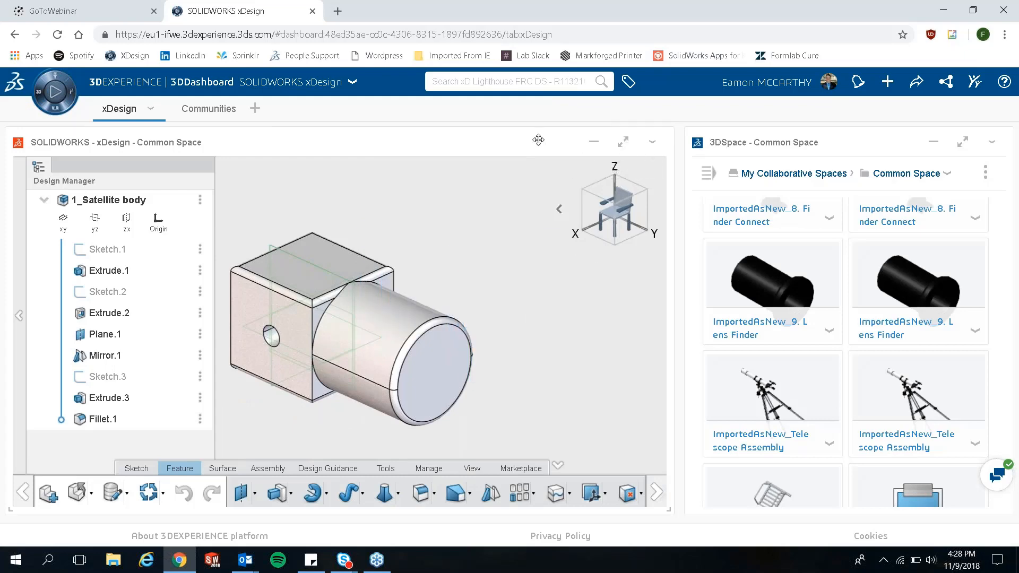
# - Maximize the design view and insert the Solar panel component from the recent "solar panel" search into the satellite body
pyautogui.click(623, 142)
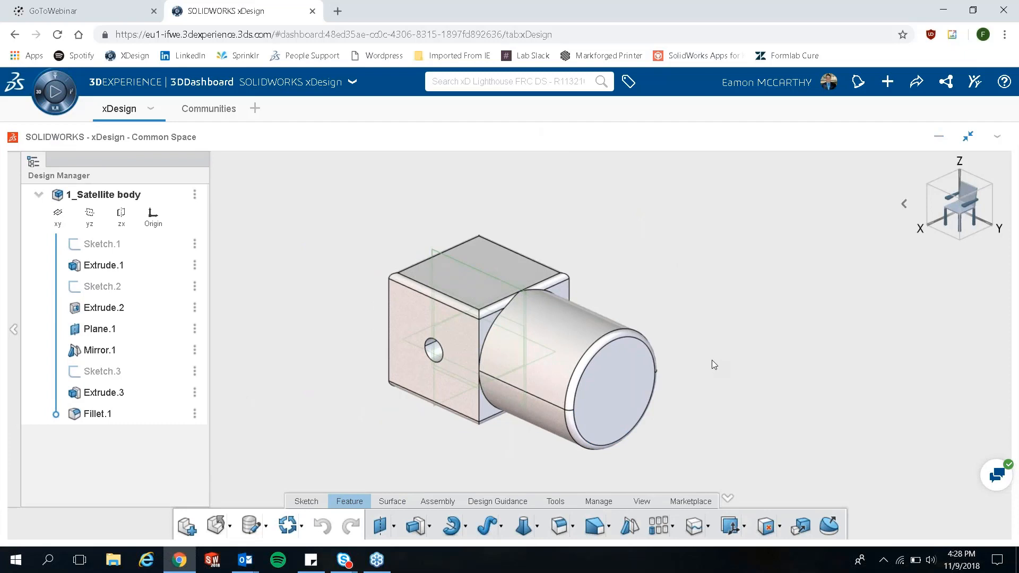
pyautogui.click(482, 81)
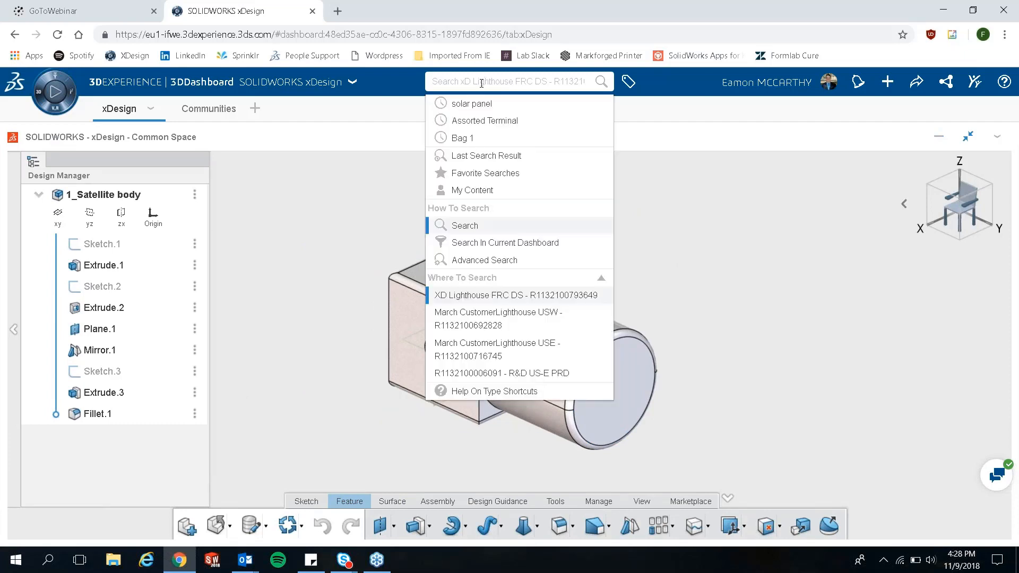
pyautogui.click(491, 103)
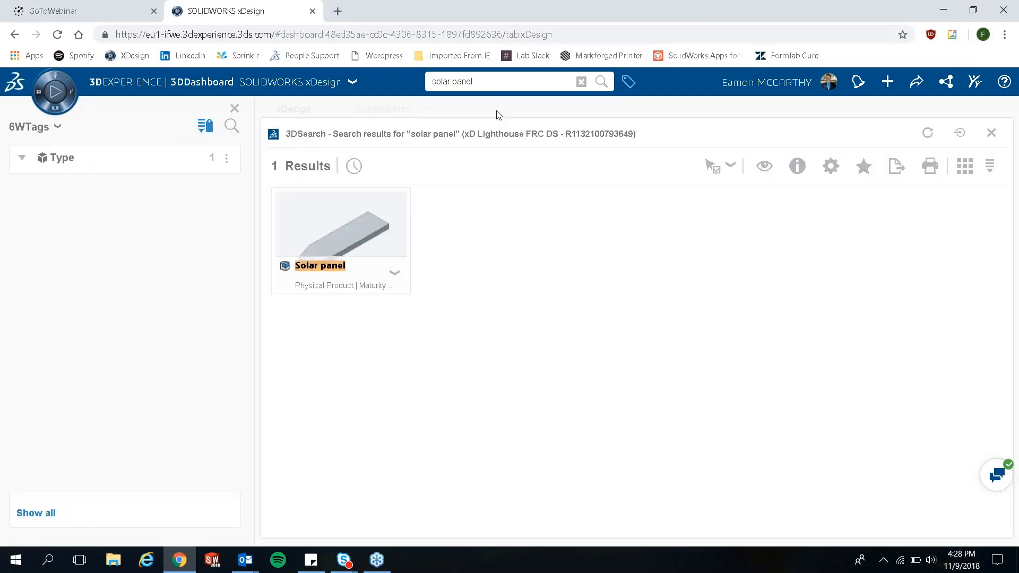
pyautogui.moveTo(353, 222); pyautogui.dragTo(667, 306)
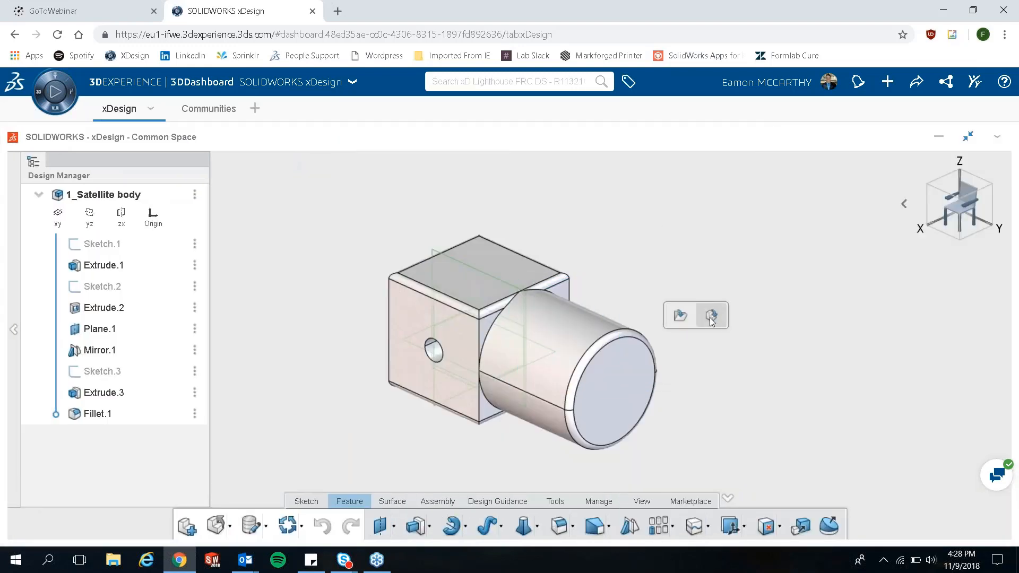
pyautogui.click(710, 318)
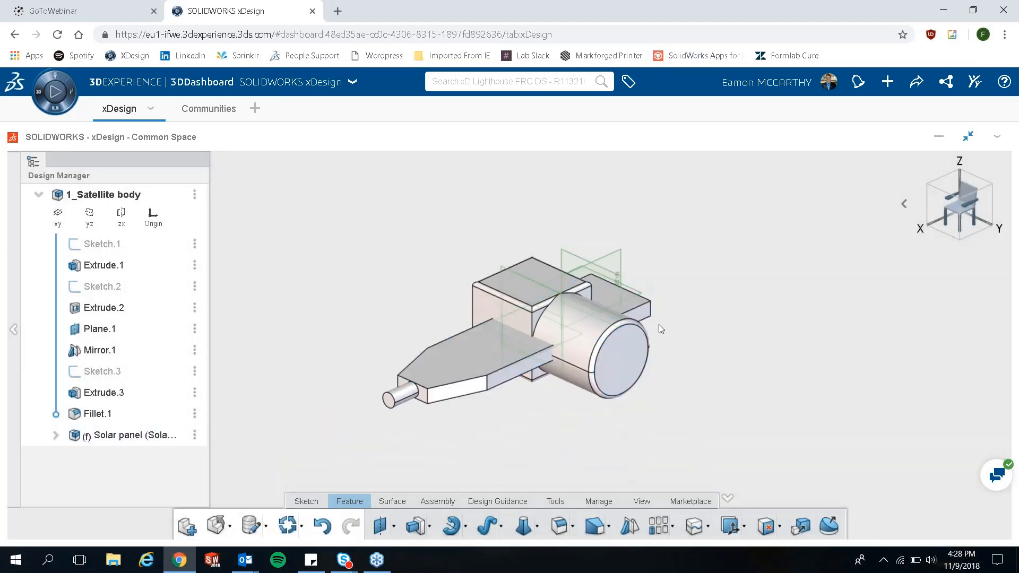
# - Unfix the inserted solar panel and move it clear of the body, with its pin facing the cube's side hole
pyautogui.click(438, 363)
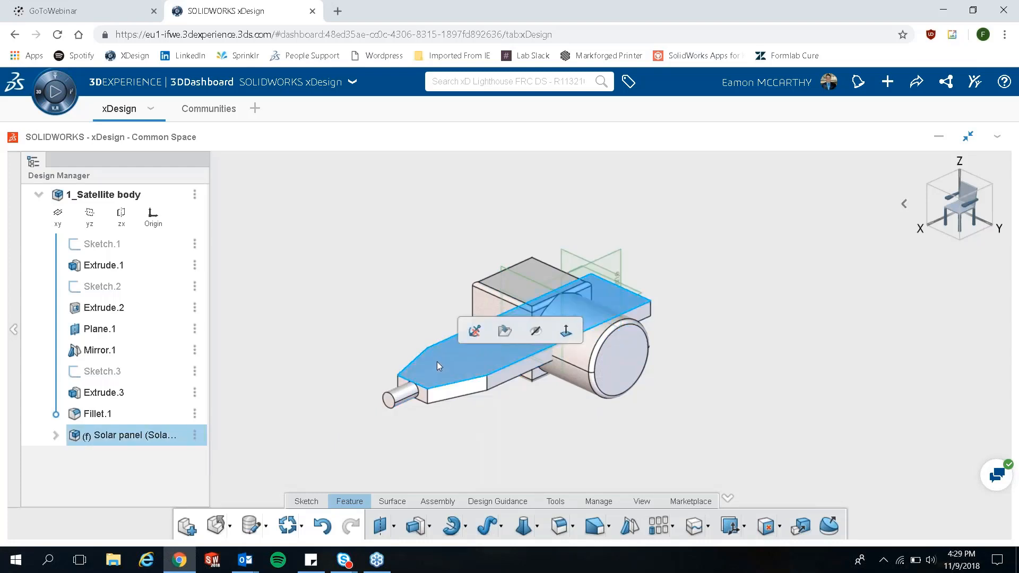
pyautogui.click(475, 332)
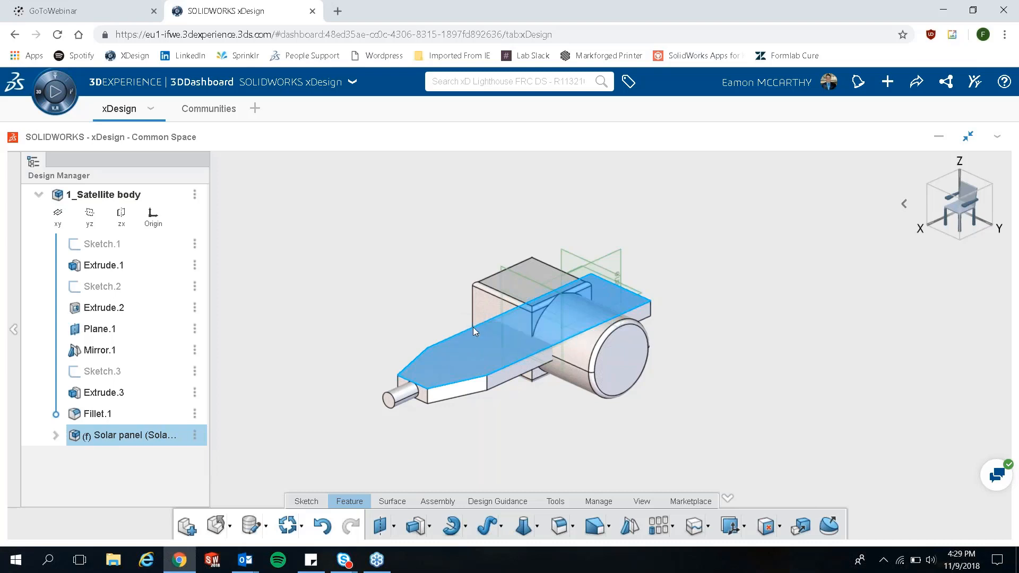
pyautogui.moveTo(505, 371); pyautogui.dragTo(650, 275)
pyautogui.moveTo(640, 324); pyautogui.dragTo(510, 343, button='middle')
pyautogui.moveTo(670, 226); pyautogui.dragTo(837, 289)
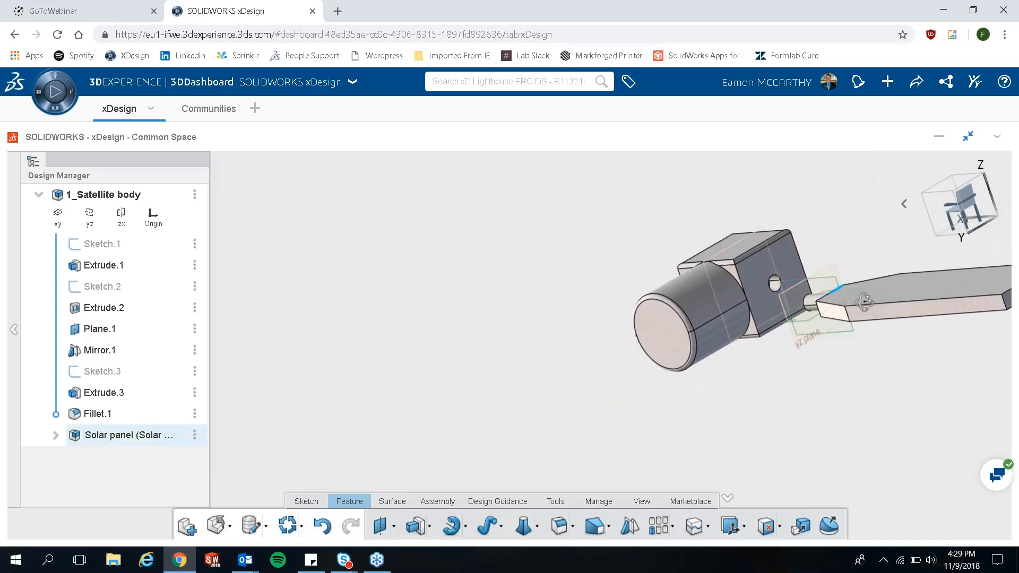
# - Mate the solar panel's round pin concentric with the hole in the cube's side
pyautogui.moveTo(864, 300); pyautogui.dragTo(916, 303, button='middle')
pyautogui.scroll(5, 796, 301)
pyautogui.scroll(3, 800, 300)
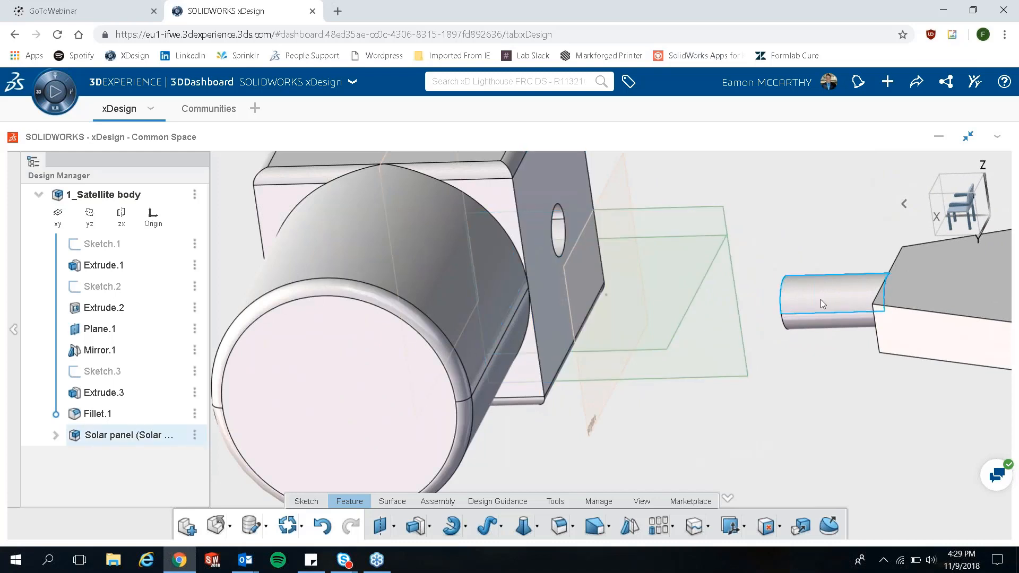
pyautogui.click(806, 294)
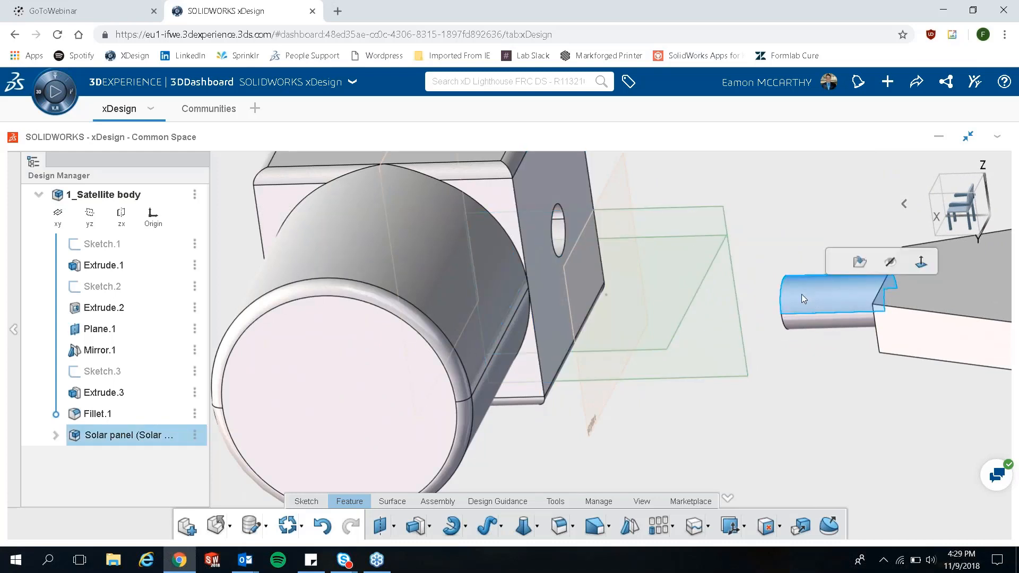
pyautogui.click(560, 232)
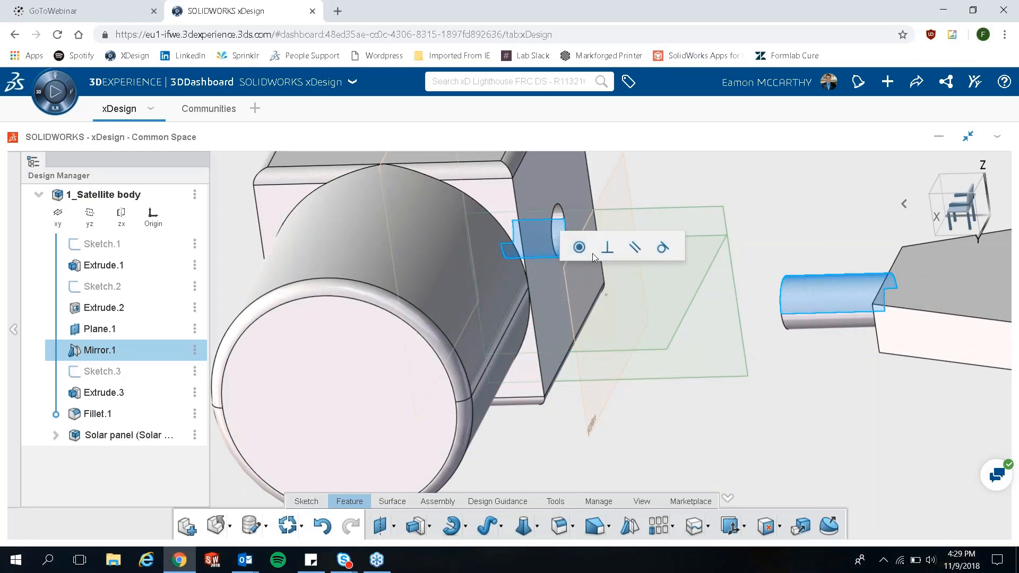
pyautogui.click(579, 248)
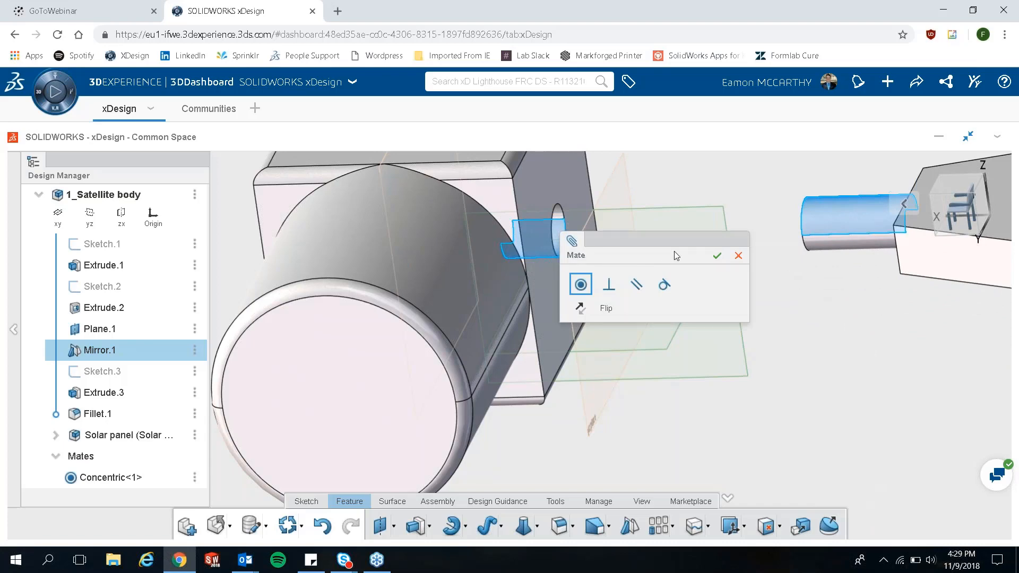
pyautogui.click(717, 256)
# - Add a coincident mate between the flat bottom of the side hole and the end face of the solar panel's pin
pyautogui.moveTo(721, 250); pyautogui.dragTo(770, 245, button='middle')
pyautogui.scroll(3, 820, 197)
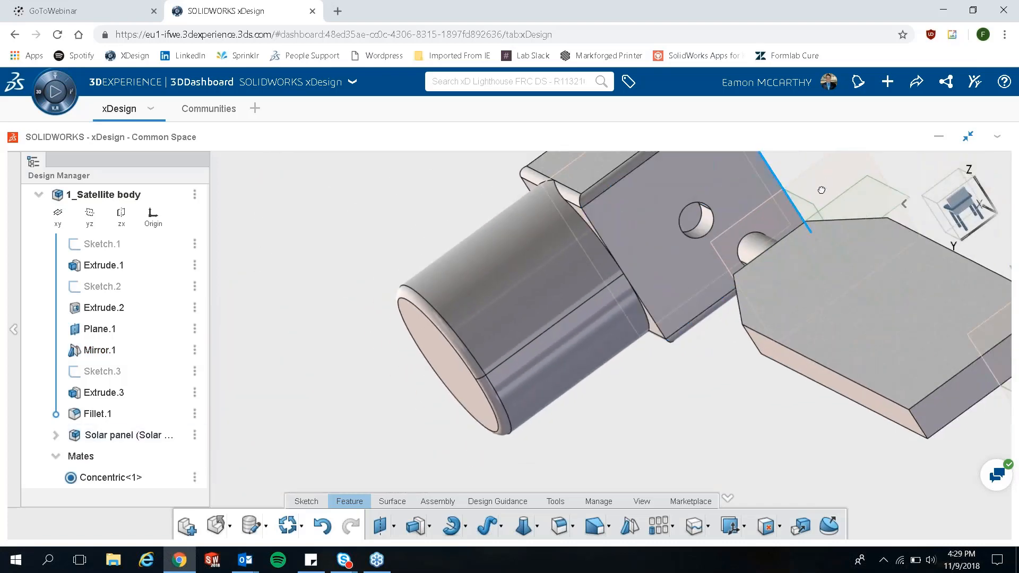
pyautogui.scroll(-3, 821, 190)
pyautogui.click(639, 231)
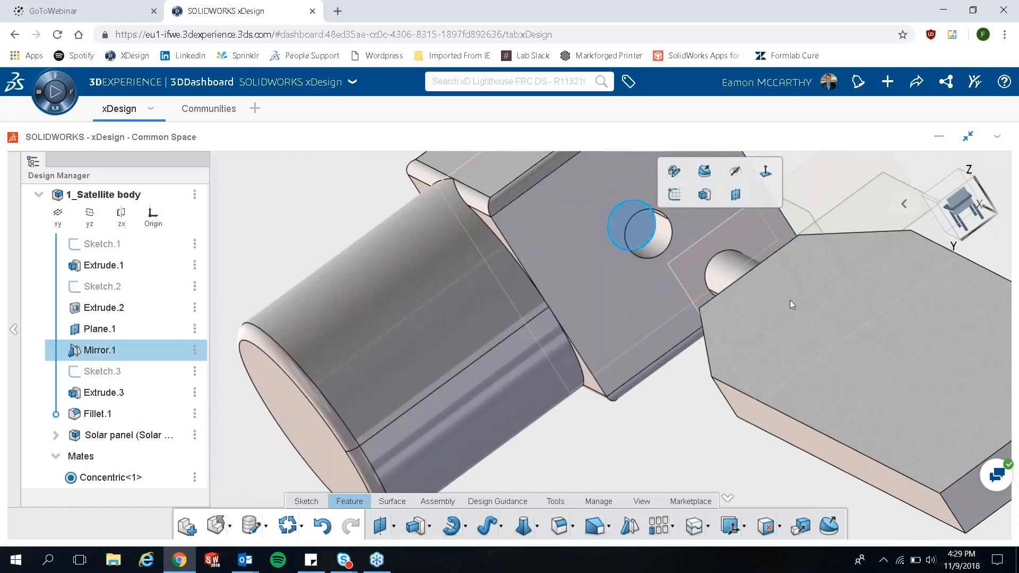
pyautogui.moveTo(852, 319); pyautogui.dragTo(998, 326, button='middle')
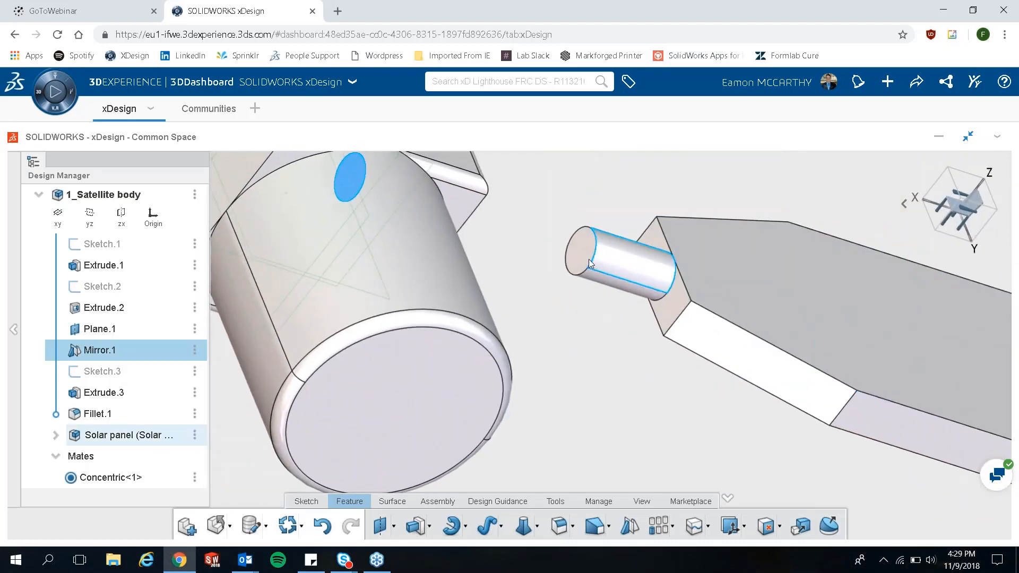
pyautogui.click(581, 246)
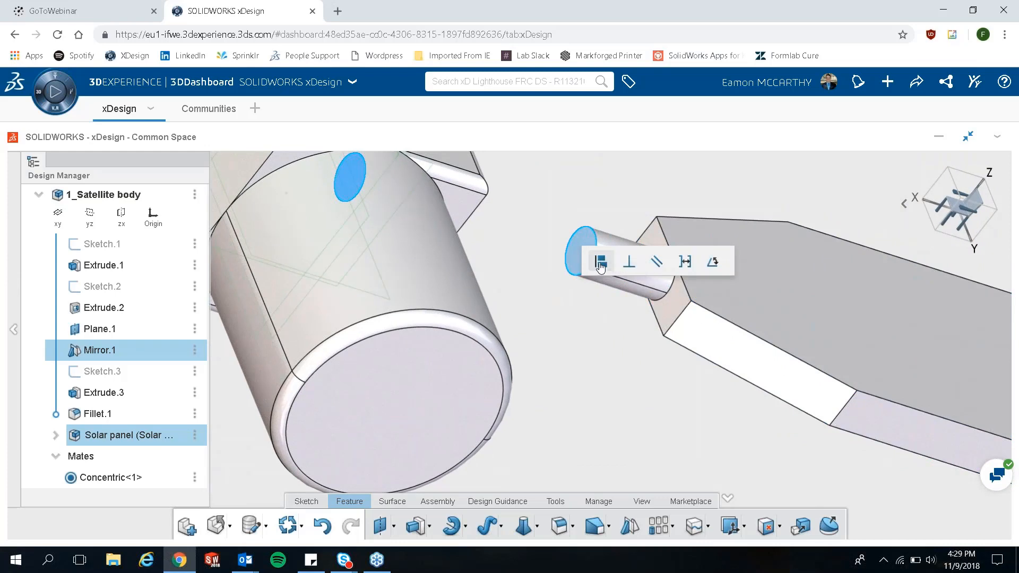
pyautogui.click(600, 262)
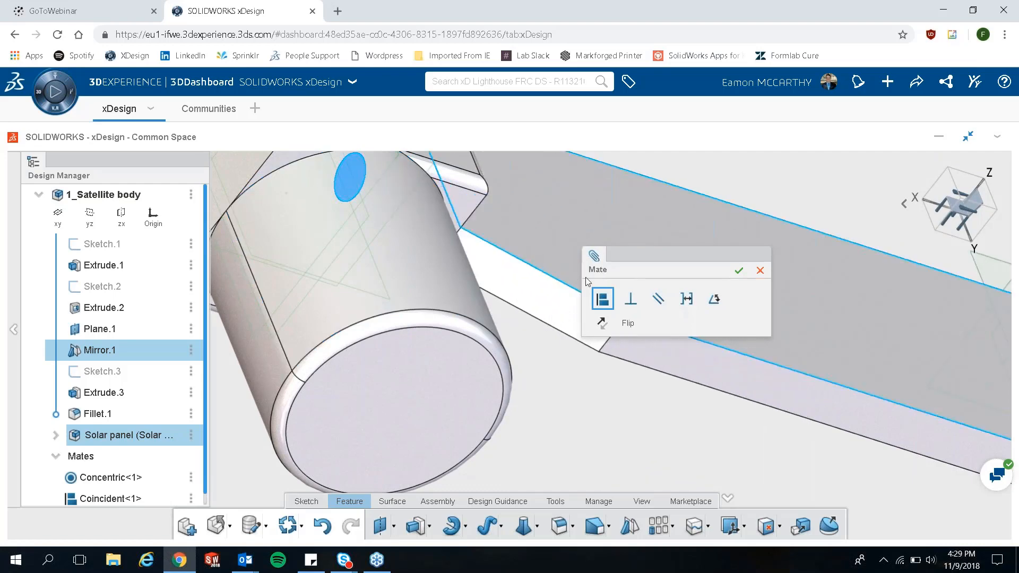
pyautogui.click(743, 275)
# - Rotate the mated solar panel about its pin axis so that it stands tilted relative to the body
pyautogui.moveTo(610, 336); pyautogui.dragTo(506, 321, button='middle')
pyautogui.scroll(-5, 507, 320)
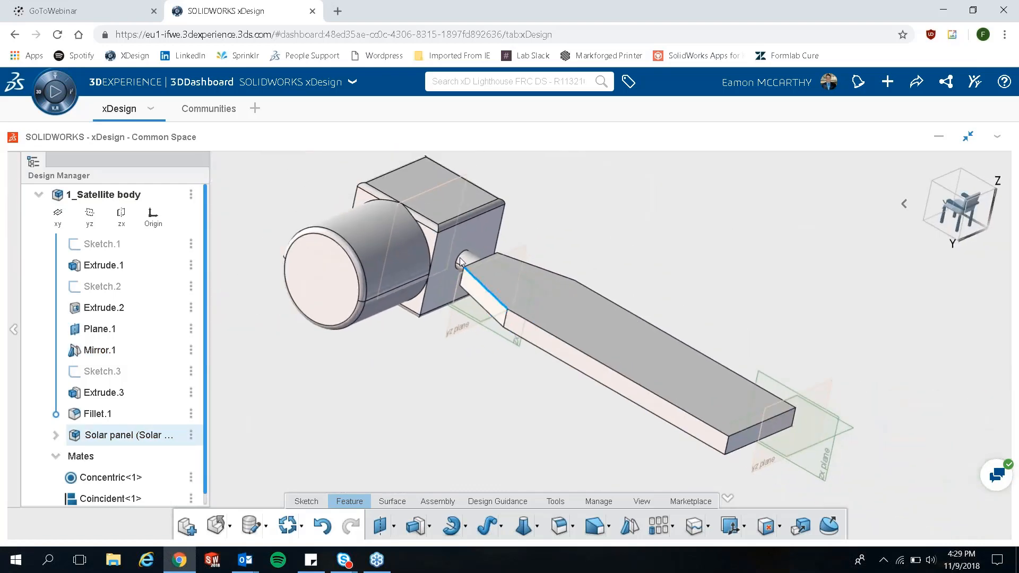
pyautogui.scroll(1, 460, 265)
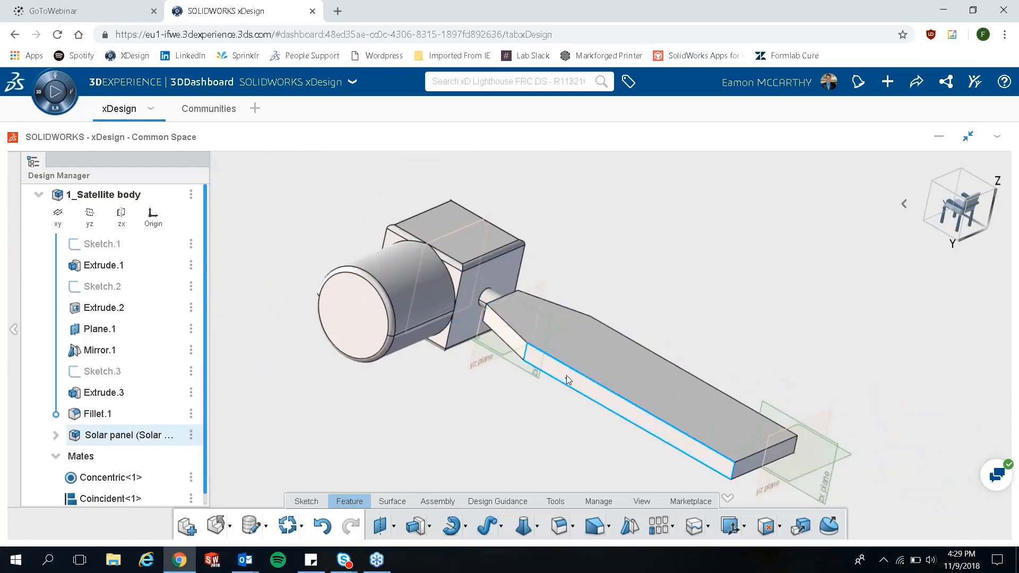
pyautogui.moveTo(602, 328); pyautogui.dragTo(549, 330)
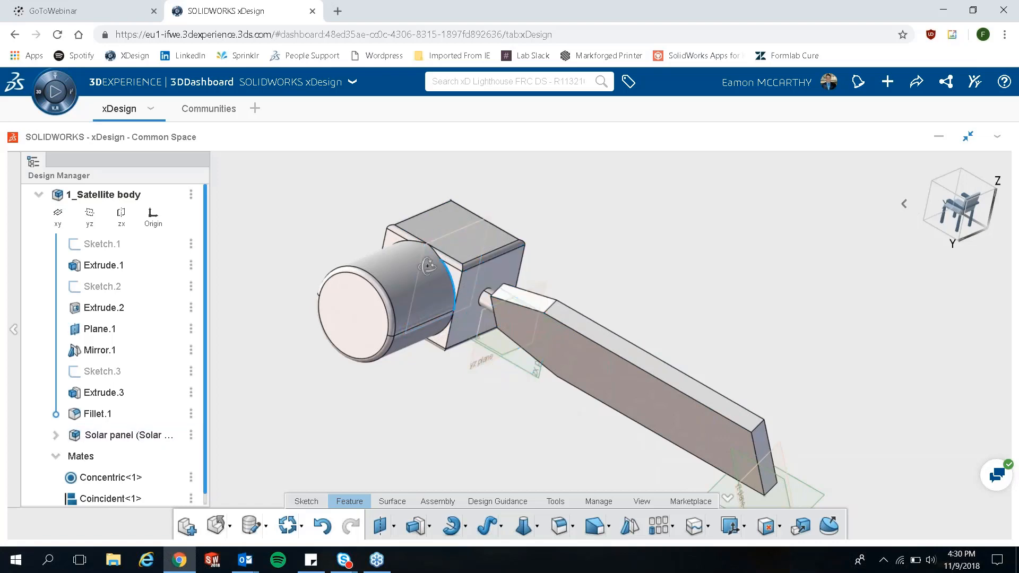
# - Insert a second Solar panel from the recent search and move it clear of the body on the free hole's side
pyautogui.moveTo(443, 294); pyautogui.dragTo(746, 271, button='middle')
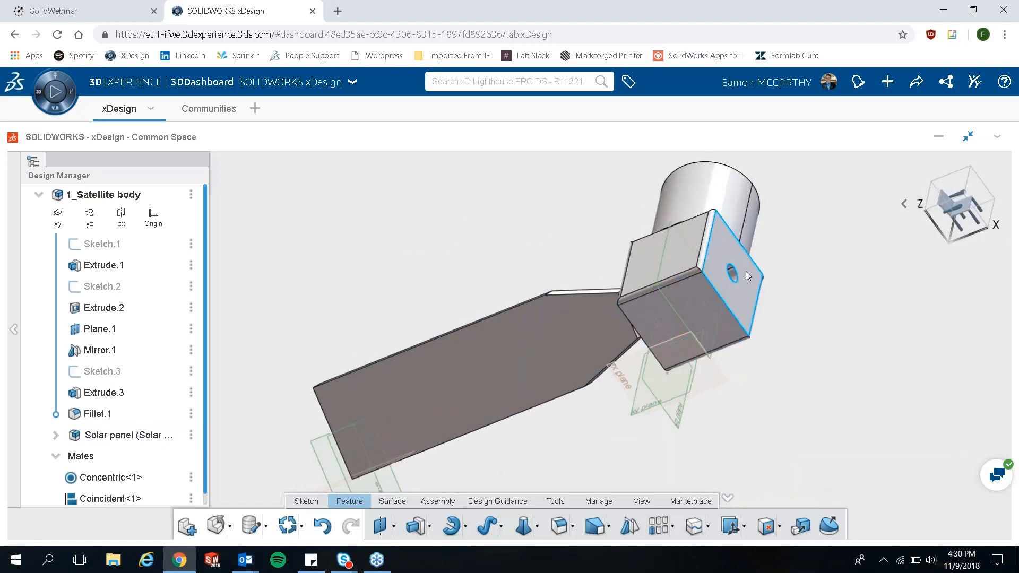
pyautogui.click(467, 82)
pyautogui.click(478, 104)
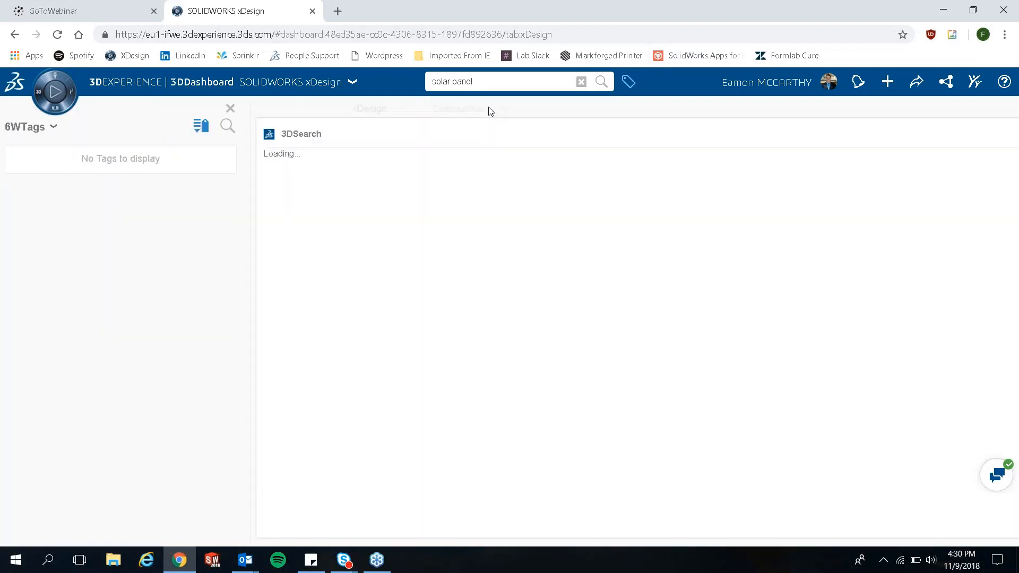
pyautogui.moveTo(335, 227); pyautogui.dragTo(795, 316)
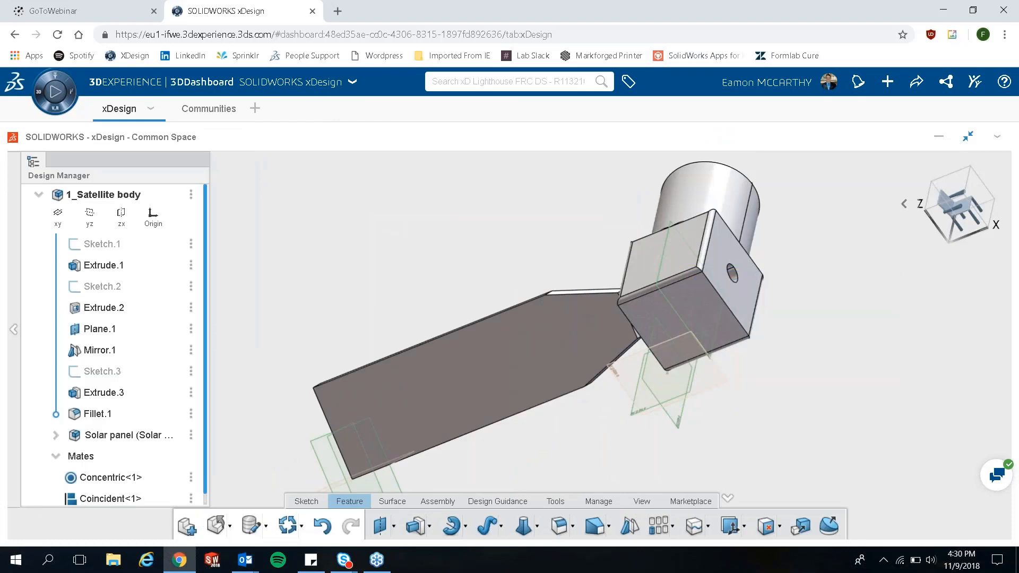
pyautogui.click(866, 325)
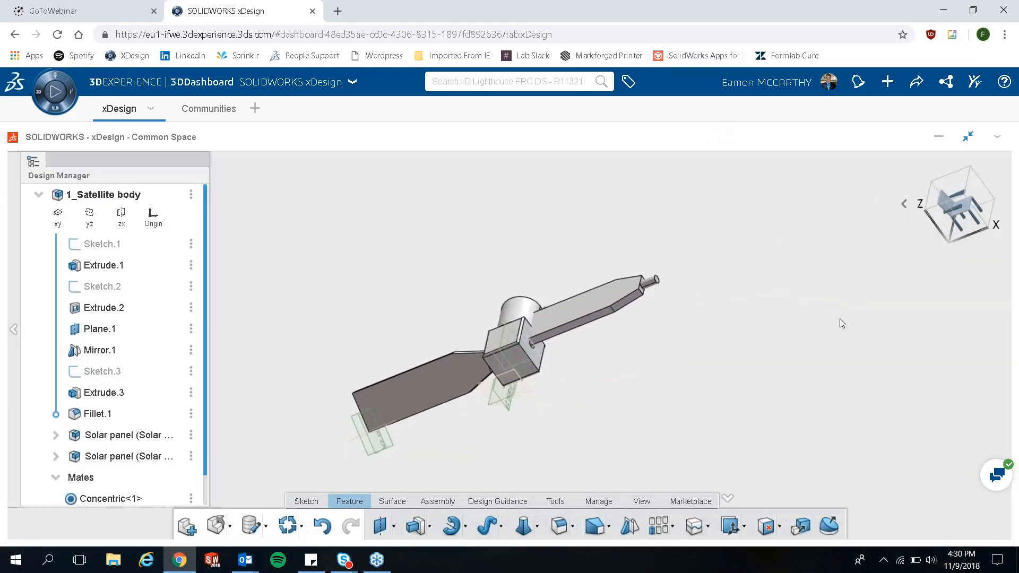
pyautogui.moveTo(594, 293); pyautogui.dragTo(664, 287)
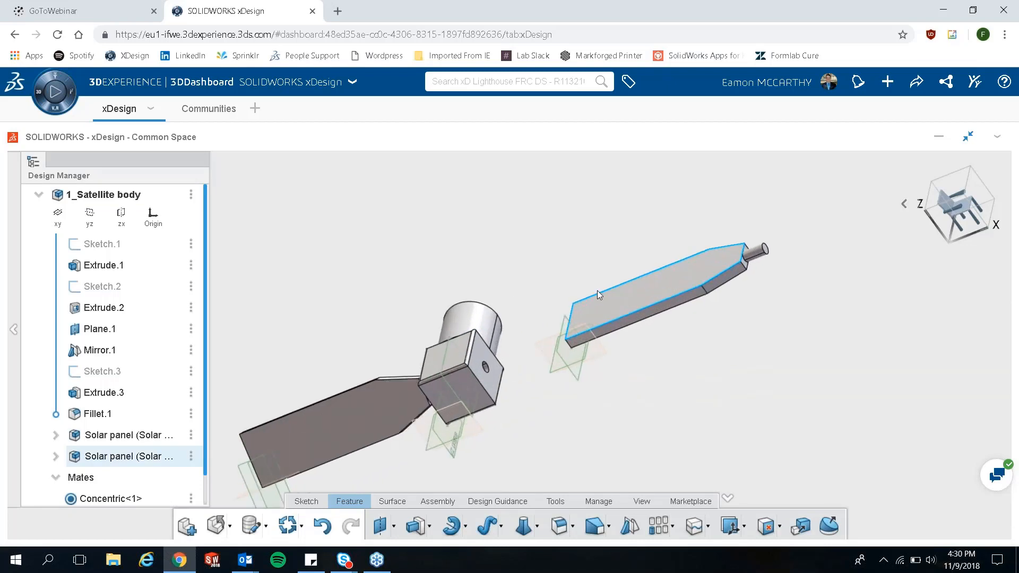
# - Mate the second solar panel's round pin concentric with the cube's free side hole, flipping the alignment so the pin faces the cube
pyautogui.scroll(5, 696, 289)
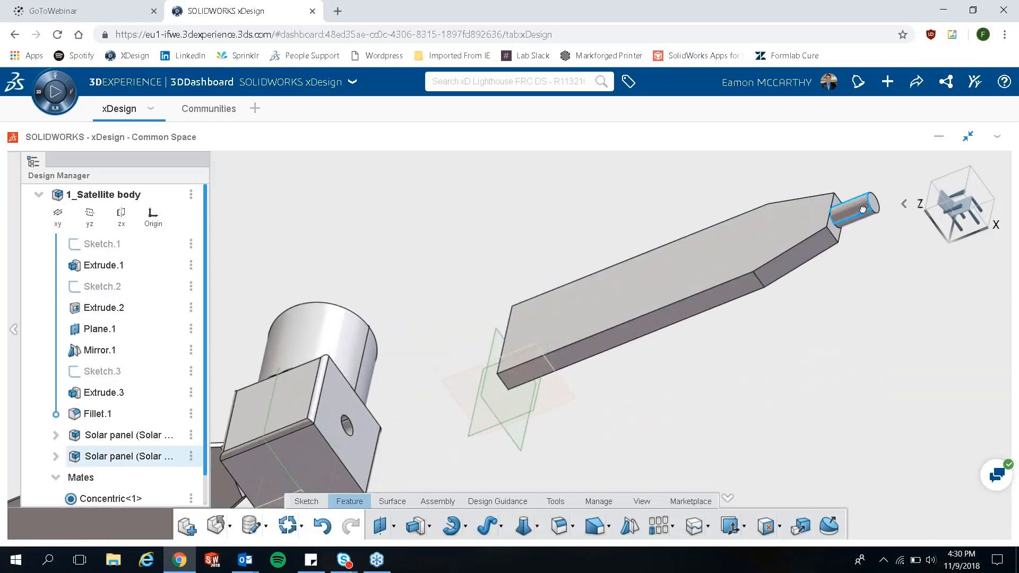
pyautogui.click(860, 204)
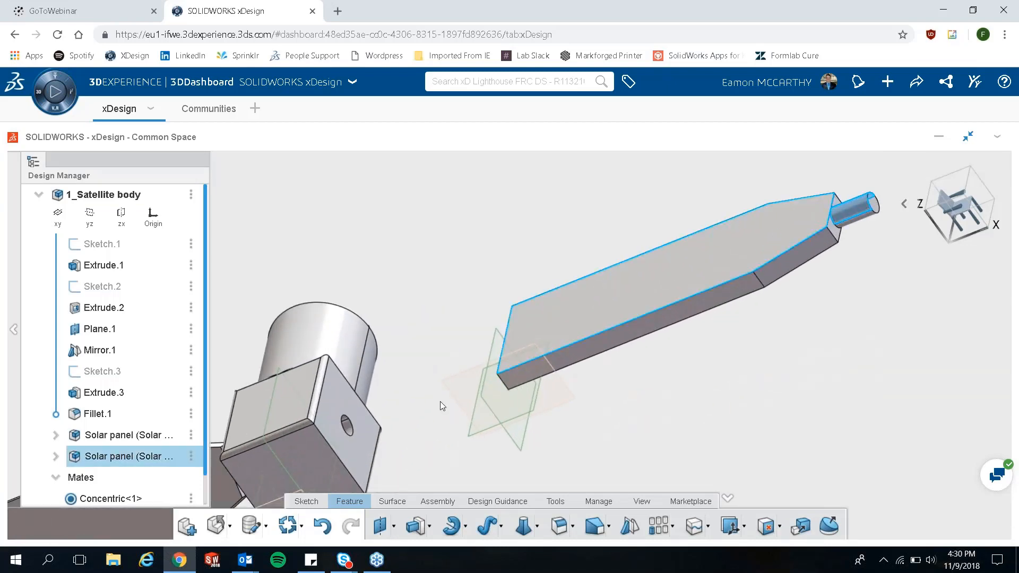
pyautogui.scroll(4, 353, 424)
pyautogui.click(345, 432)
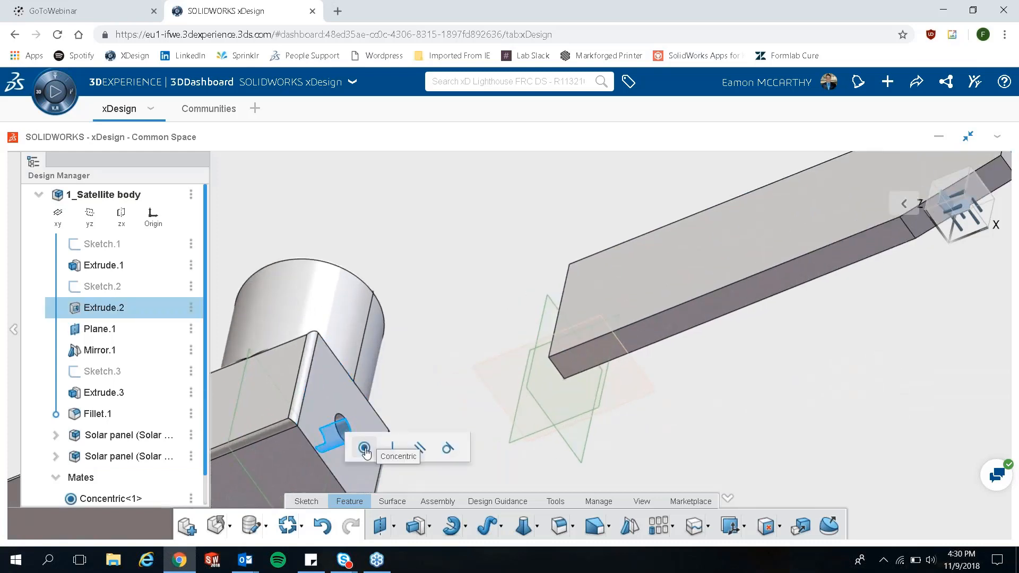
pyautogui.click(364, 449)
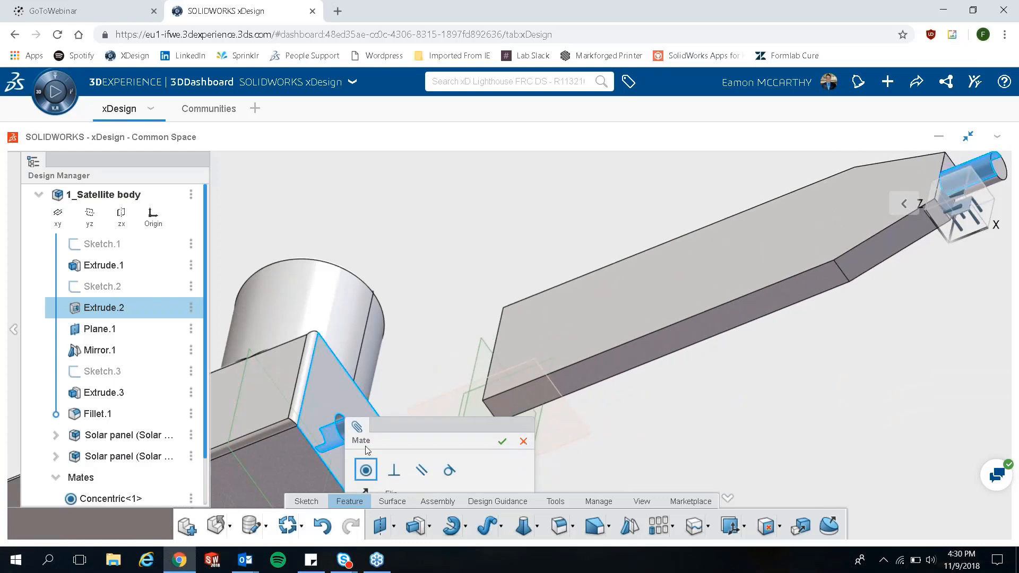
pyautogui.scroll(-4, 664, 385)
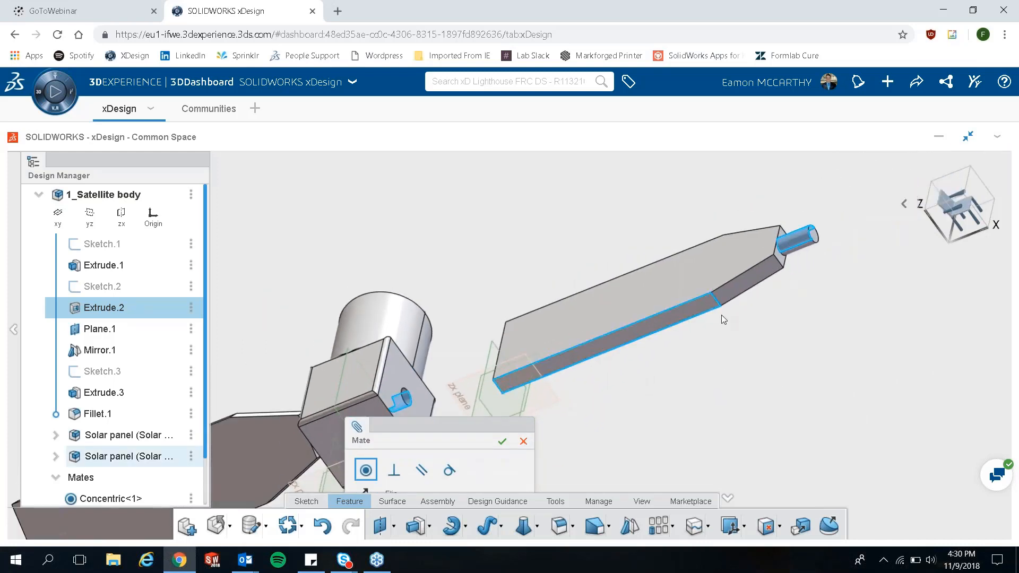
pyautogui.moveTo(485, 426); pyautogui.dragTo(884, 373)
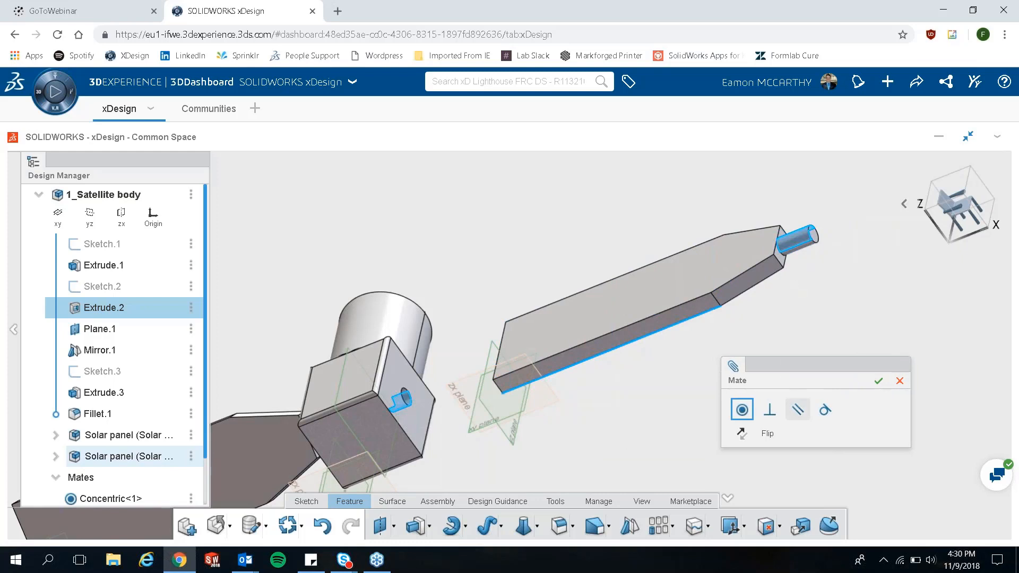
pyautogui.click(742, 435)
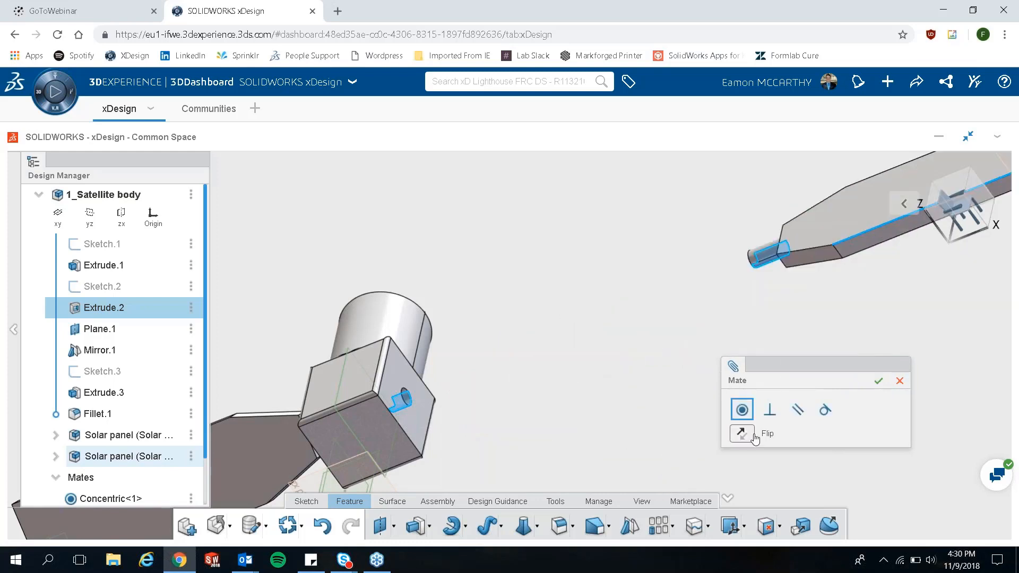
pyautogui.click(878, 380)
# - Add a coincident mate between the end face of the second panel's pin and the flat bottom of the cube's side hole
pyautogui.moveTo(773, 247); pyautogui.dragTo(895, 208, button='middle')
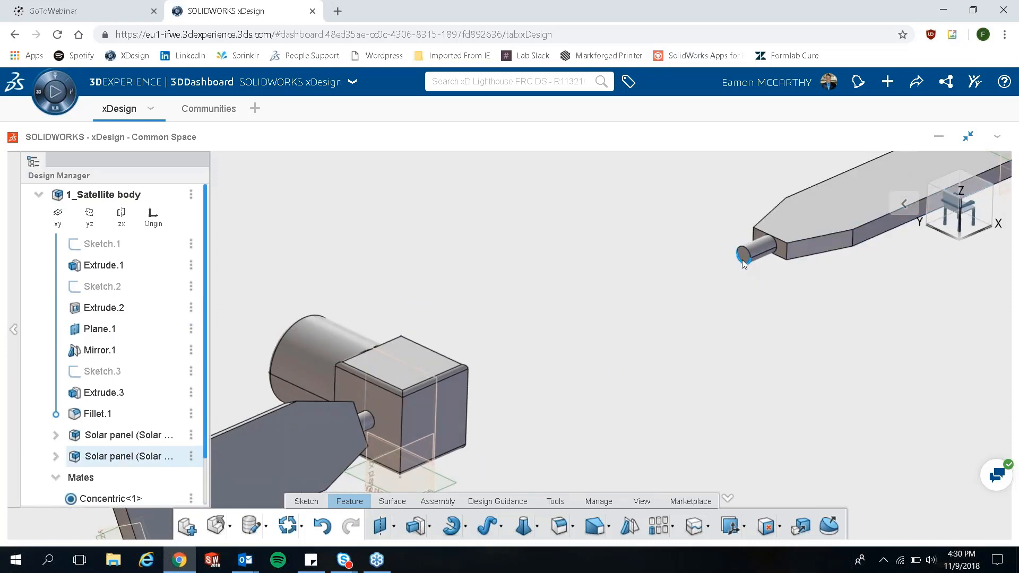
pyautogui.moveTo(573, 366); pyautogui.dragTo(484, 373, button='middle')
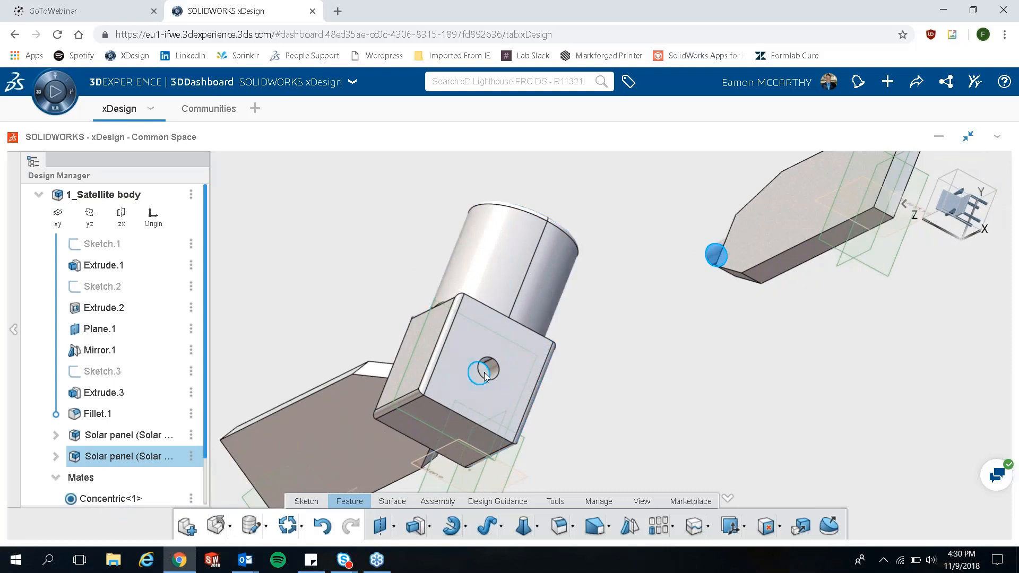
pyautogui.click(485, 373)
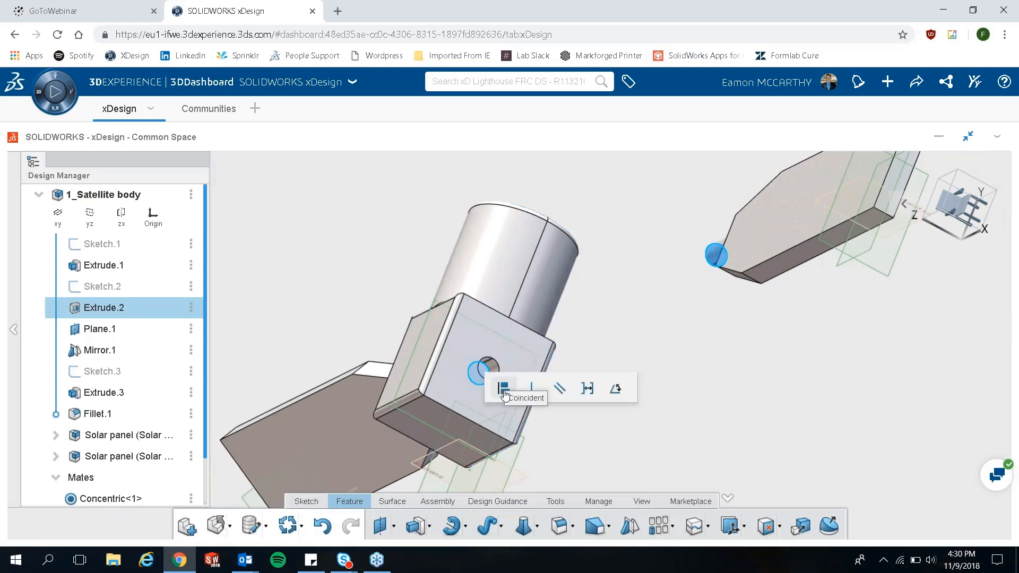
pyautogui.click(504, 390)
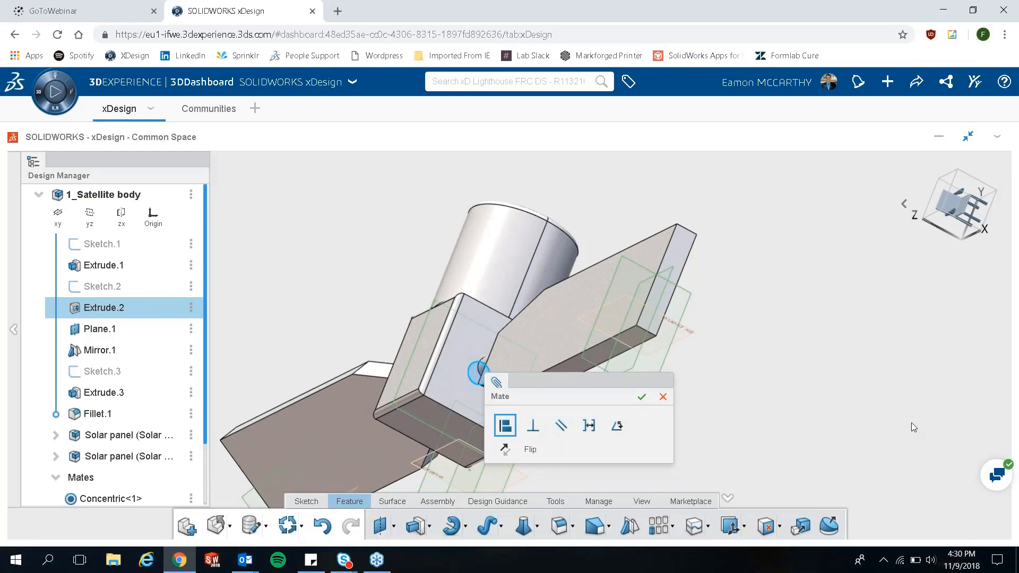
pyautogui.click(624, 373)
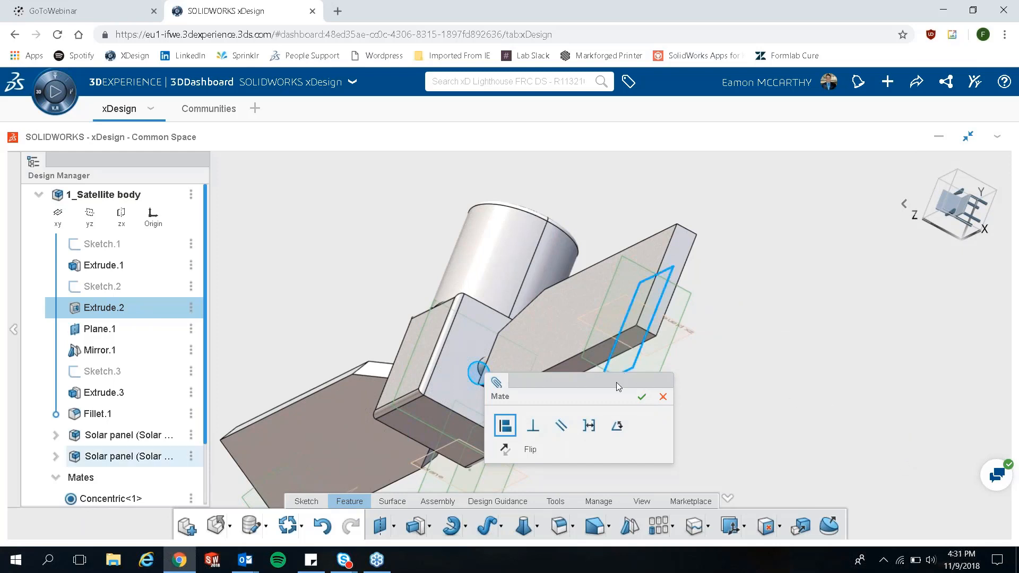
pyautogui.click(641, 400)
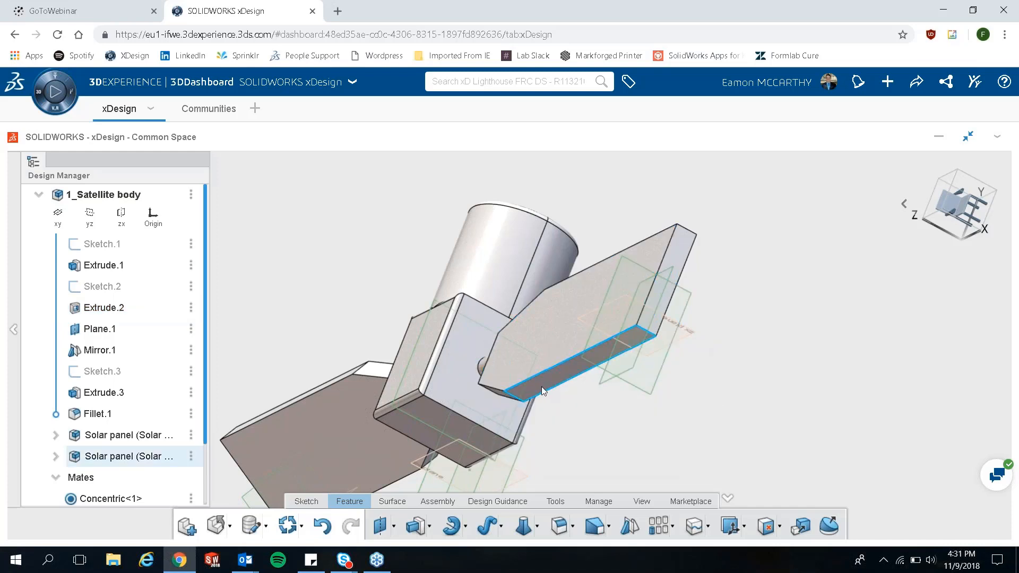
# - Add a parallel mate between the large flat faces of the two solar panels
pyautogui.moveTo(542, 387)
pyautogui.mouseDown(button='middle')
pyautogui.moveTo(543, 366)
pyautogui.moveTo(614, 364)
pyautogui.moveTo(547, 390)
pyautogui.mouseUp(button='middle')
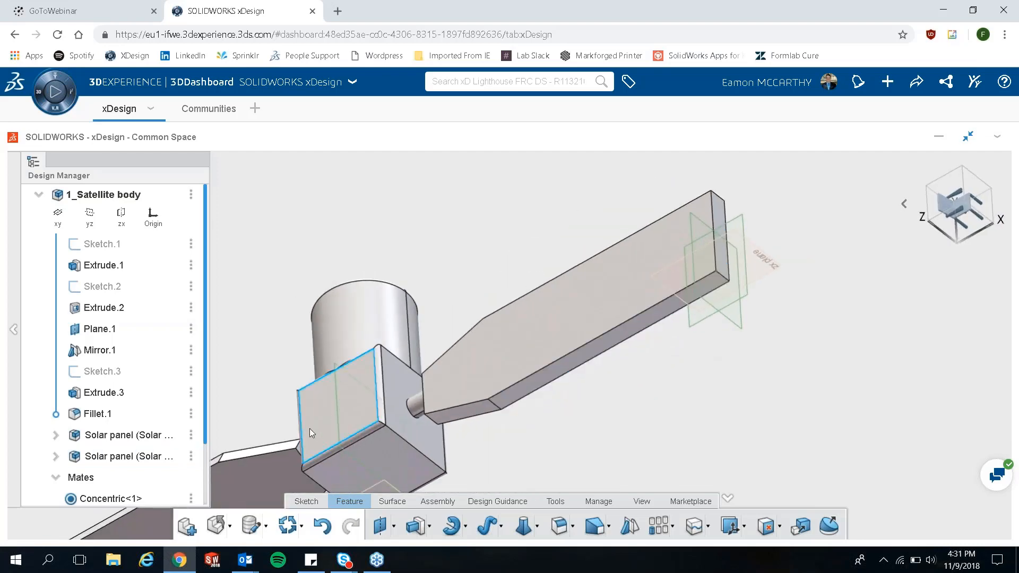
pyautogui.scroll(-5, 310, 431)
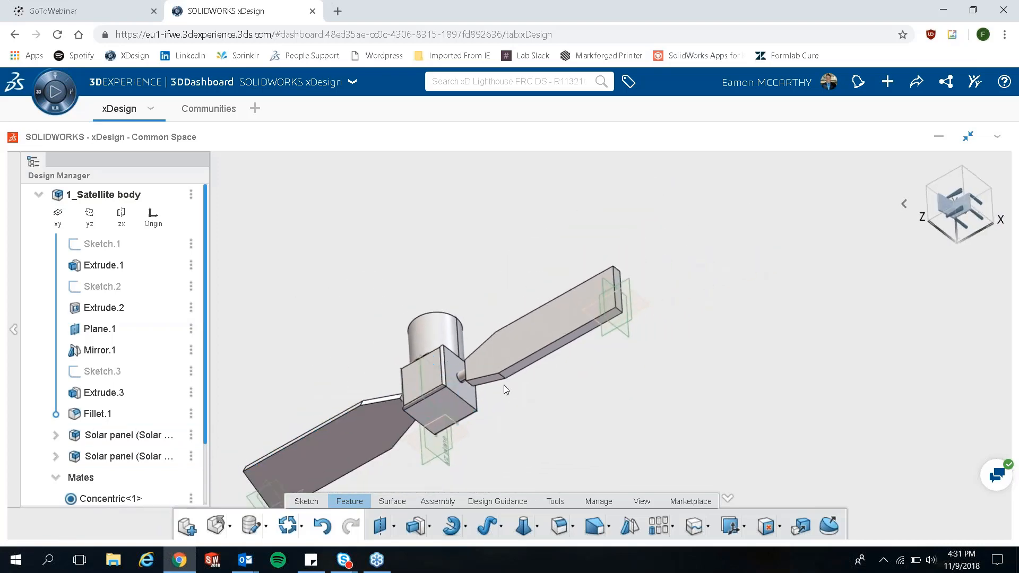
pyautogui.scroll(3, 372, 410)
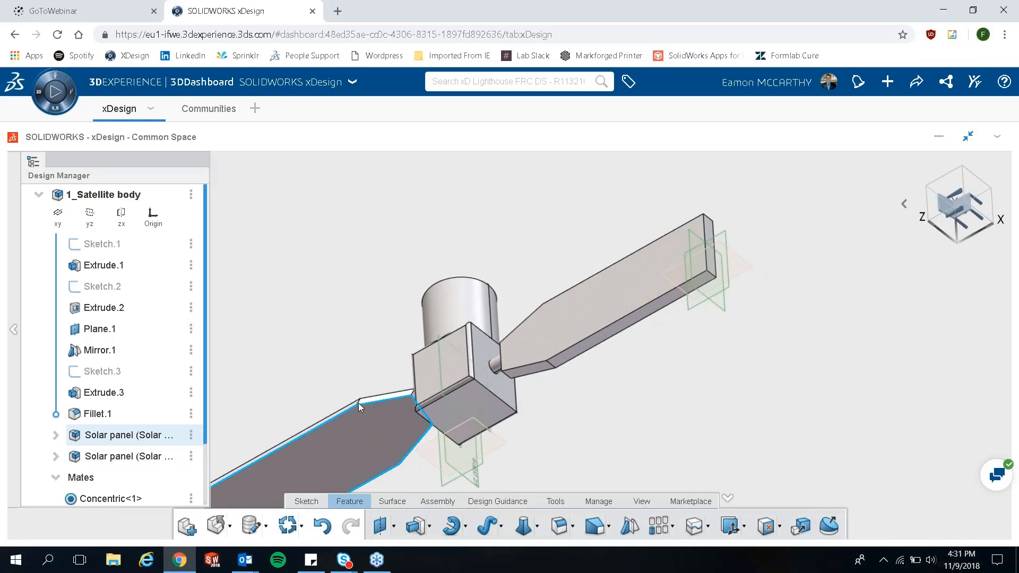
pyautogui.scroll(2, 399, 420)
pyautogui.click(397, 426)
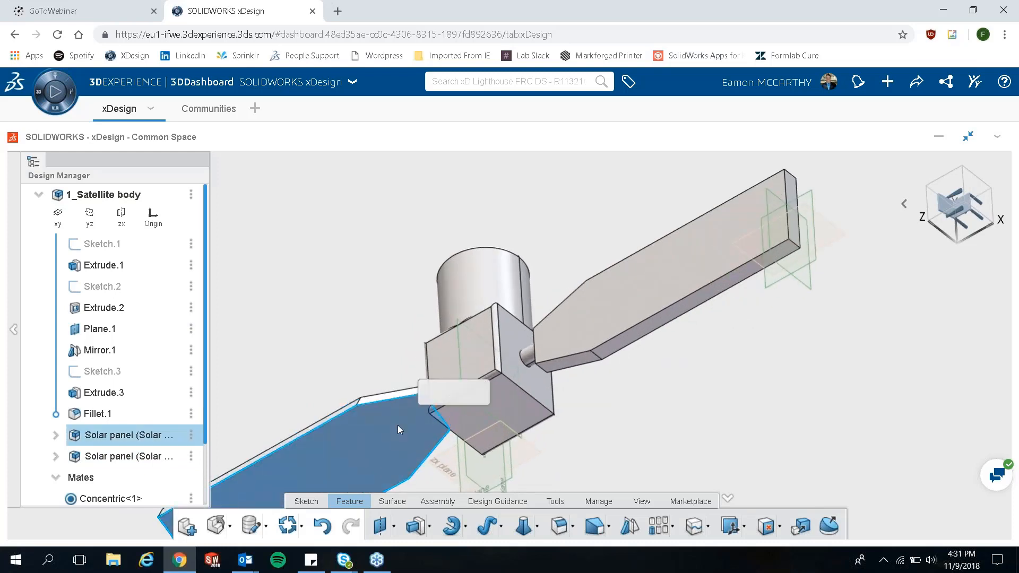
pyautogui.click(613, 314)
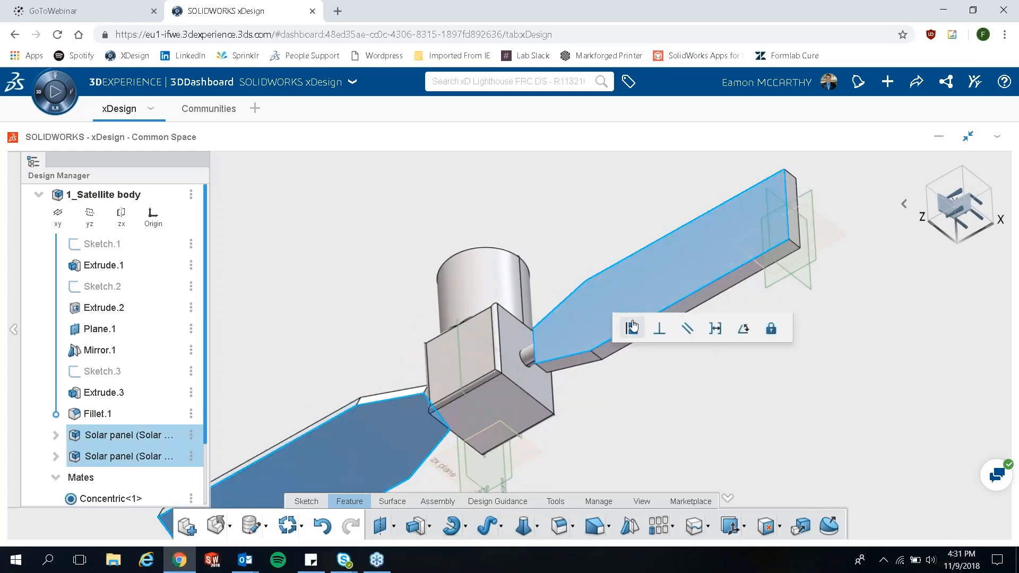
pyautogui.click(687, 329)
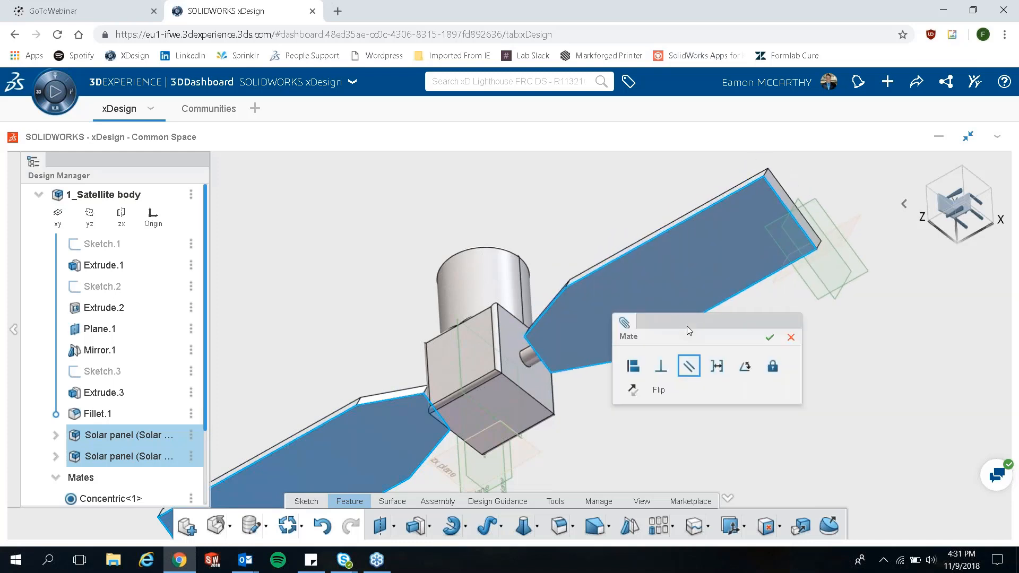
pyautogui.click(770, 338)
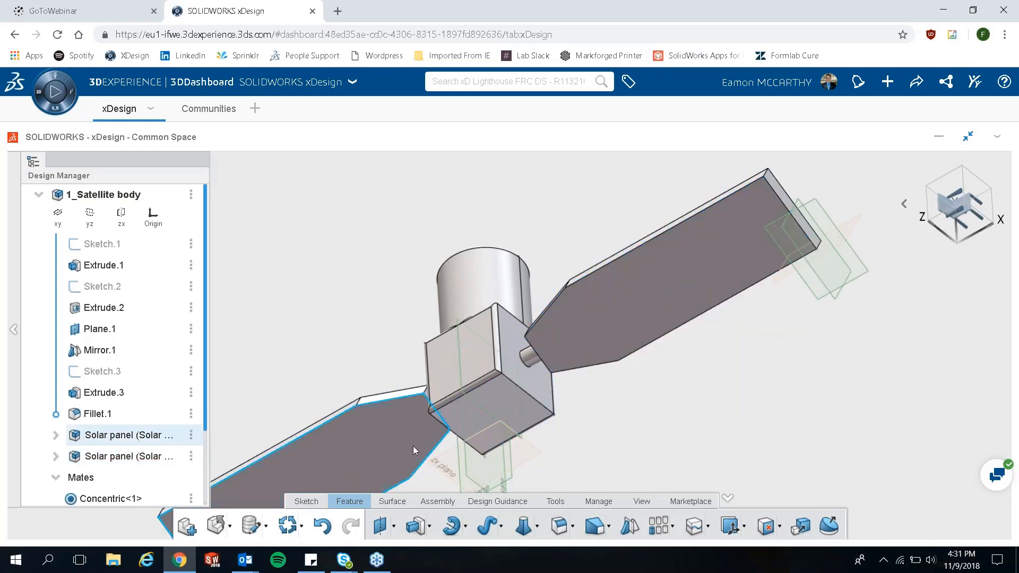
# - Rotate the two parallel-mated solar panels together about their pin axis
pyautogui.moveTo(413, 446); pyautogui.dragTo(502, 376, button='middle')
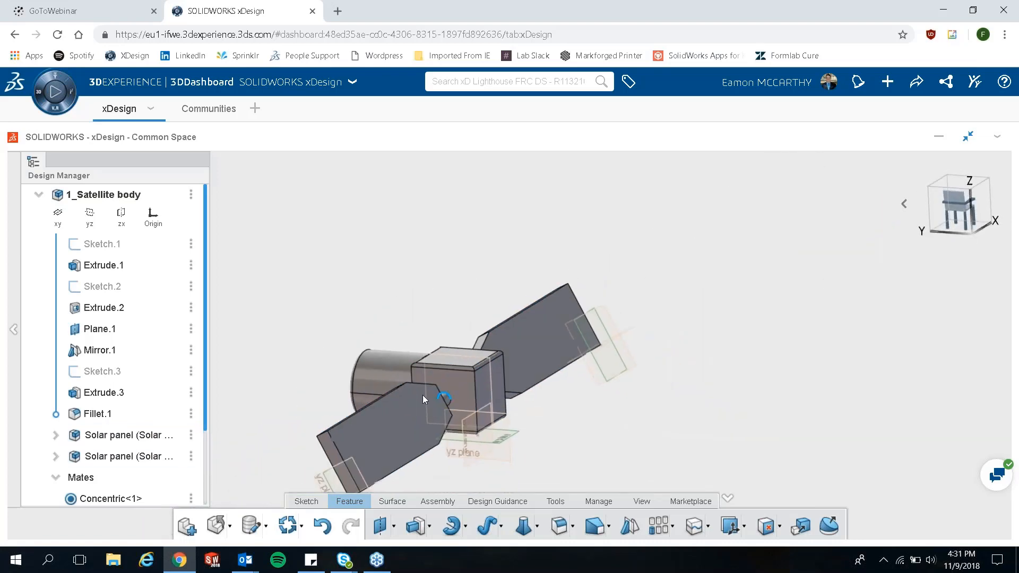
pyautogui.scroll(2, 418, 394)
pyautogui.moveTo(390, 403); pyautogui.dragTo(391, 361)
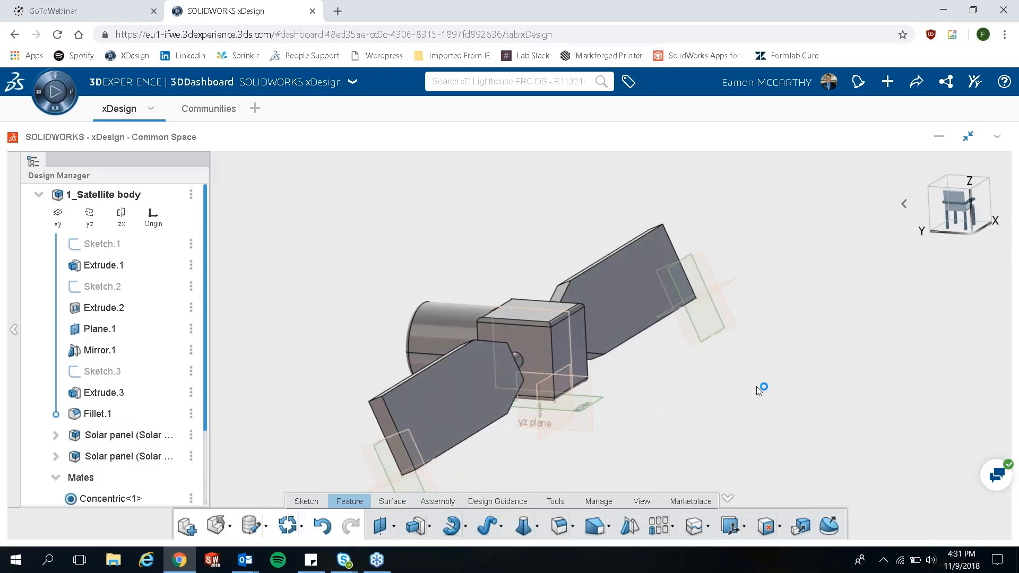
# - Start a sketch on the cube's top face and draw a circle about 37 mm in diameter at the face's centre
pyautogui.moveTo(556, 340)
pyautogui.mouseDown(button='middle')
pyautogui.moveTo(421, 371)
pyautogui.moveTo(571, 363)
pyautogui.moveTo(547, 342)
pyautogui.mouseUp(button='middle')
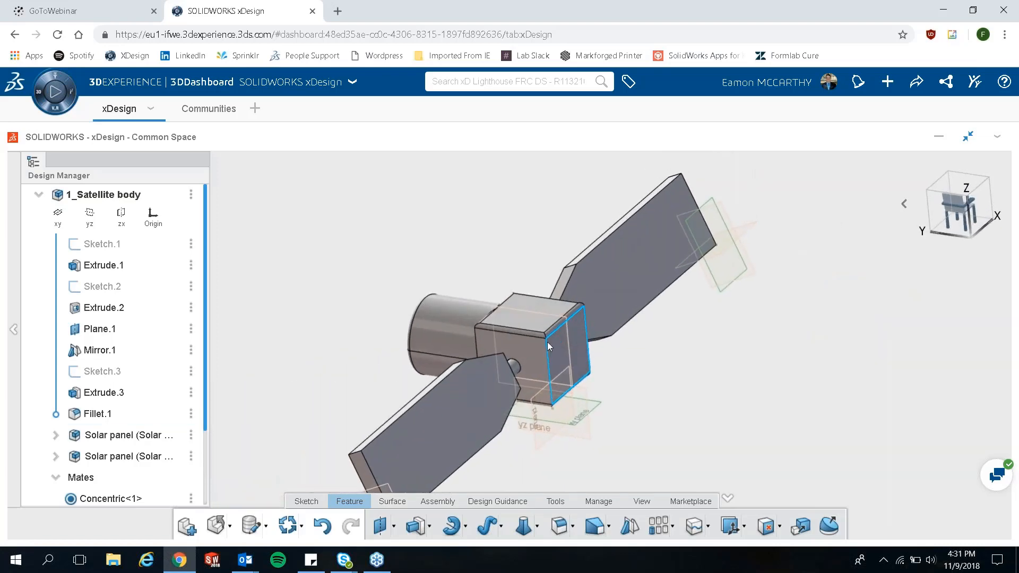
pyautogui.click(532, 319)
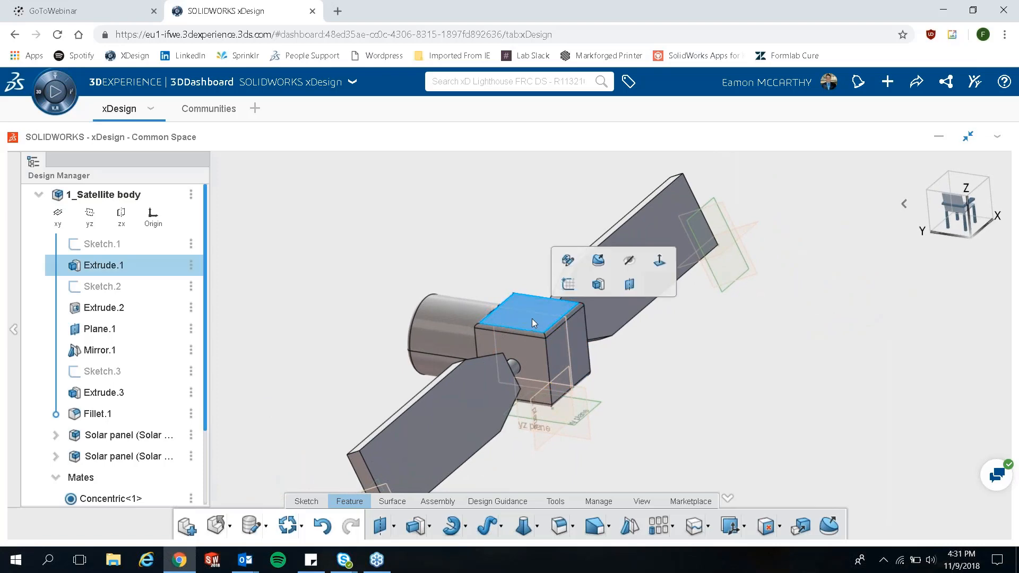
pyautogui.click(567, 286)
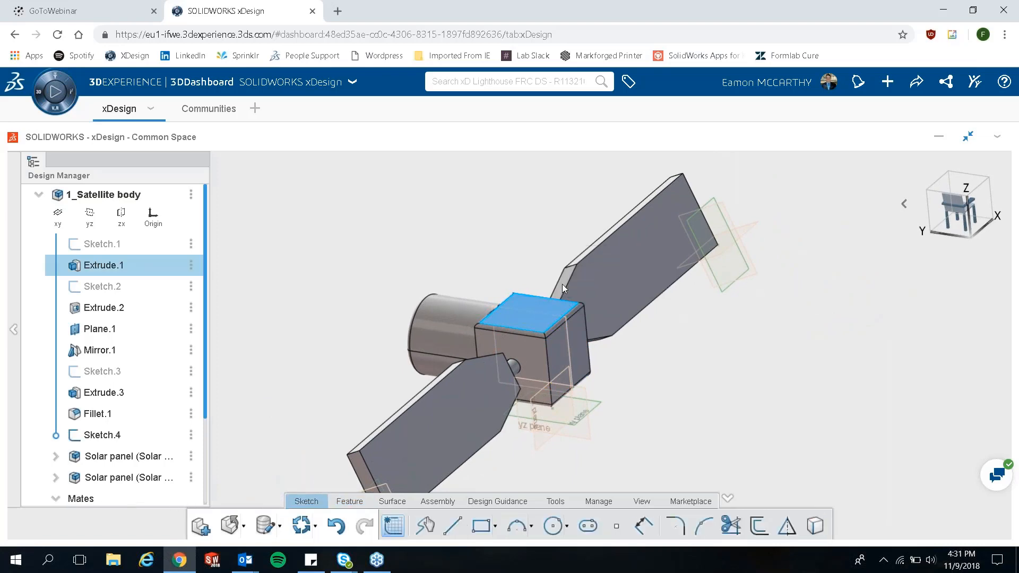
pyautogui.scroll(6, 511, 345)
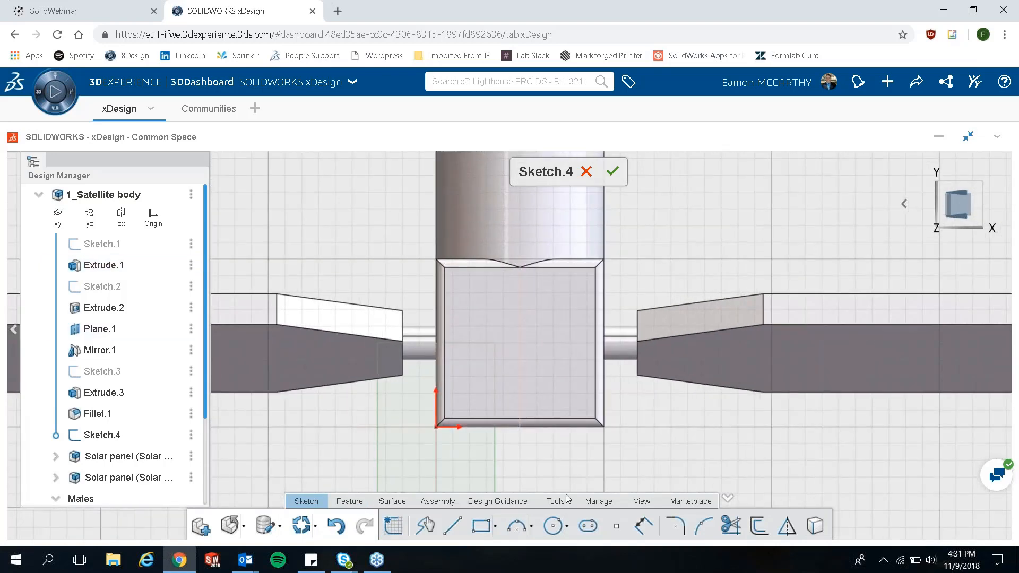
pyautogui.click(556, 527)
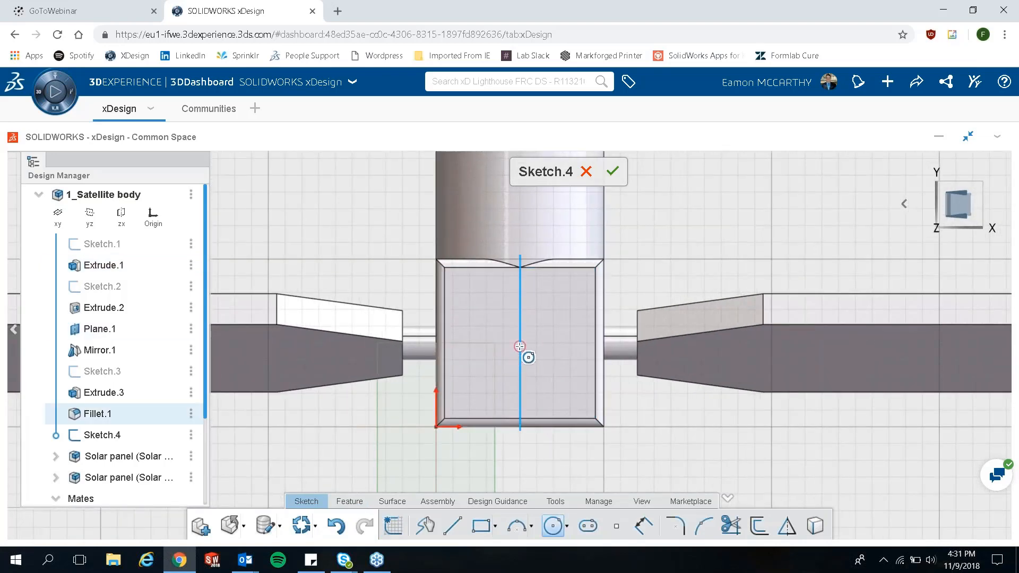
pyautogui.moveTo(521, 346); pyautogui.dragTo(542, 362)
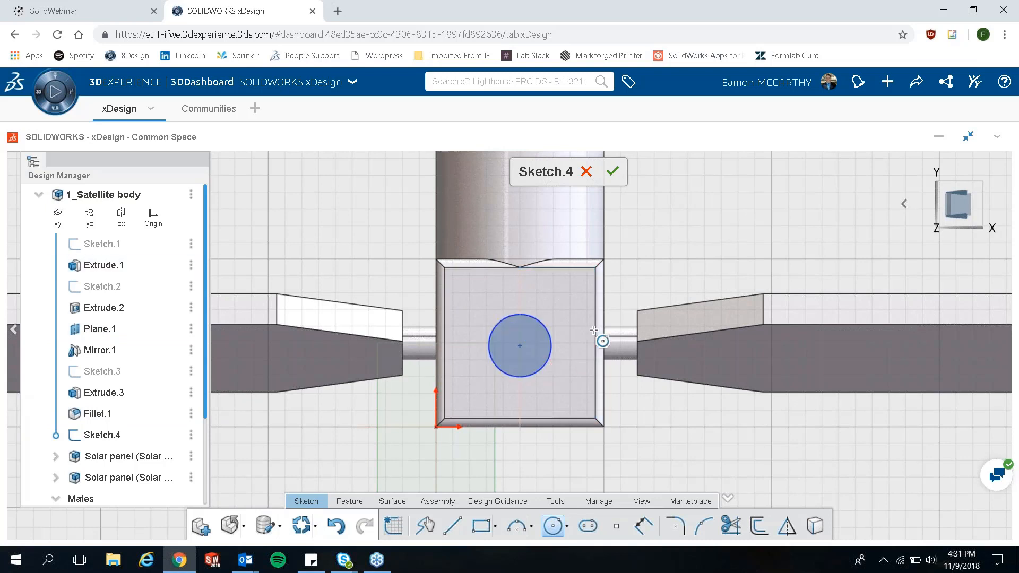
# - Dimension the circle from the cube's side edge beside the second panel and set the distance to 50 mm
pyautogui.click(643, 529)
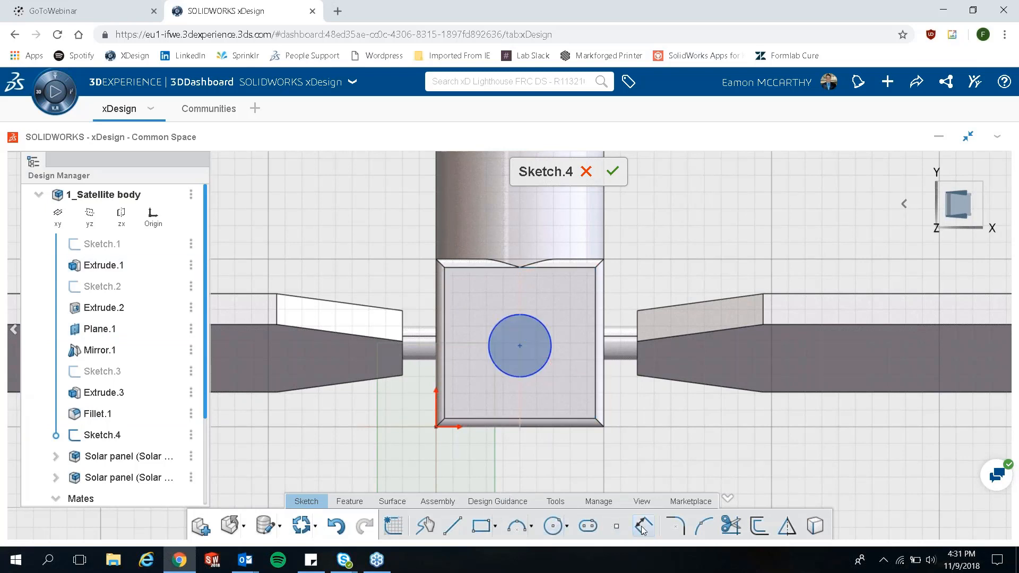
pyautogui.click(550, 361)
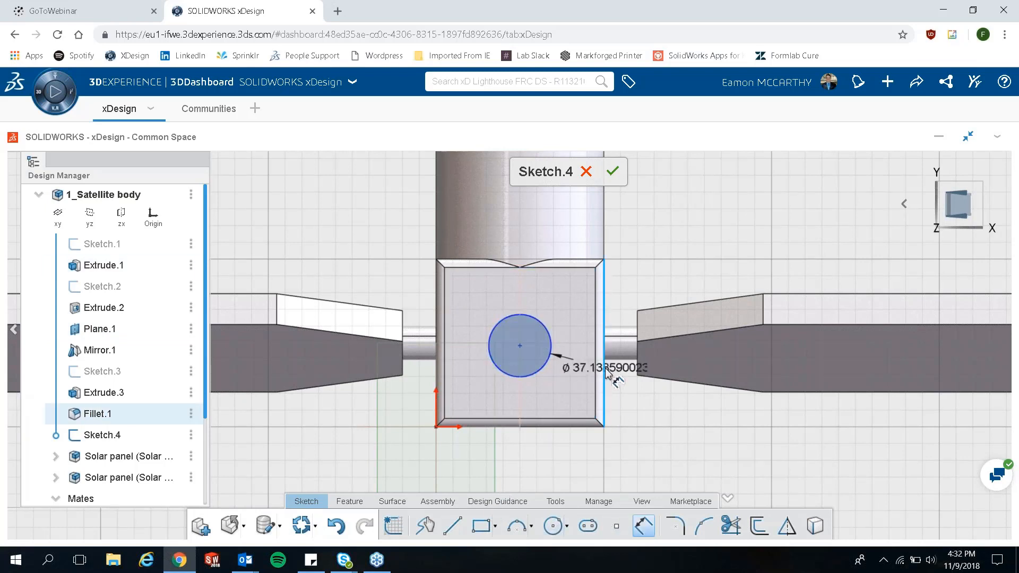
pyautogui.click(604, 373)
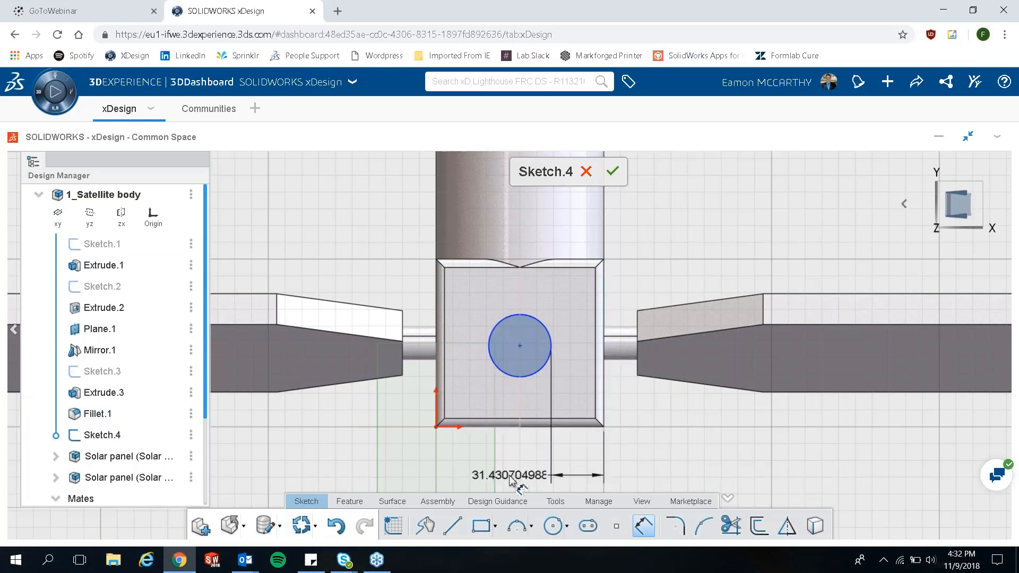
pyautogui.click(510, 481)
pyautogui.write('50')
pyautogui.press('Return')
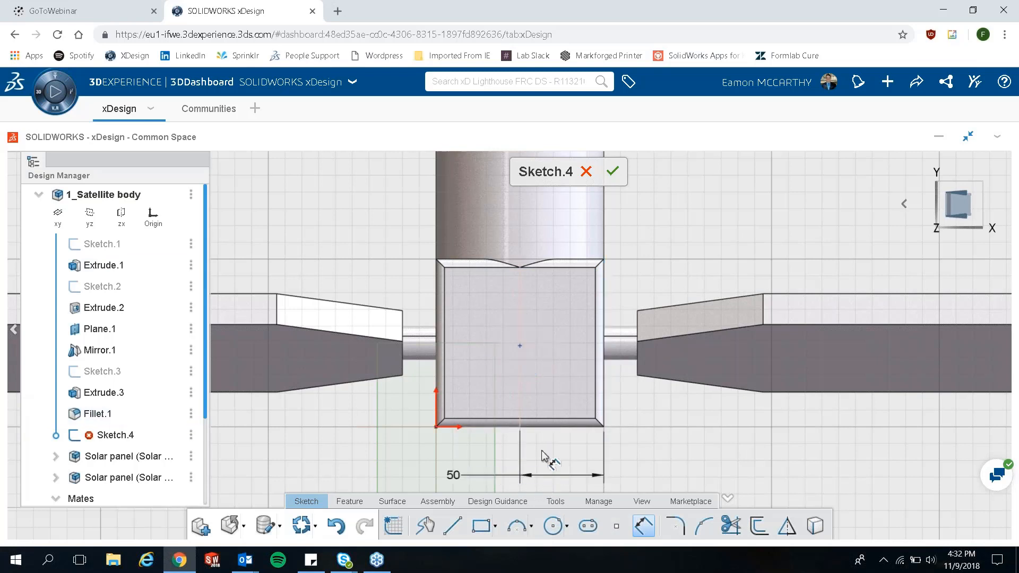
pyautogui.scroll(-3, 539, 446)
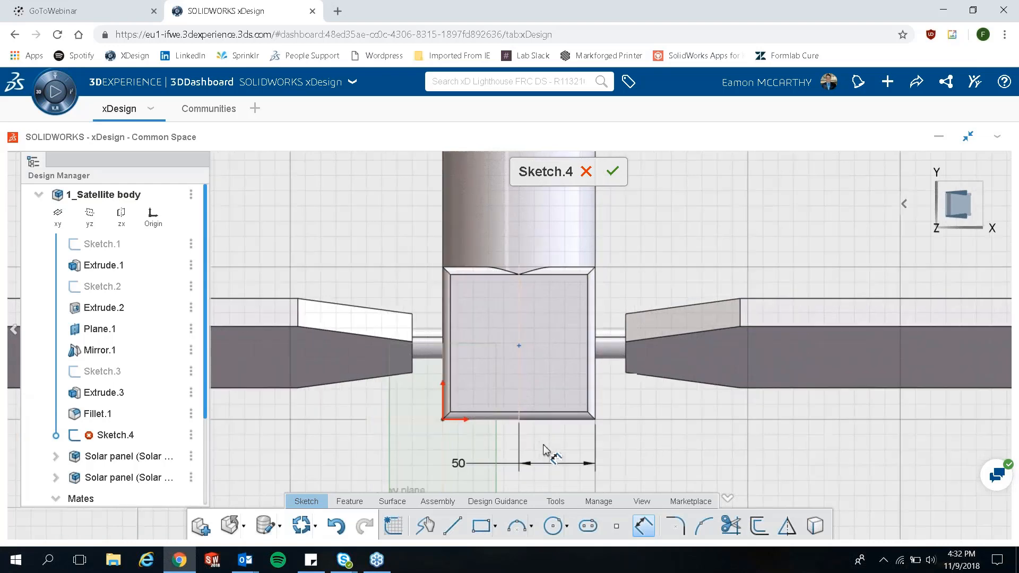
pyautogui.moveTo(529, 415); pyautogui.dragTo(530, 359, button='middle')
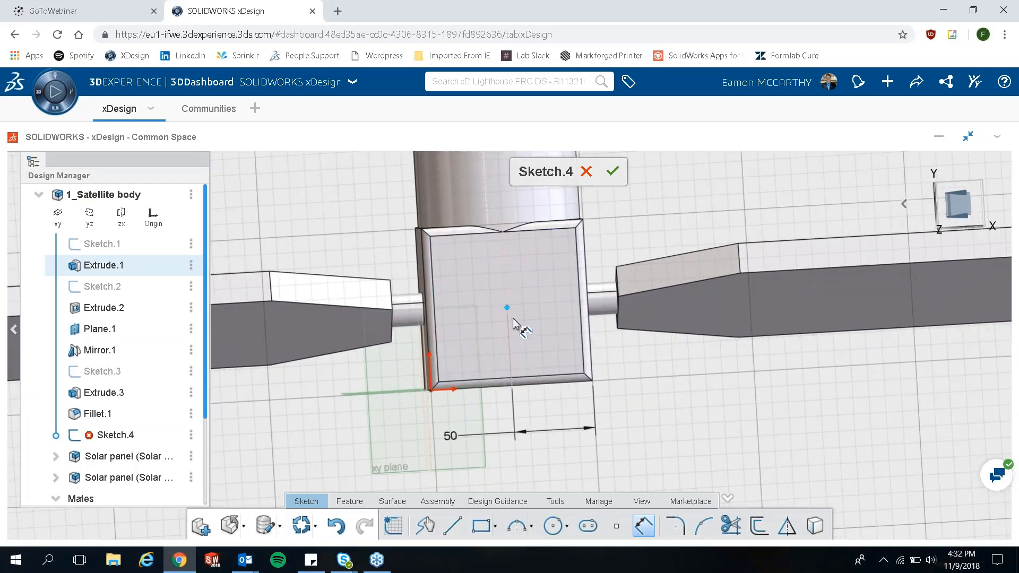
pyautogui.press('Escape')
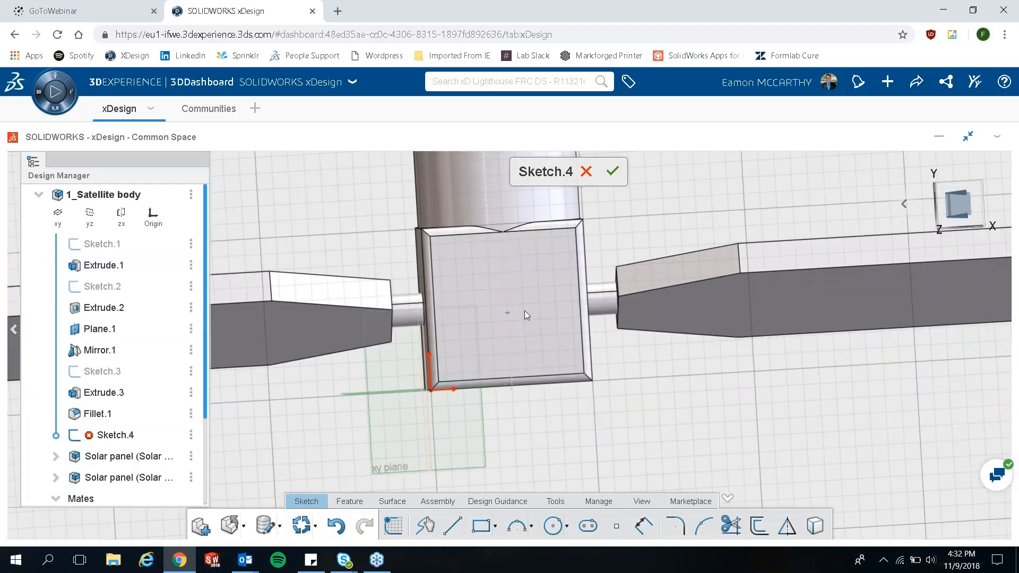
# - Delete the 50 mm dimension attached to the collapsed circle in the sketch on the cube's face
pyautogui.scroll(4, 508, 301)
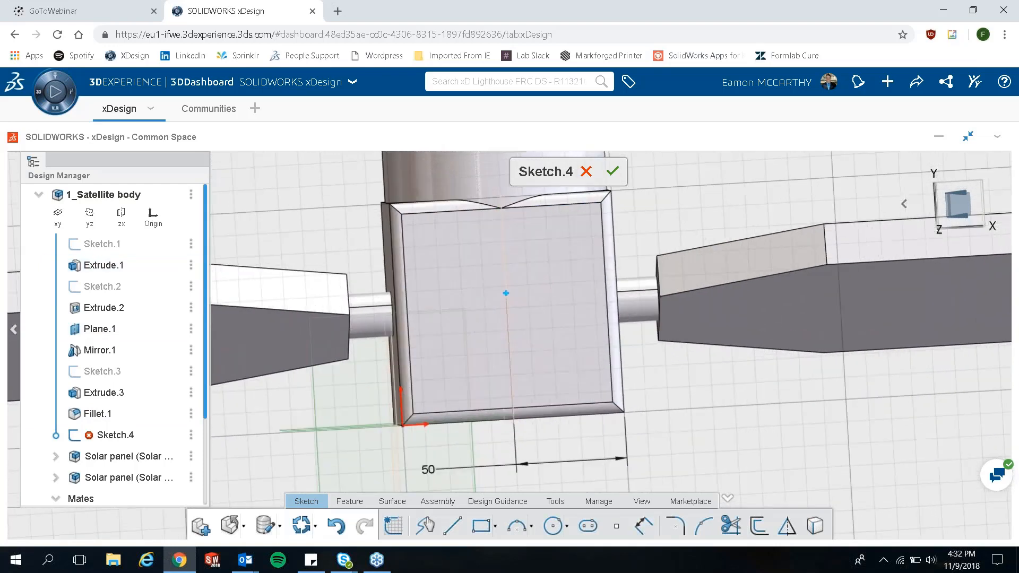
pyautogui.scroll(4, 508, 294)
pyautogui.click(506, 293)
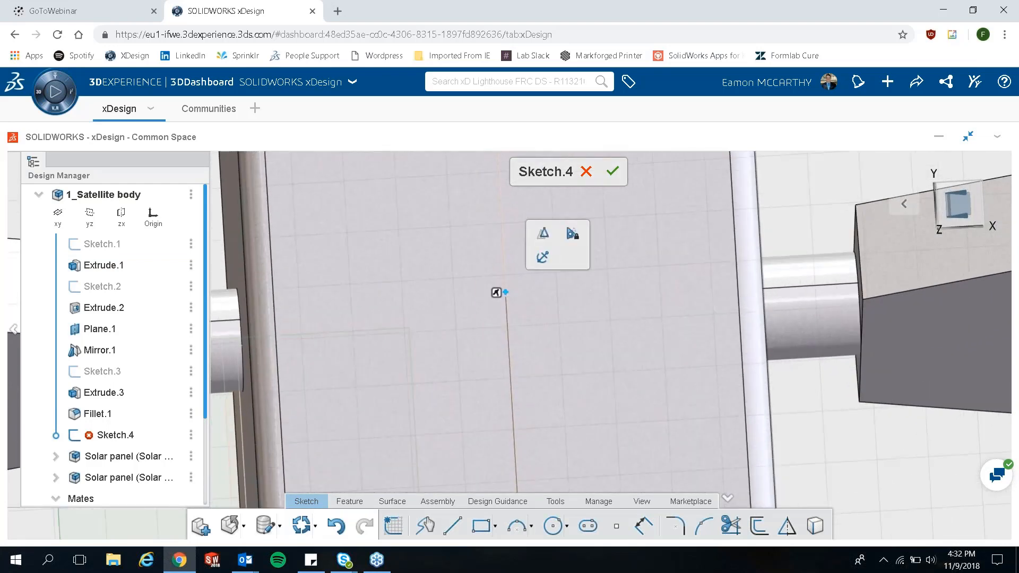
pyautogui.click(691, 245)
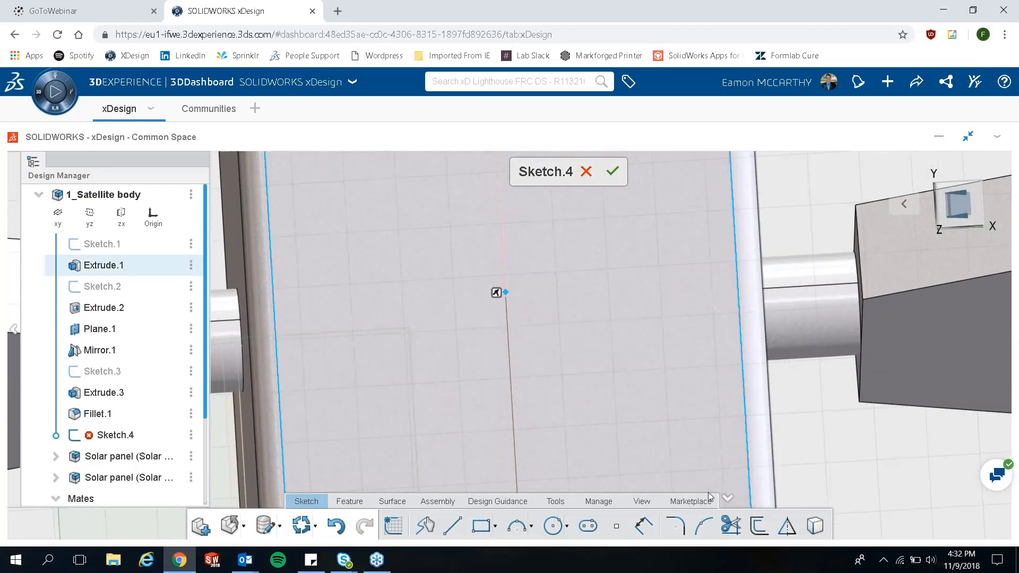
pyautogui.click(506, 293)
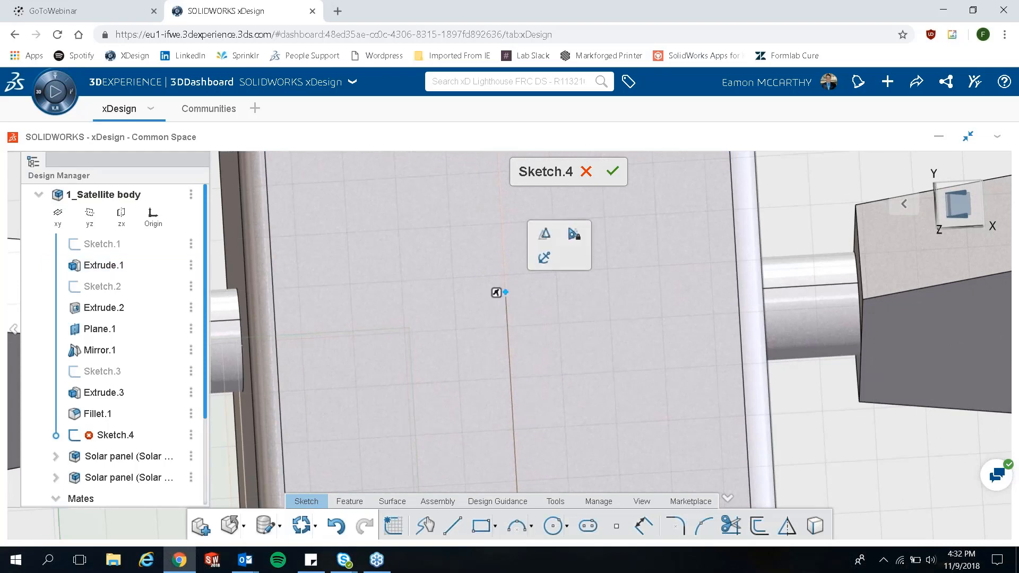
pyautogui.scroll(-6, 544, 402)
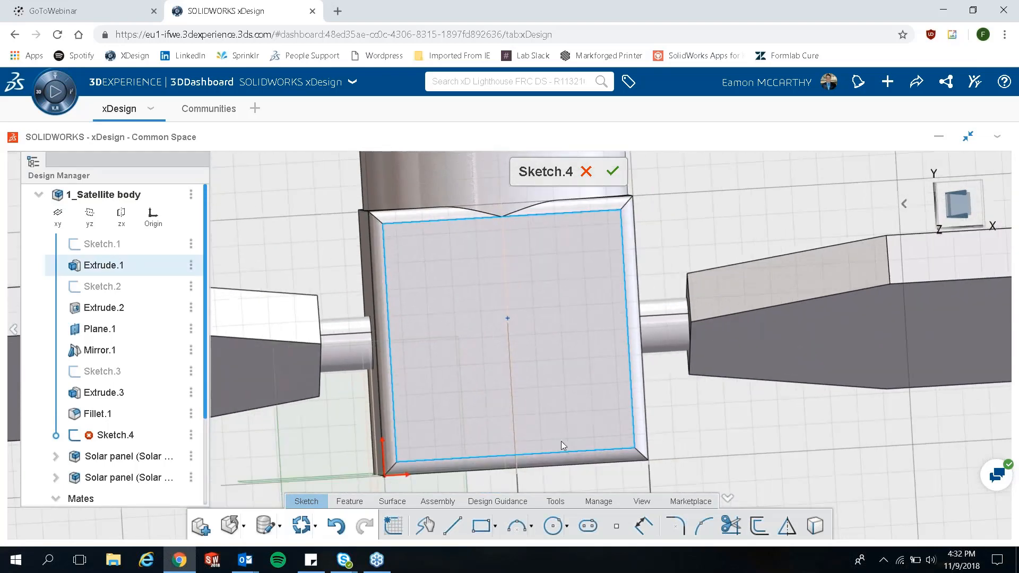
pyautogui.click(550, 476)
pyautogui.press('Delete')
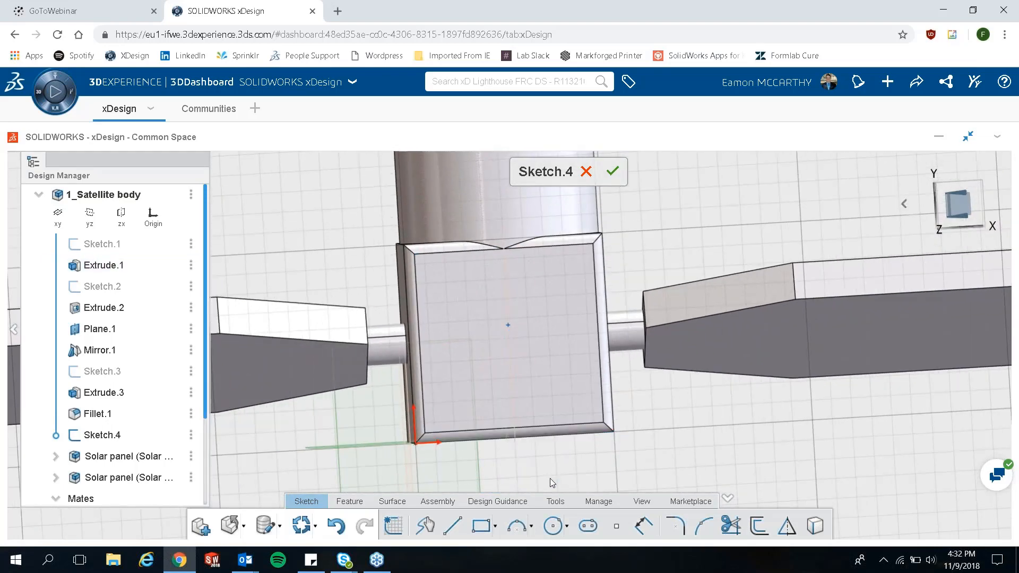
# - Sketch a circle about 27 mm in diameter near the centre of the cube's face, just below the leftover point
pyautogui.click(553, 526)
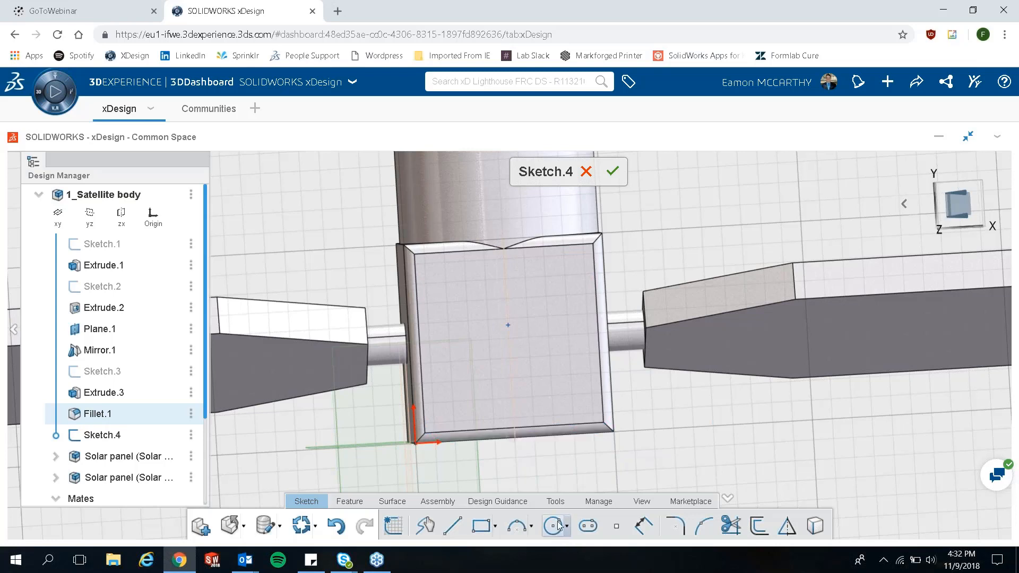
pyautogui.click(510, 348)
pyautogui.click(529, 367)
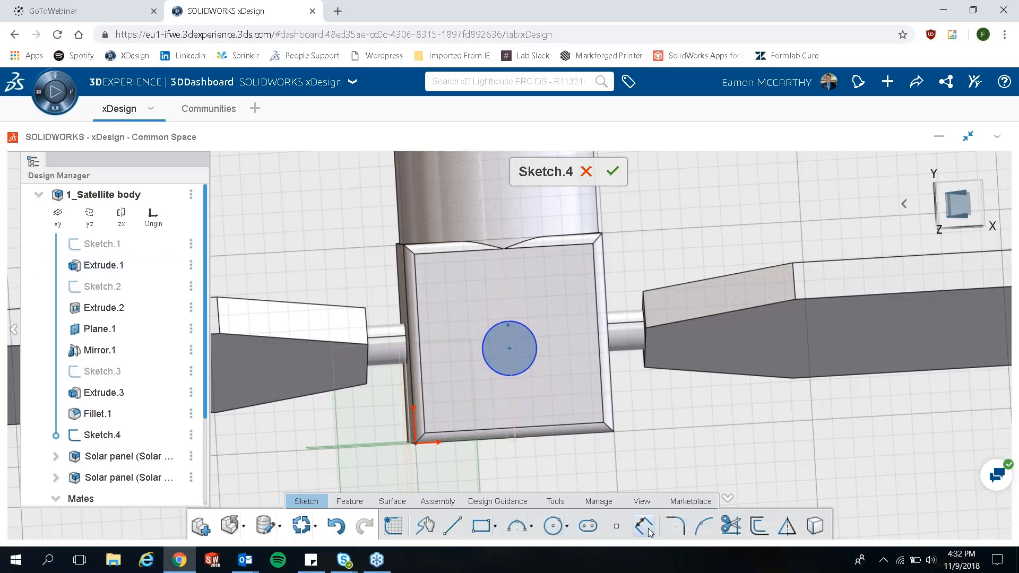
# - Dimension the circle from the cube's side edge beside the second panel and set the distance to 50 mm
pyautogui.click(645, 527)
pyautogui.click(531, 372)
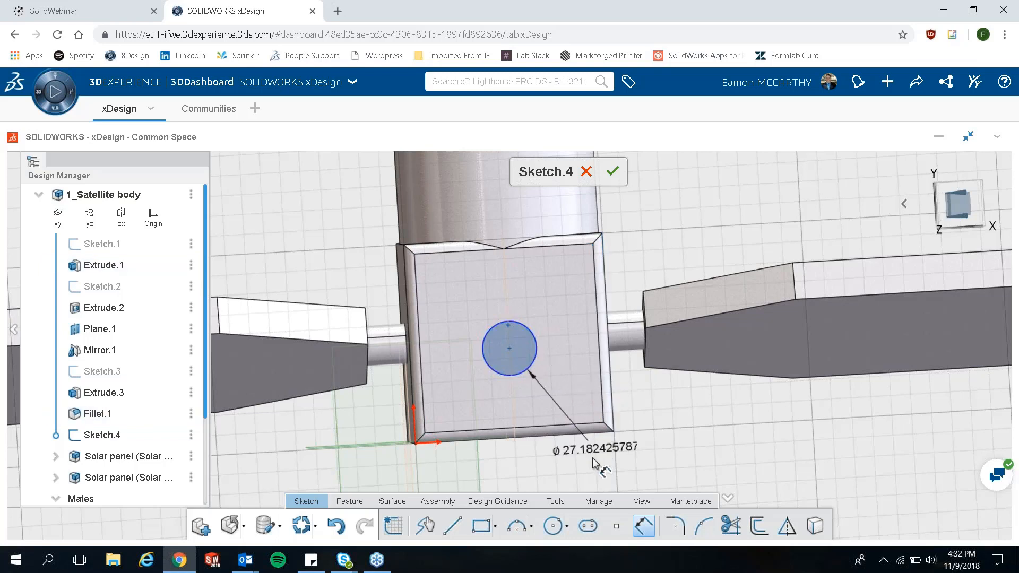
pyautogui.click(614, 431)
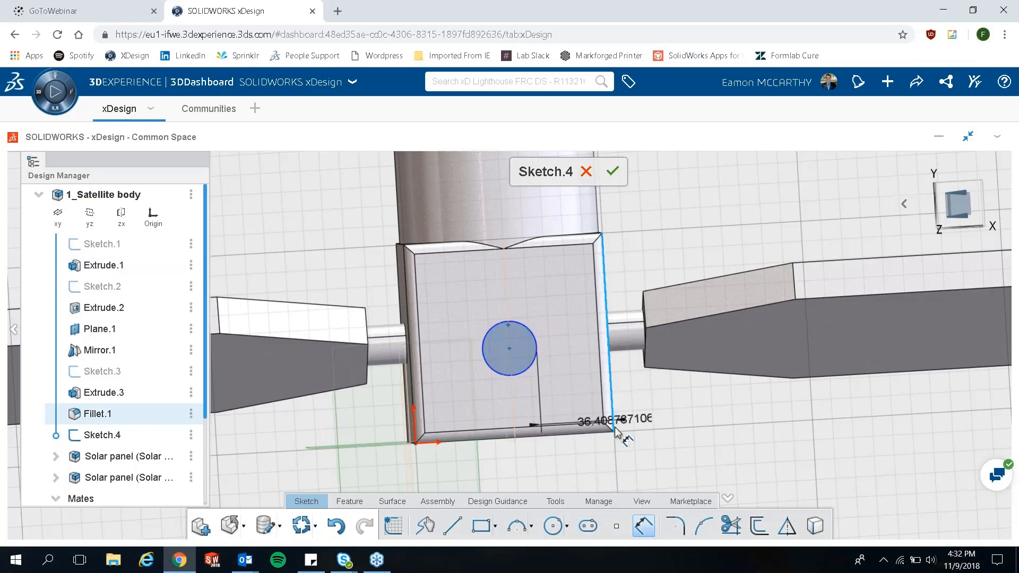
pyautogui.click(633, 463)
pyautogui.write('5')
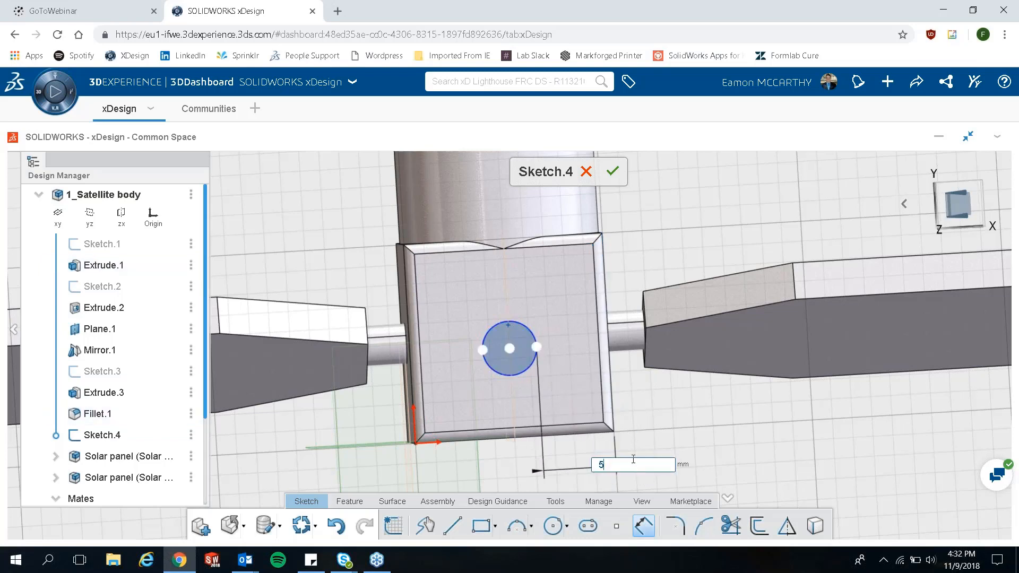
pyautogui.write('0')
pyautogui.press('Return')
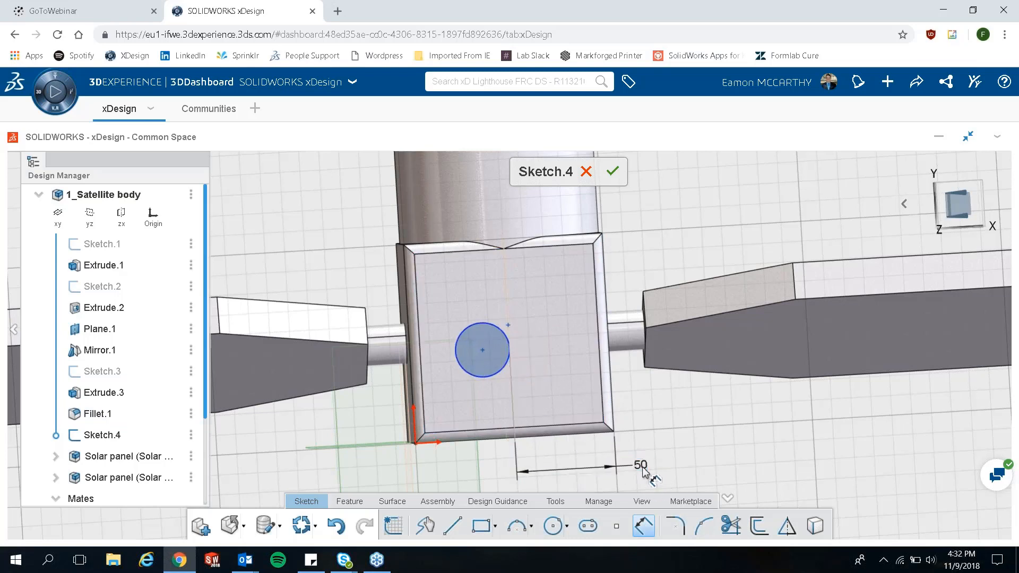
pyautogui.doubleClick(652, 477)
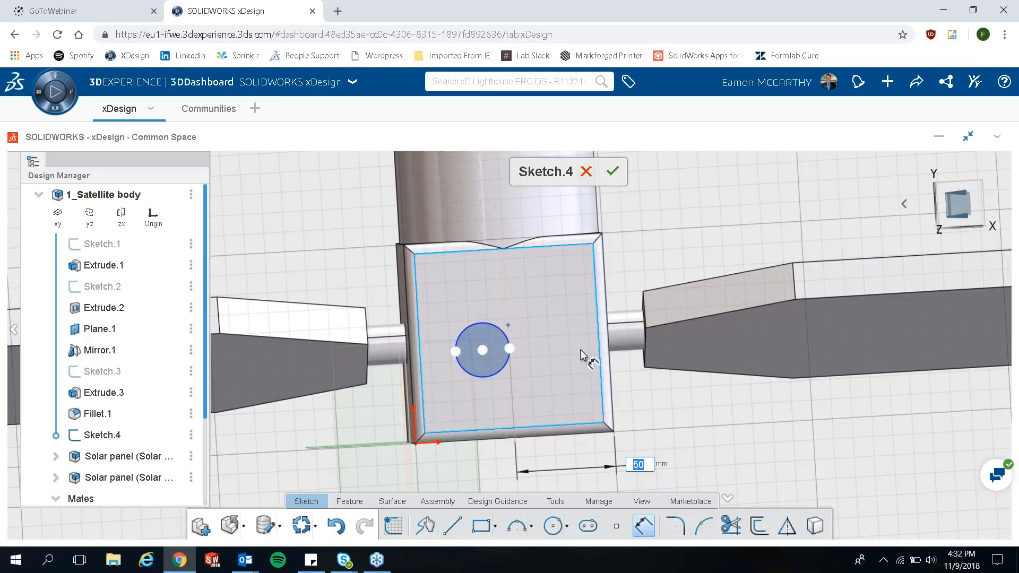
pyautogui.press('Escape')
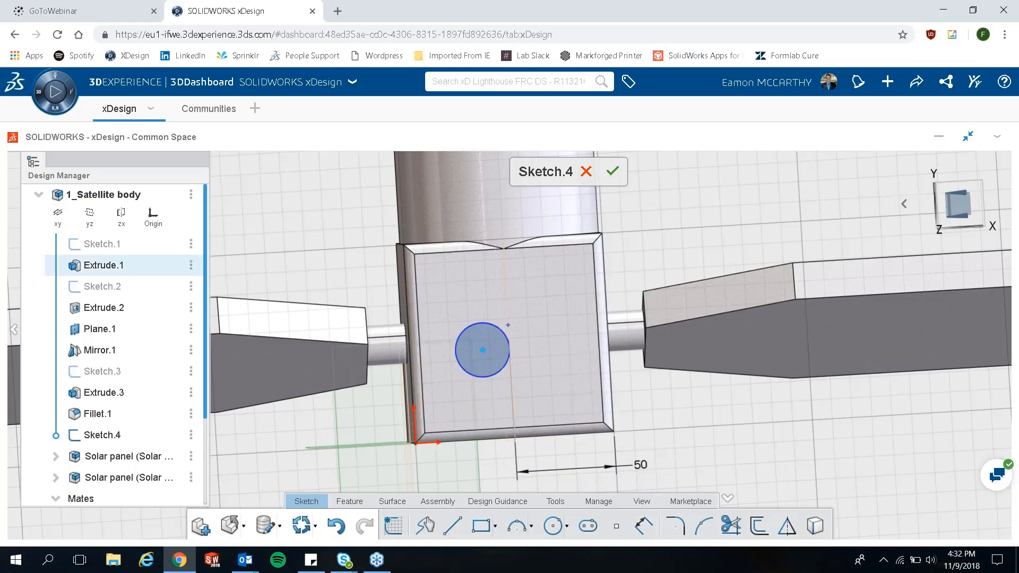
# - Dimension the circle from the cube edge opposite the cylinder and set the distance to 25 mm
pyautogui.click(482, 377)
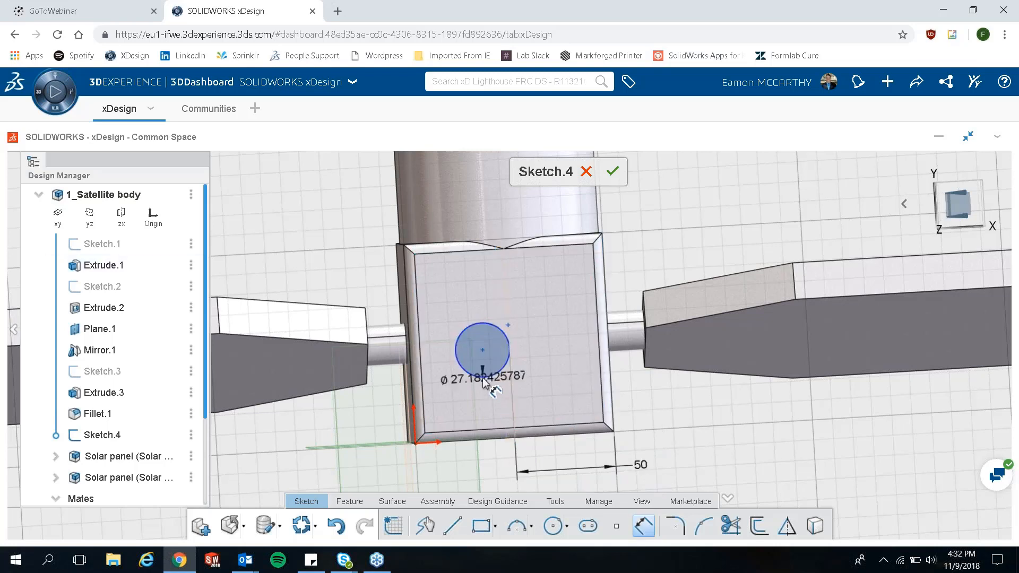
pyautogui.click(508, 438)
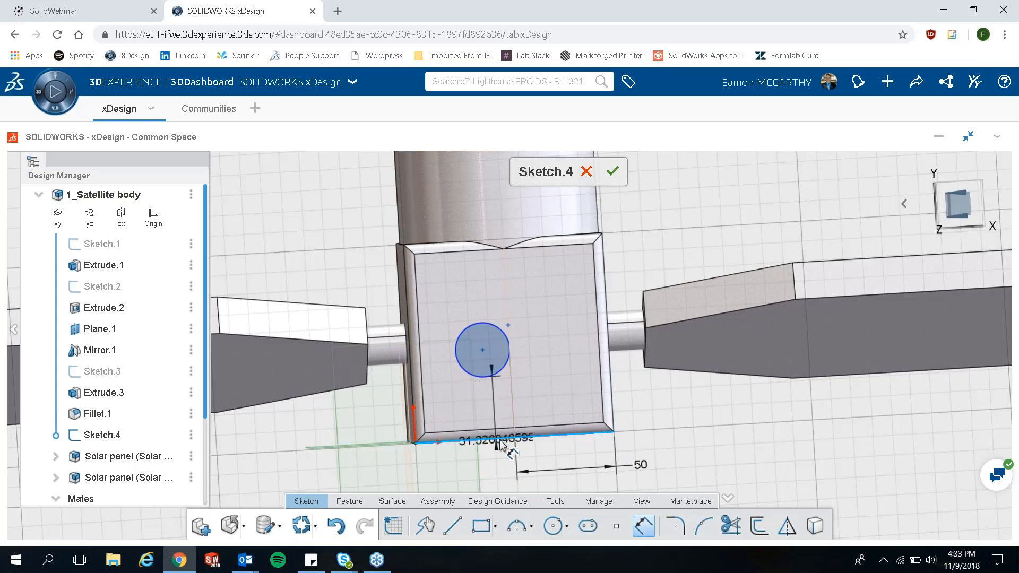
pyautogui.click(352, 453)
pyautogui.write('2')
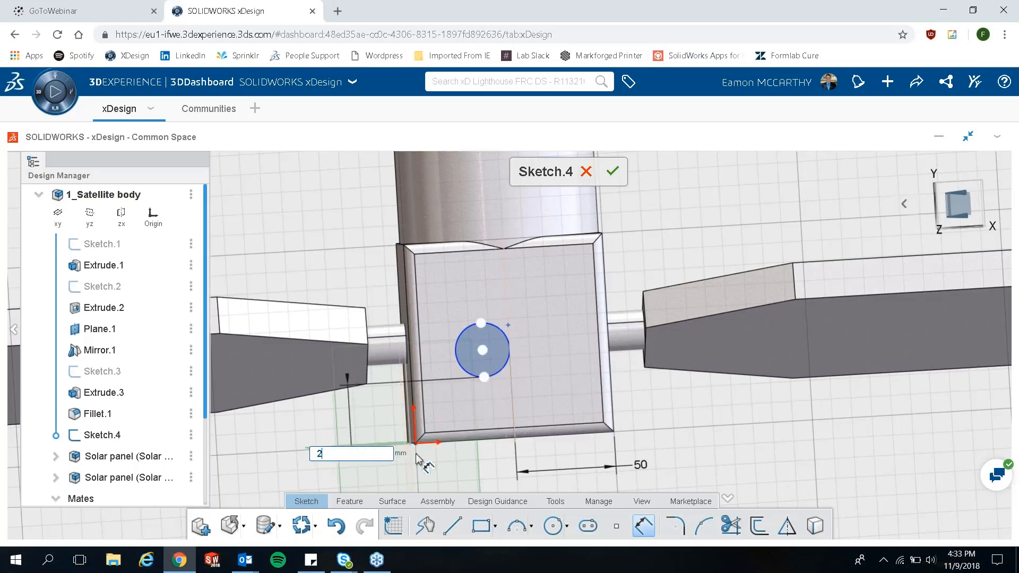
pyautogui.write('5')
pyautogui.press('Return')
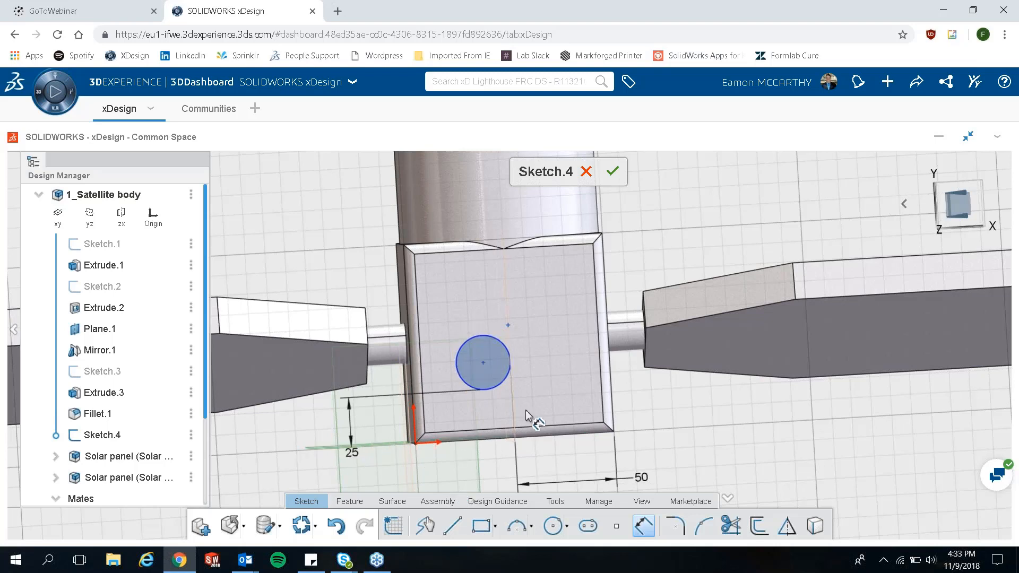
# - Dimension the circle's diameter and set it to 10 mm
pyautogui.click(479, 334)
pyautogui.click(327, 215)
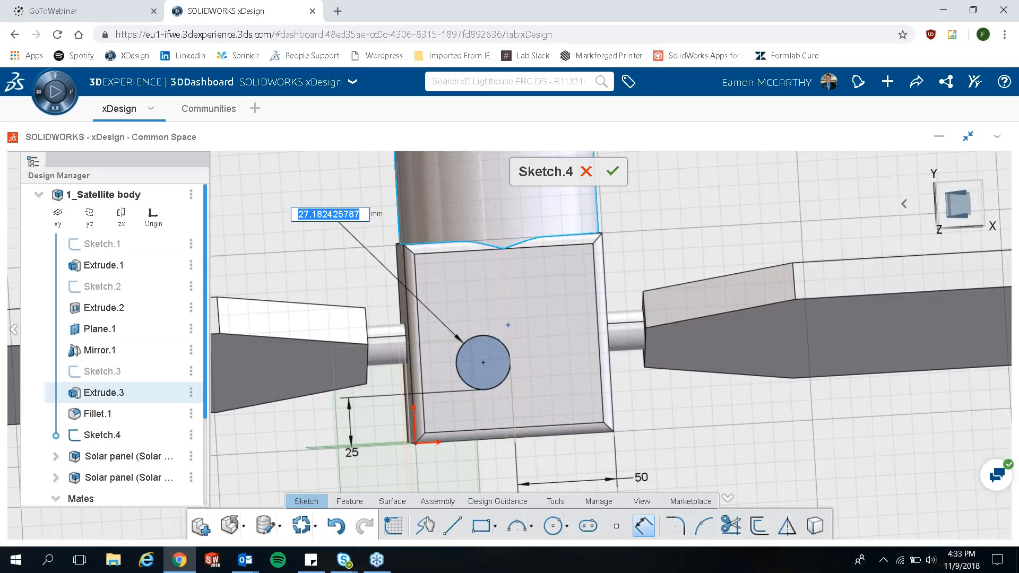
pyautogui.write('10')
pyautogui.press('Return')
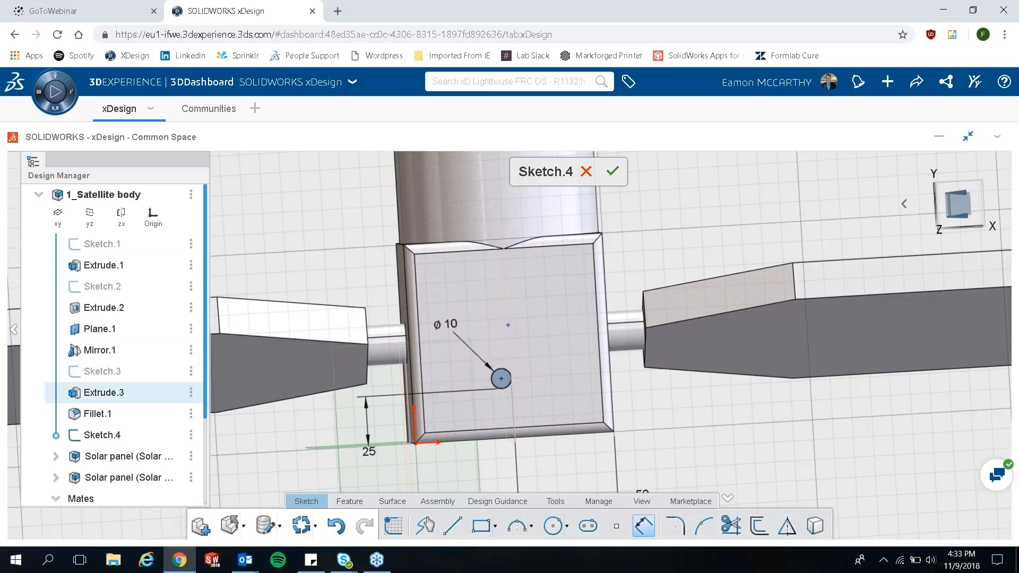
# - Start a solid Extrude of the circle sketch and apply a 5° draft in Direction 1
pyautogui.moveTo(653, 436); pyautogui.dragTo(644, 335, button='middle')
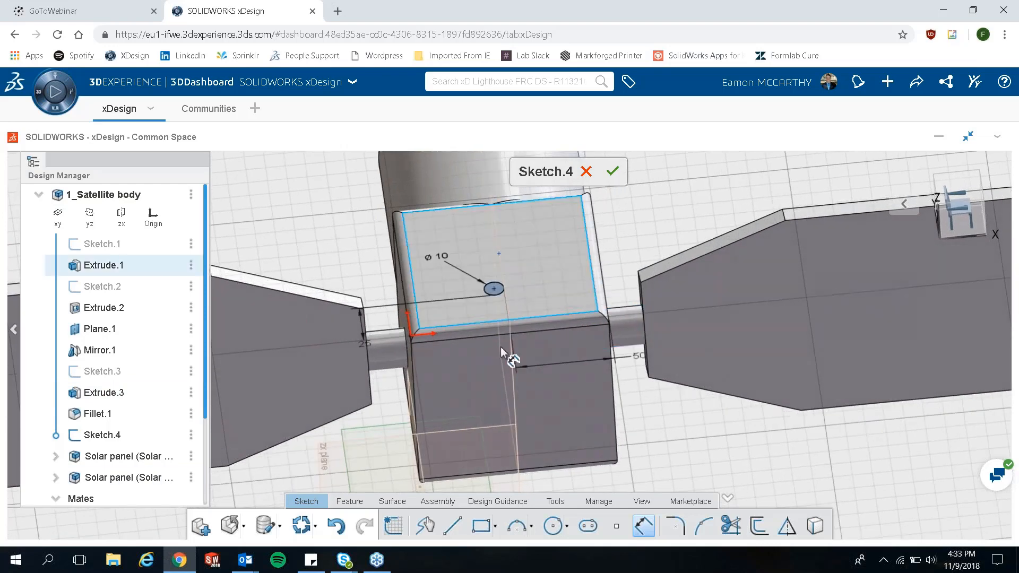
pyautogui.click(363, 503)
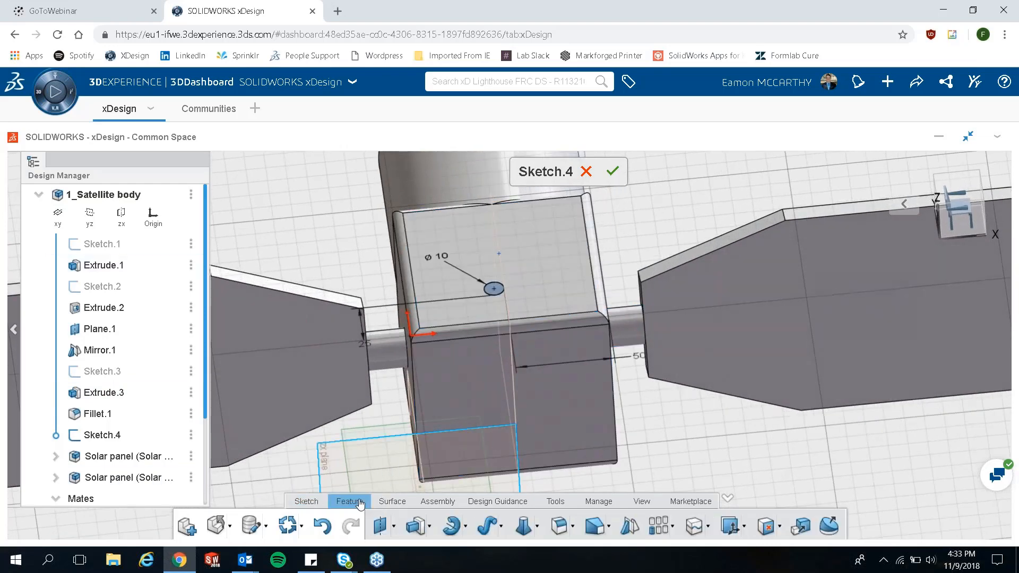
pyautogui.click(419, 528)
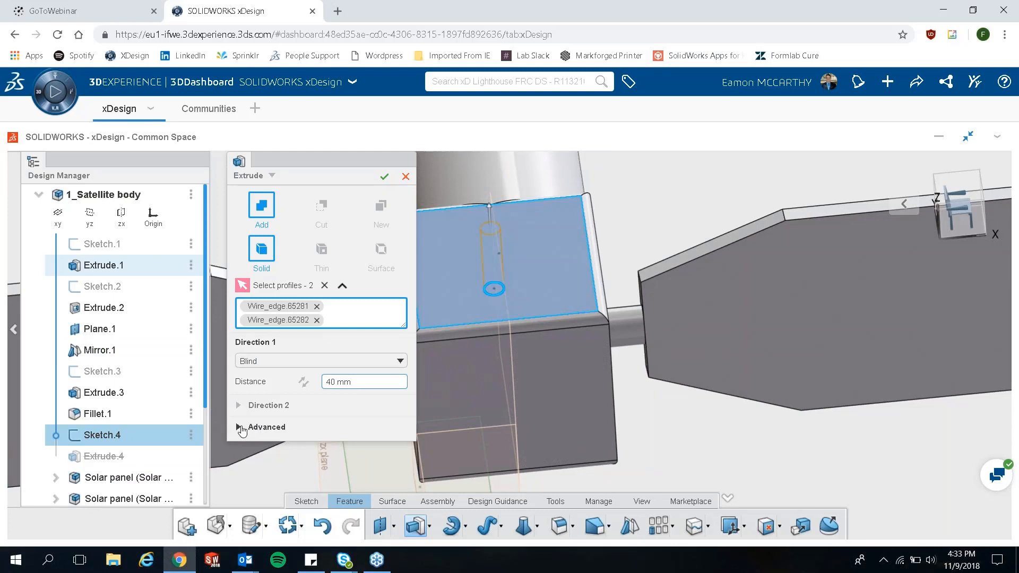
pyautogui.click(242, 428)
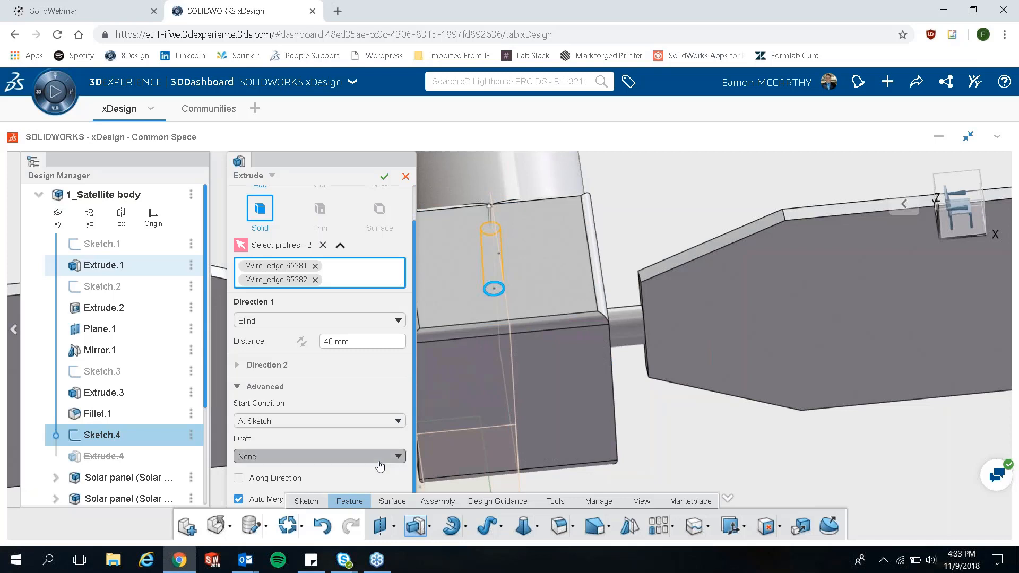
pyautogui.click(378, 458)
pyautogui.click(361, 488)
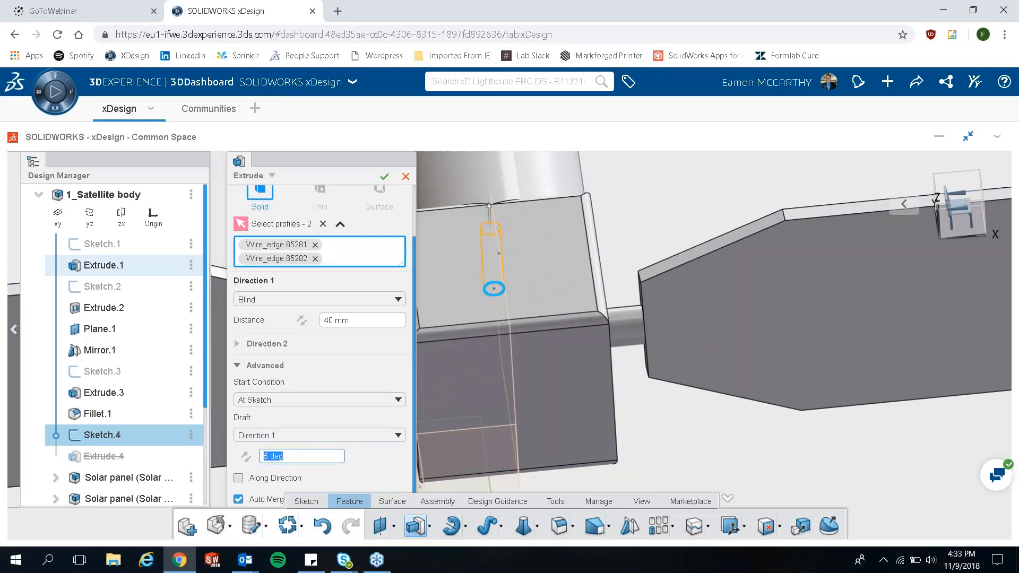
pyautogui.scroll(-1, 350, 393)
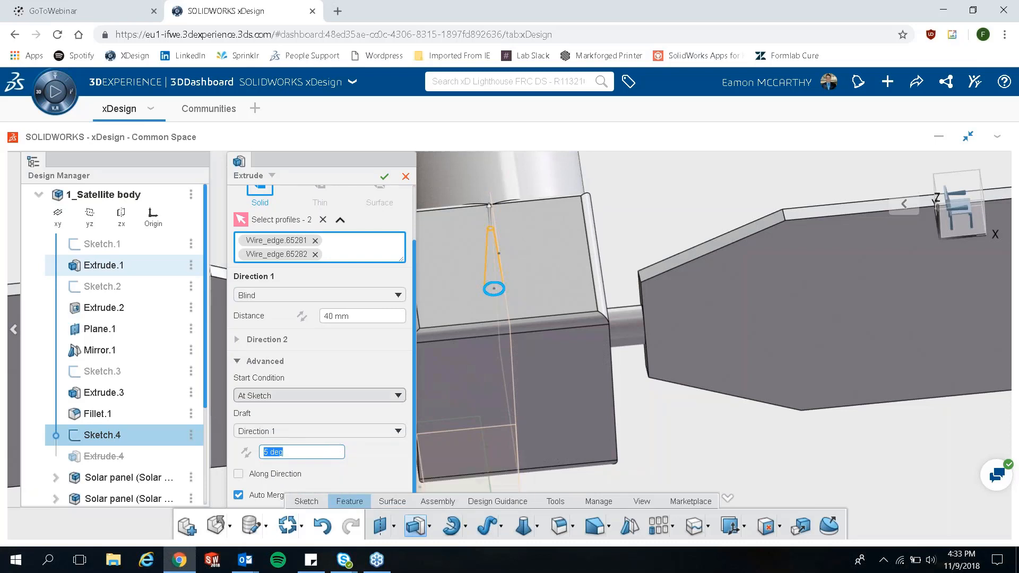
# - Set the blind extrusion distance to 45 mm and finish the tapered antenna on the cube's top face
pyautogui.click(351, 317)
pyautogui.write('4')
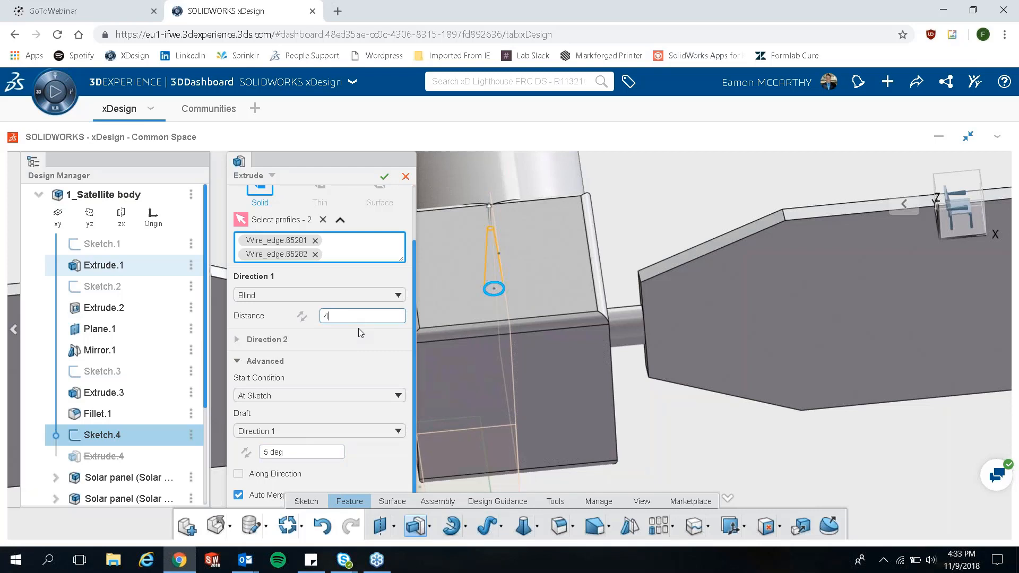
pyautogui.write('5')
pyautogui.press('Return')
pyautogui.click(384, 177)
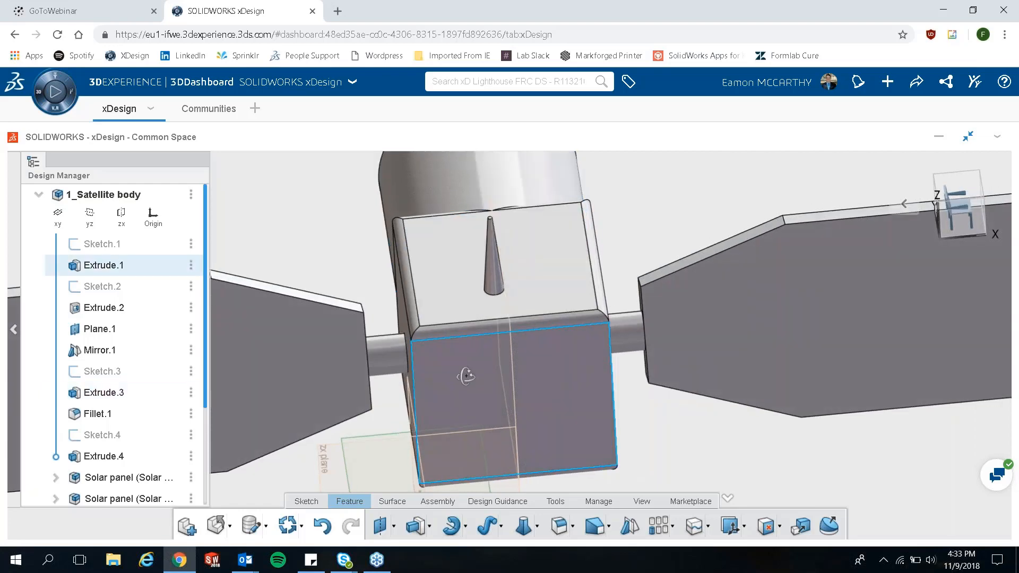
# - Show the whole satellite and rotate the two mated solar panels slightly about their pin axis
pyautogui.moveTo(466, 377); pyautogui.dragTo(483, 338, button='middle')
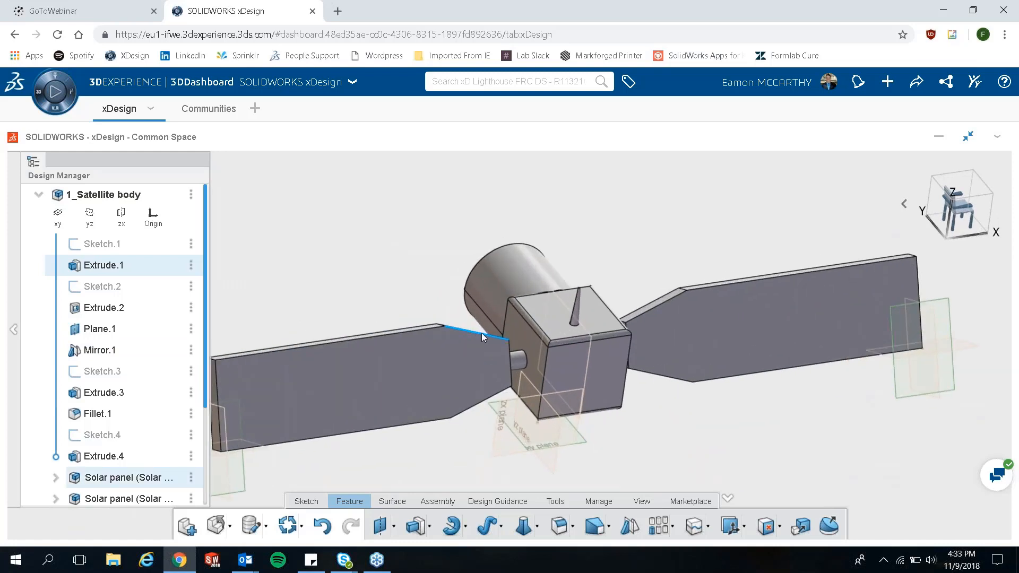
pyautogui.scroll(-2, 483, 337)
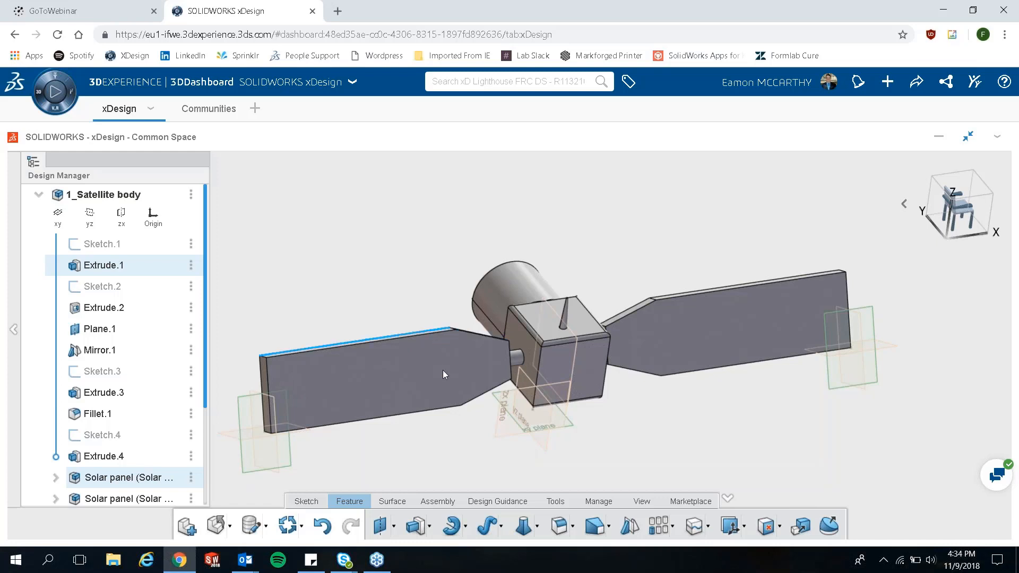
pyautogui.moveTo(460, 433); pyautogui.dragTo(423, 405, button='middle')
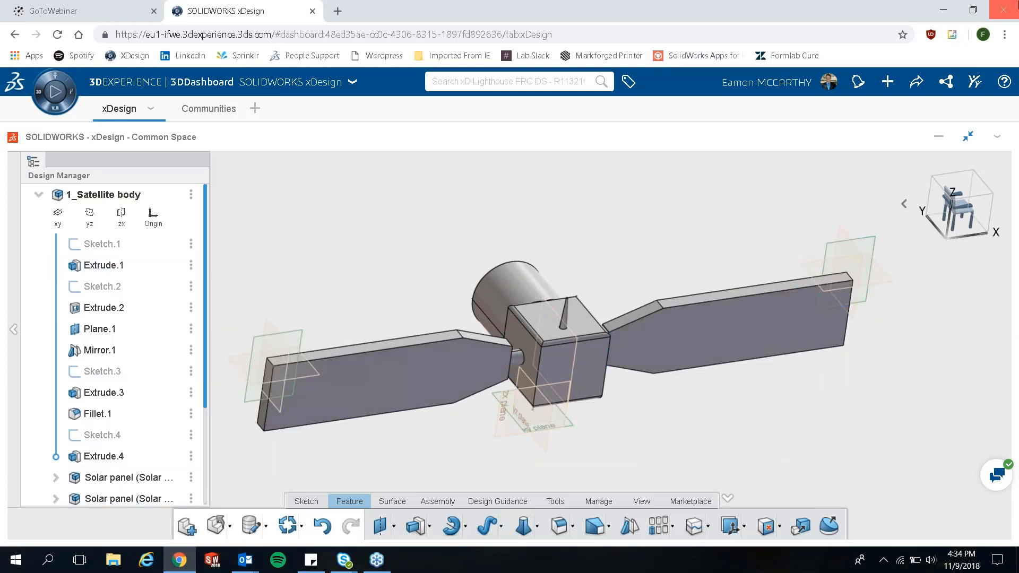